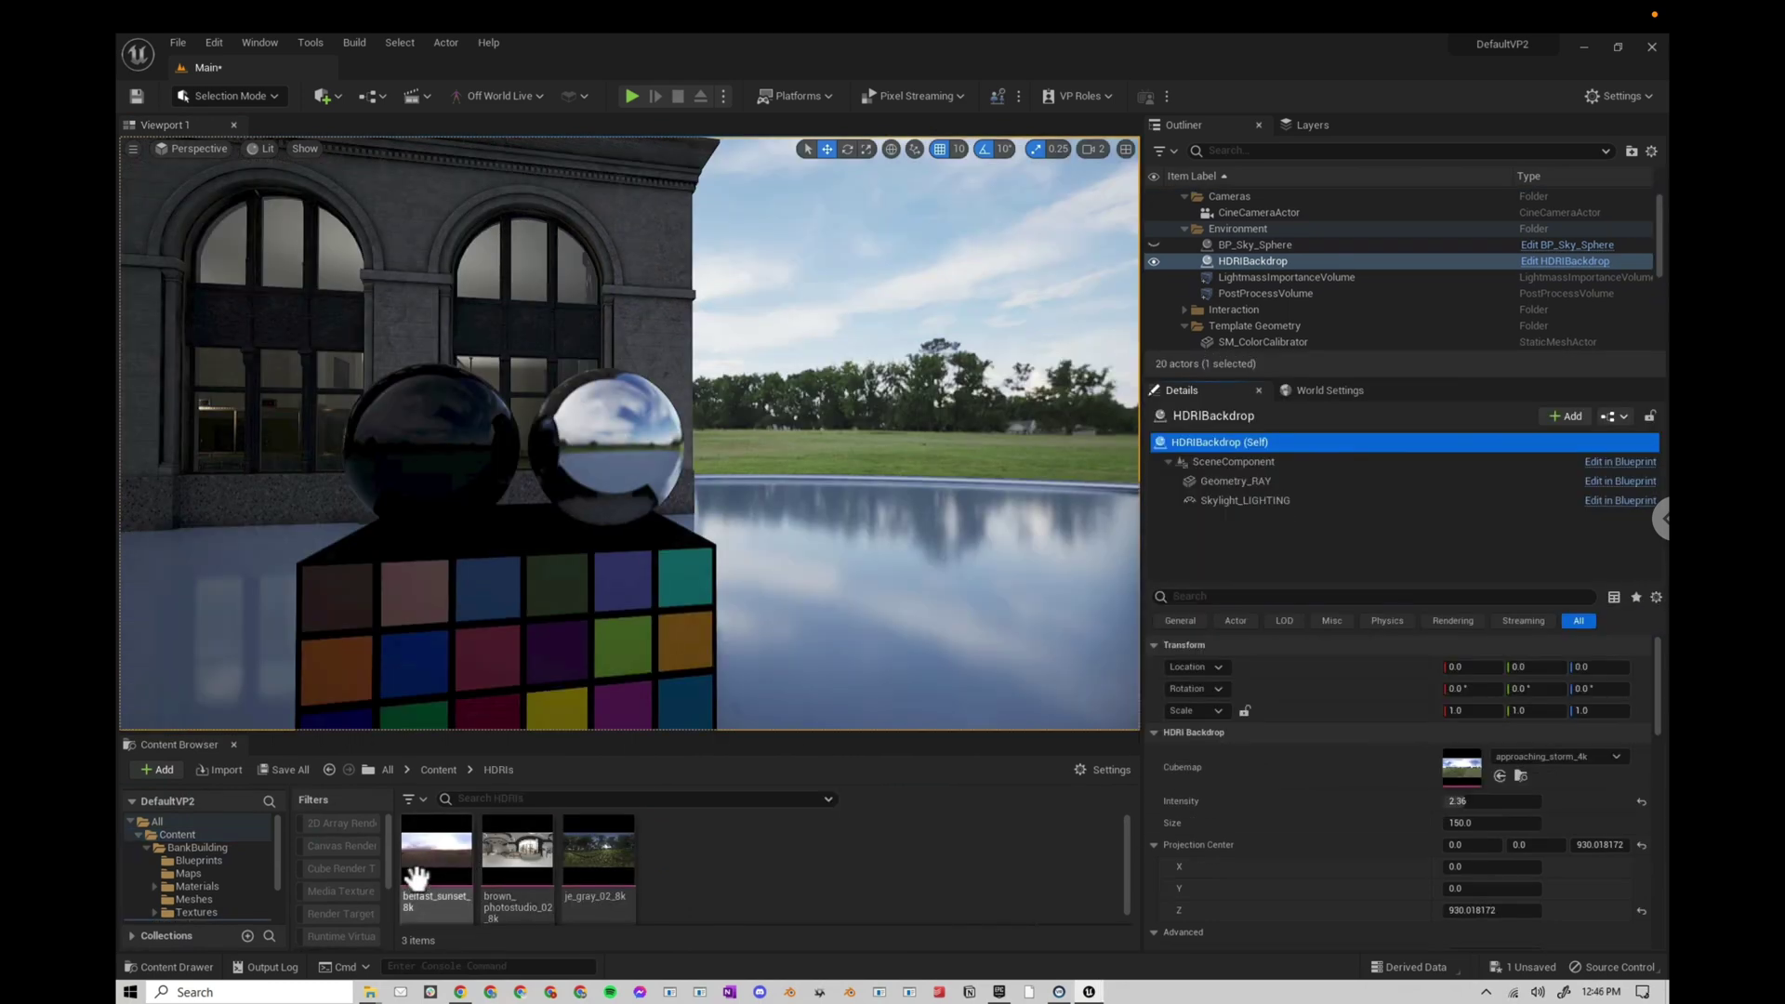
- Assign the belfast_sunset_8k texture as the HDRIBackdrop's cubemap and adjust the backdrop's intensity
drag(415, 877, 1469, 770)
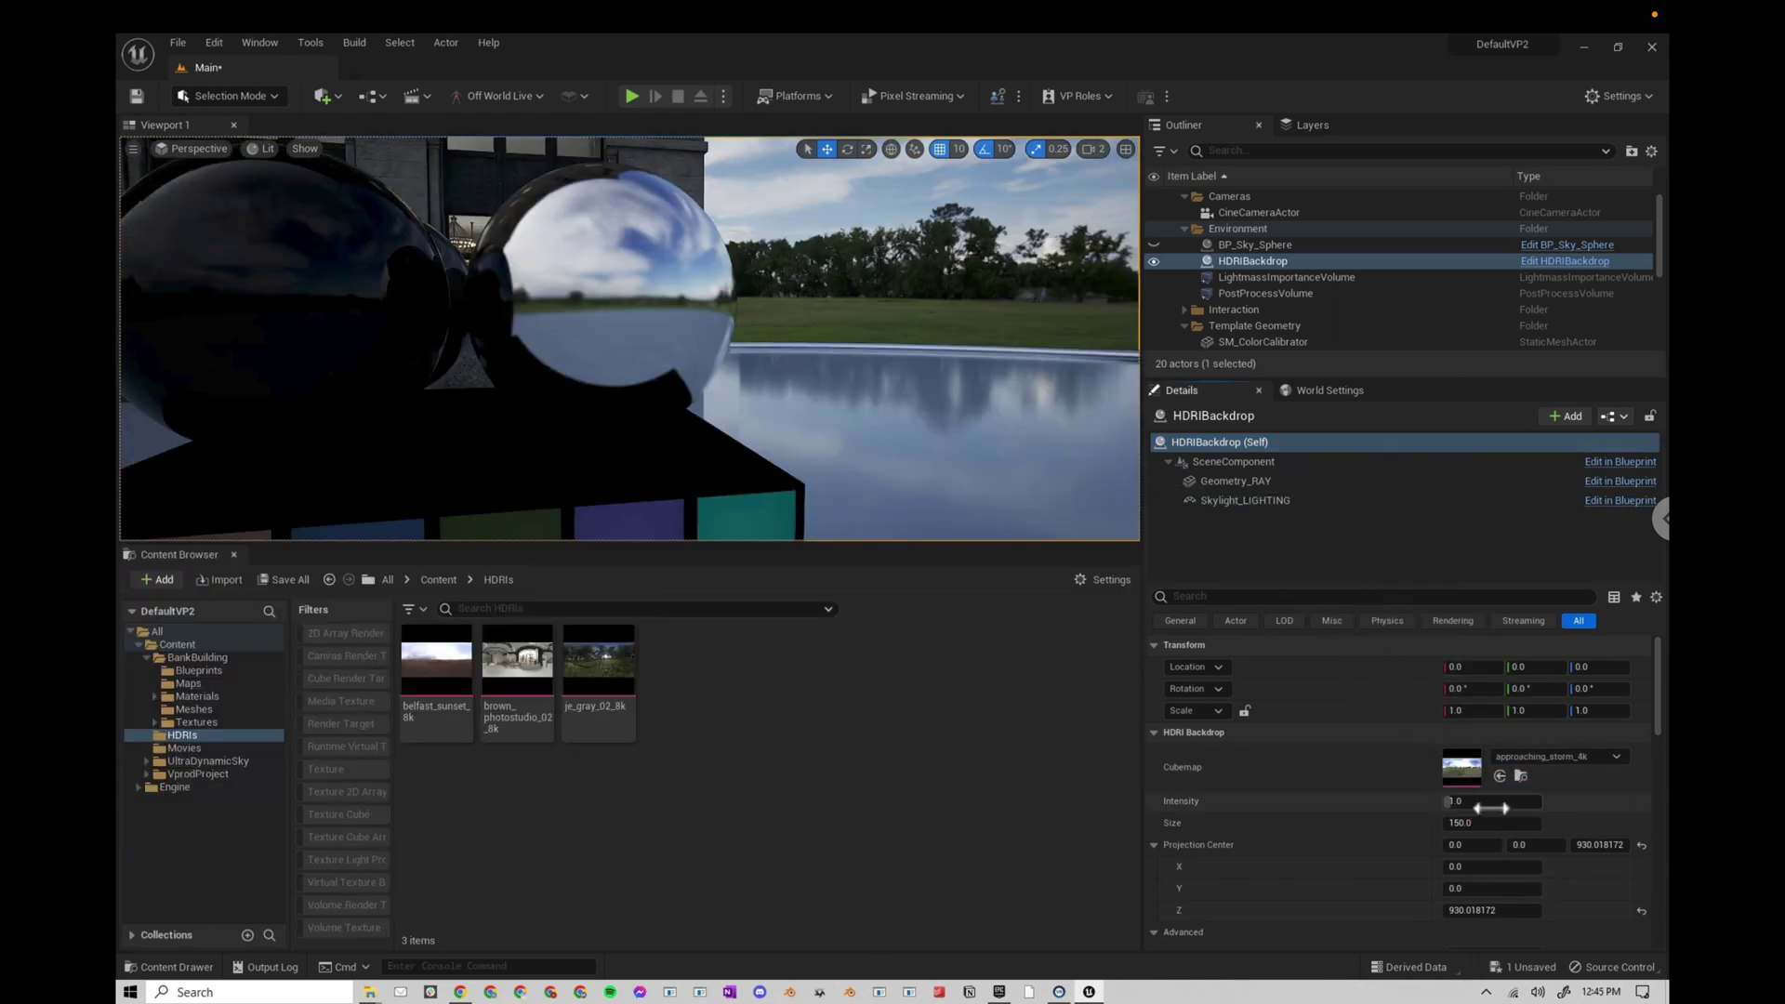
drag(1491, 808, 1482, 801)
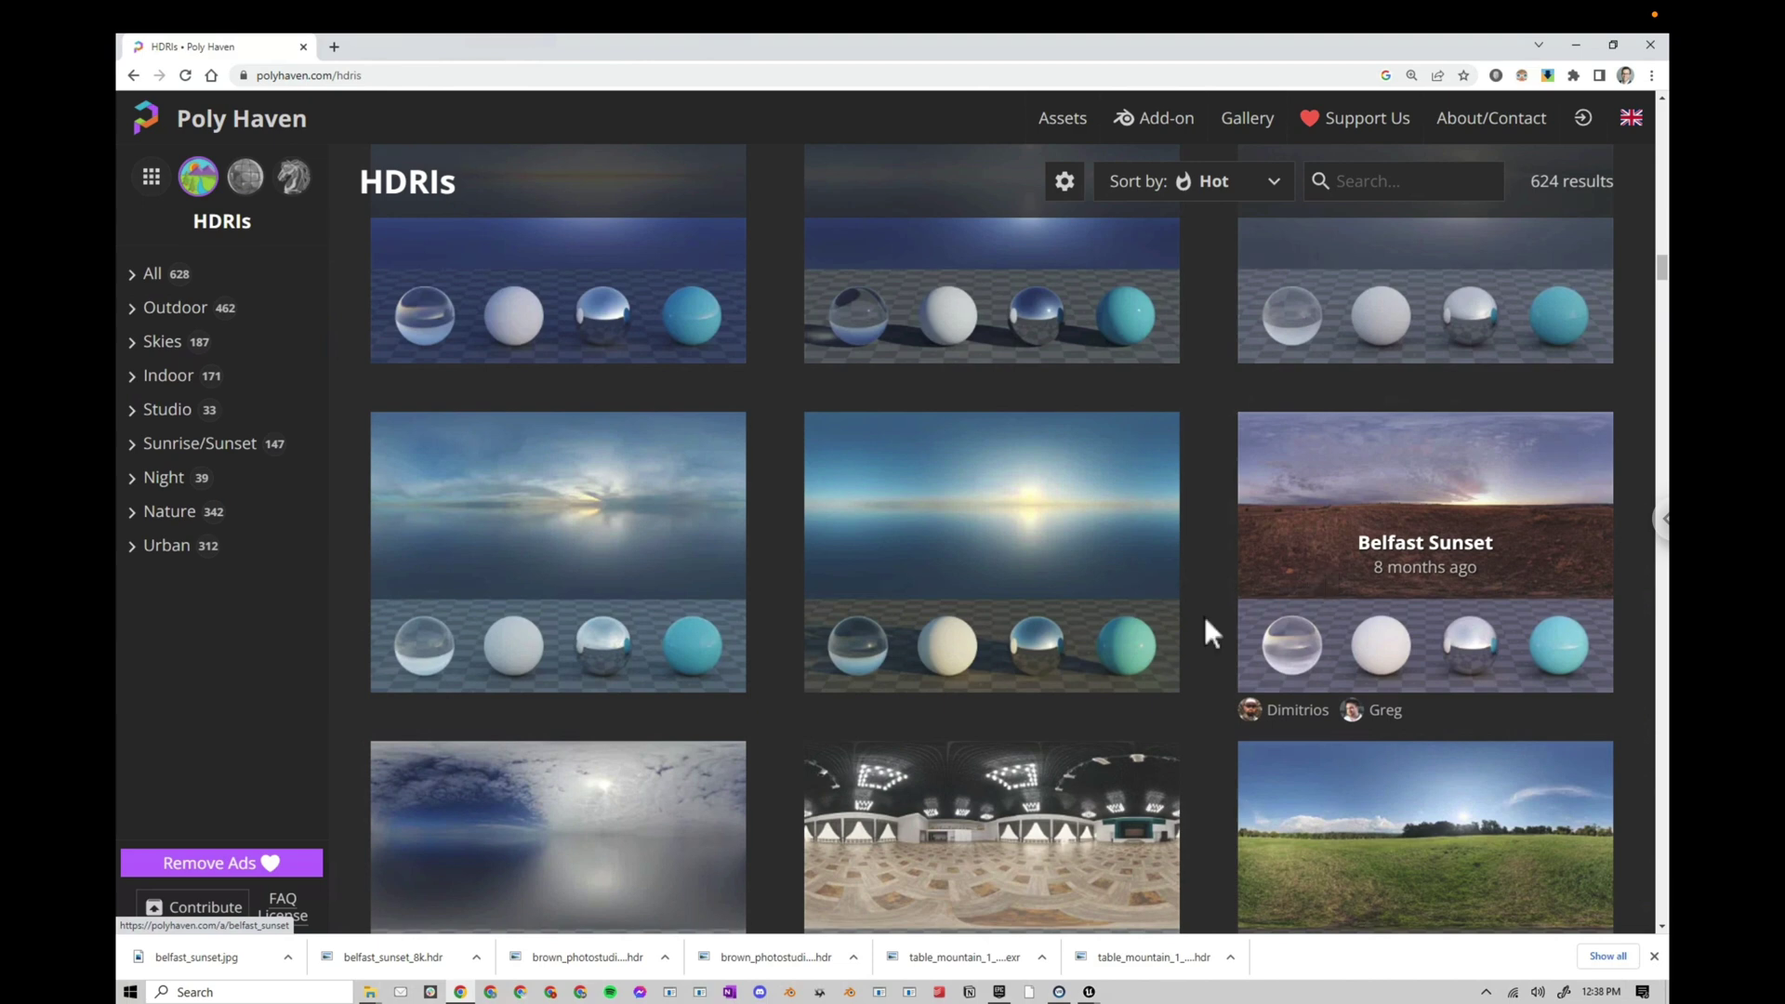
- Find the J&E Gray 02 HDRI on Poly Haven in the browser and download it in 8K HDR format
scroll(1185, 633, down, 7)
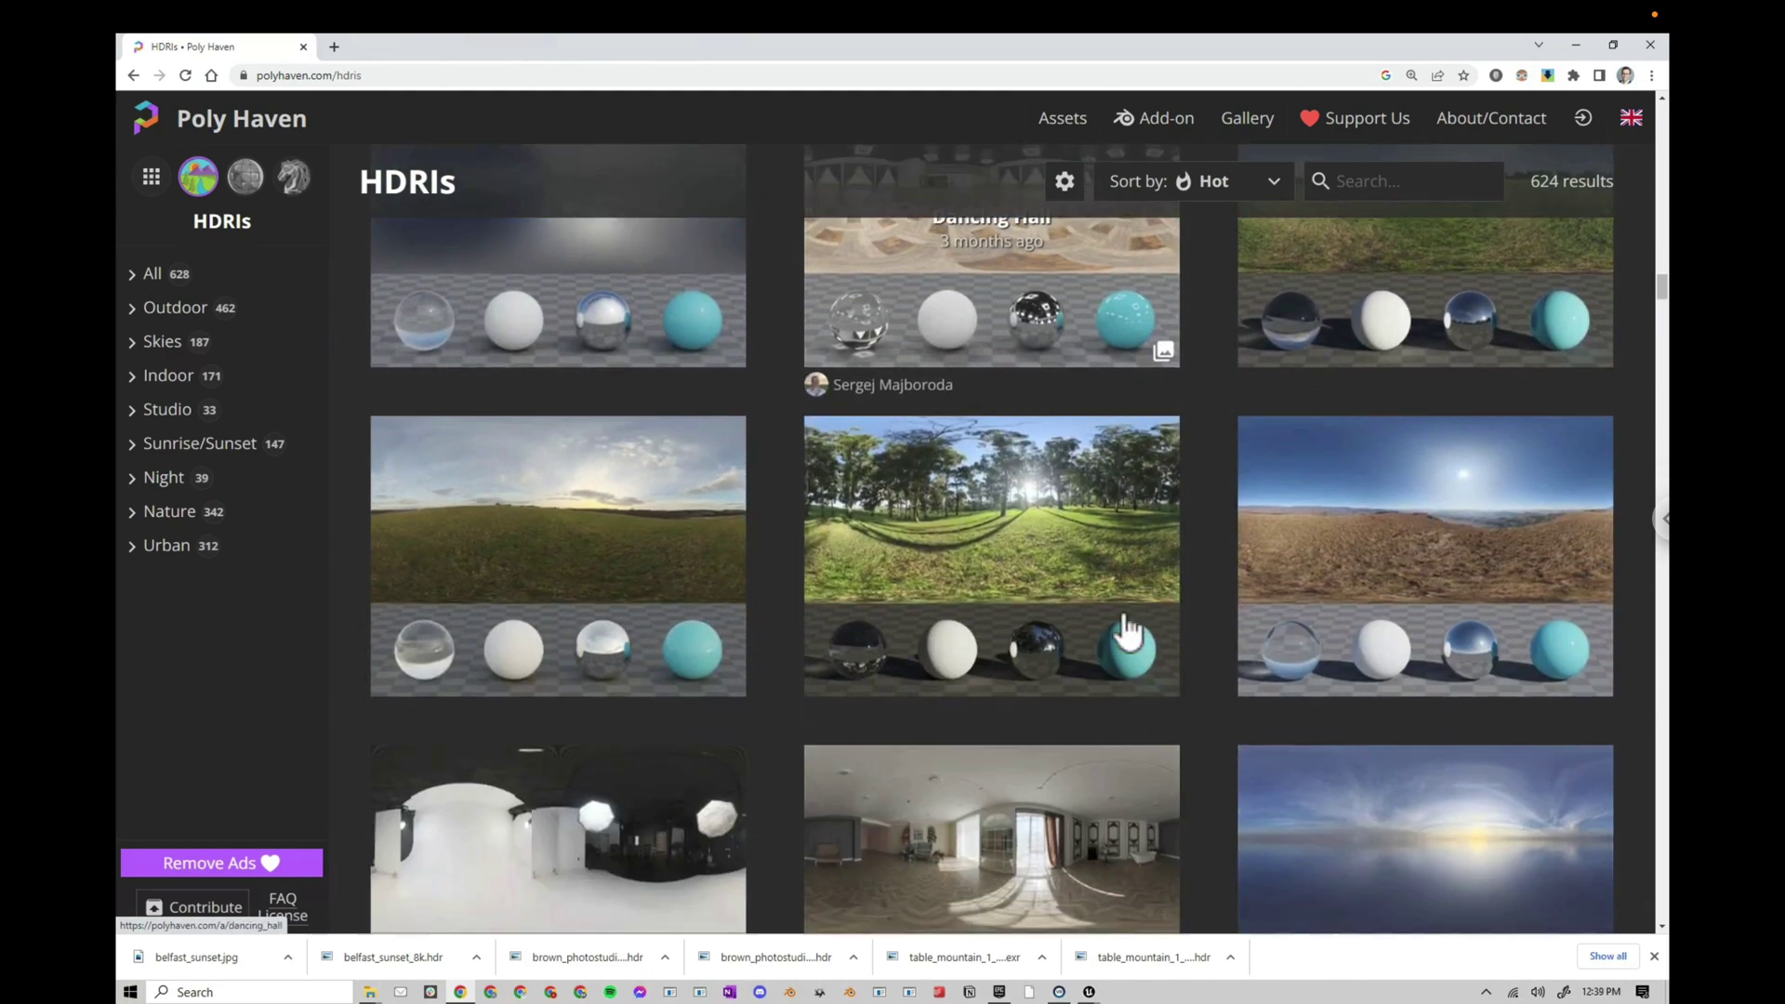
click(1127, 632)
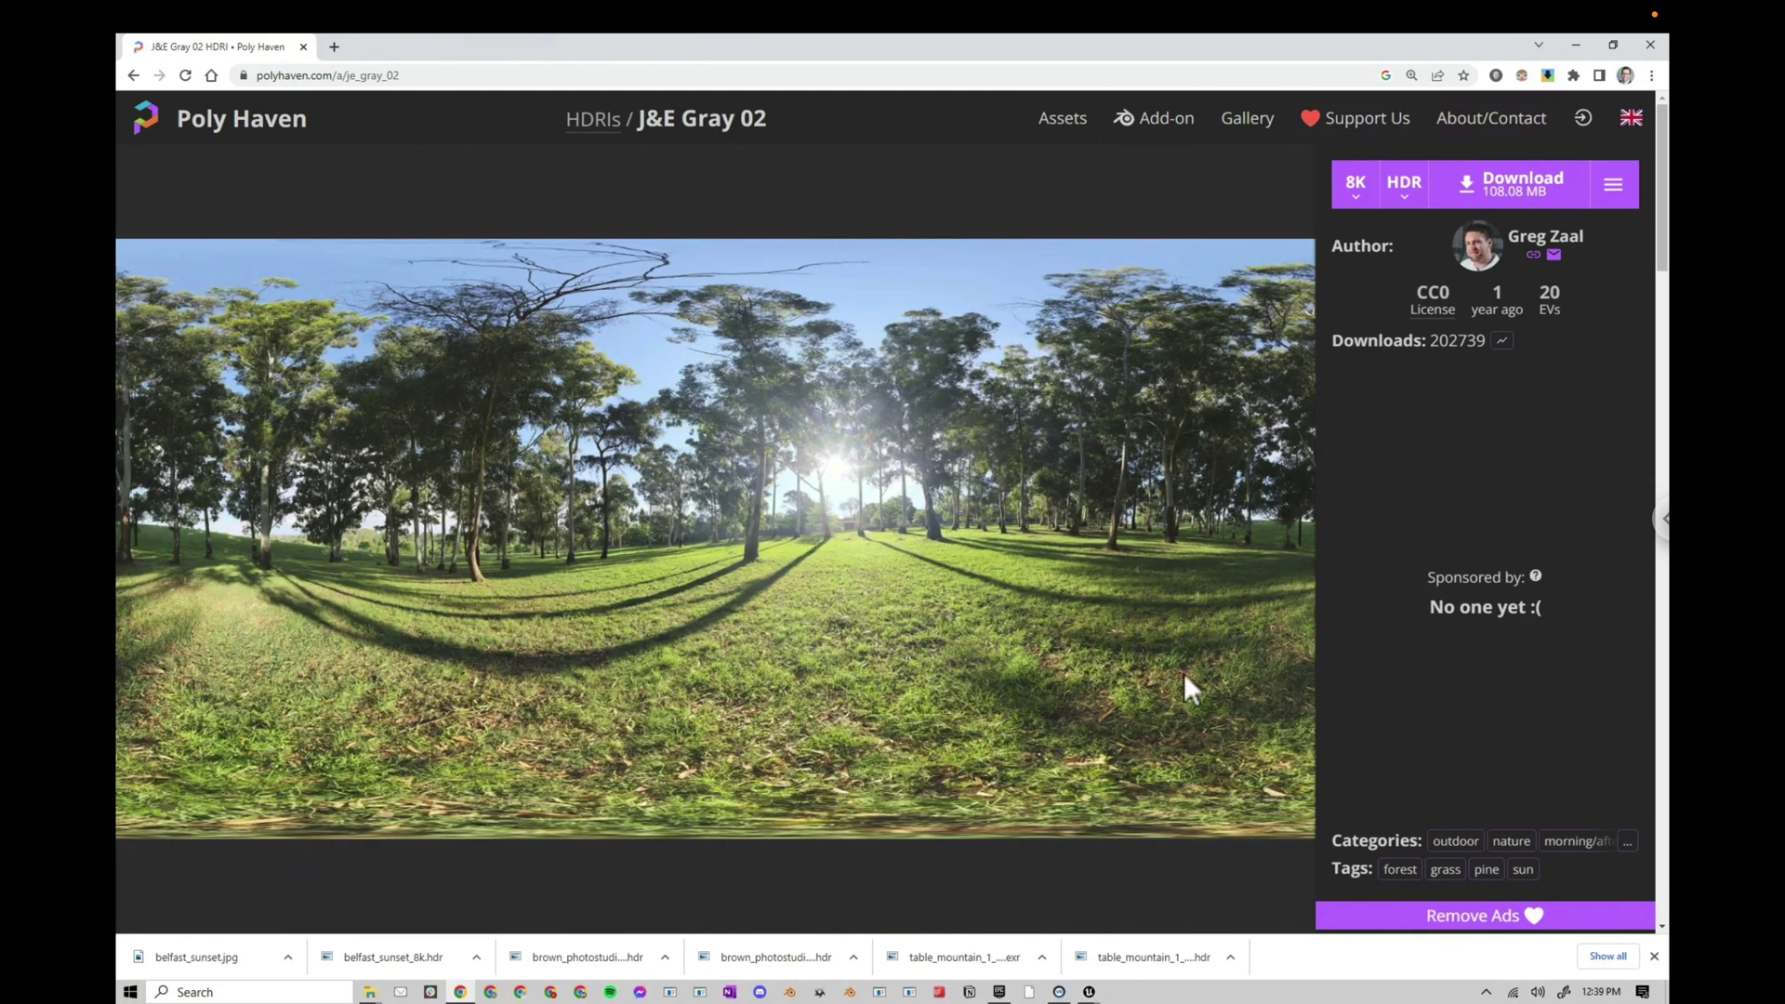
click(1404, 197)
click(1417, 242)
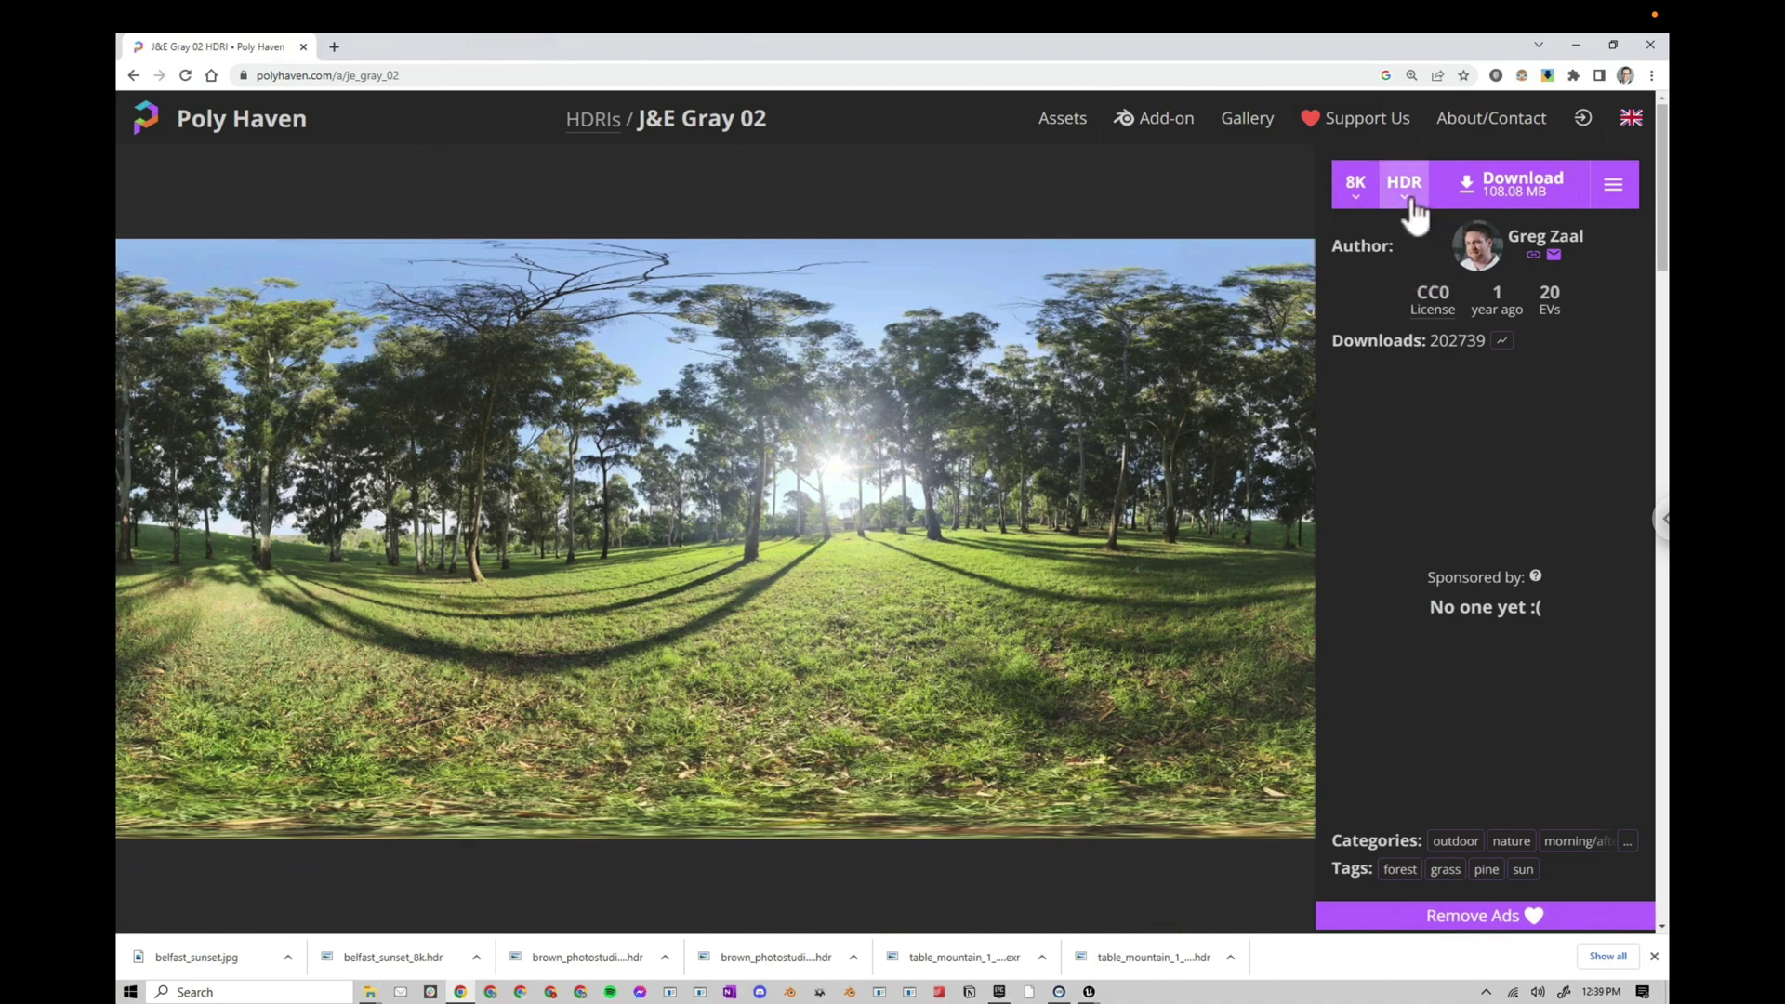
click(1355, 186)
click(1508, 212)
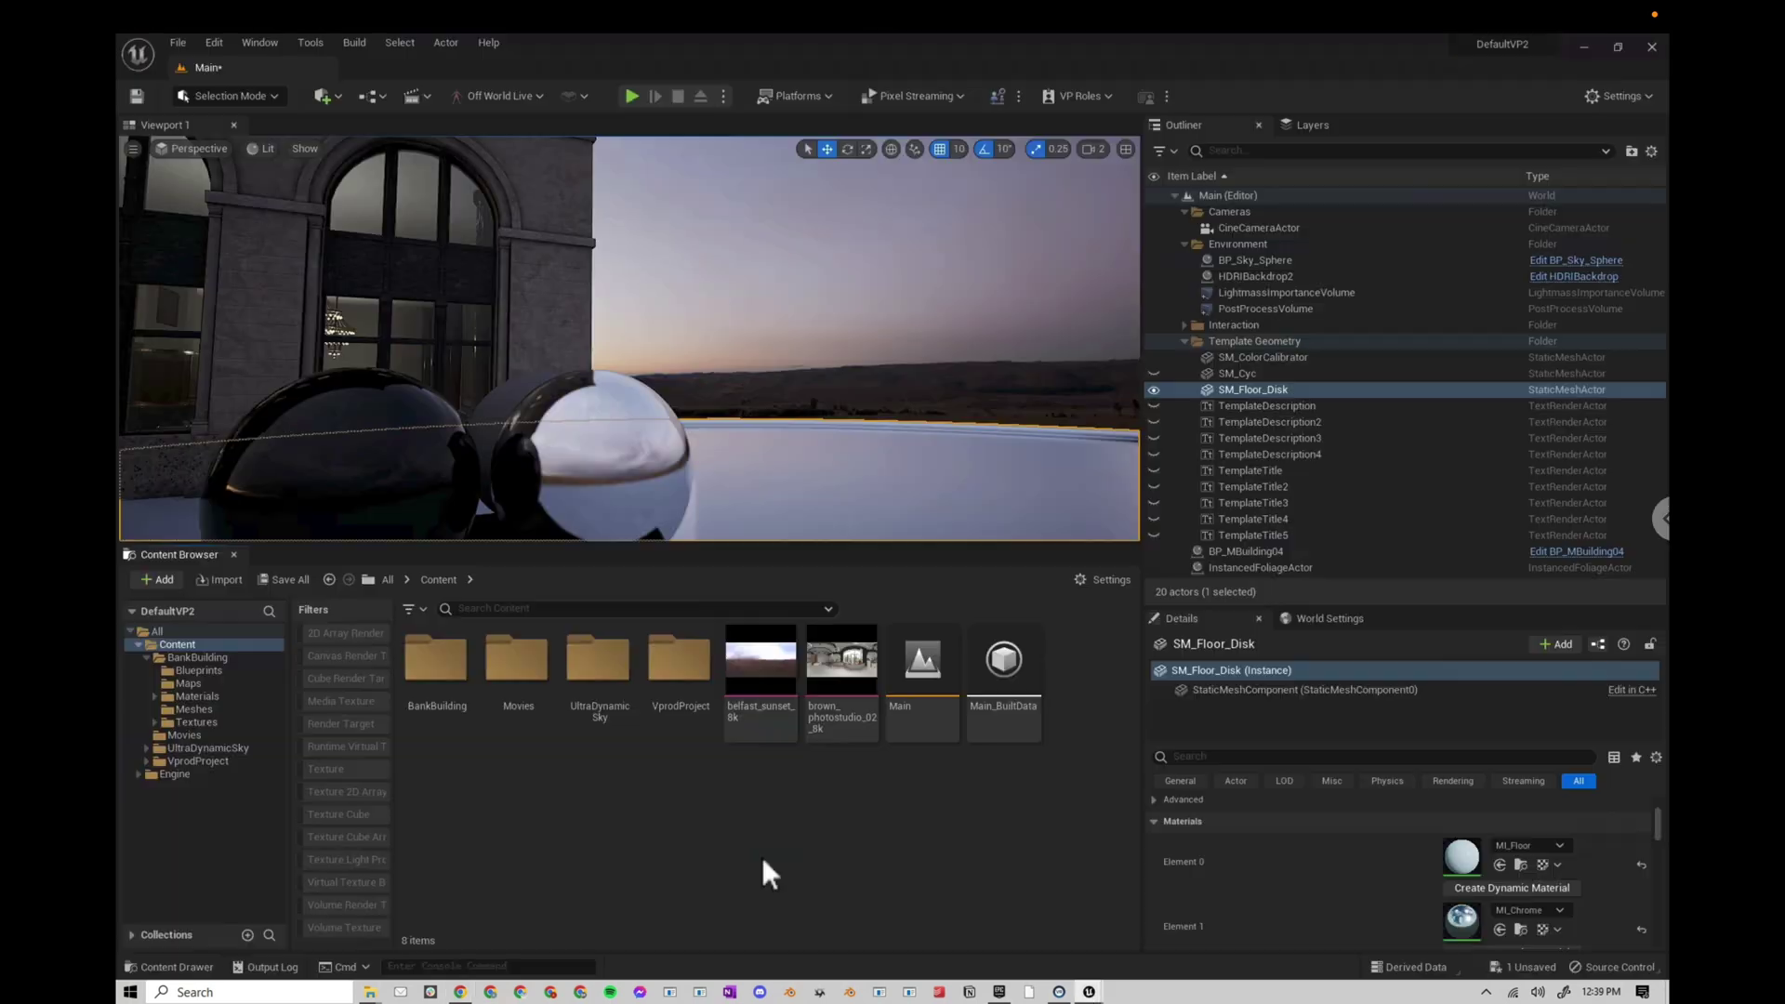
- Create a folder named HDRIs inside the project's Content folder in Unreal Editor
right_click(762, 856)
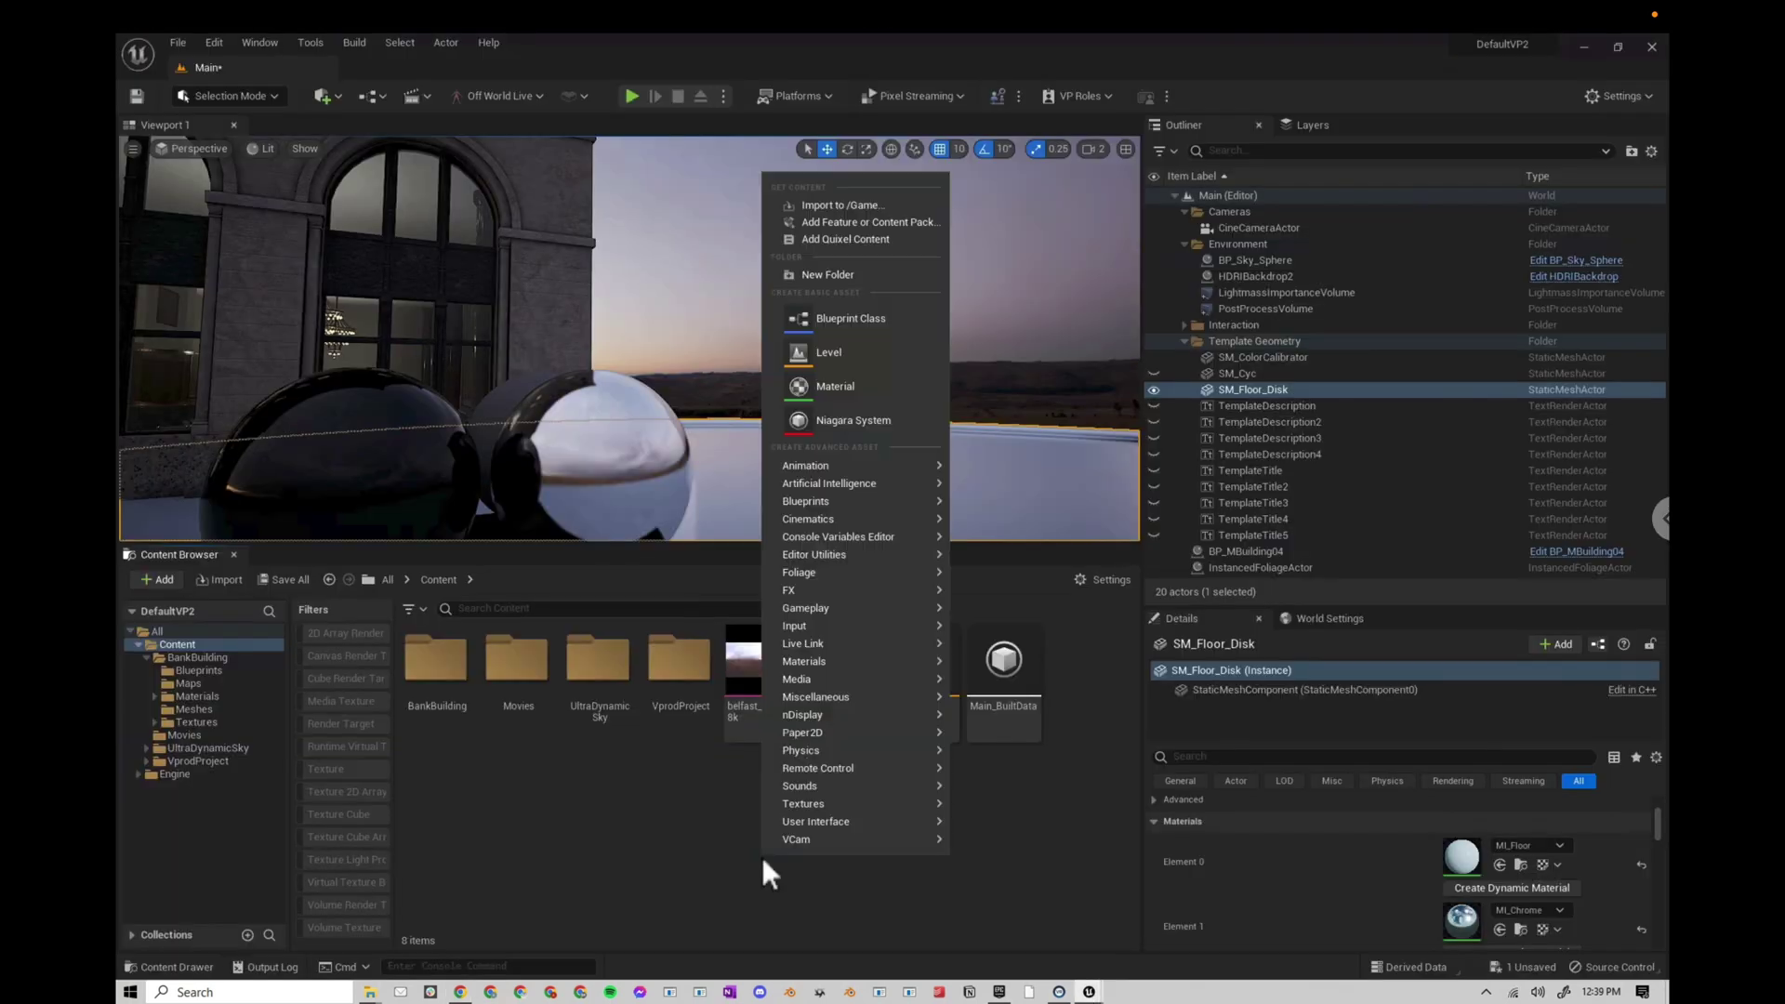
click(811, 276)
text(HDRIs)
key(Return)
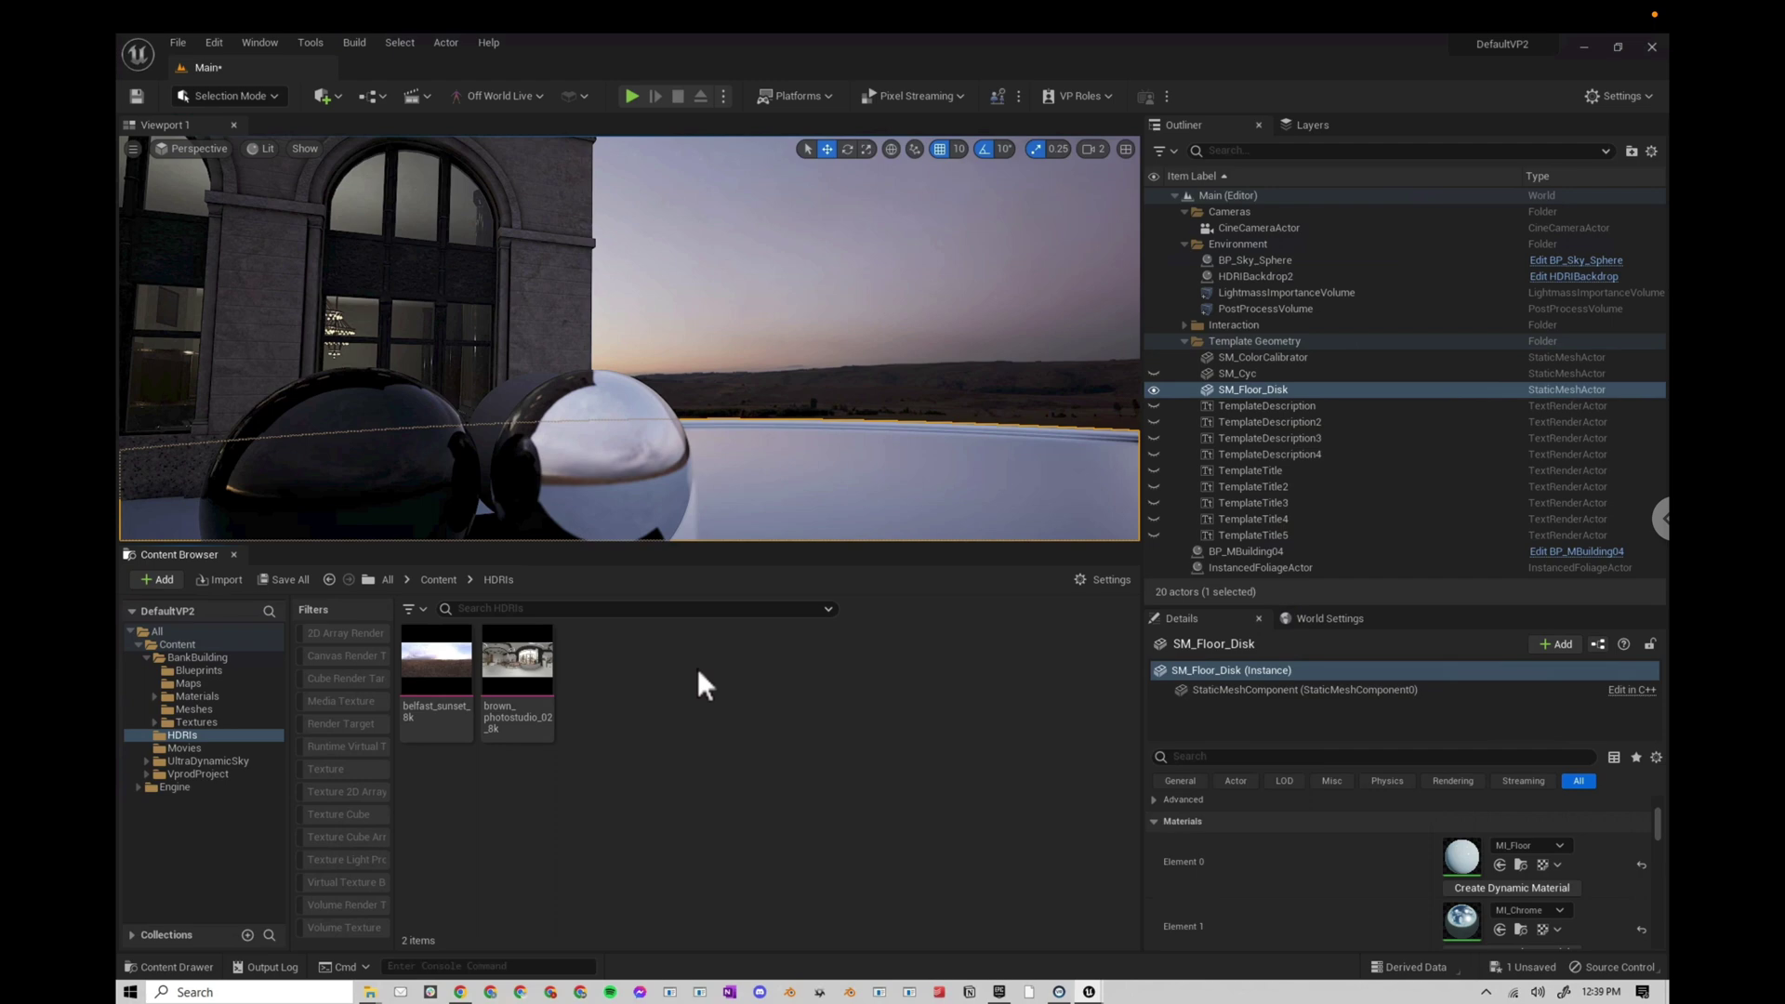
- Import je_gray_02_8k.hdr from the HDRIs folder in File Explorer into the project's HDRIs folder
key(alt+Tab)
key(alt+Tab)
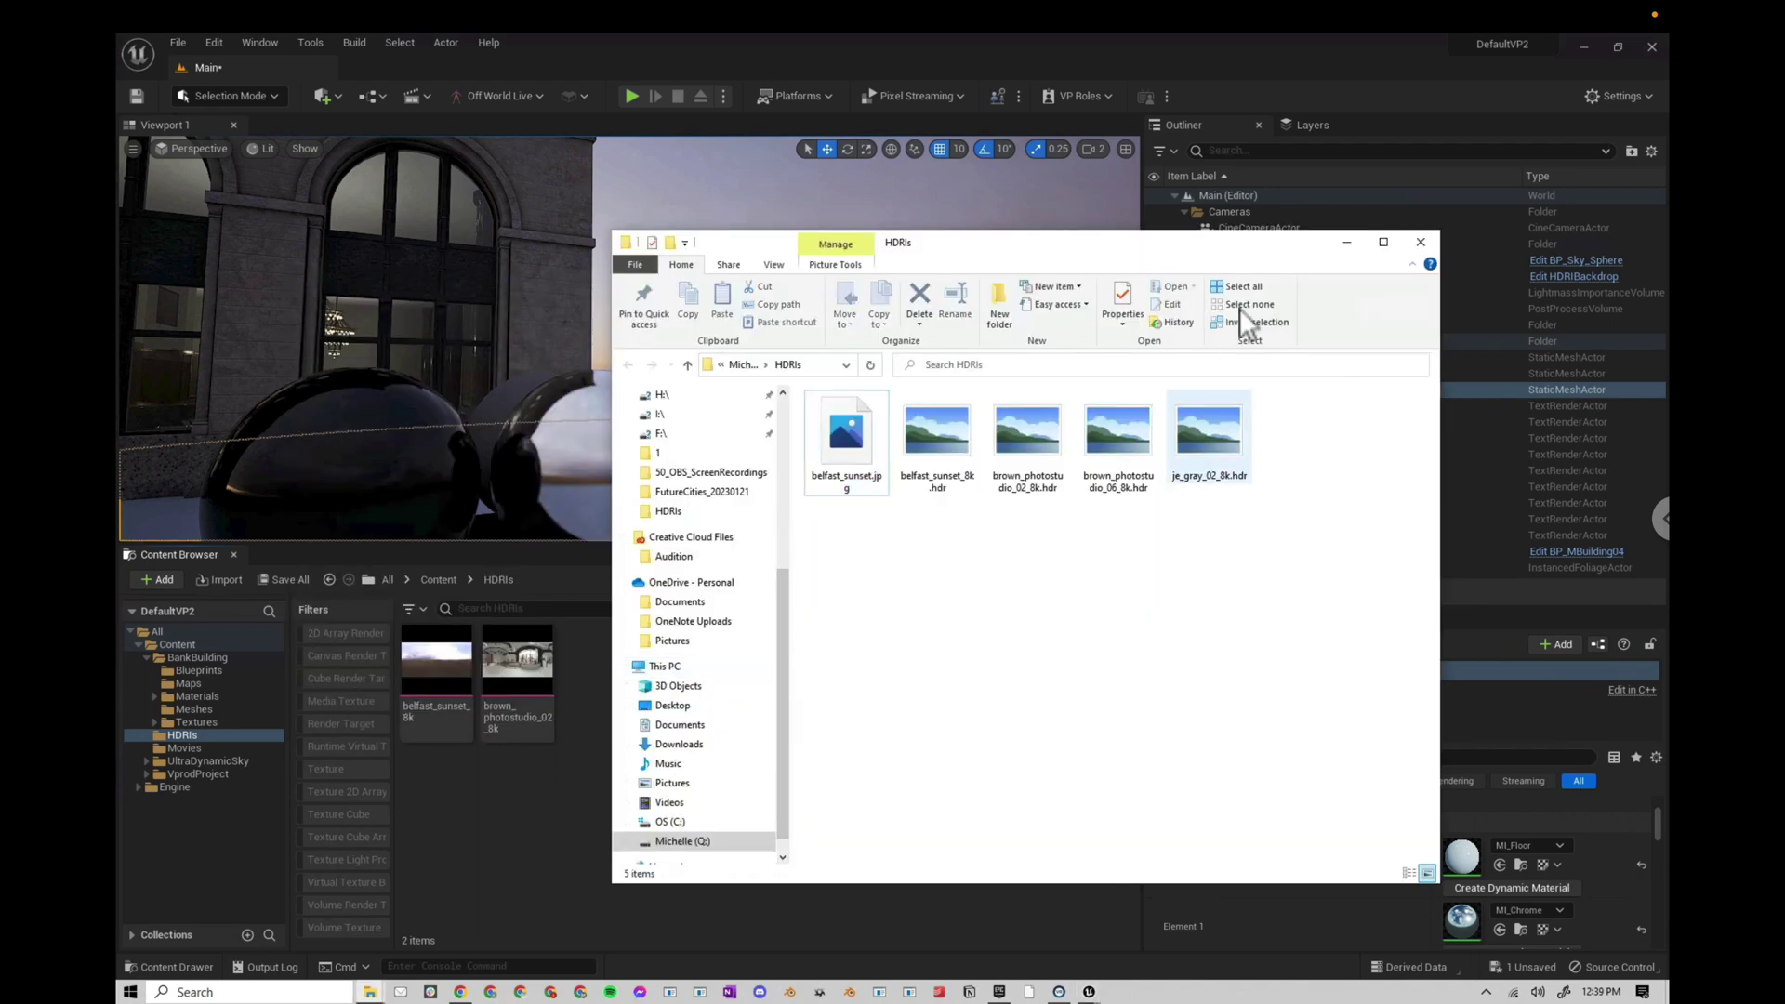
drag(1198, 435, 457, 868)
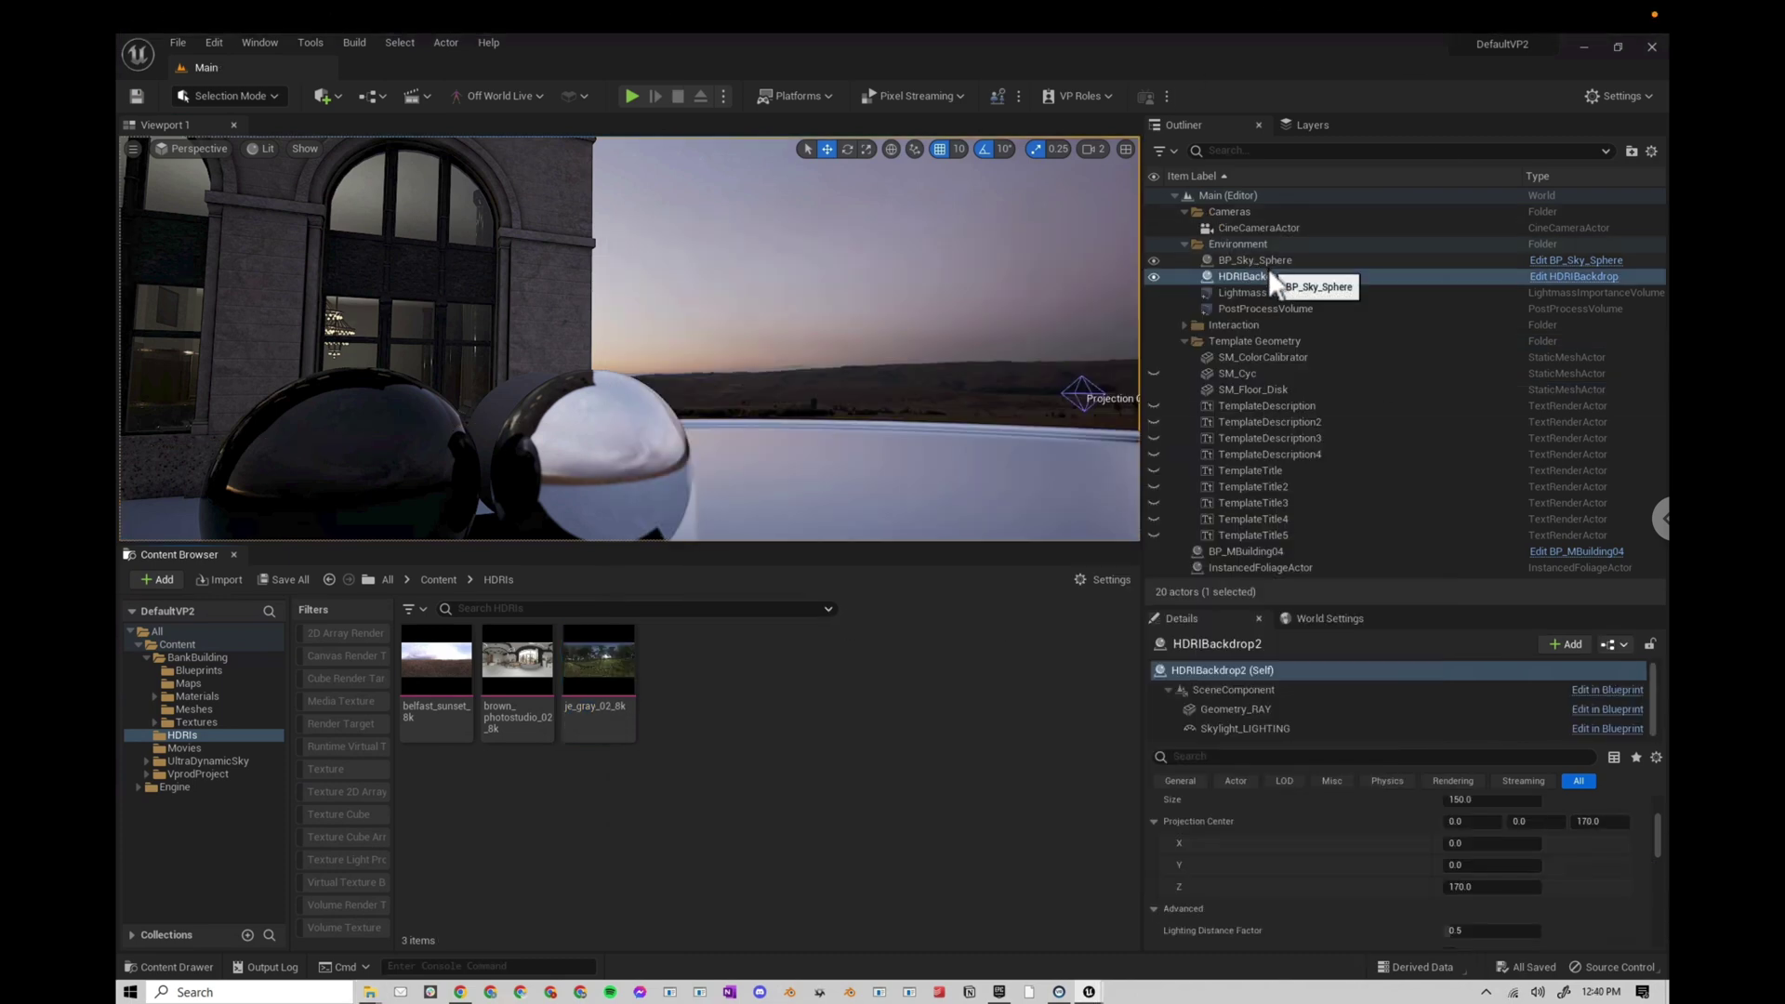
- Delete the existing HDRIBackdrop2 actor and hide BP_Sky_Sphere in the level
click(1268, 268)
click(1268, 281)
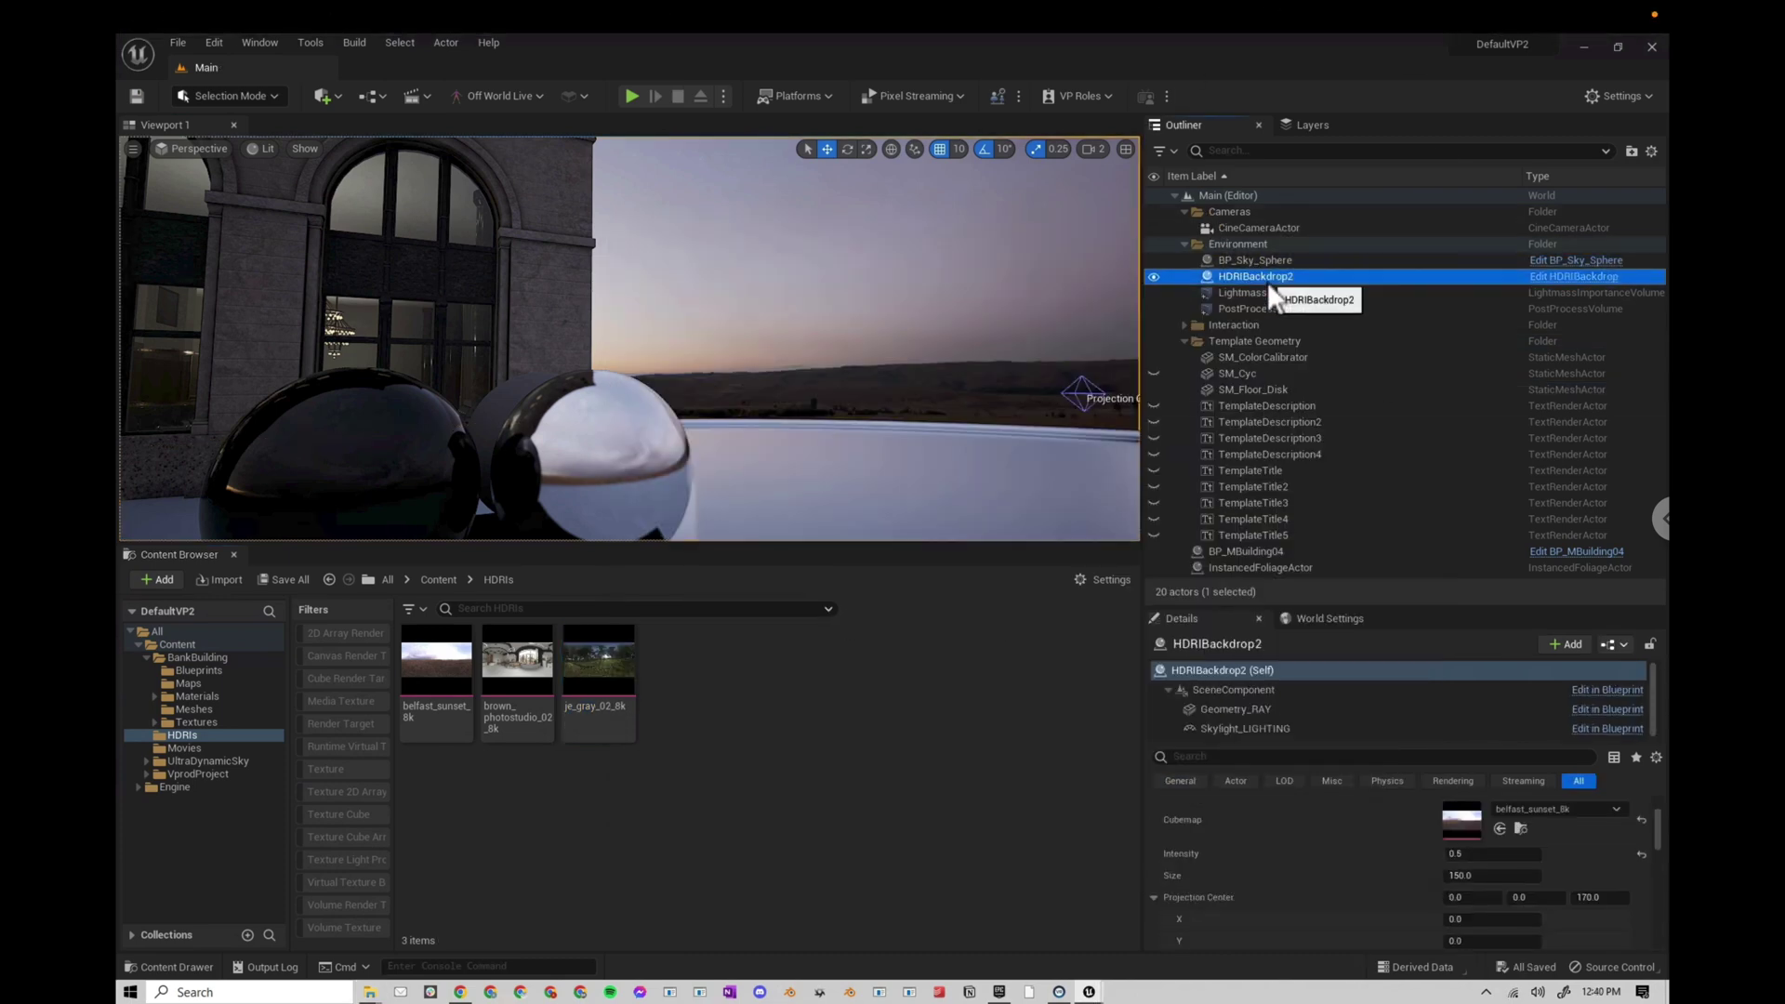
key(Delete)
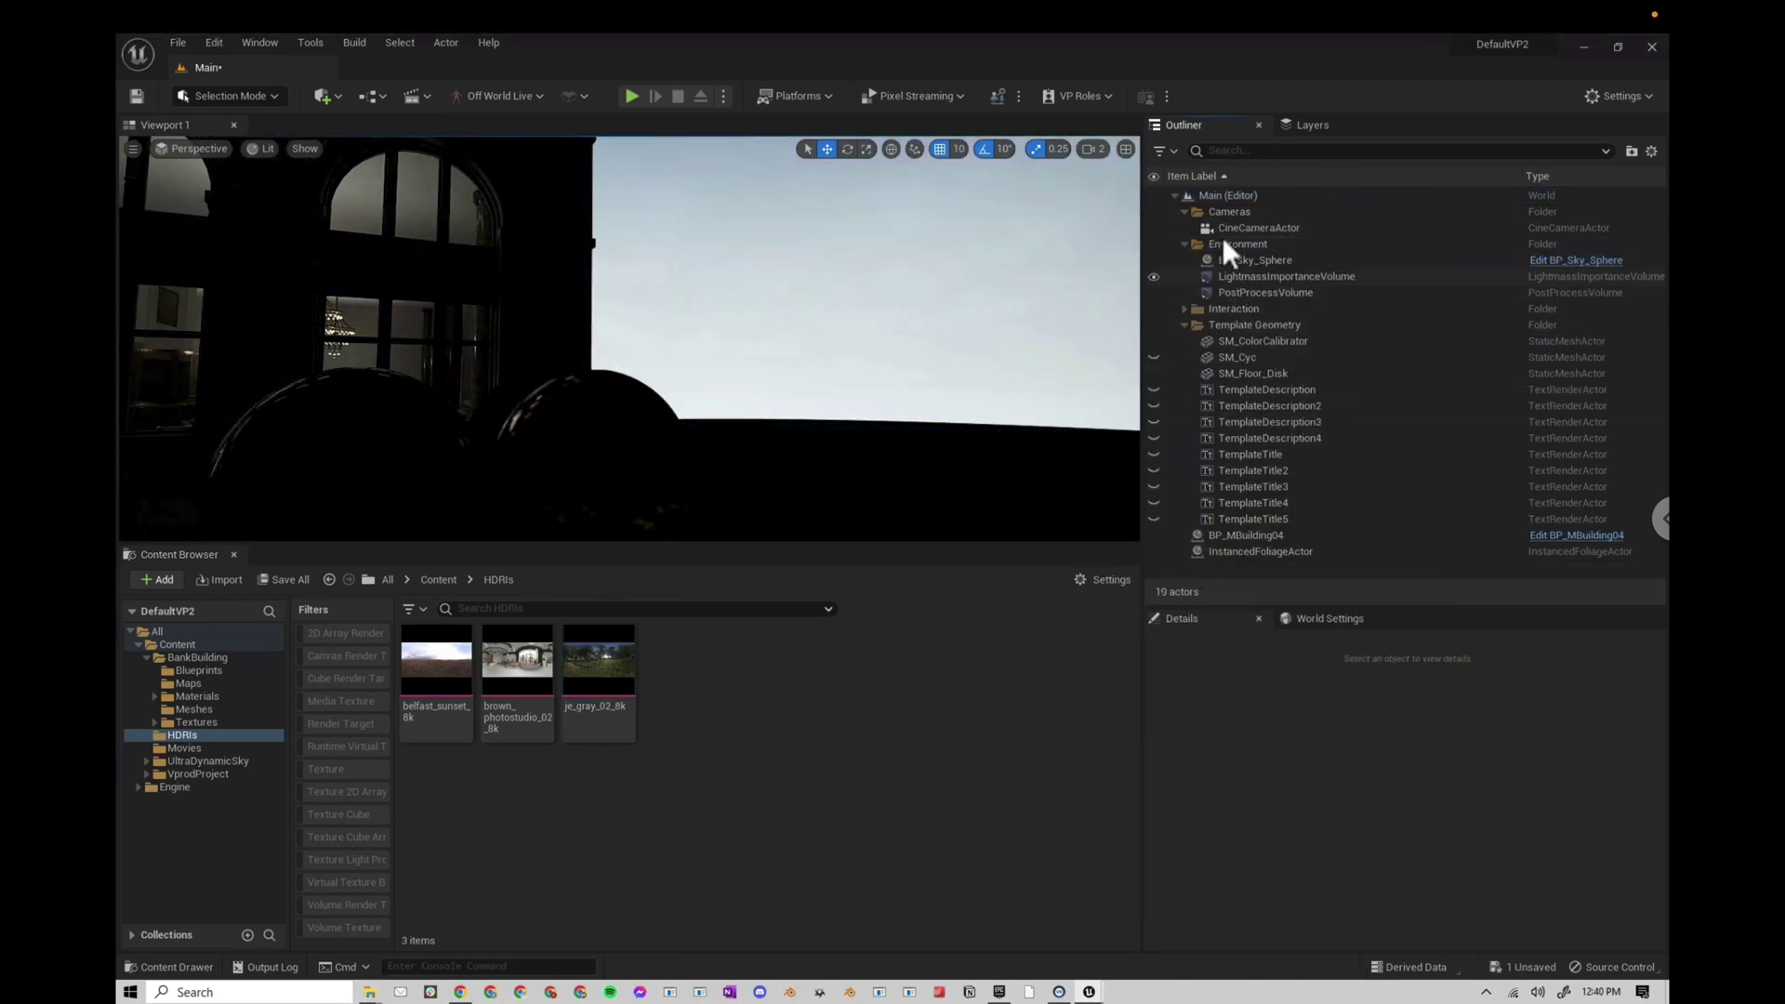
click(1240, 264)
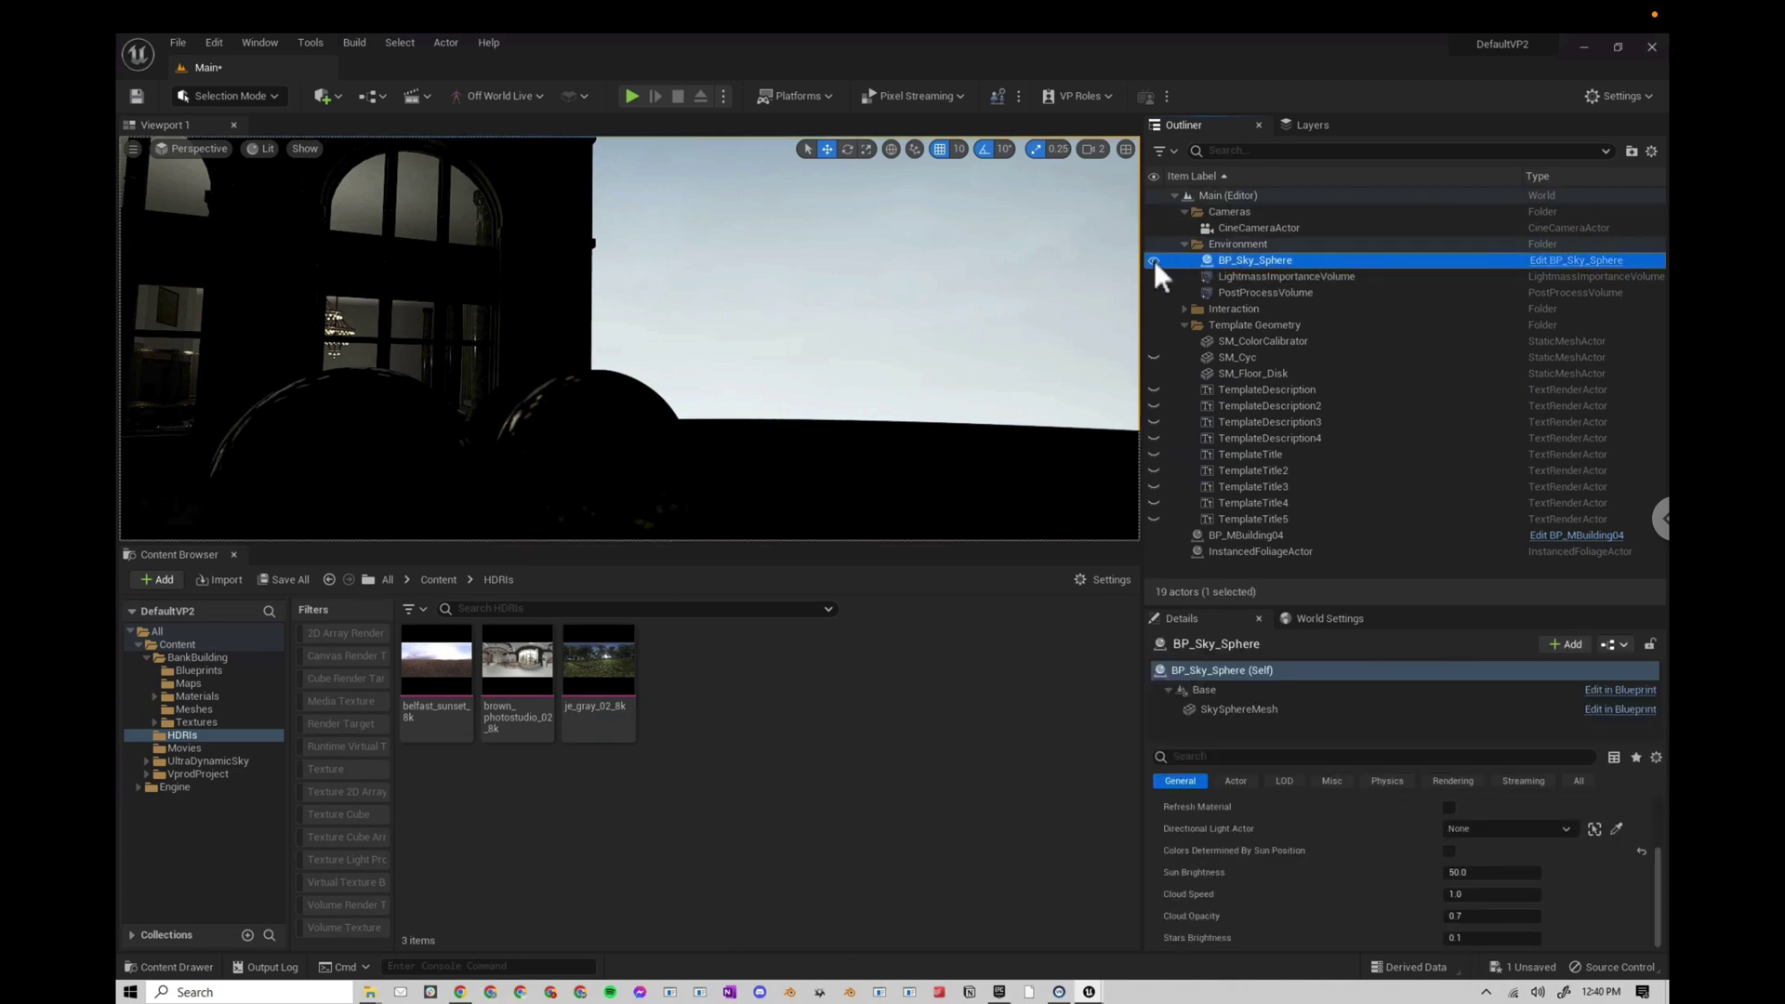
click(1153, 261)
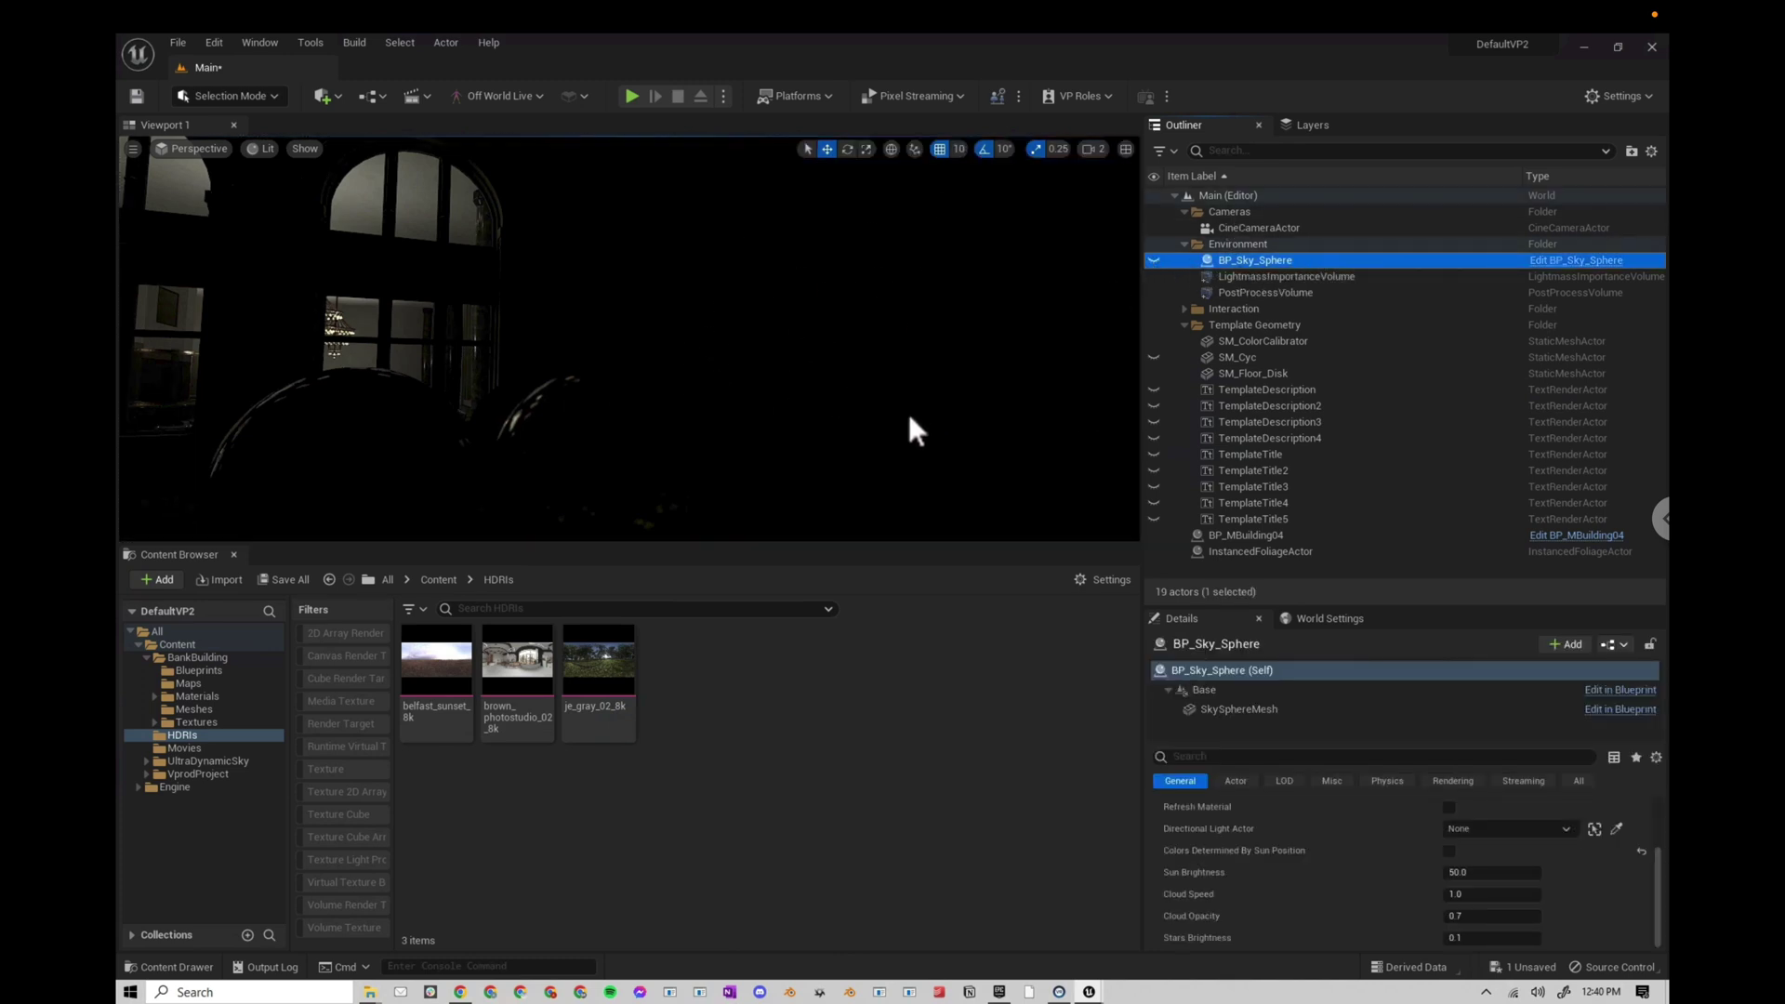
- Search the plugins for "hdri" to check whether the HDRIBackdrop plugin is enabled, then close the plugin window
click(221, 45)
click(266, 303)
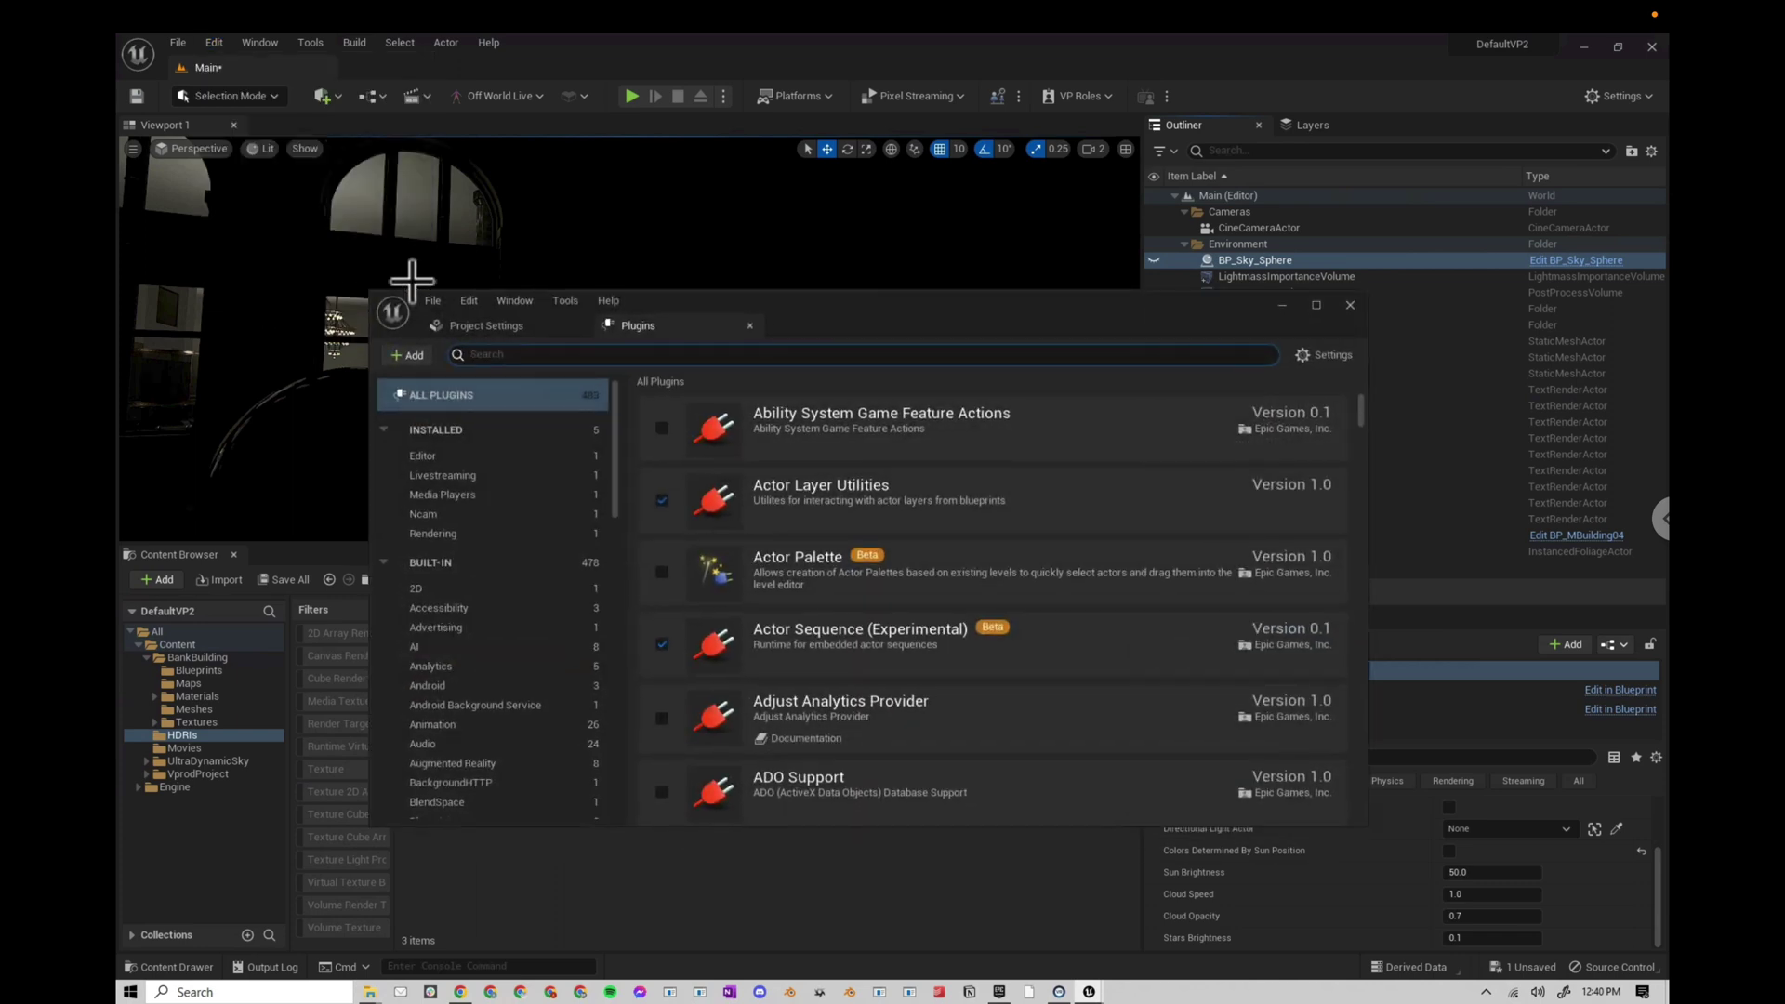
text(hdri)
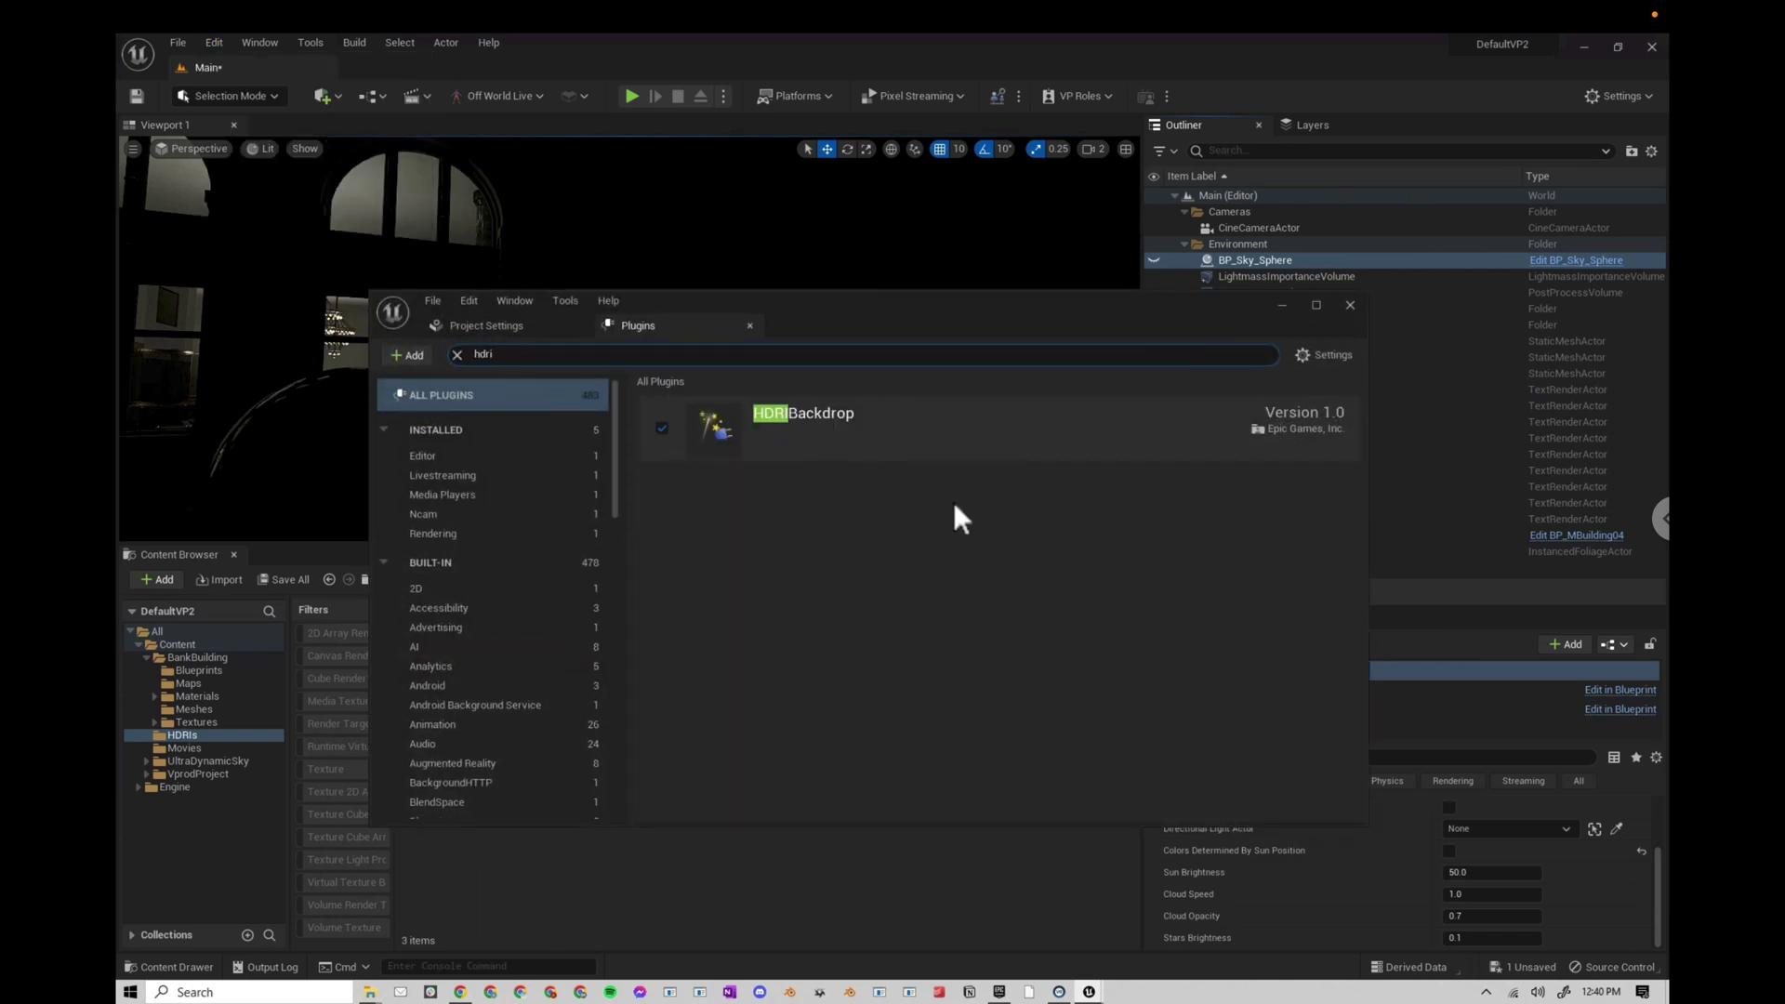
click(1347, 307)
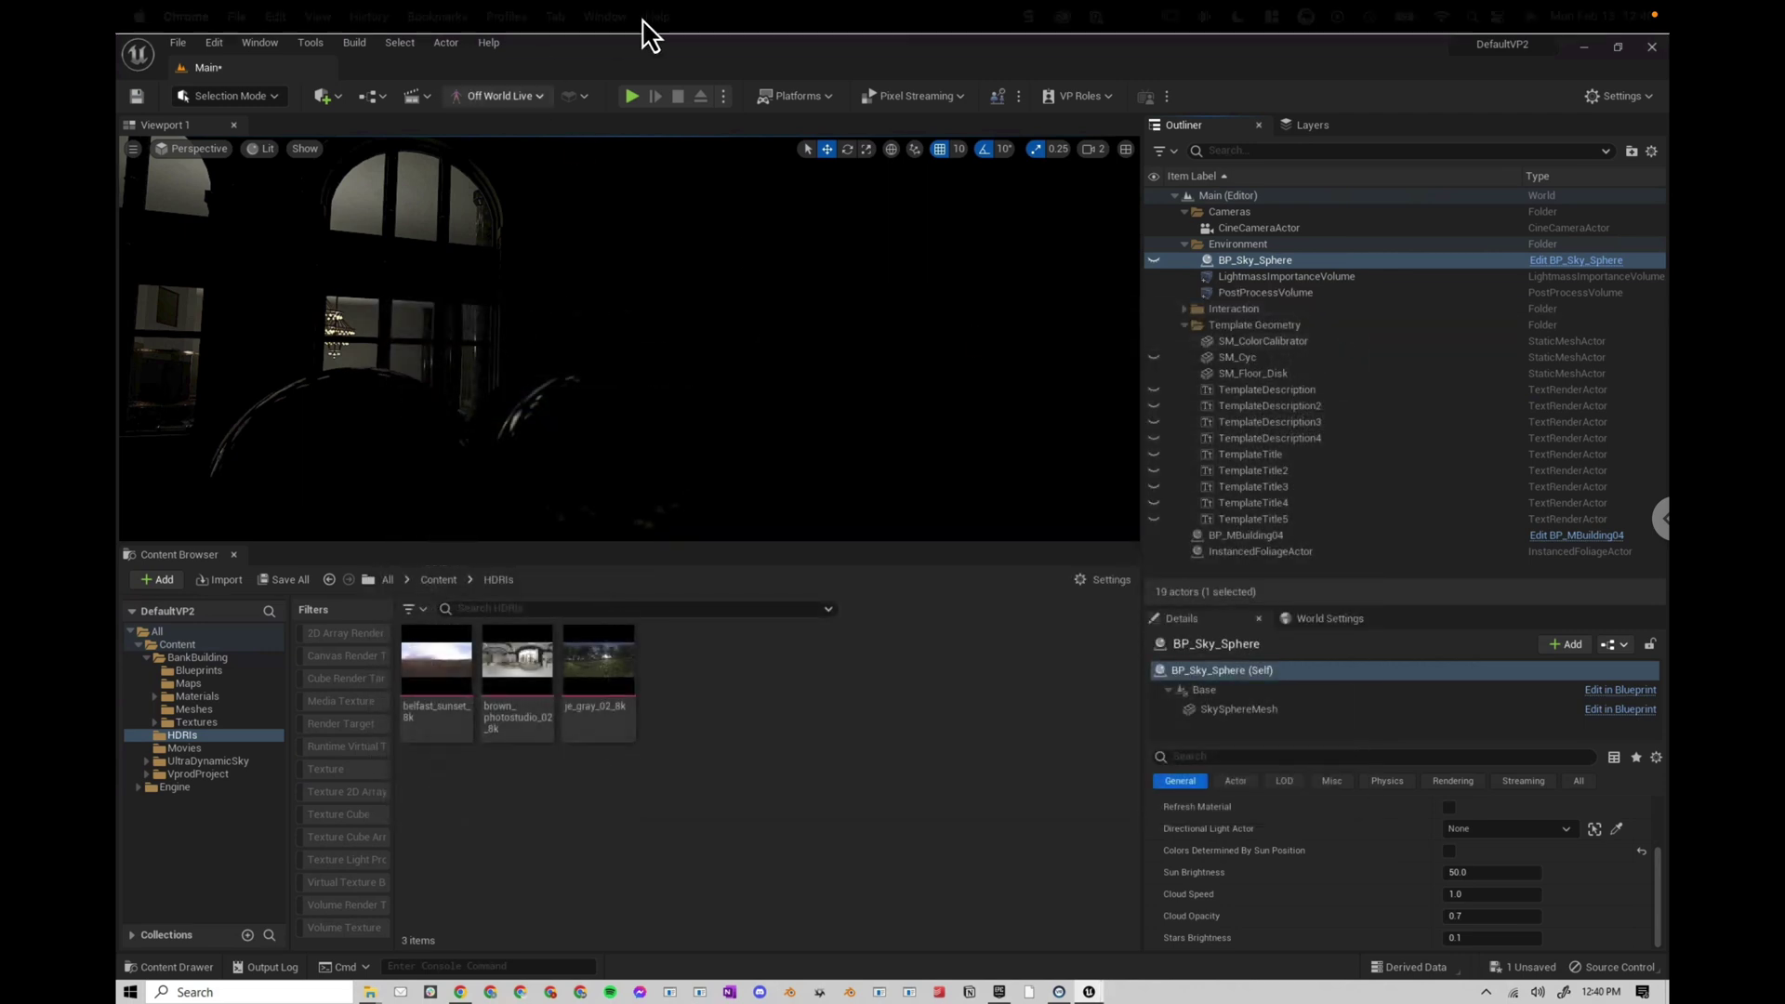
- Add an HDRI Backdrop light actor to the level and place it in the Environment folder, collapsing the Template Geometry folder
click(339, 97)
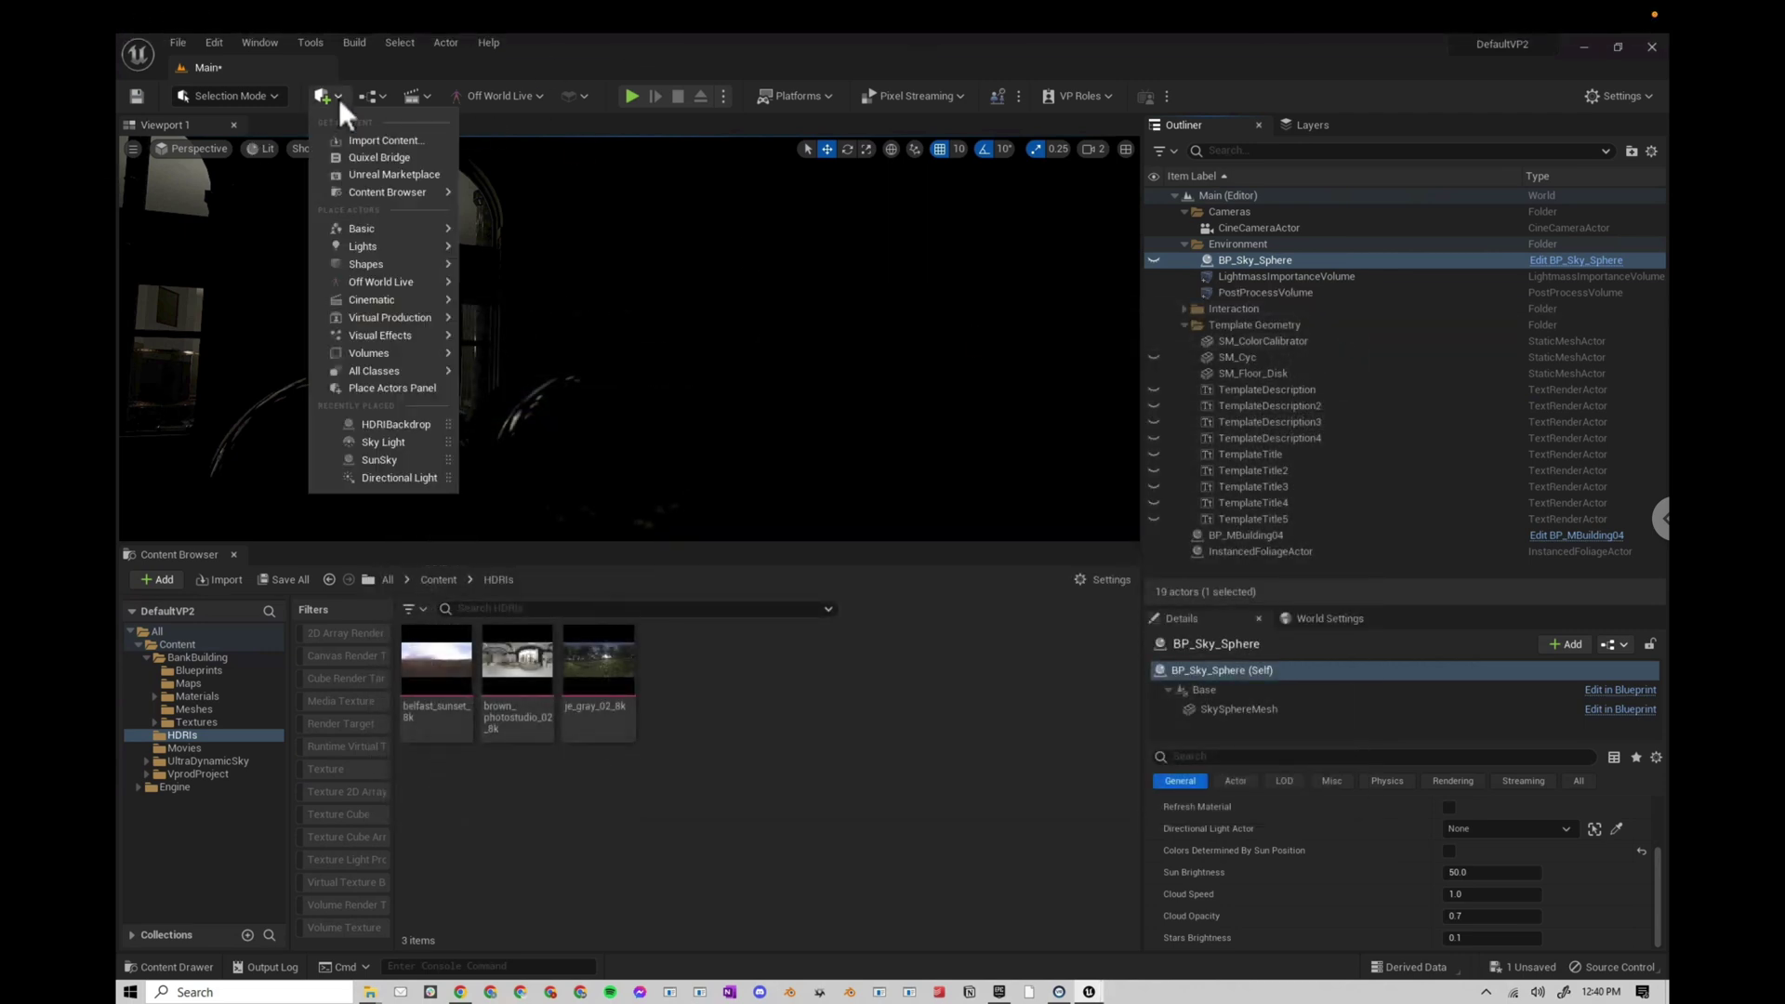
mouse_move(374, 249)
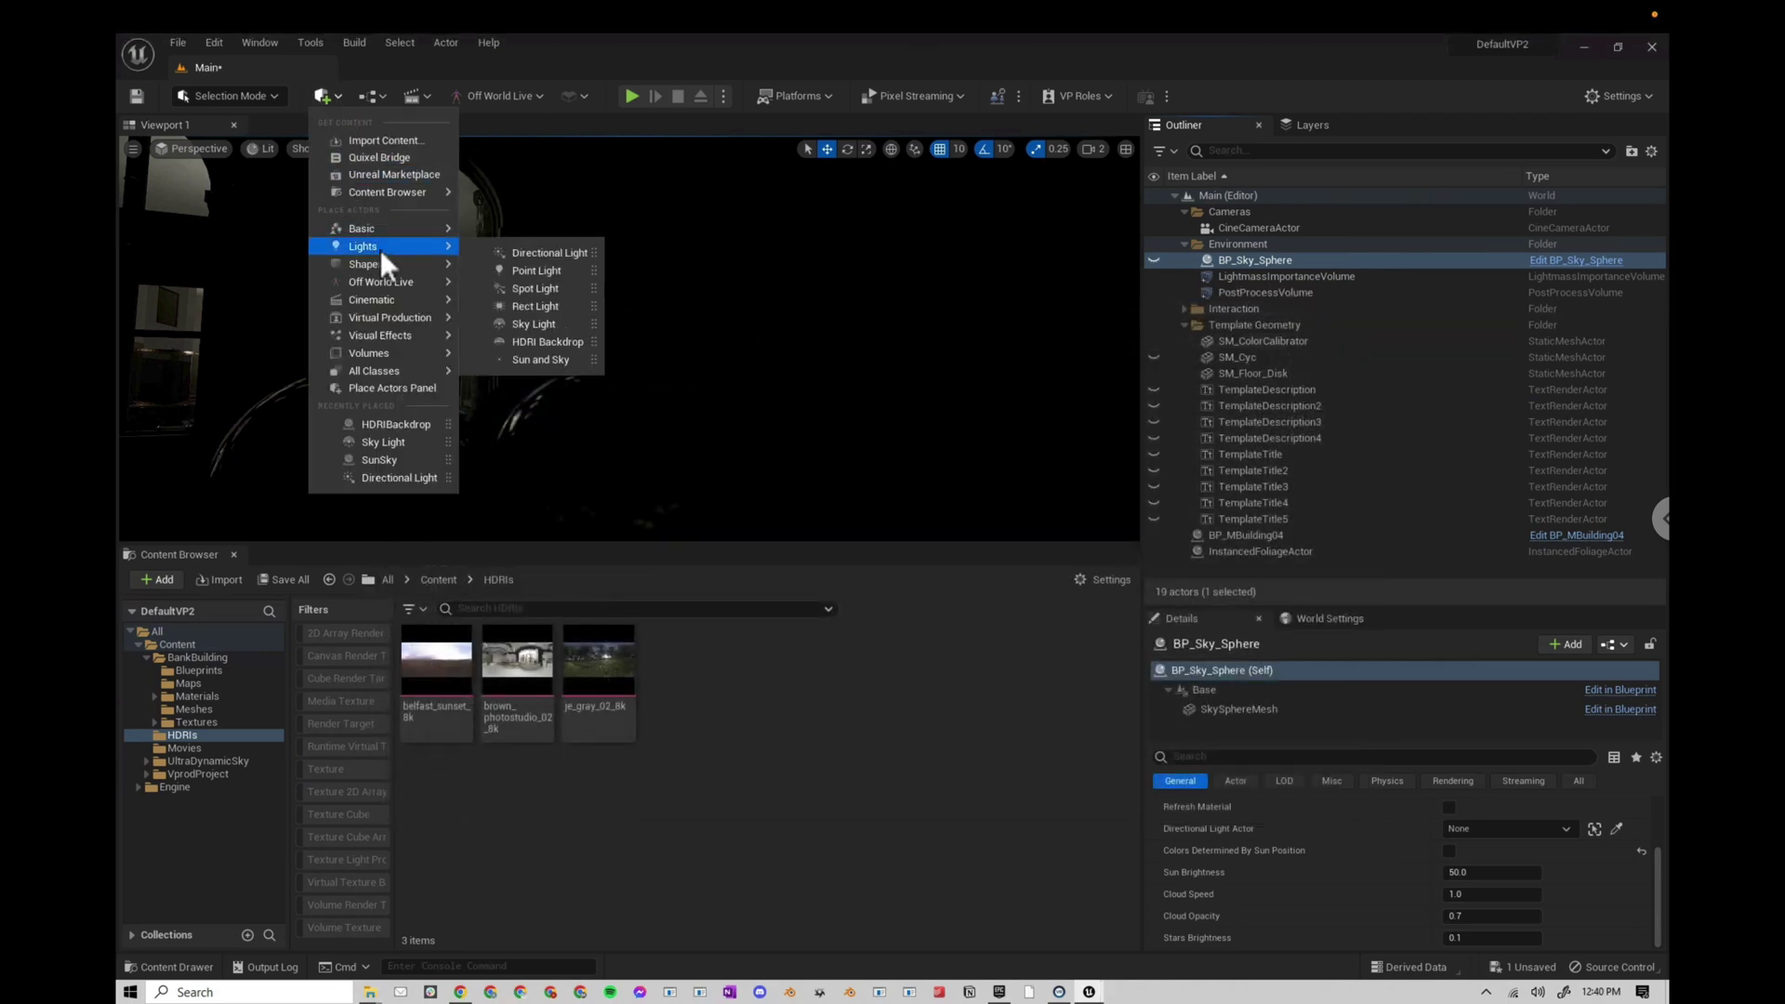
click(550, 342)
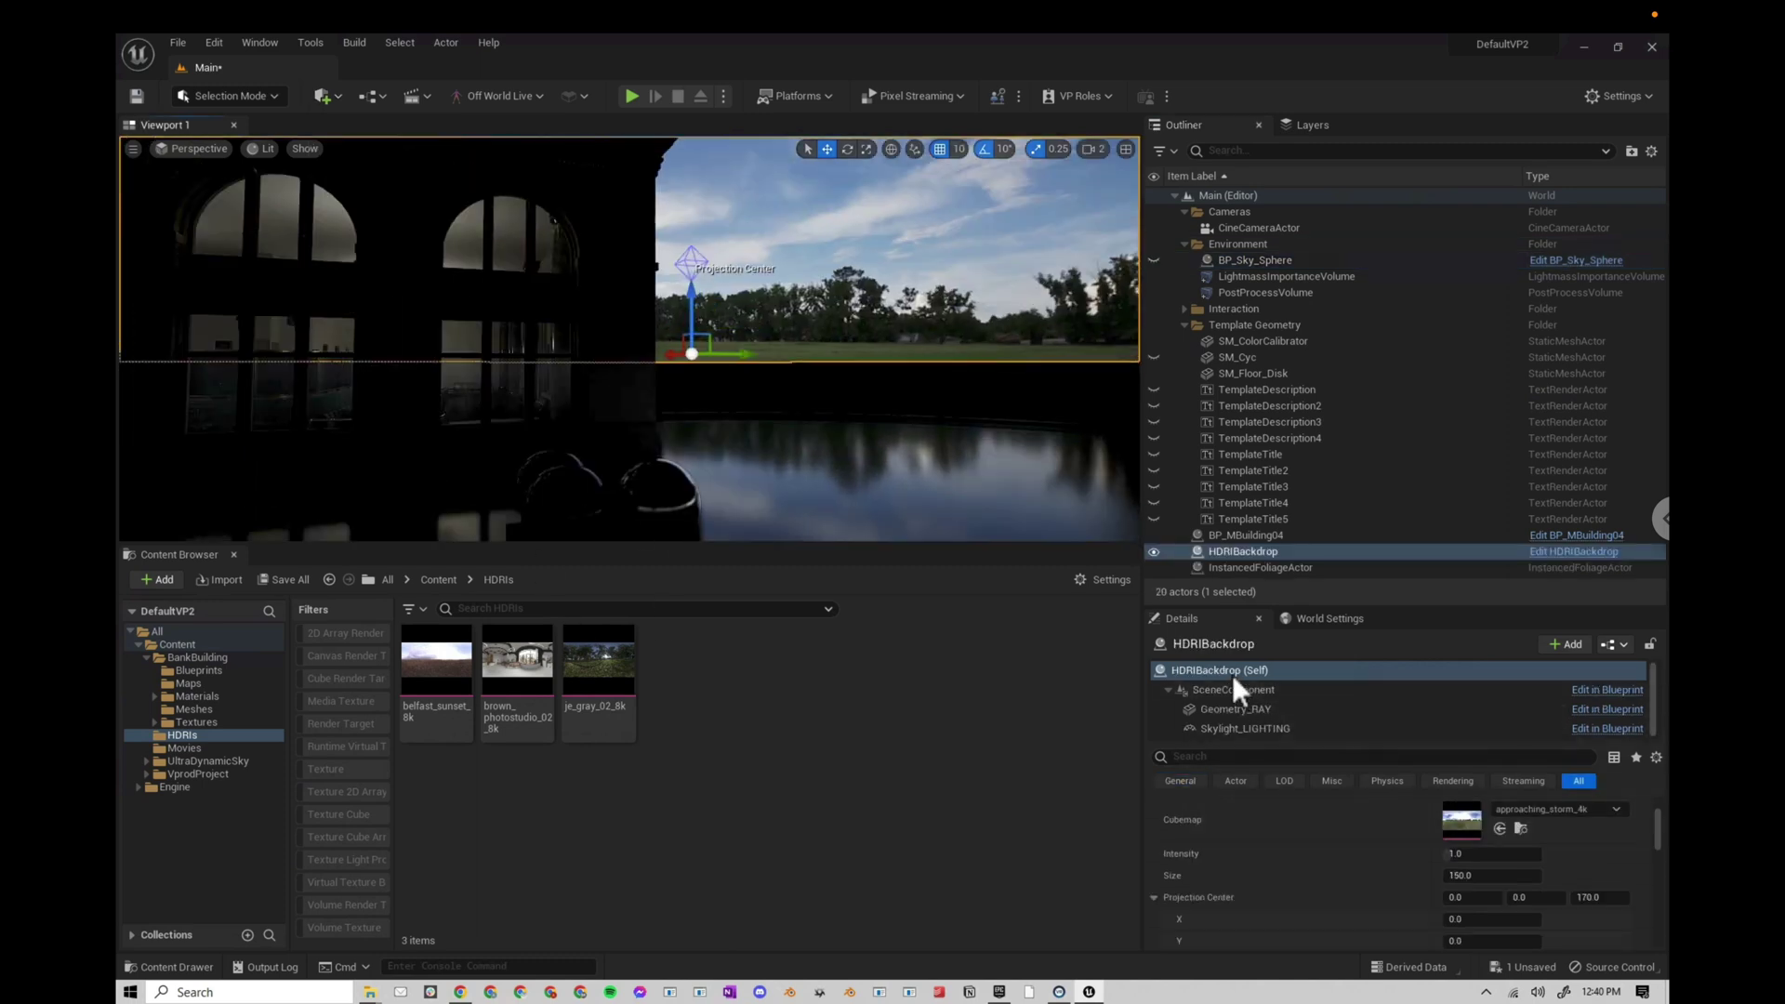
click(1231, 670)
drag(1230, 551, 1239, 243)
click(1185, 343)
click(1267, 280)
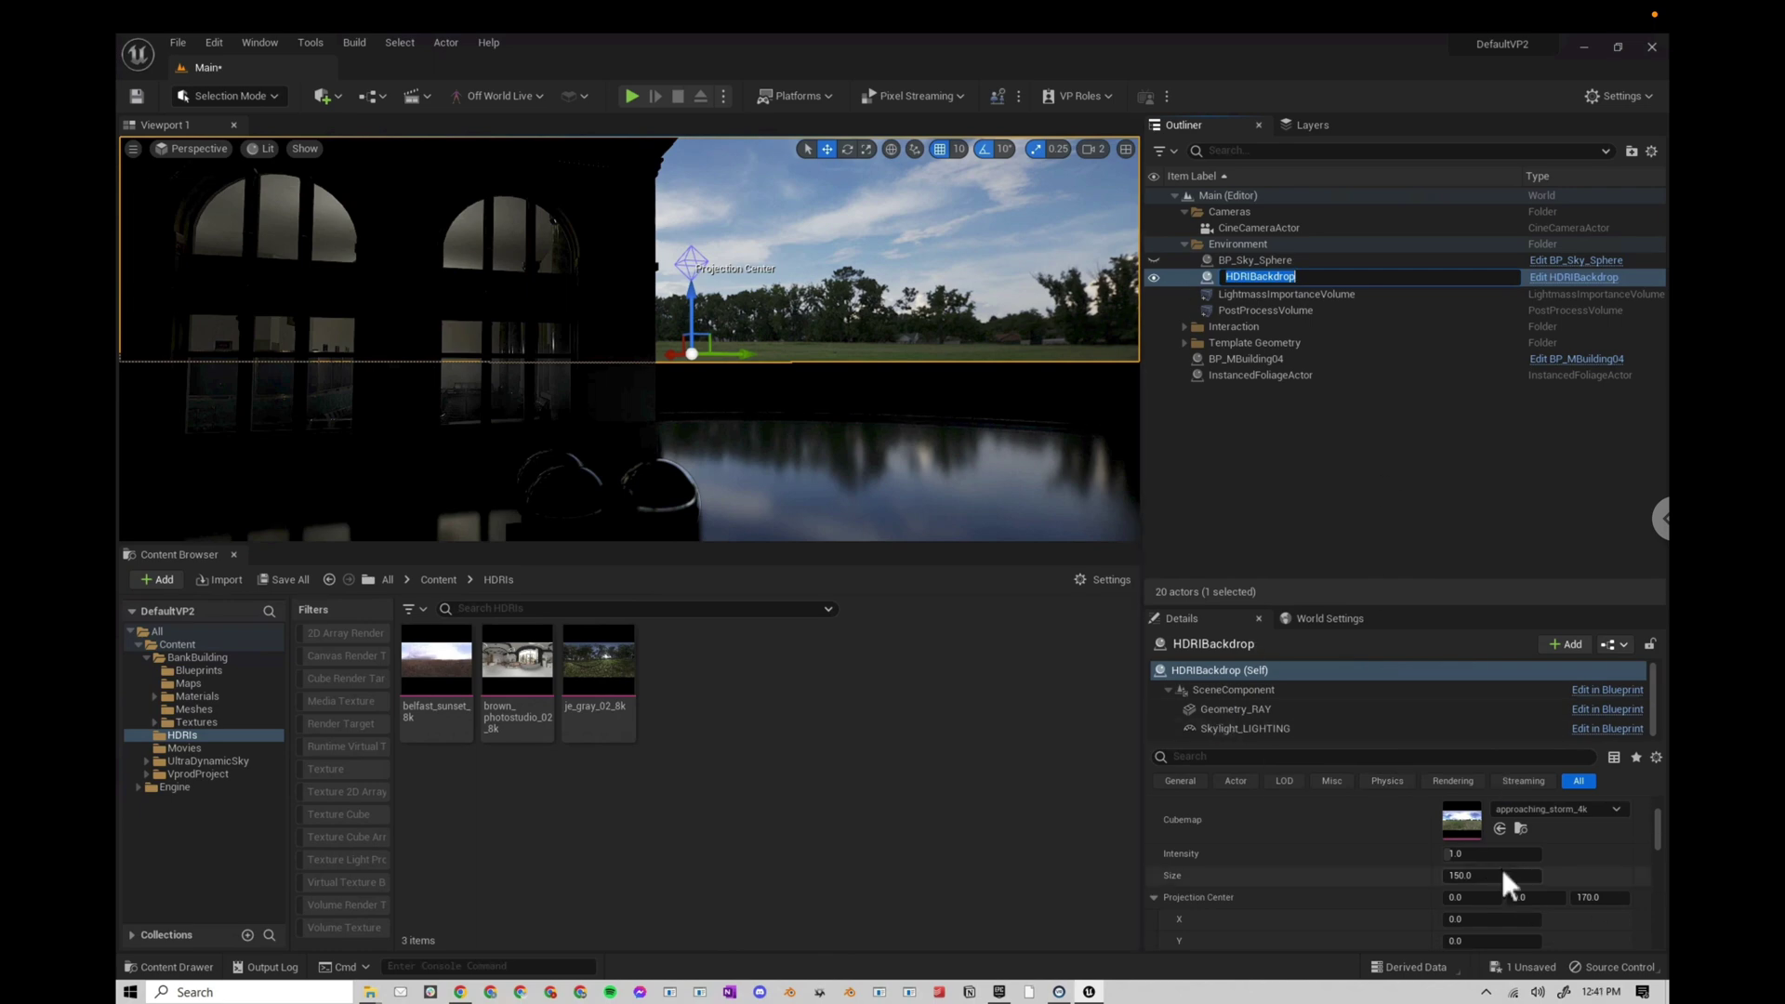
- Set the HDRIBackdrop's location to 0, 0, 0
scroll(1346, 800, up, 3)
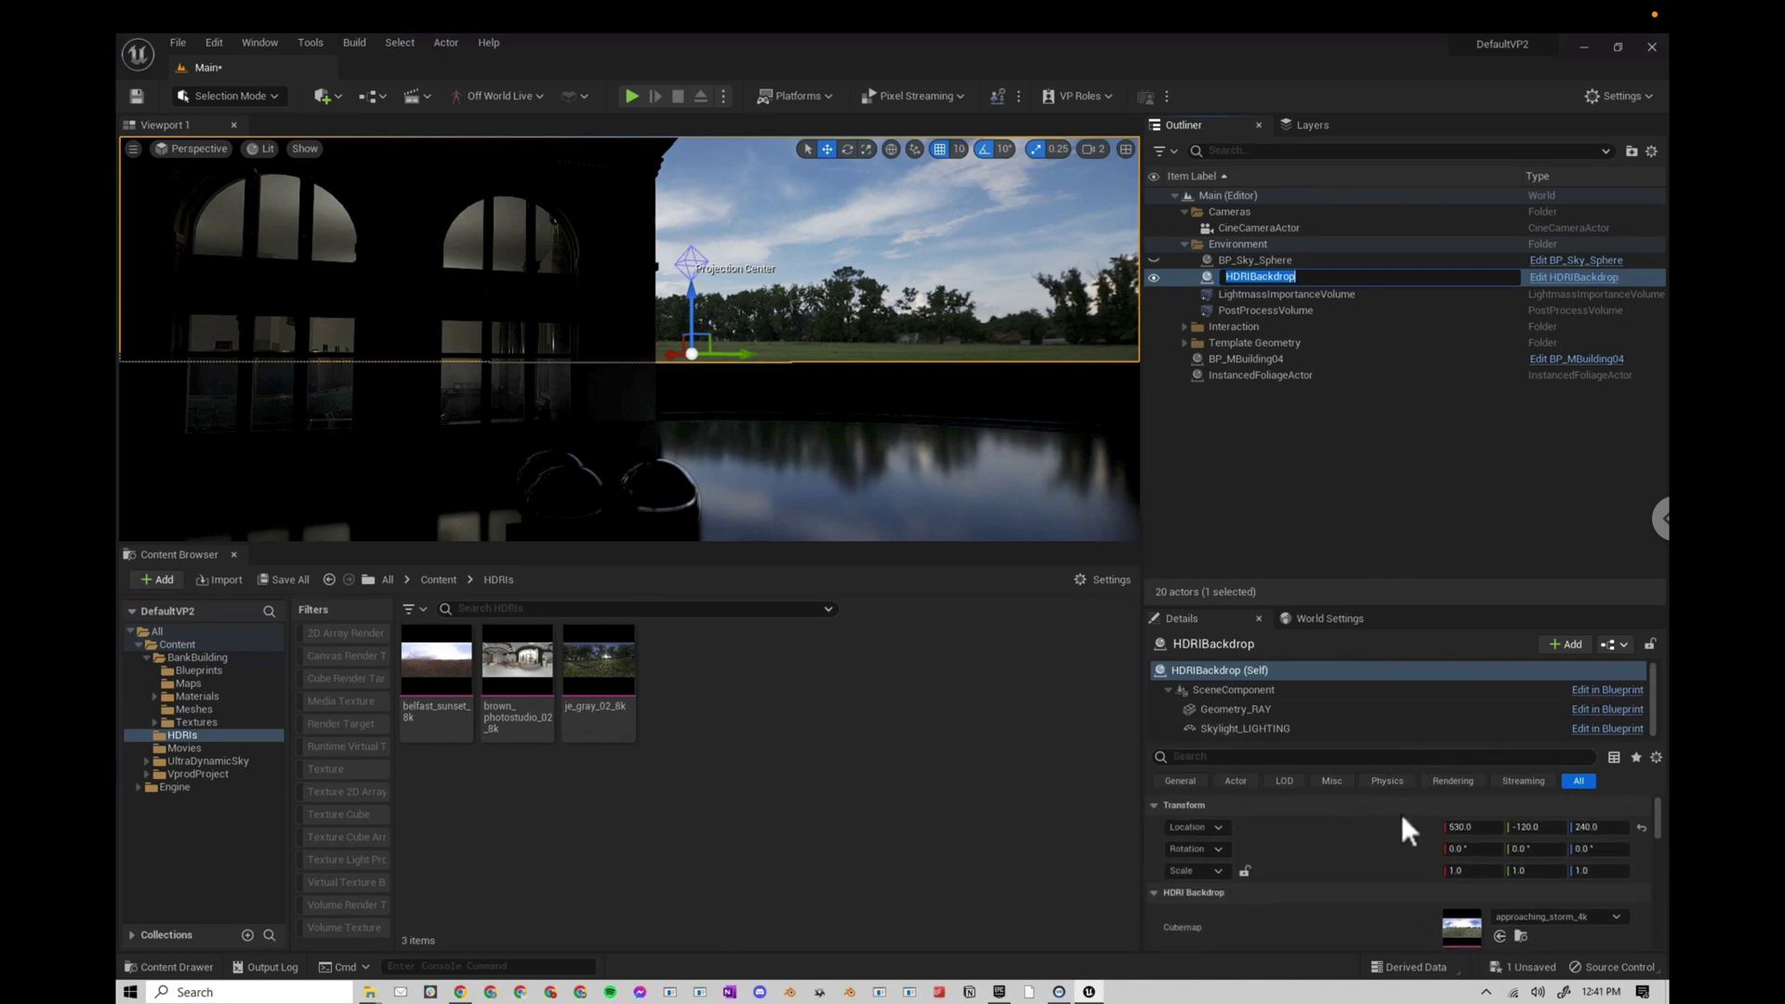
click(1467, 827)
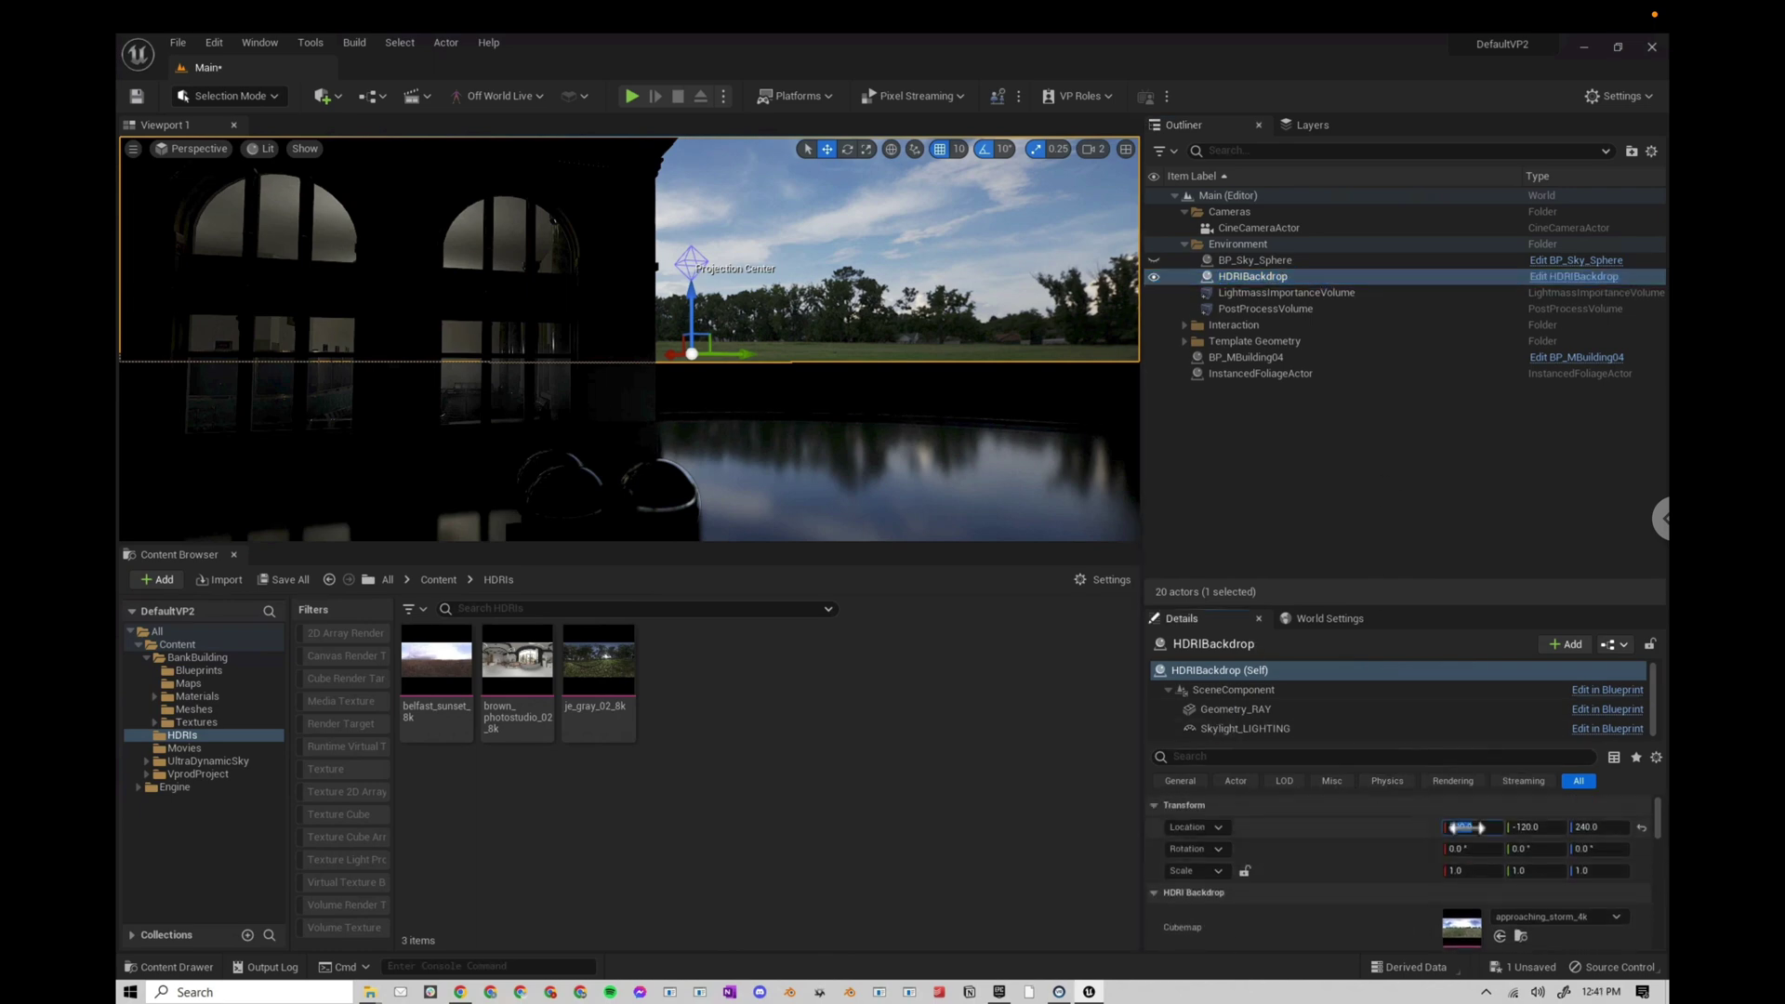
text(0)
key(Tab)
text(0)
key(Tab)
text(0)
key(Tab)
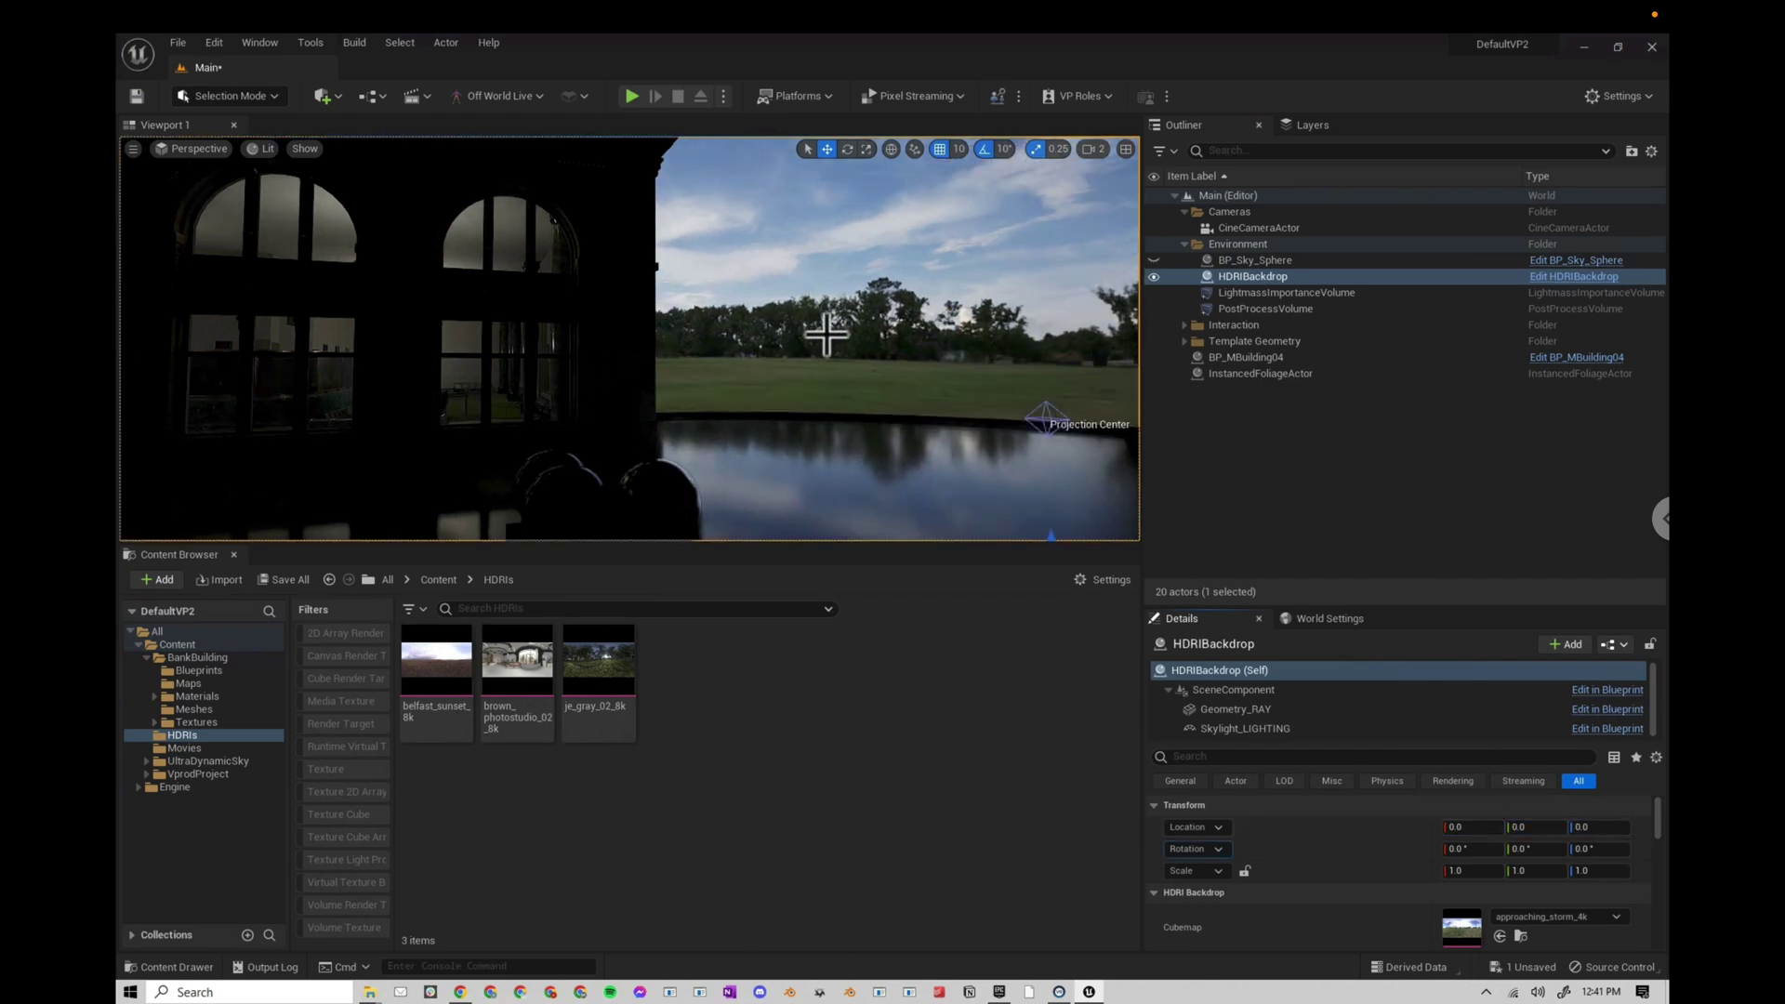
right_drag(823, 335, 880, 331)
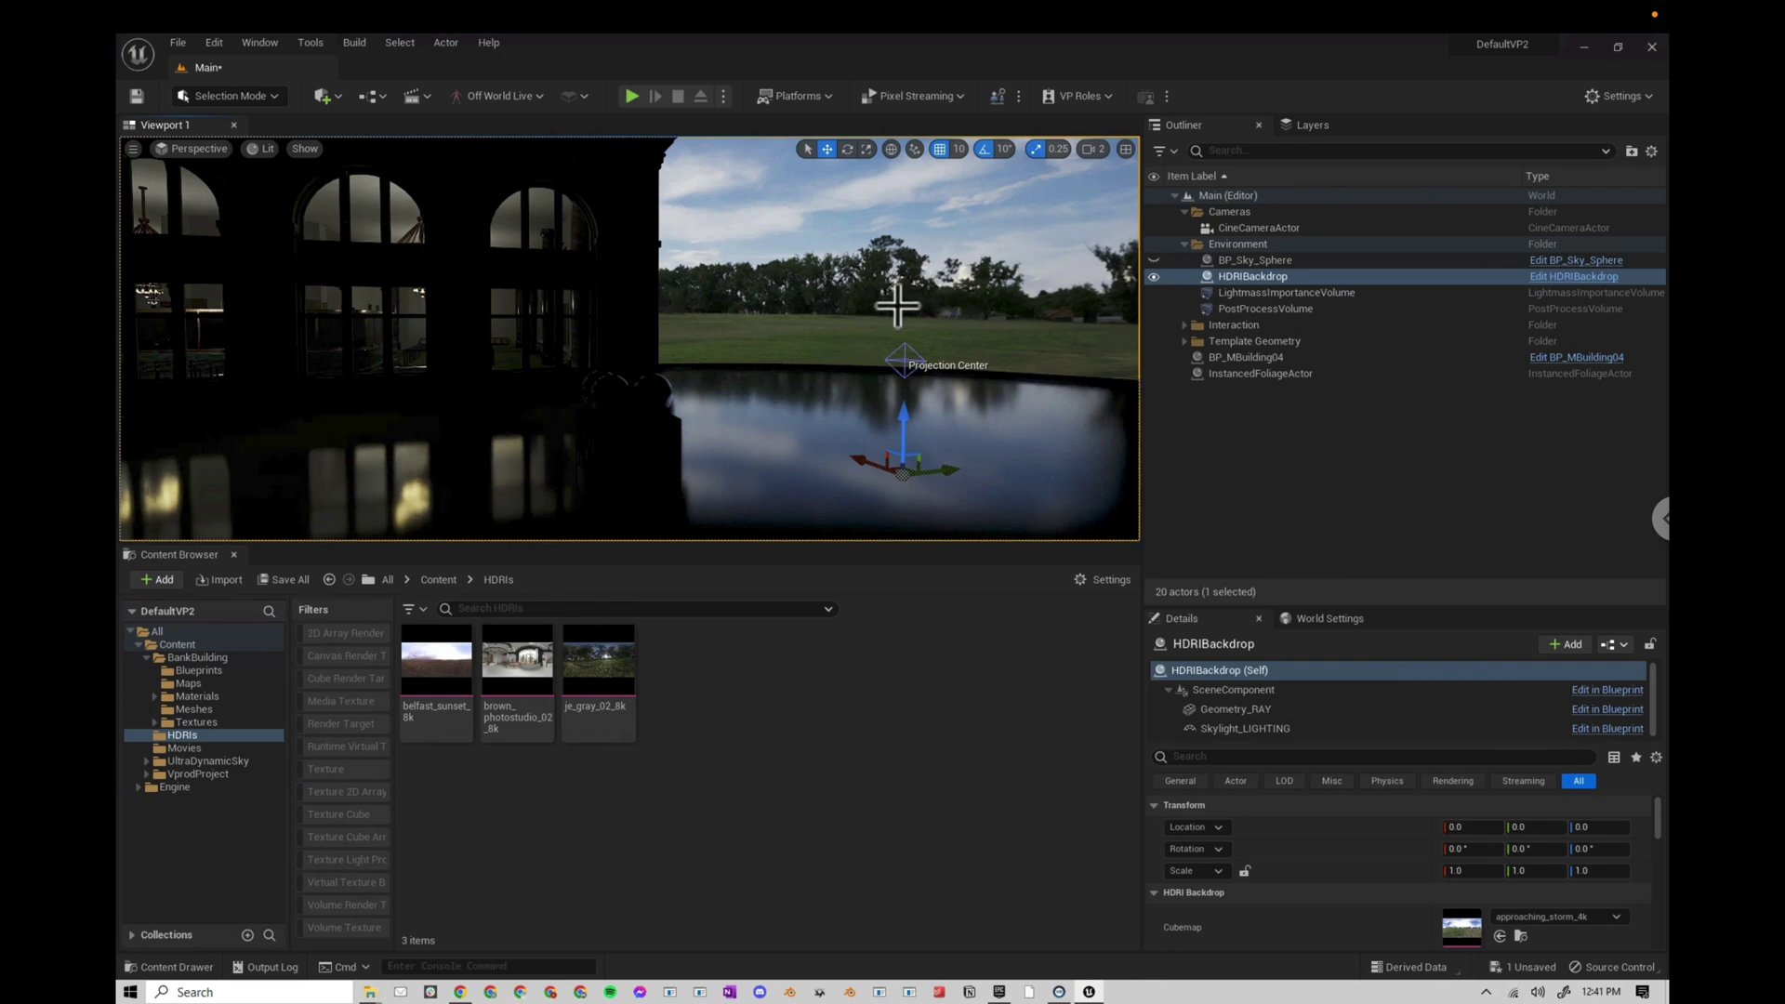
- Turn off Visible in Ray Tracing for the HDRIBackdrop's Geometry_RAY component, filtering its properties by "ray"
click(1214, 709)
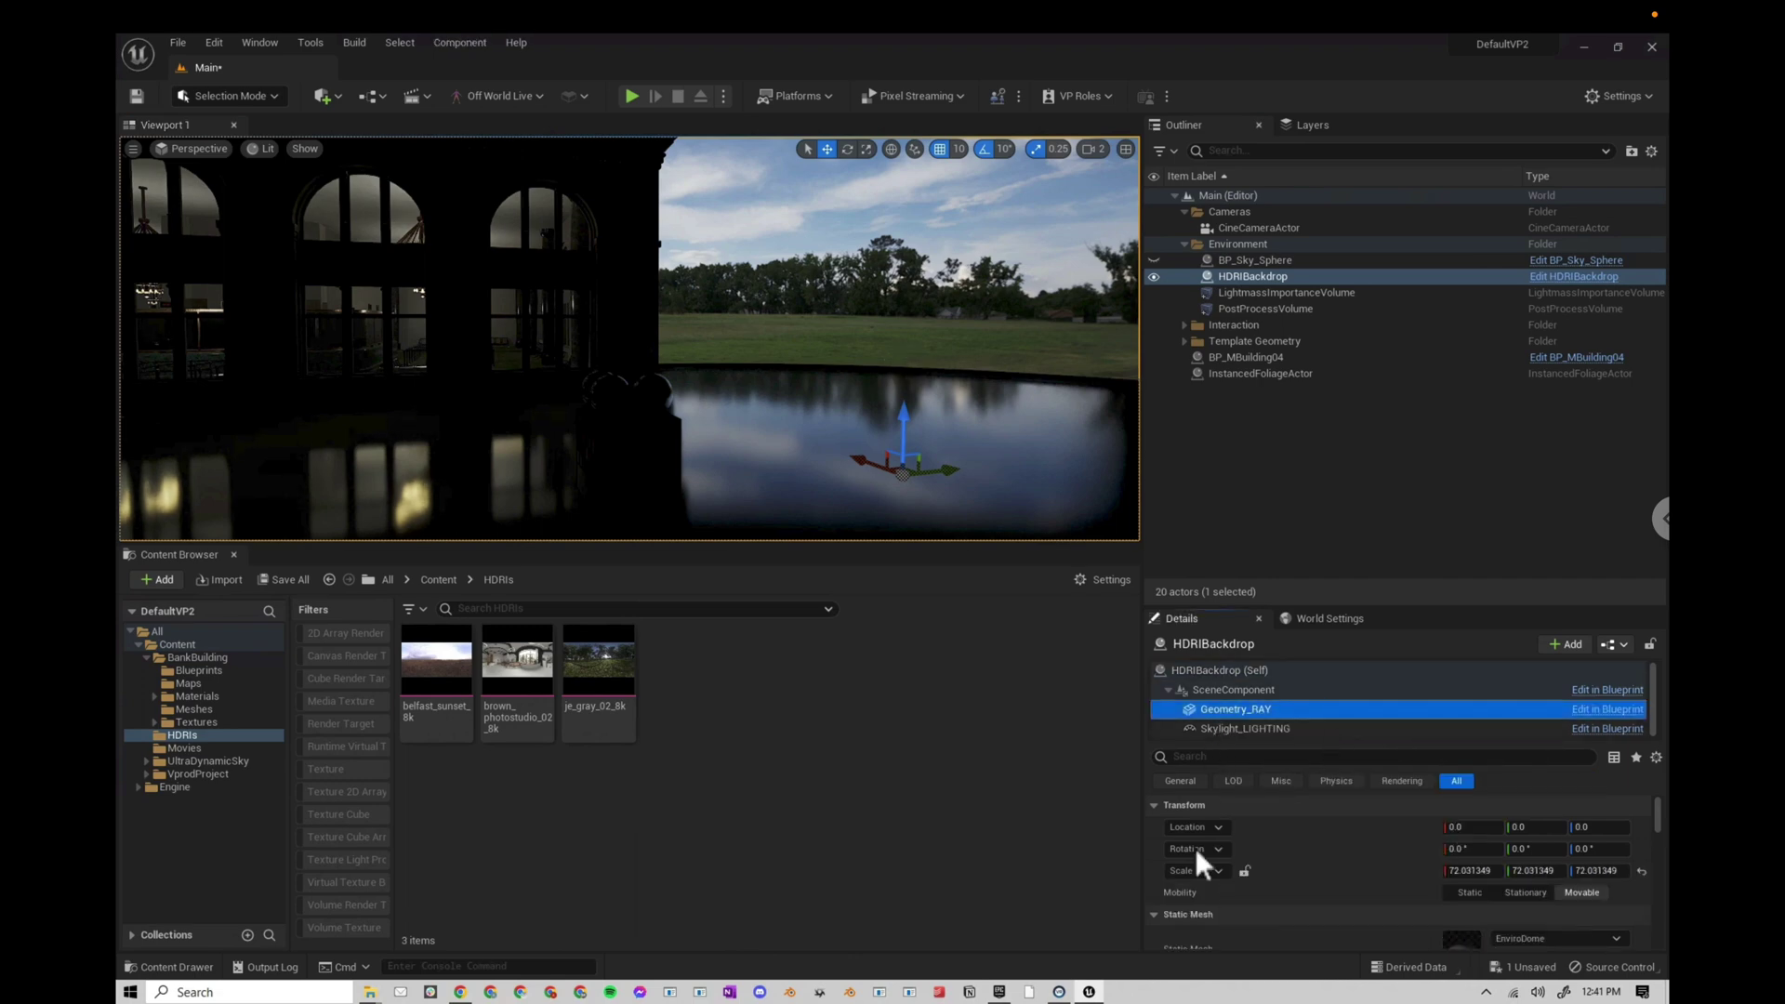
click(1257, 756)
text(ray)
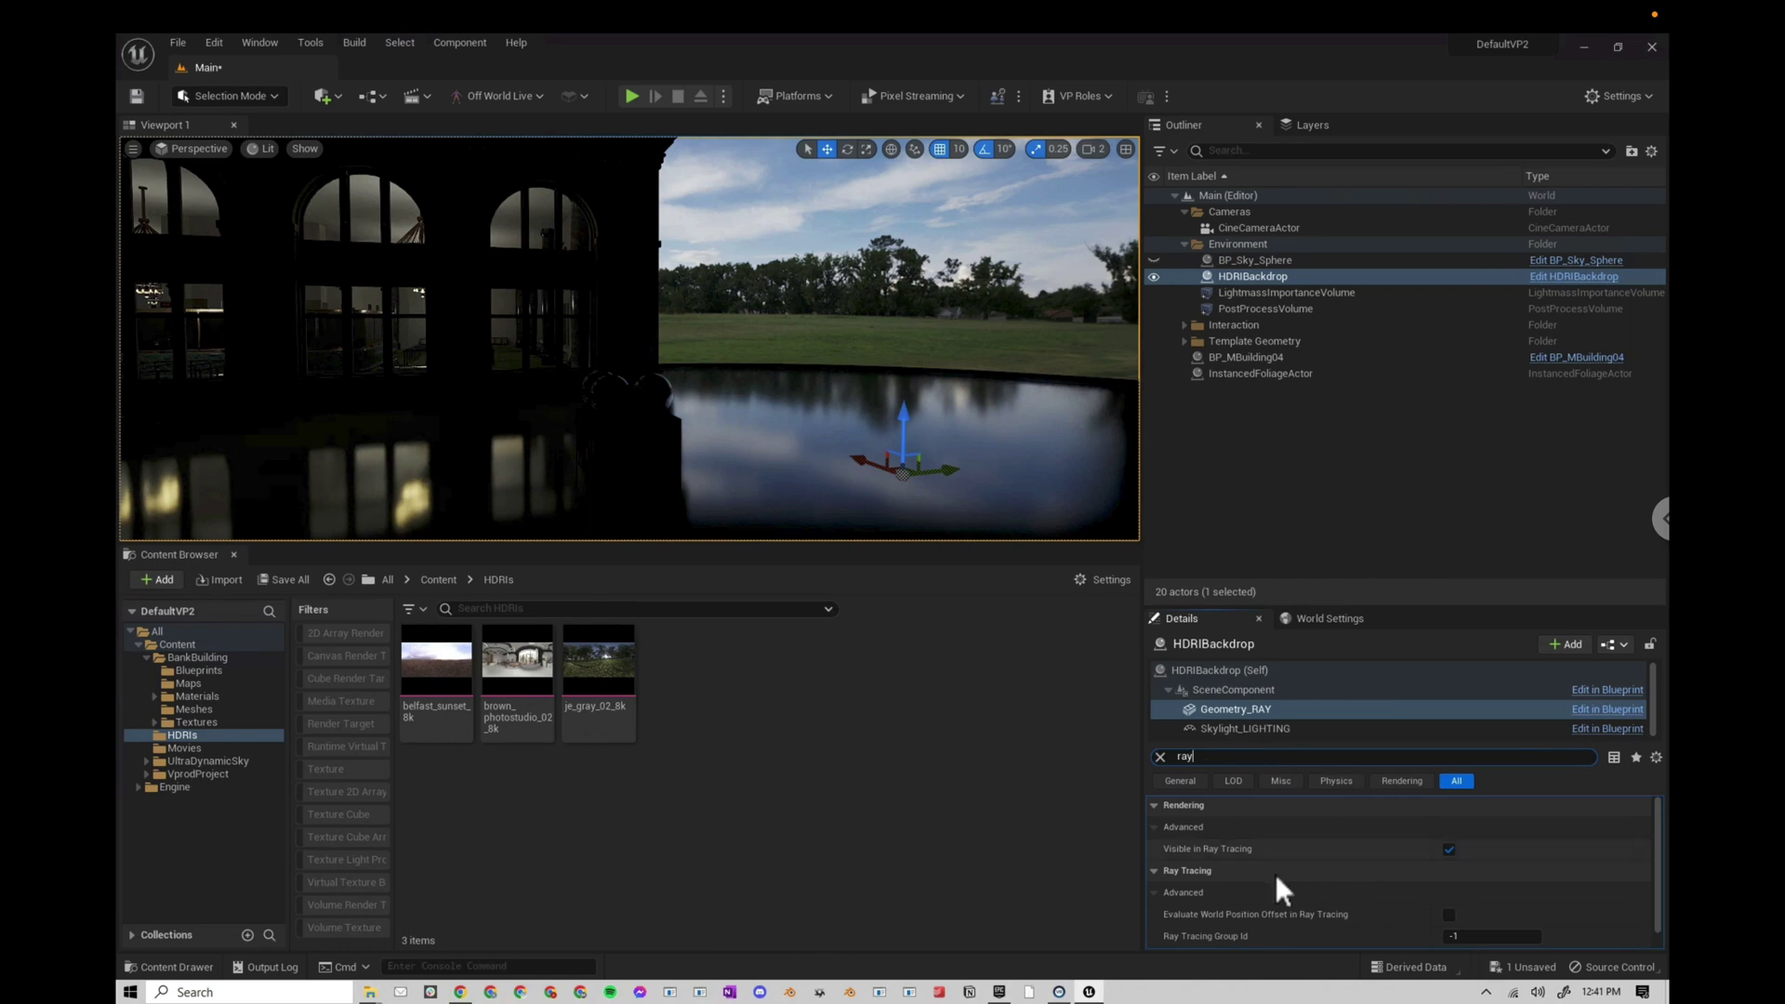
click(1447, 850)
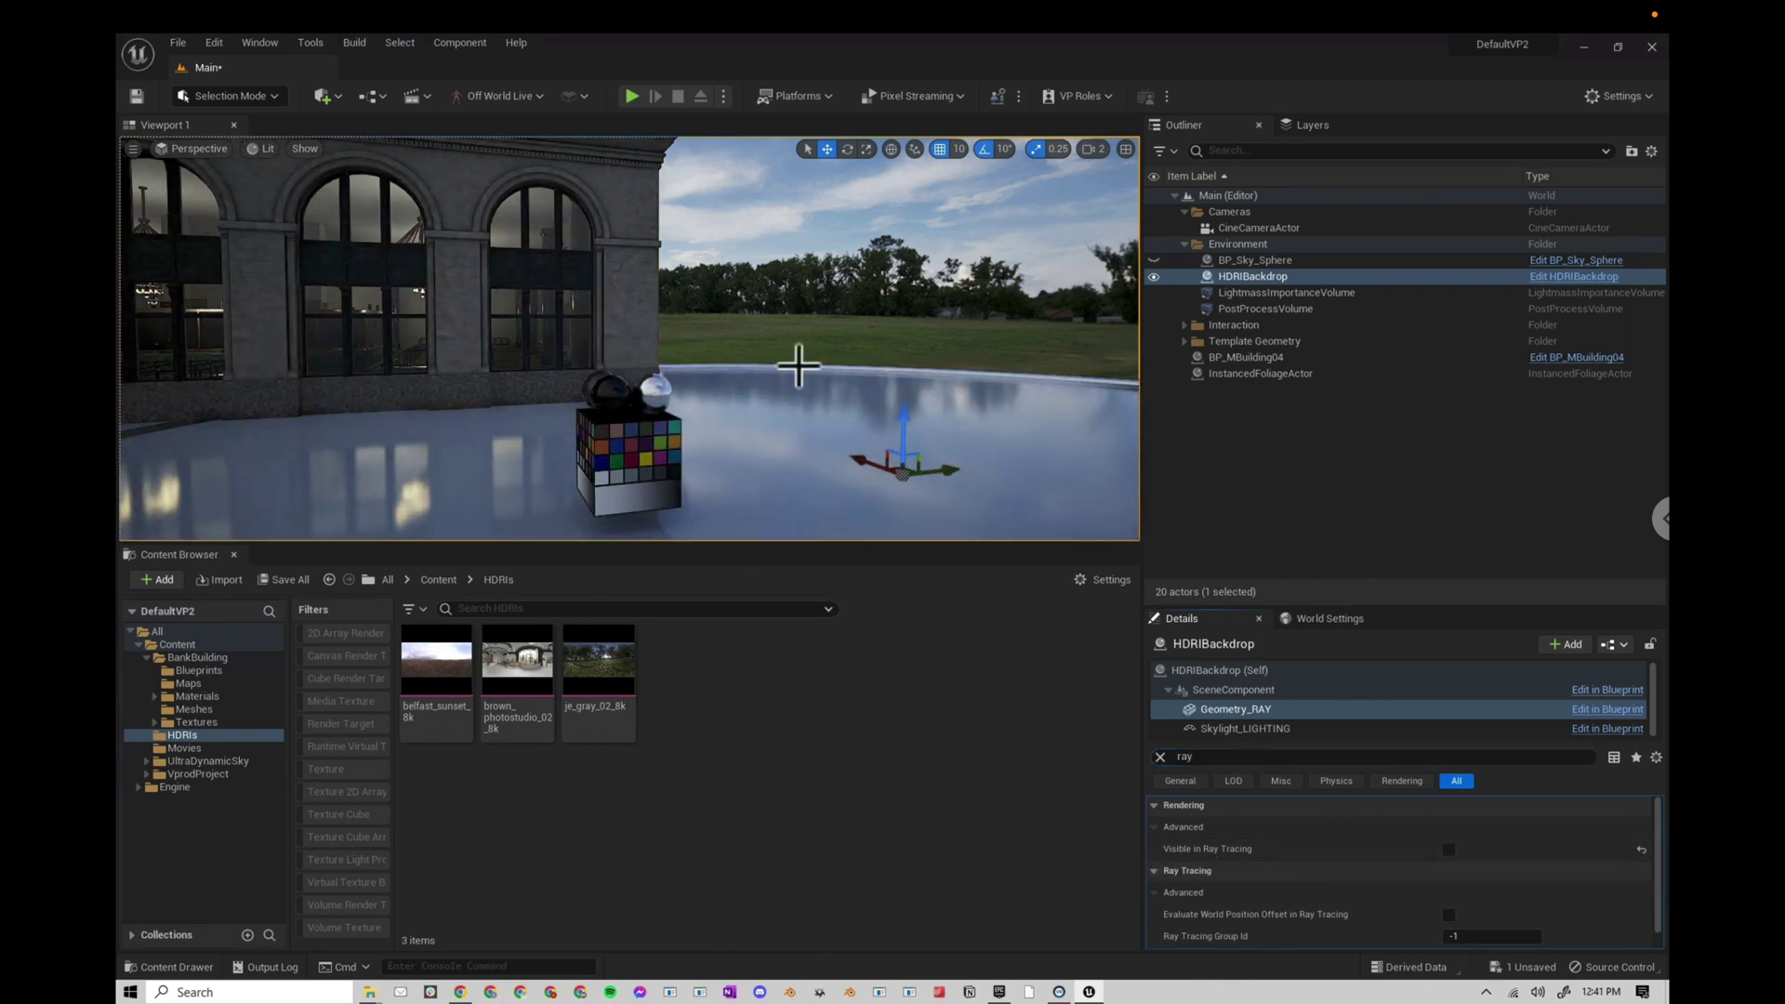
right_drag(799, 366, 885, 361)
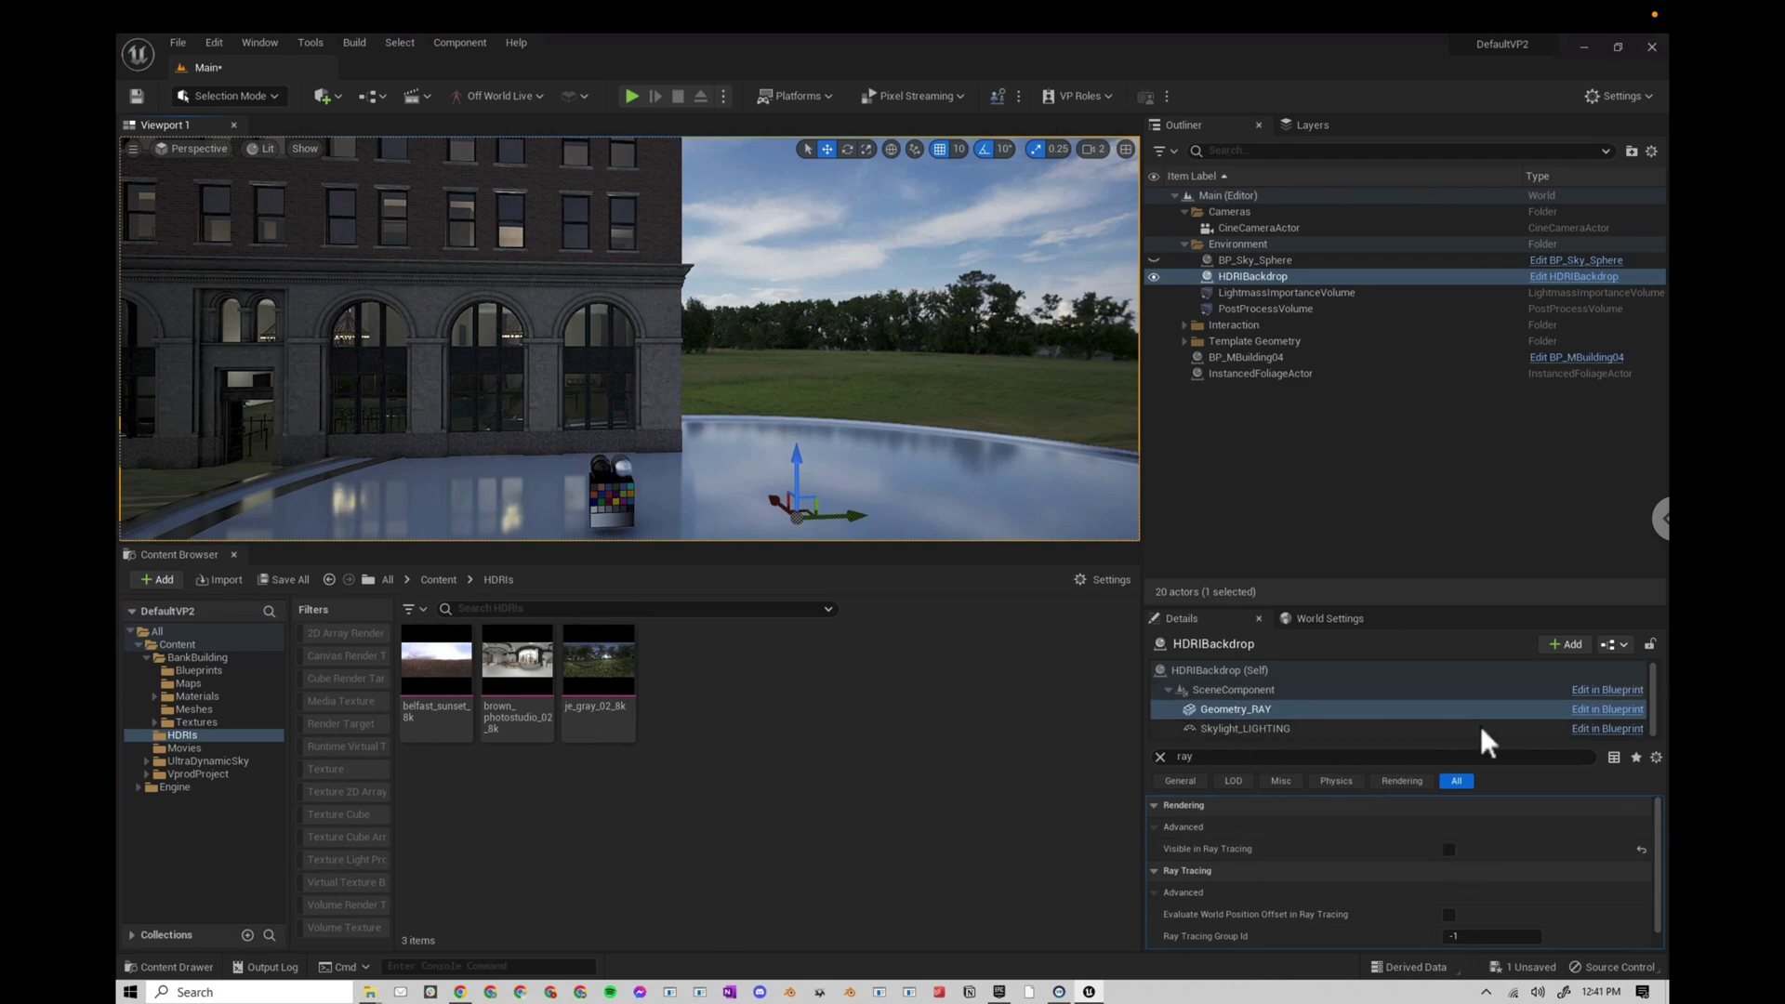
- Open the HDRIBackdrop blueprint to examine its Geometry_RAY component, then close the blueprint editor
click(1240, 733)
click(1241, 712)
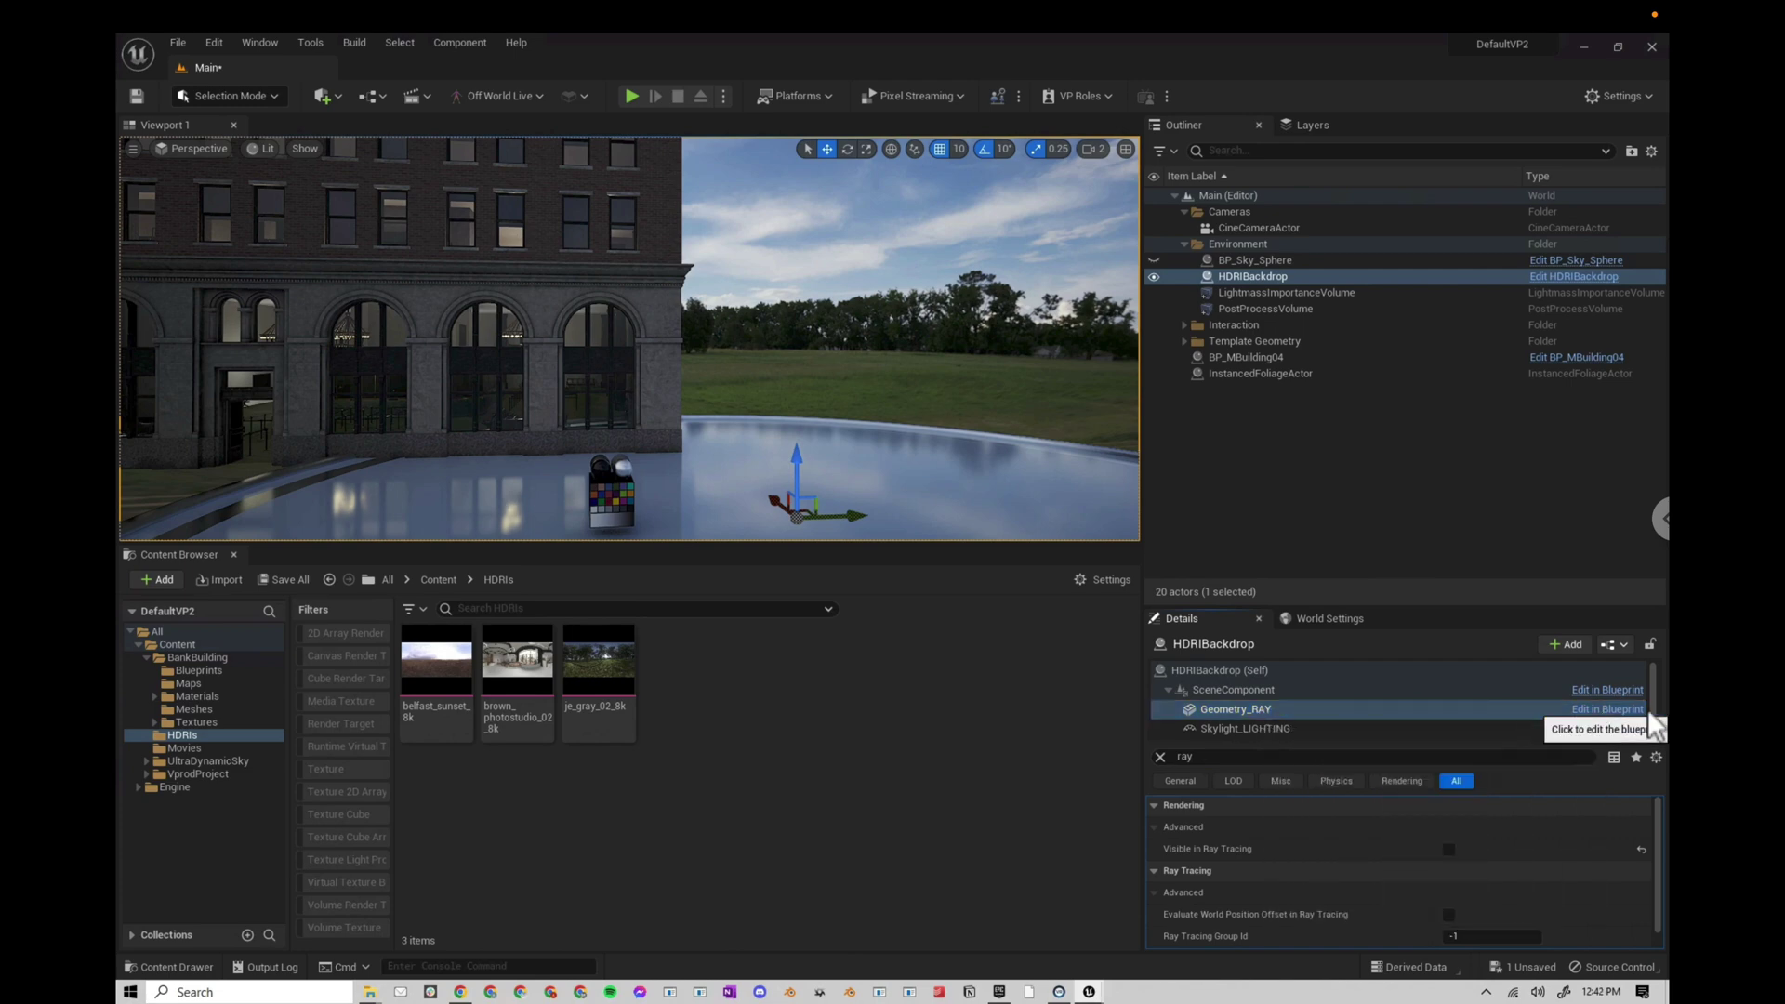
click(1608, 722)
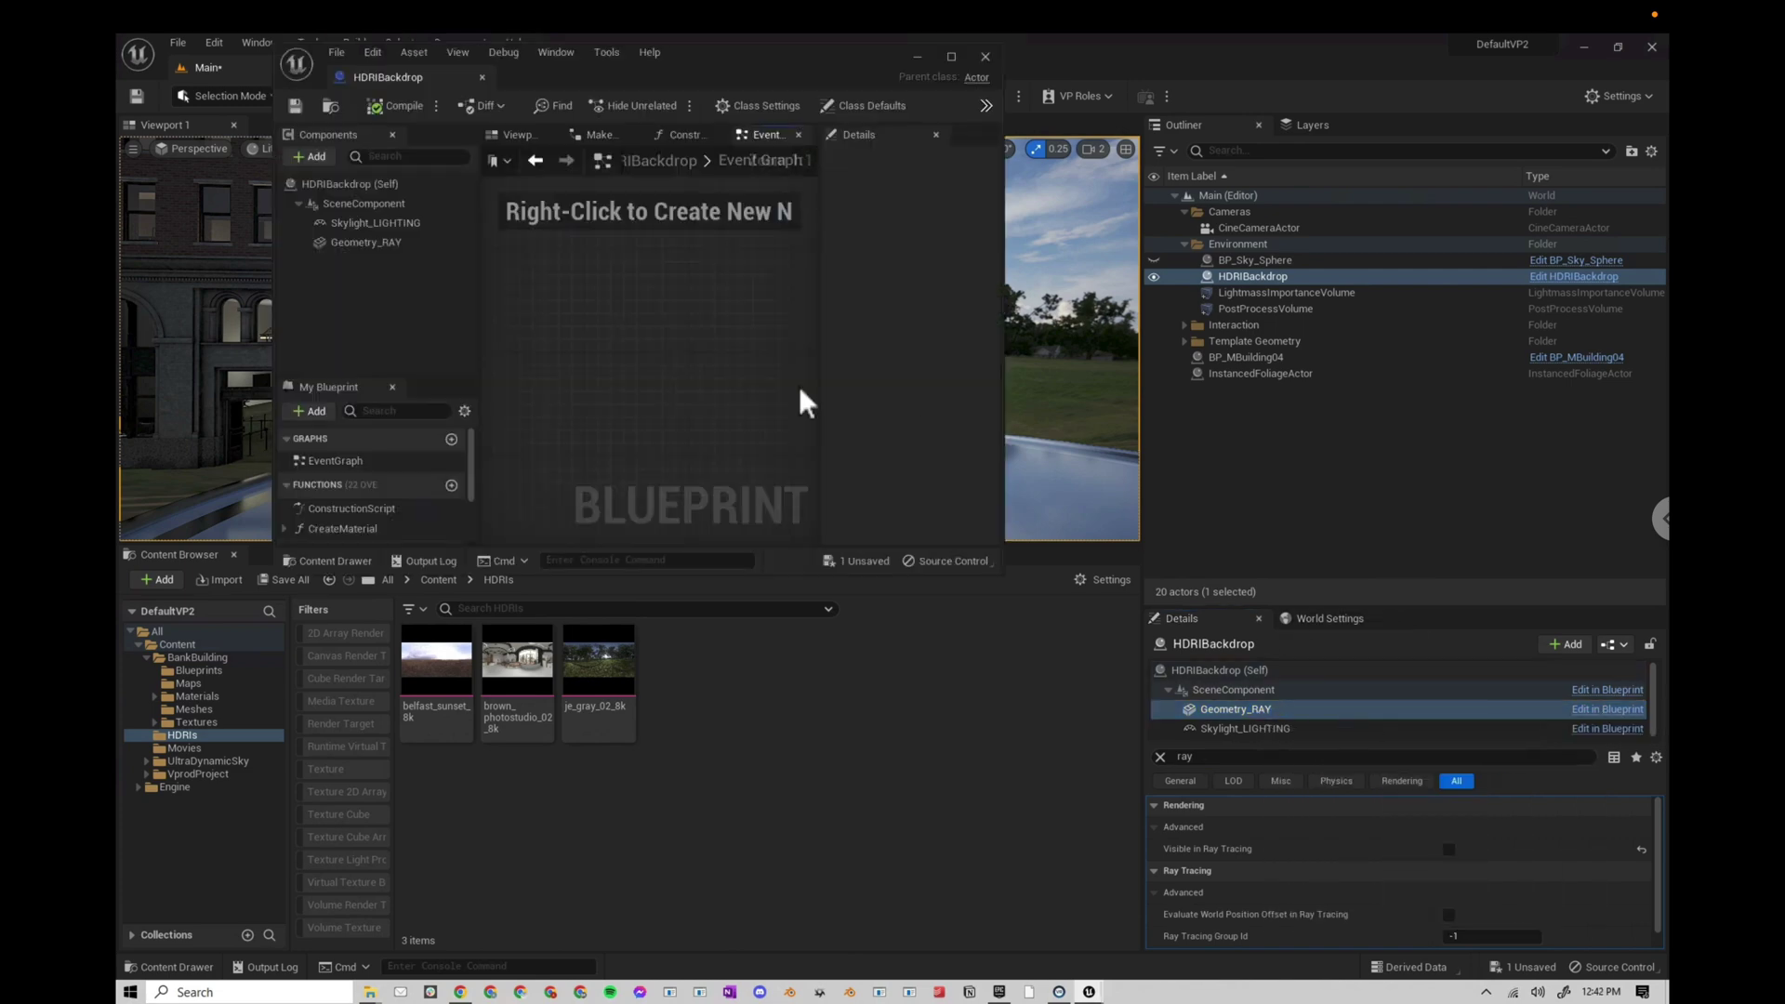
click(351, 243)
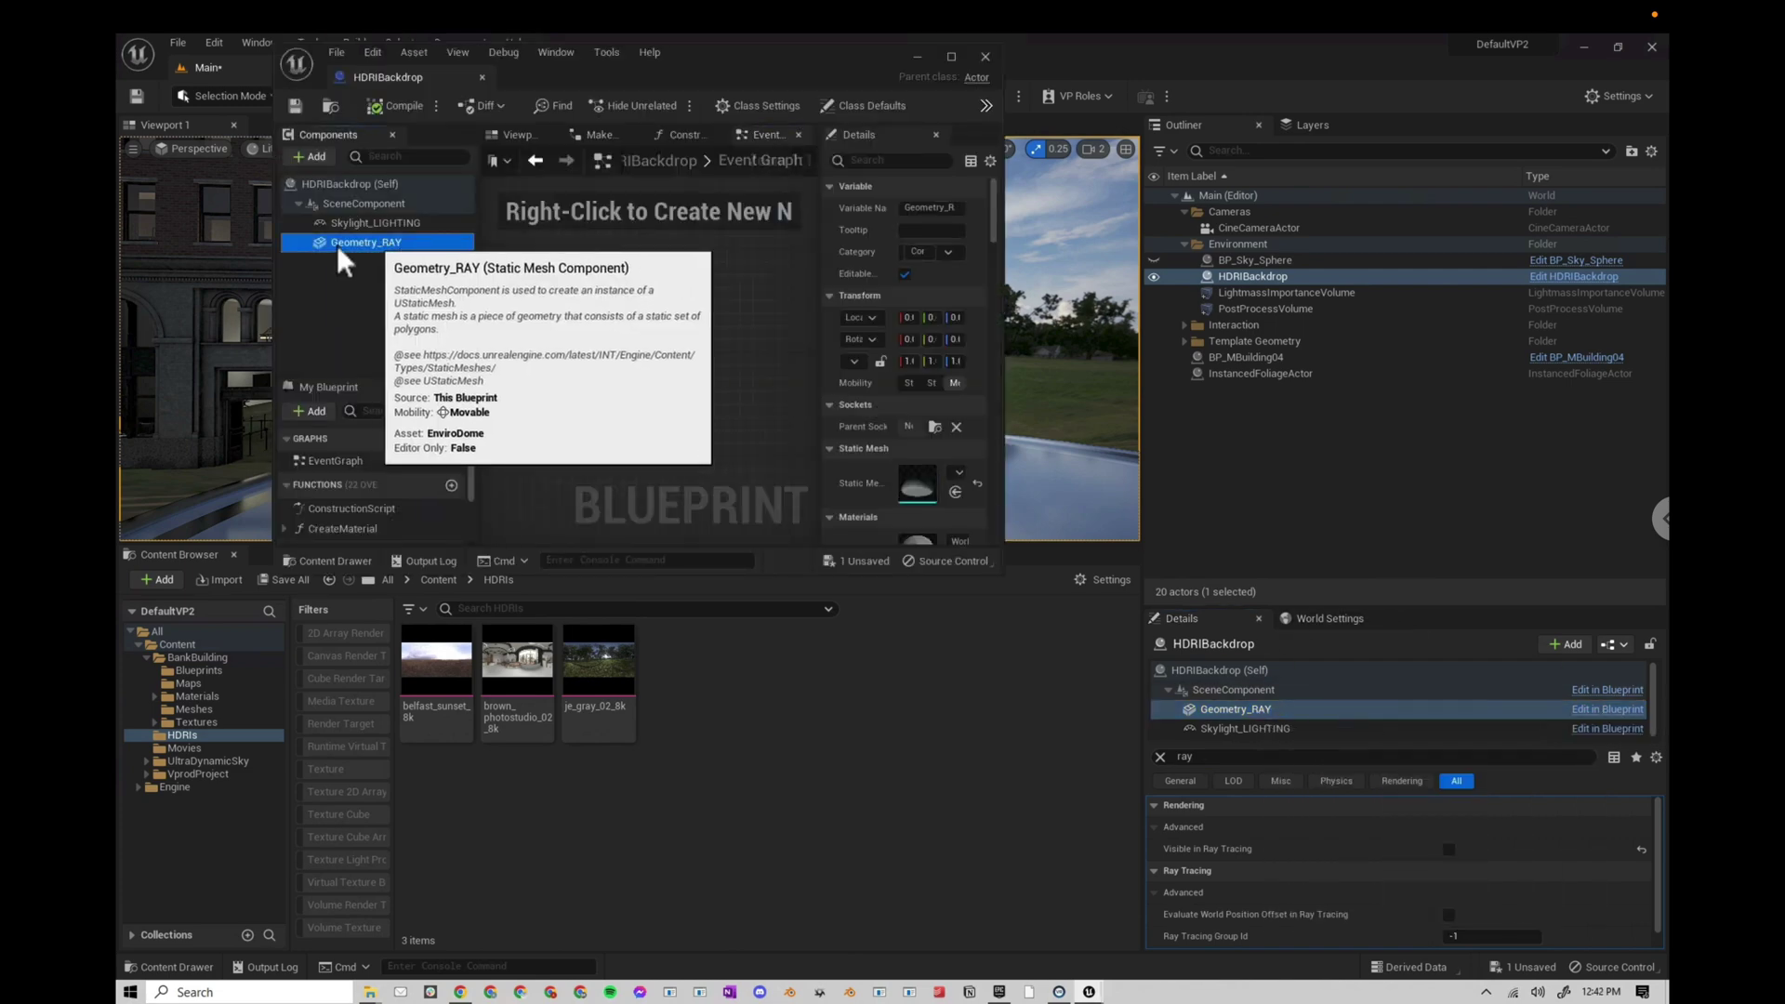
click(398, 245)
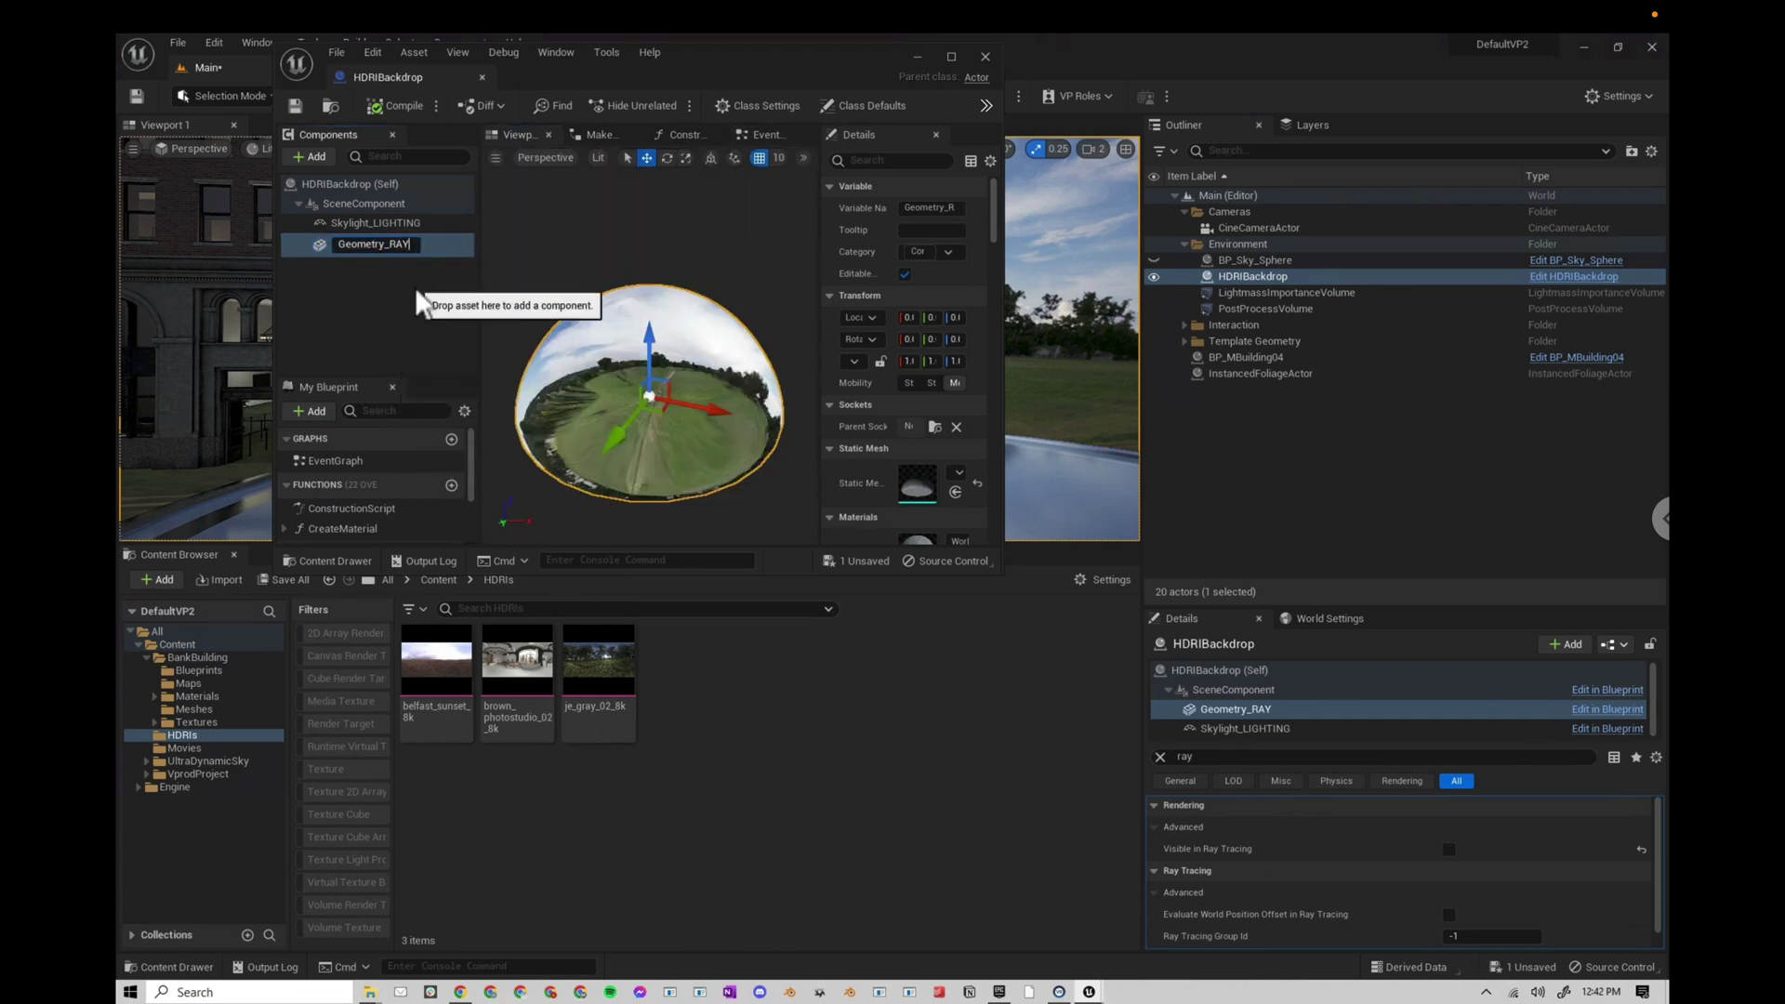
click(415, 286)
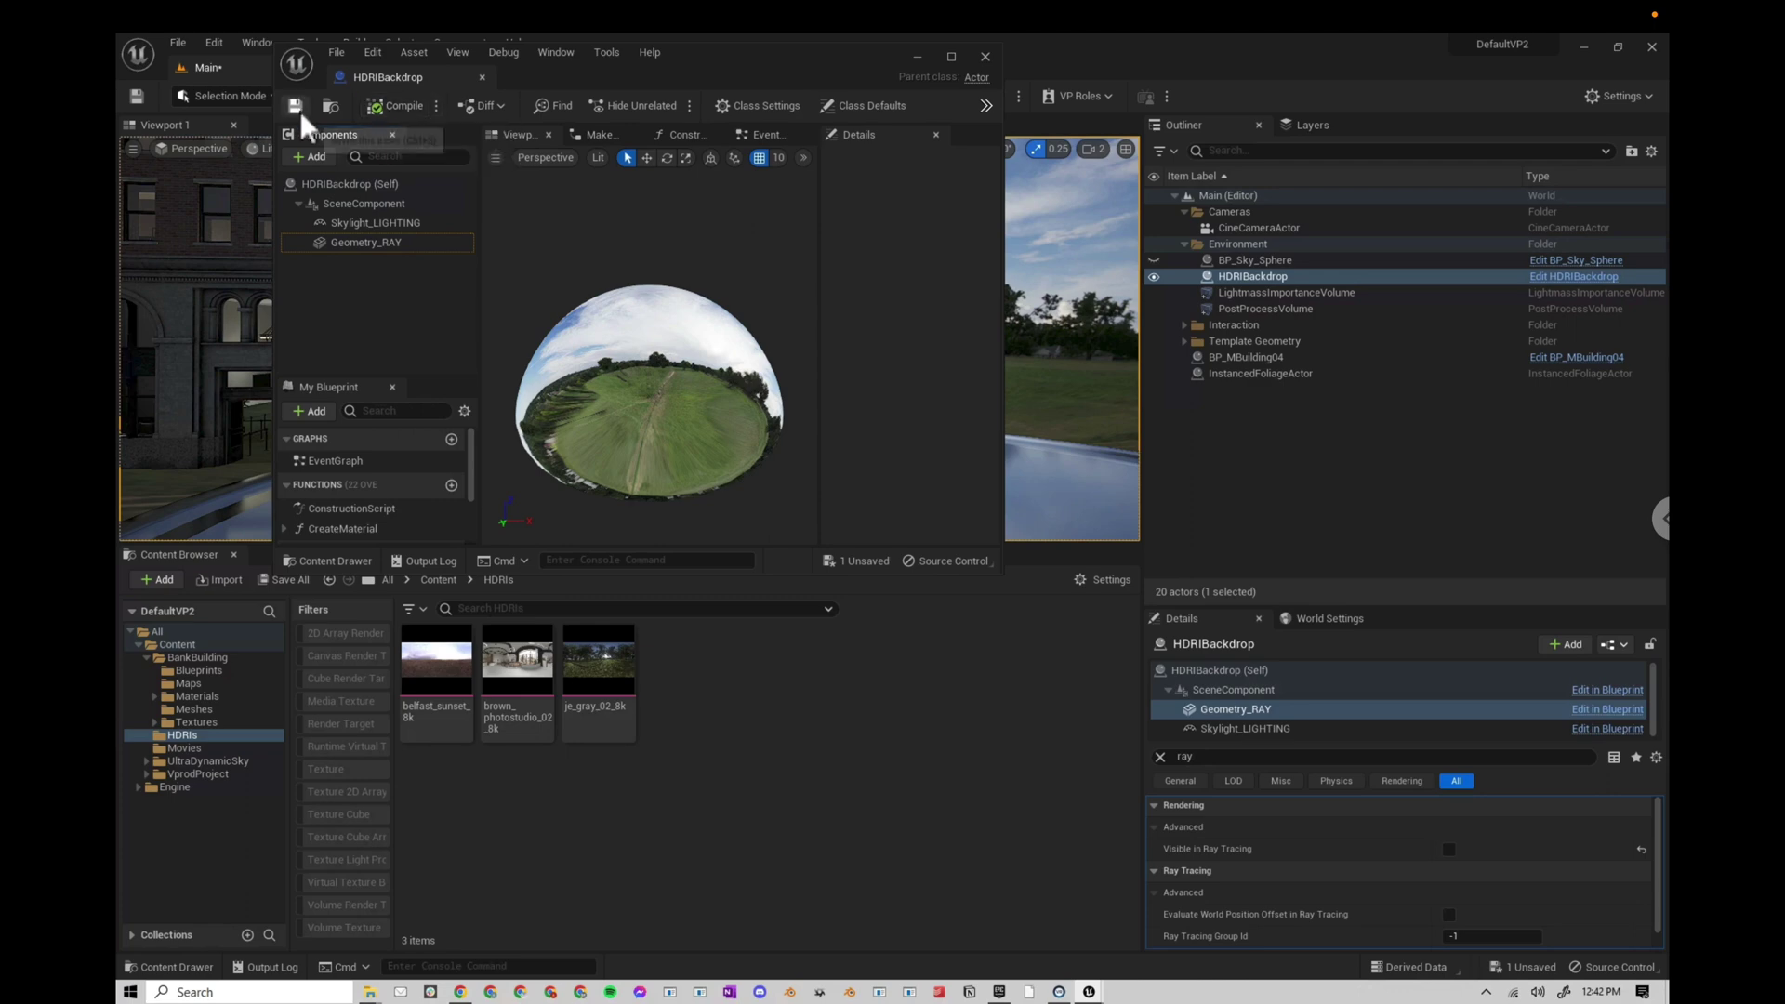
click(985, 57)
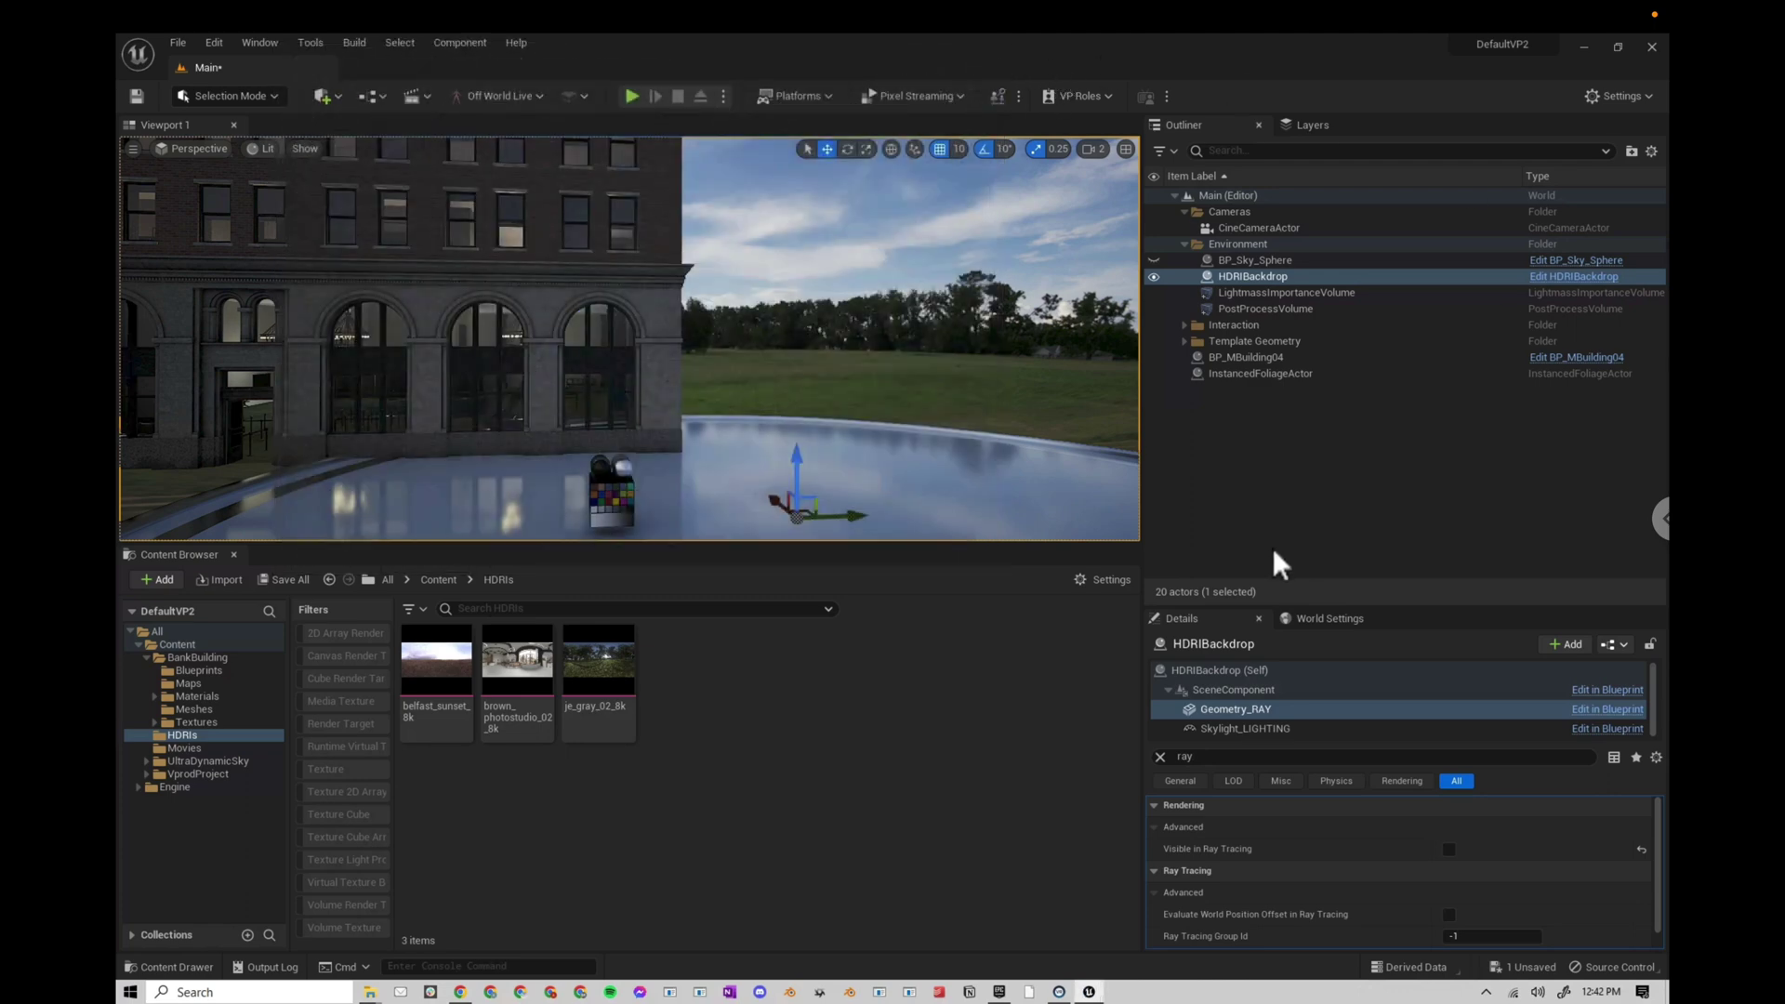
- Clear the "ray" property filter and select the HDRIBackdrop's root to show all its backdrop settings
click(1255, 710)
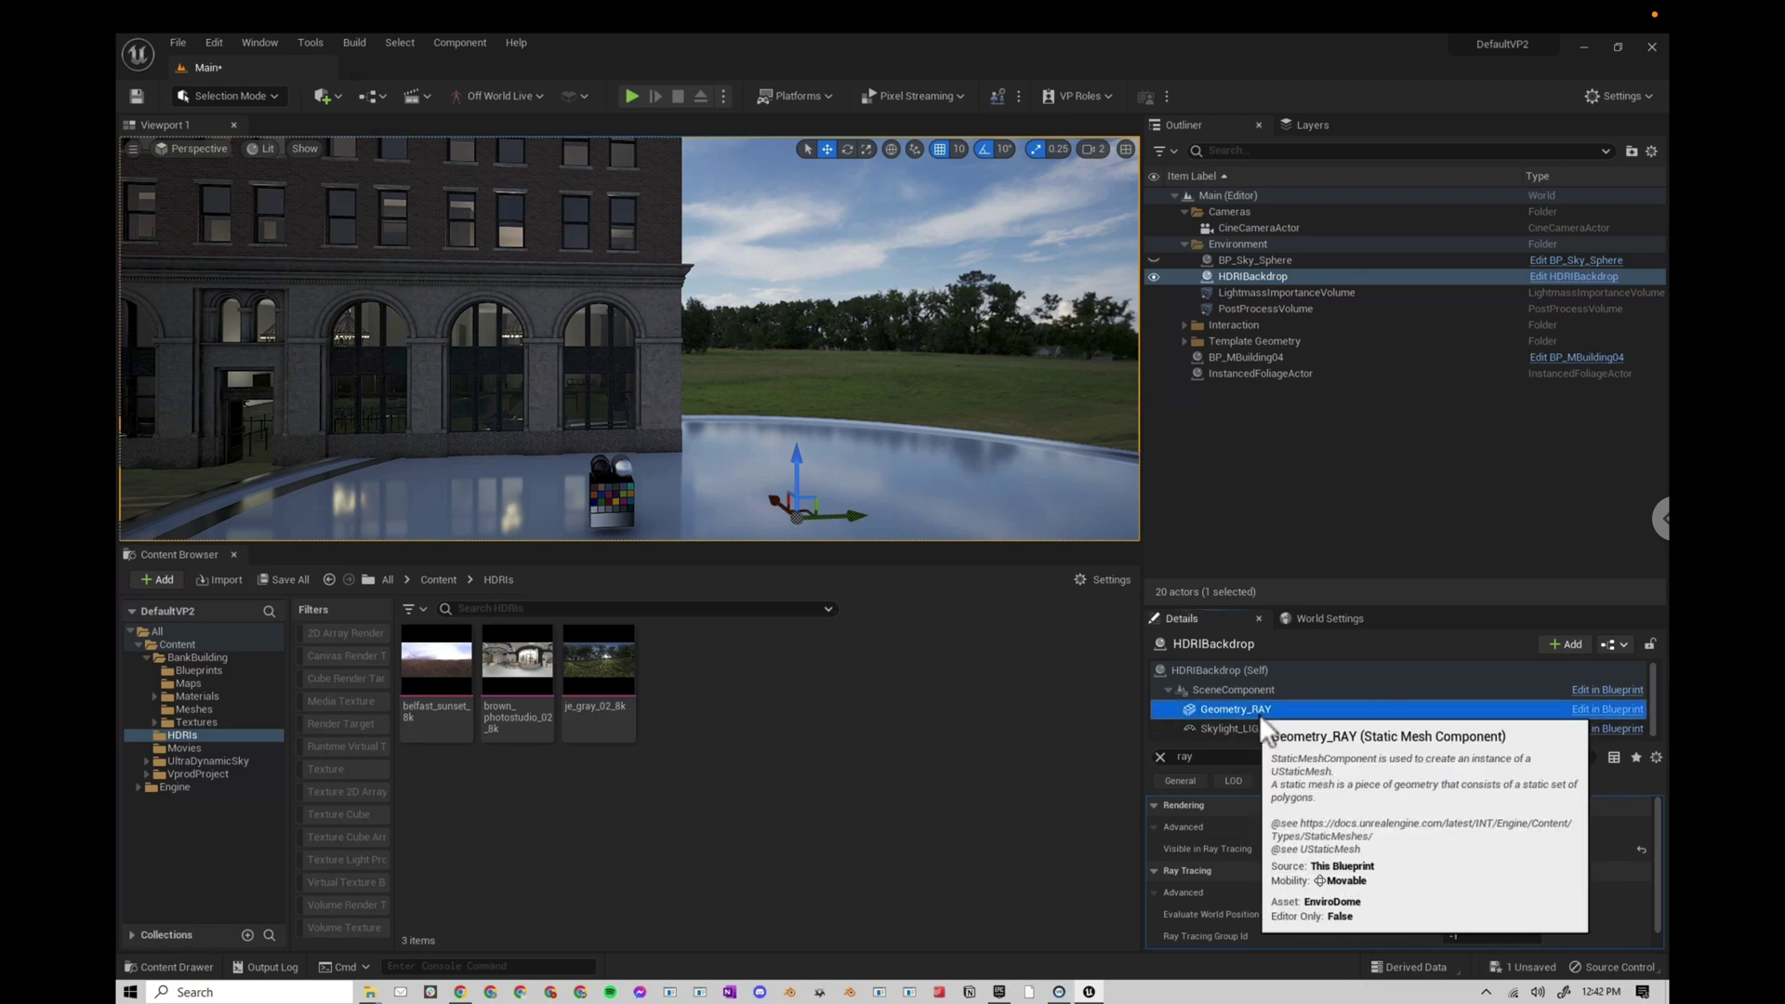
click(1161, 756)
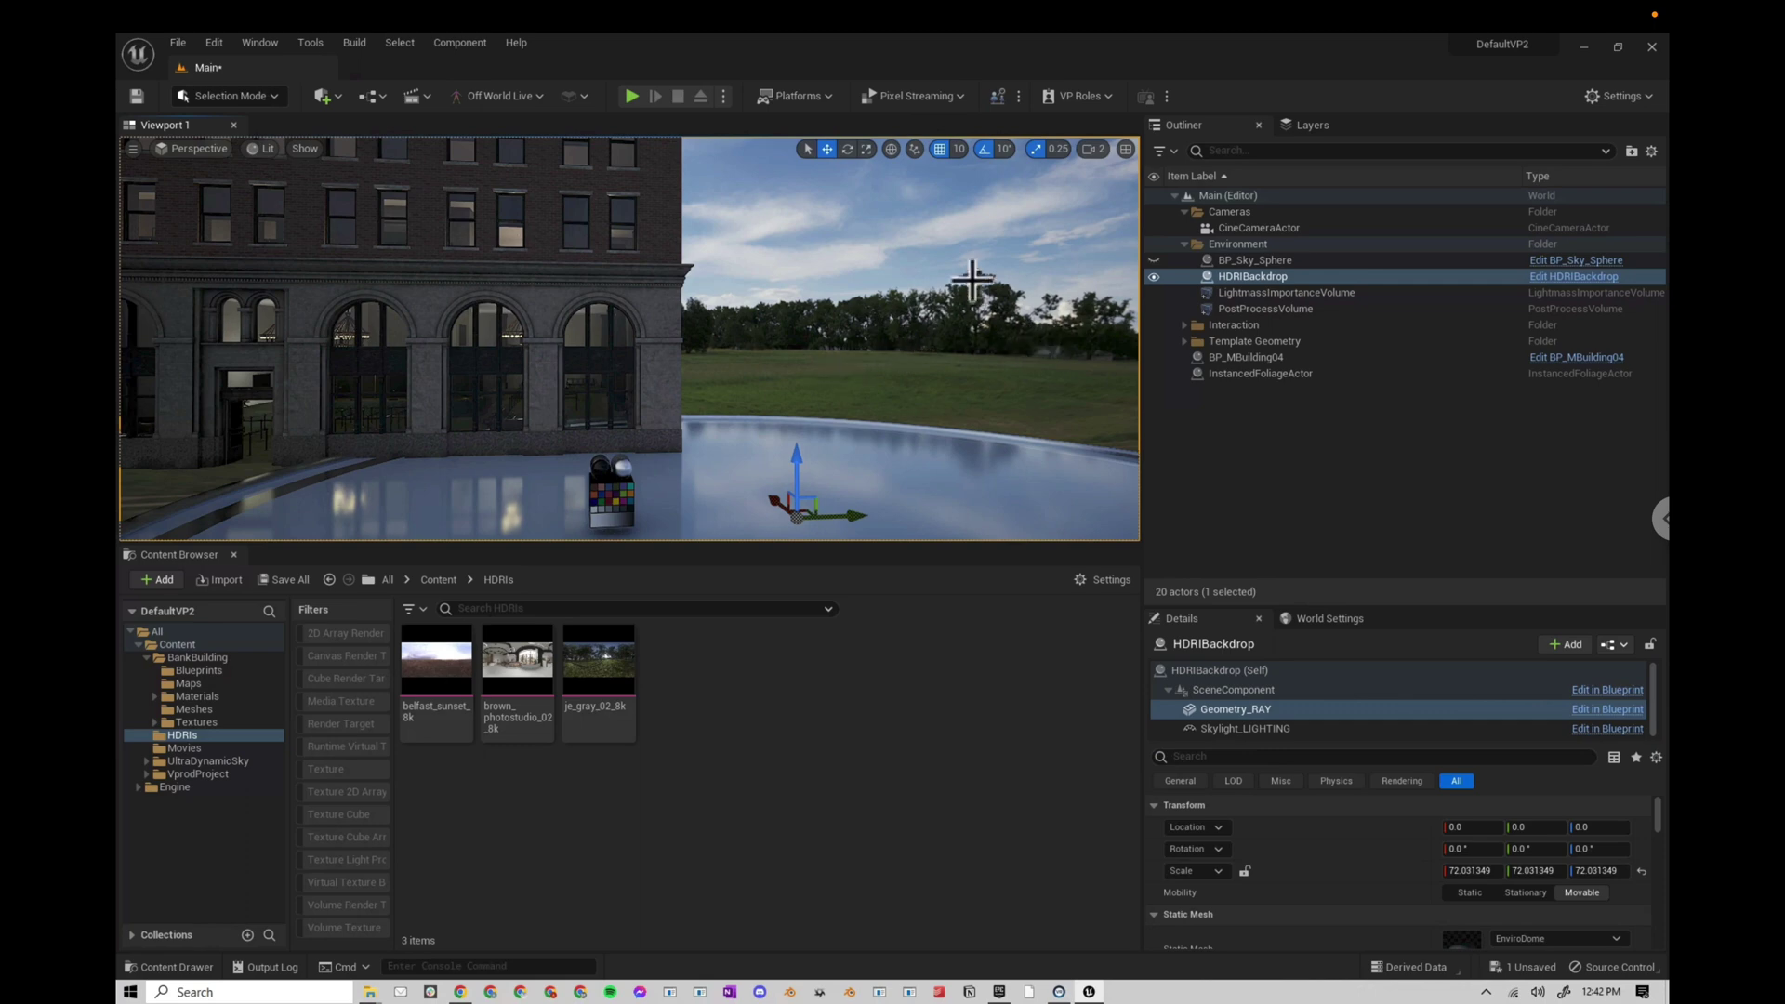
right_drag(843, 329, 1090, 585)
click(1196, 673)
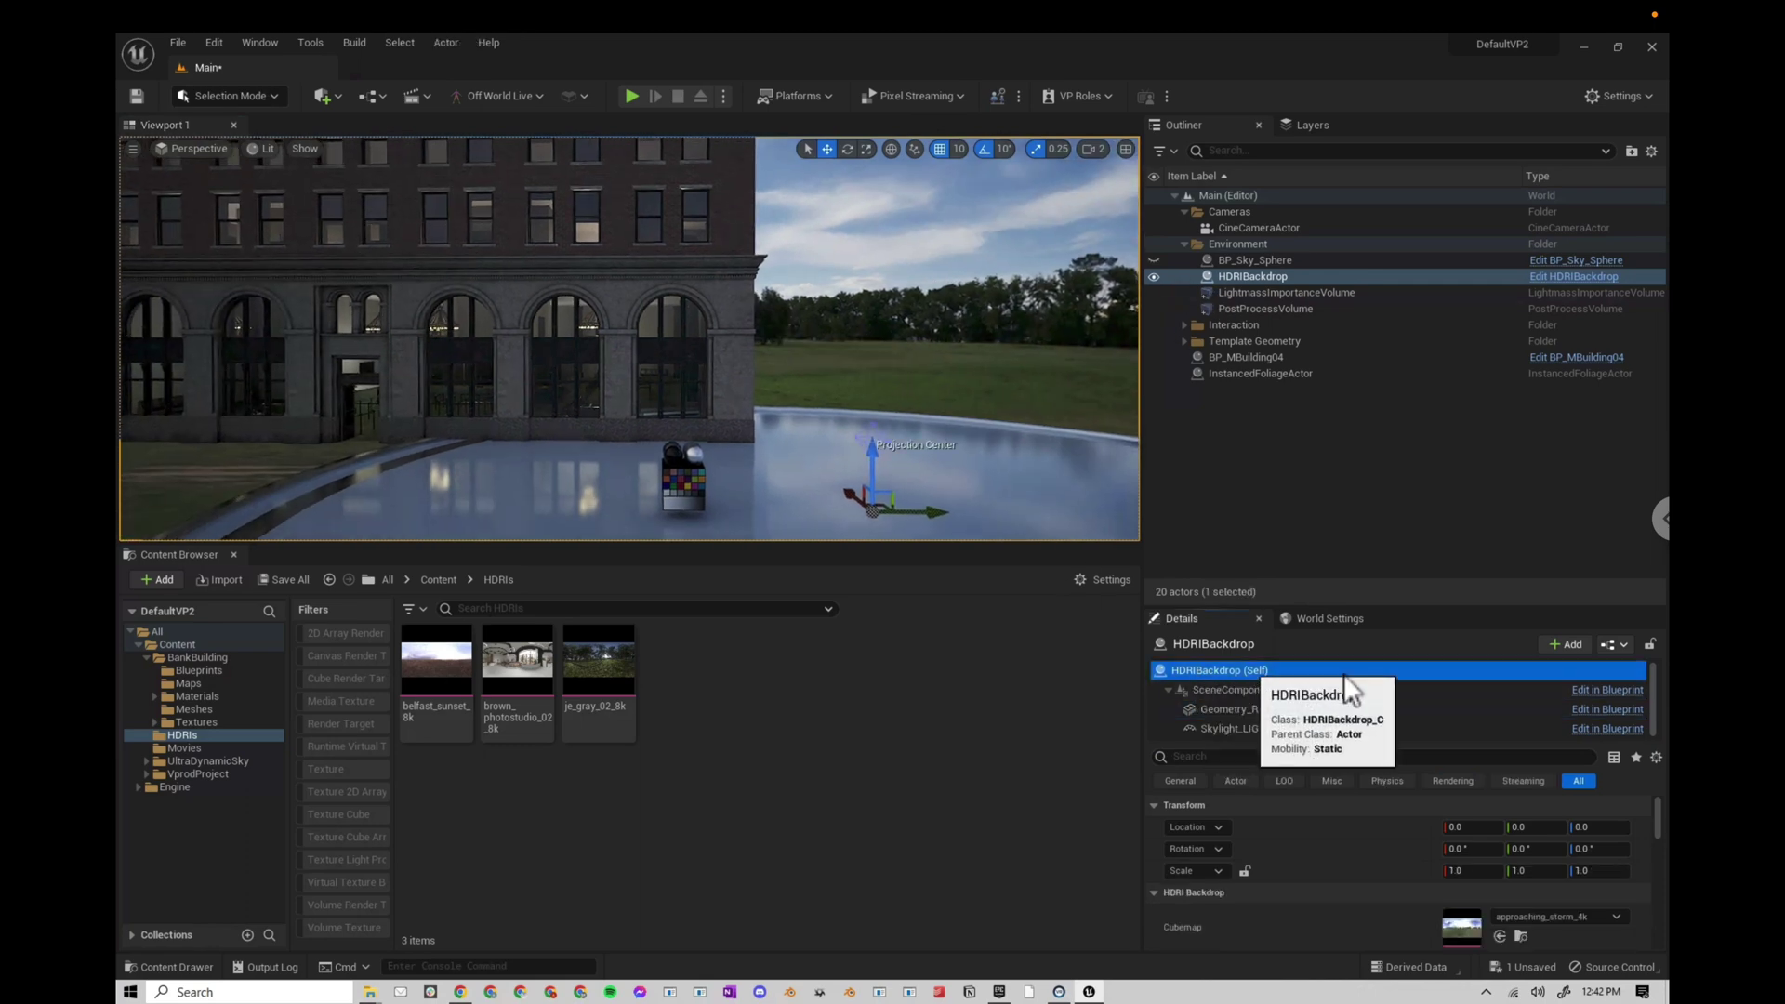
right_click(868, 496)
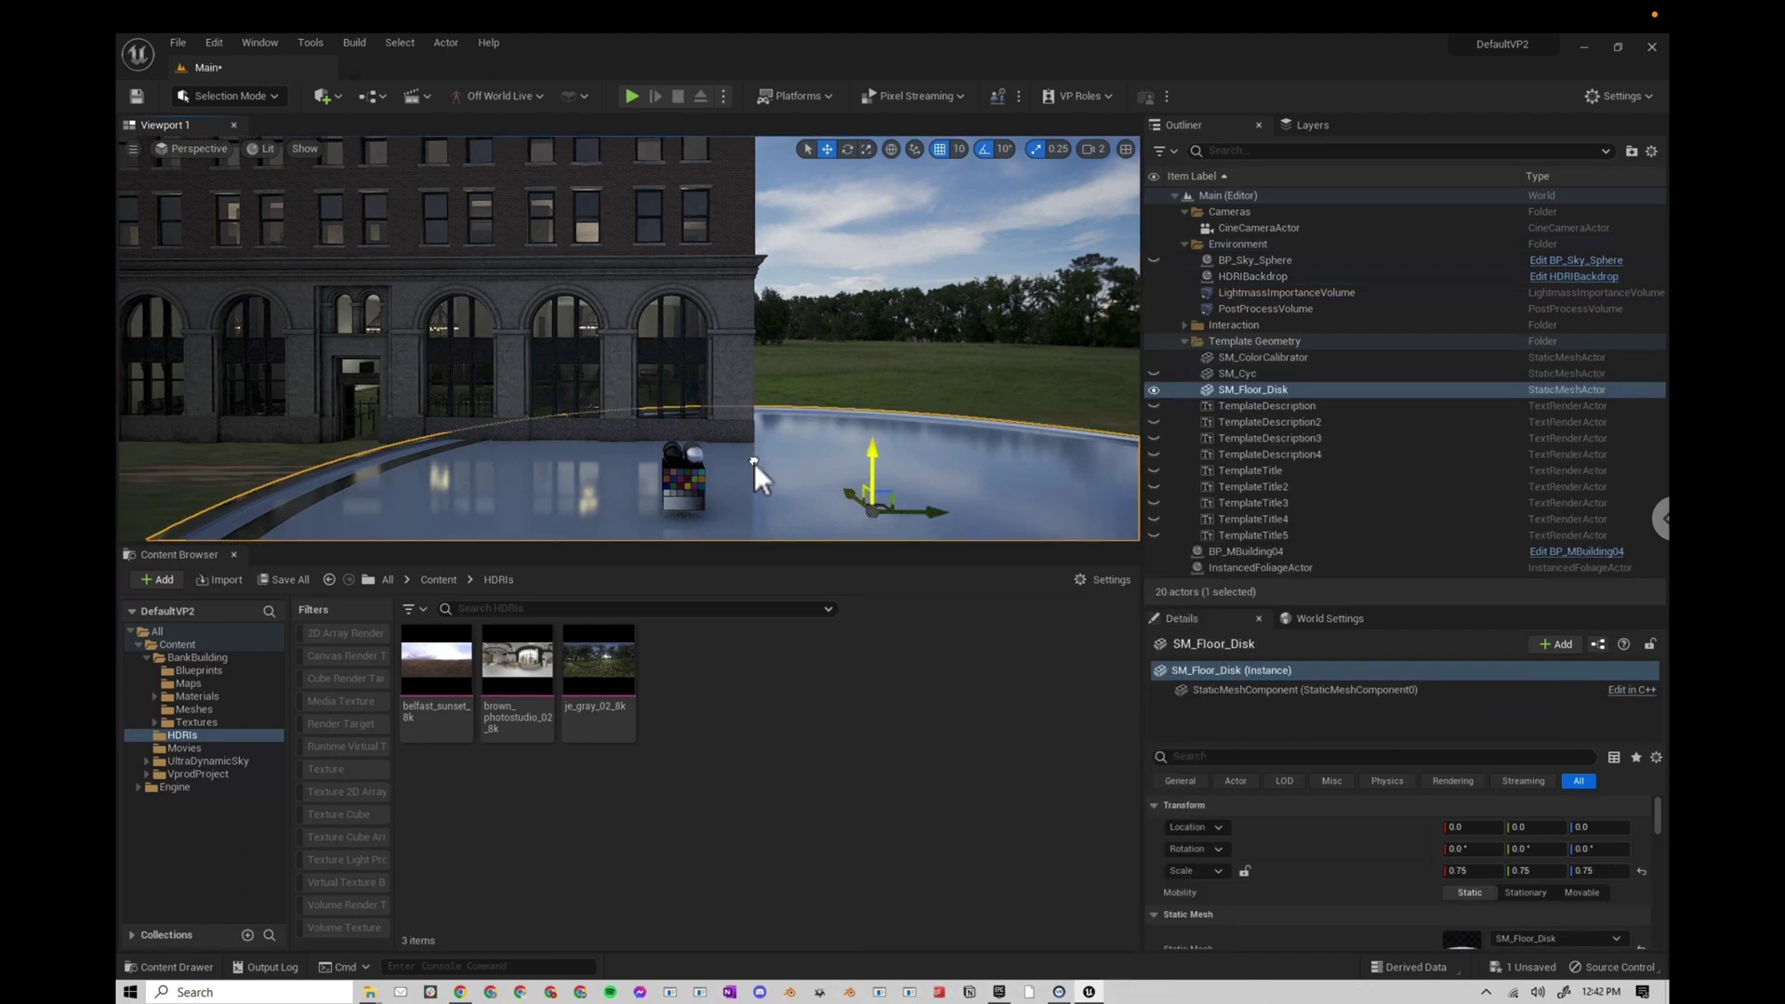
right_click(754, 461)
click(862, 360)
right_drag(911, 361, 848, 374)
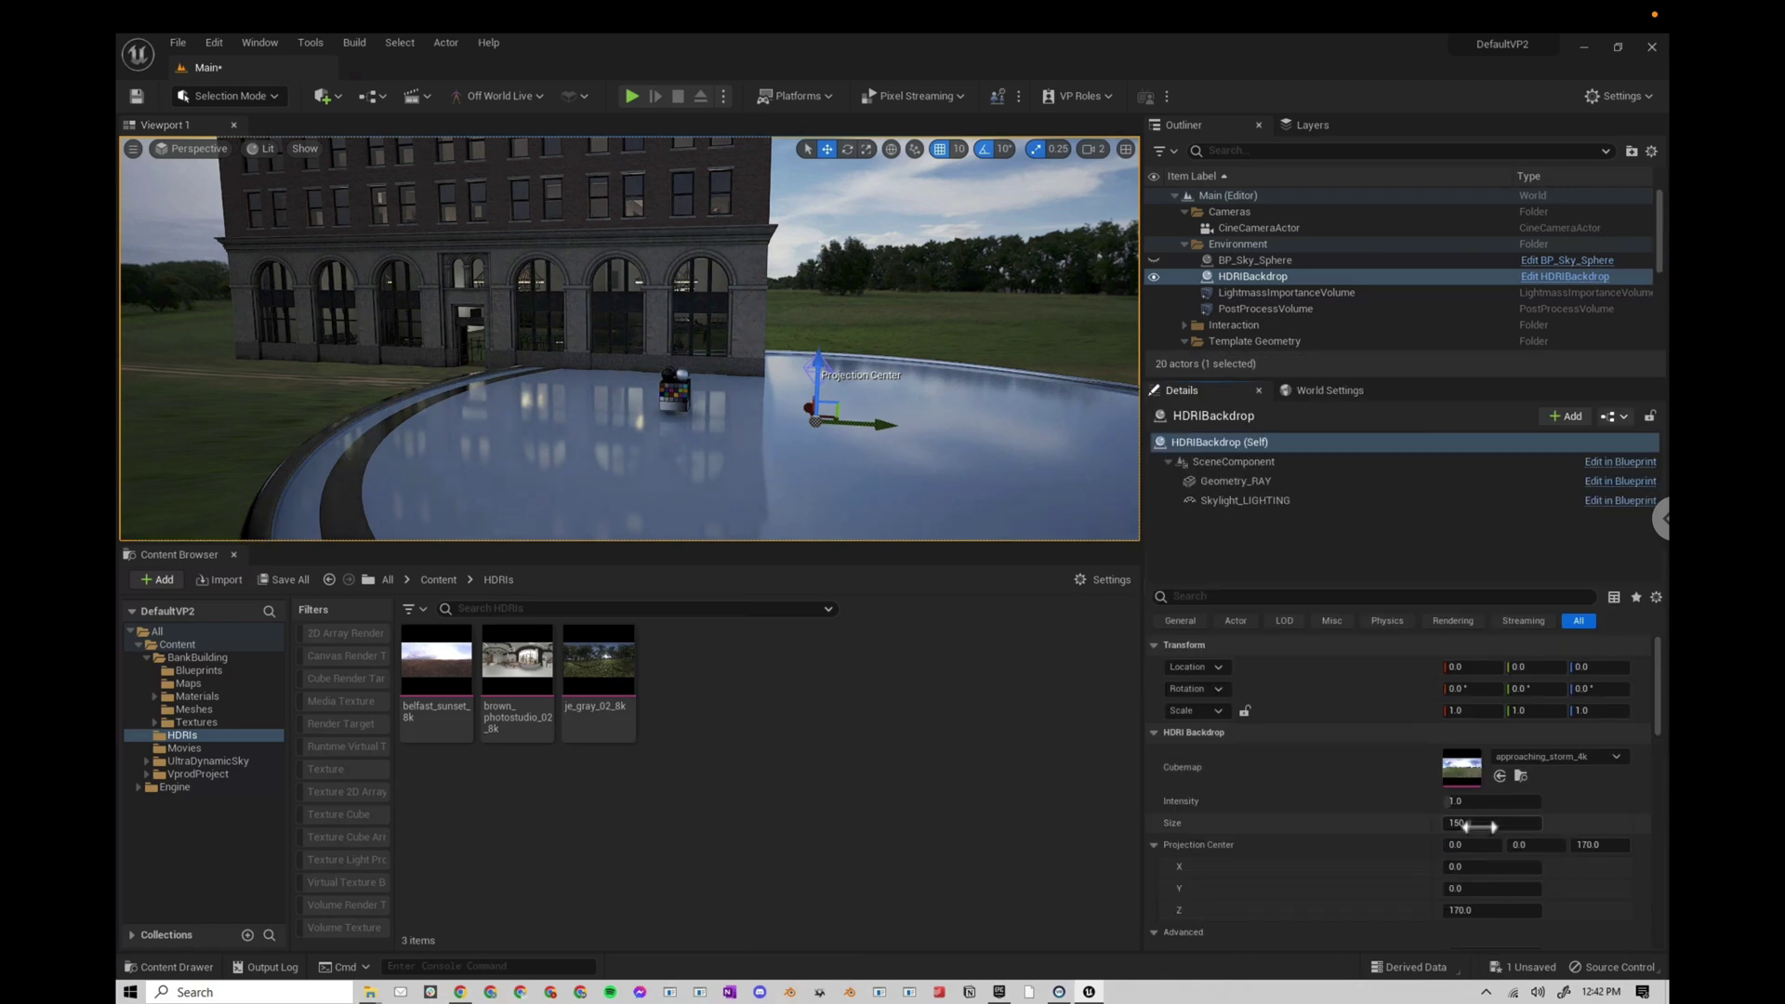
- Try enlarging the HDRIBackdrop's Size to about 5661, view the whole dome, and return the Size to 150
mouse_move(1476, 825)
mouse_down()
mouse_move(1580, 828)
mouse_move(1488, 824)
mouse_up()
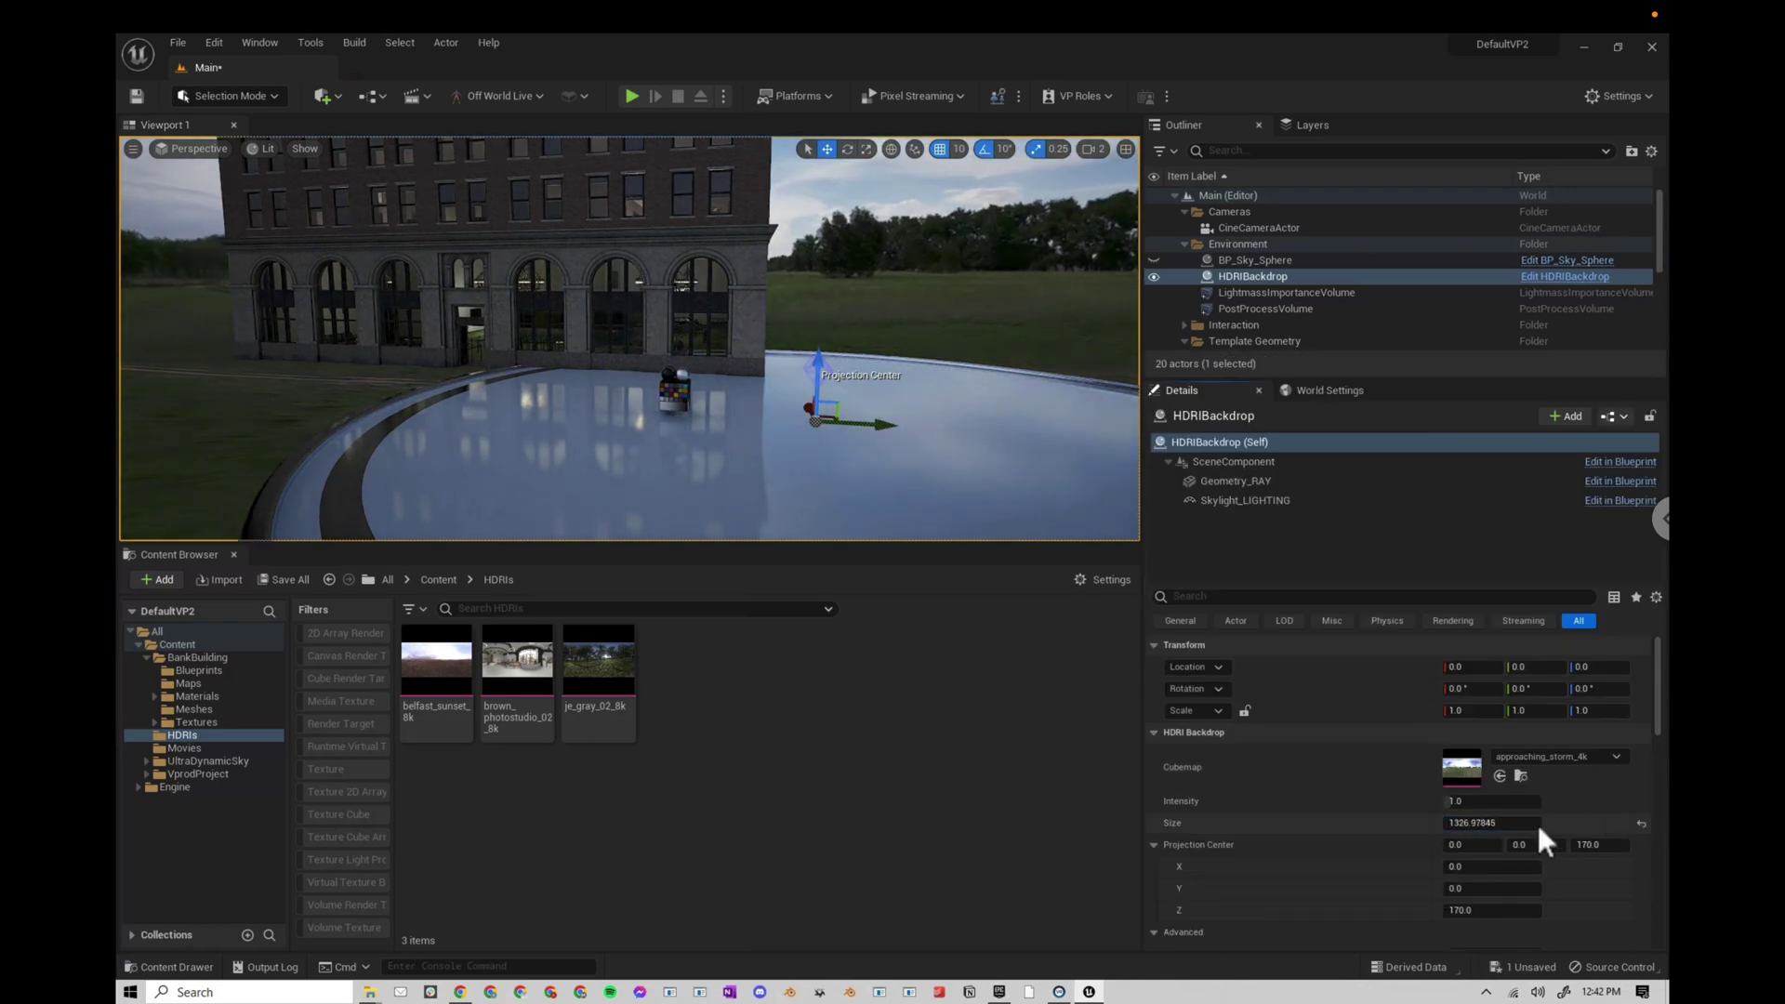
drag(1623, 826, 1653, 824)
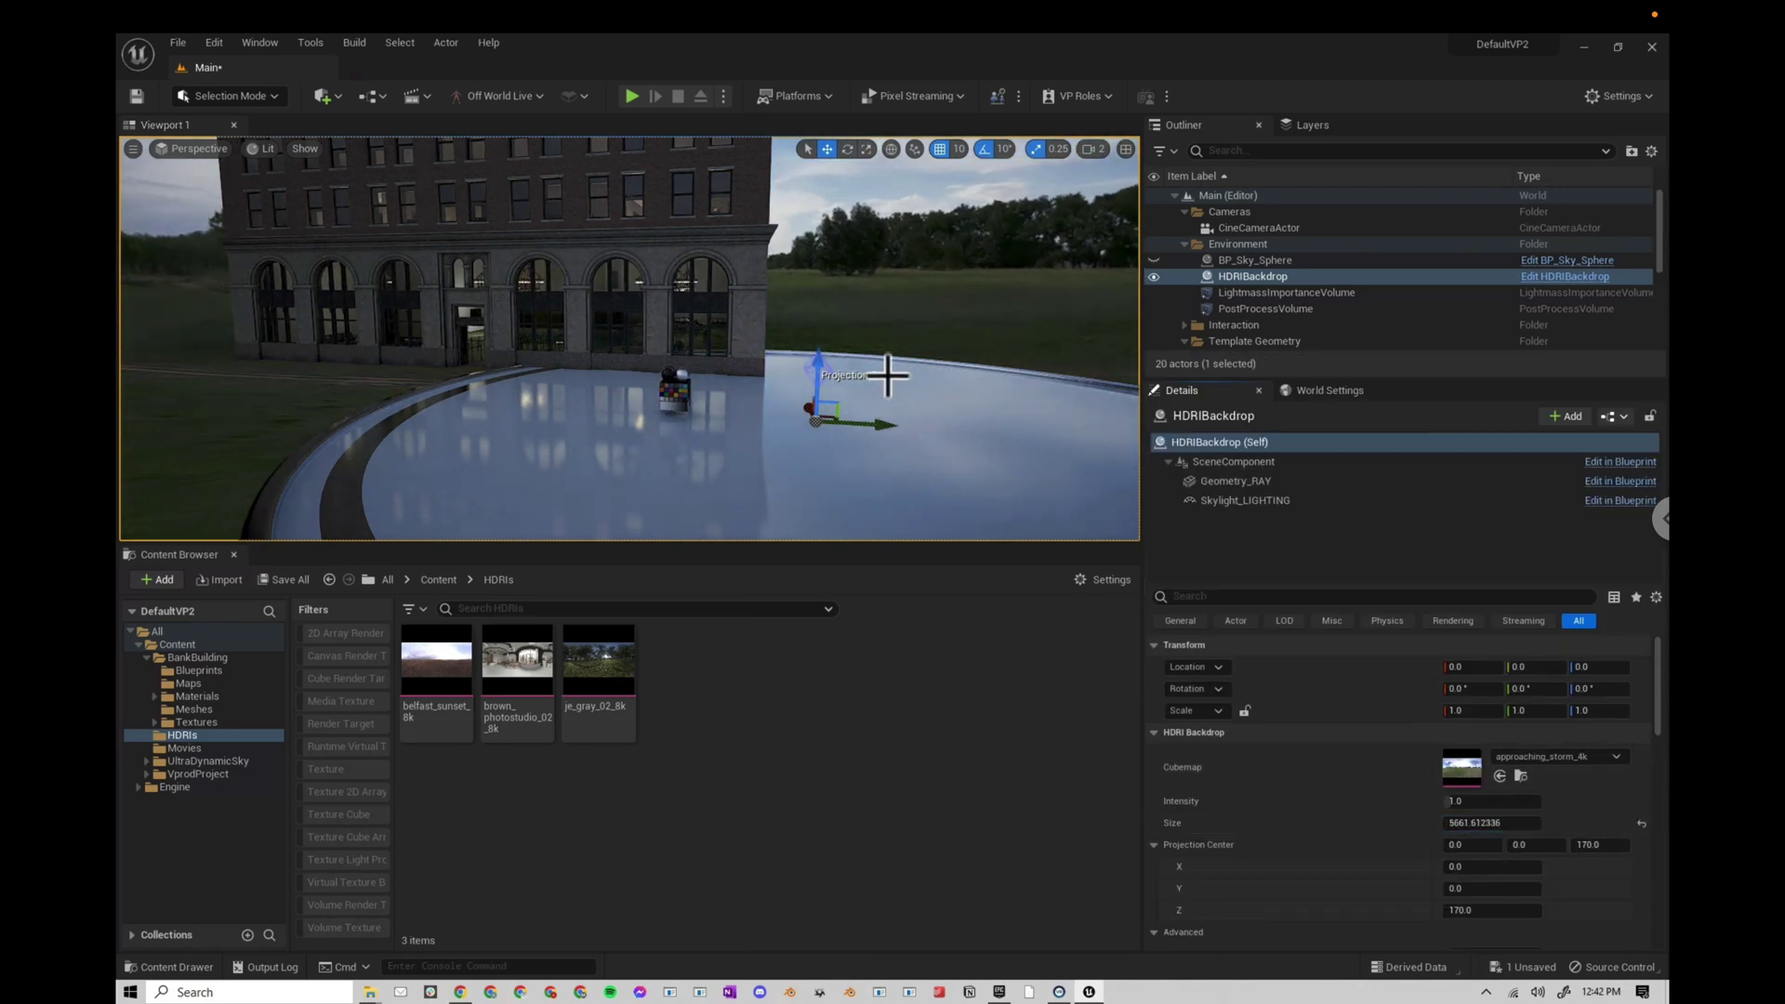
key(f)
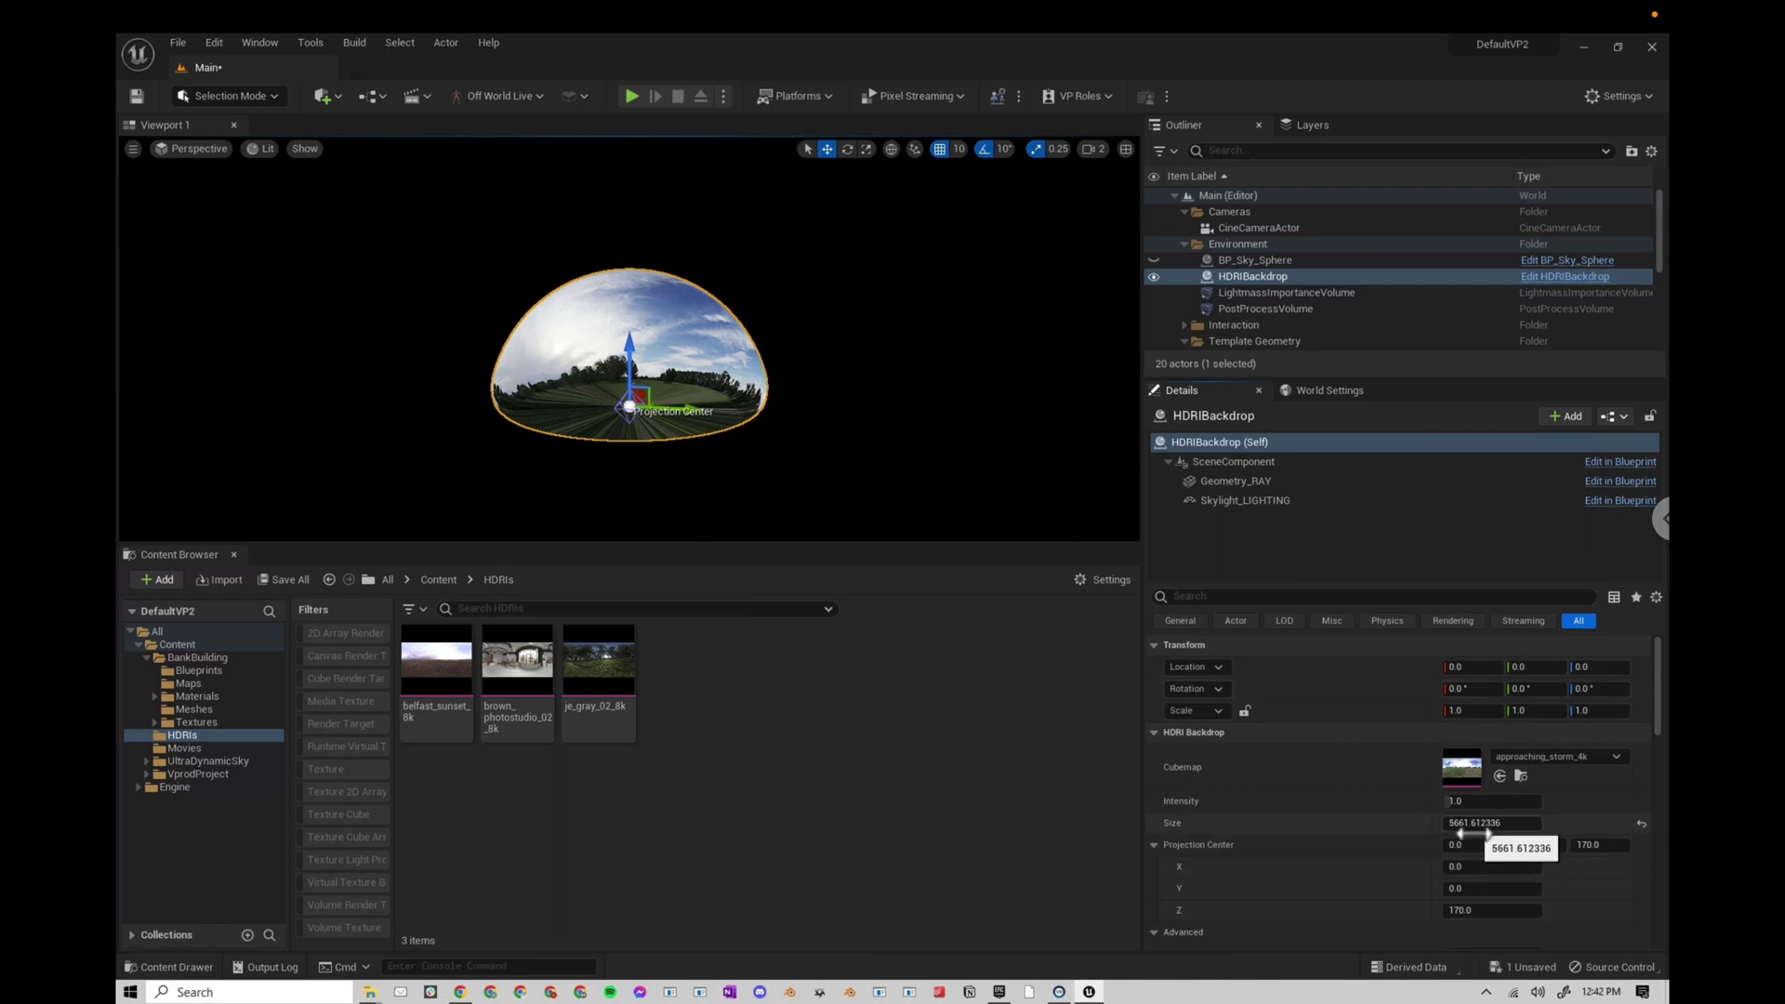
mouse_move(1461, 823)
mouse_down()
mouse_move(1571, 818)
mouse_move(1468, 816)
mouse_up()
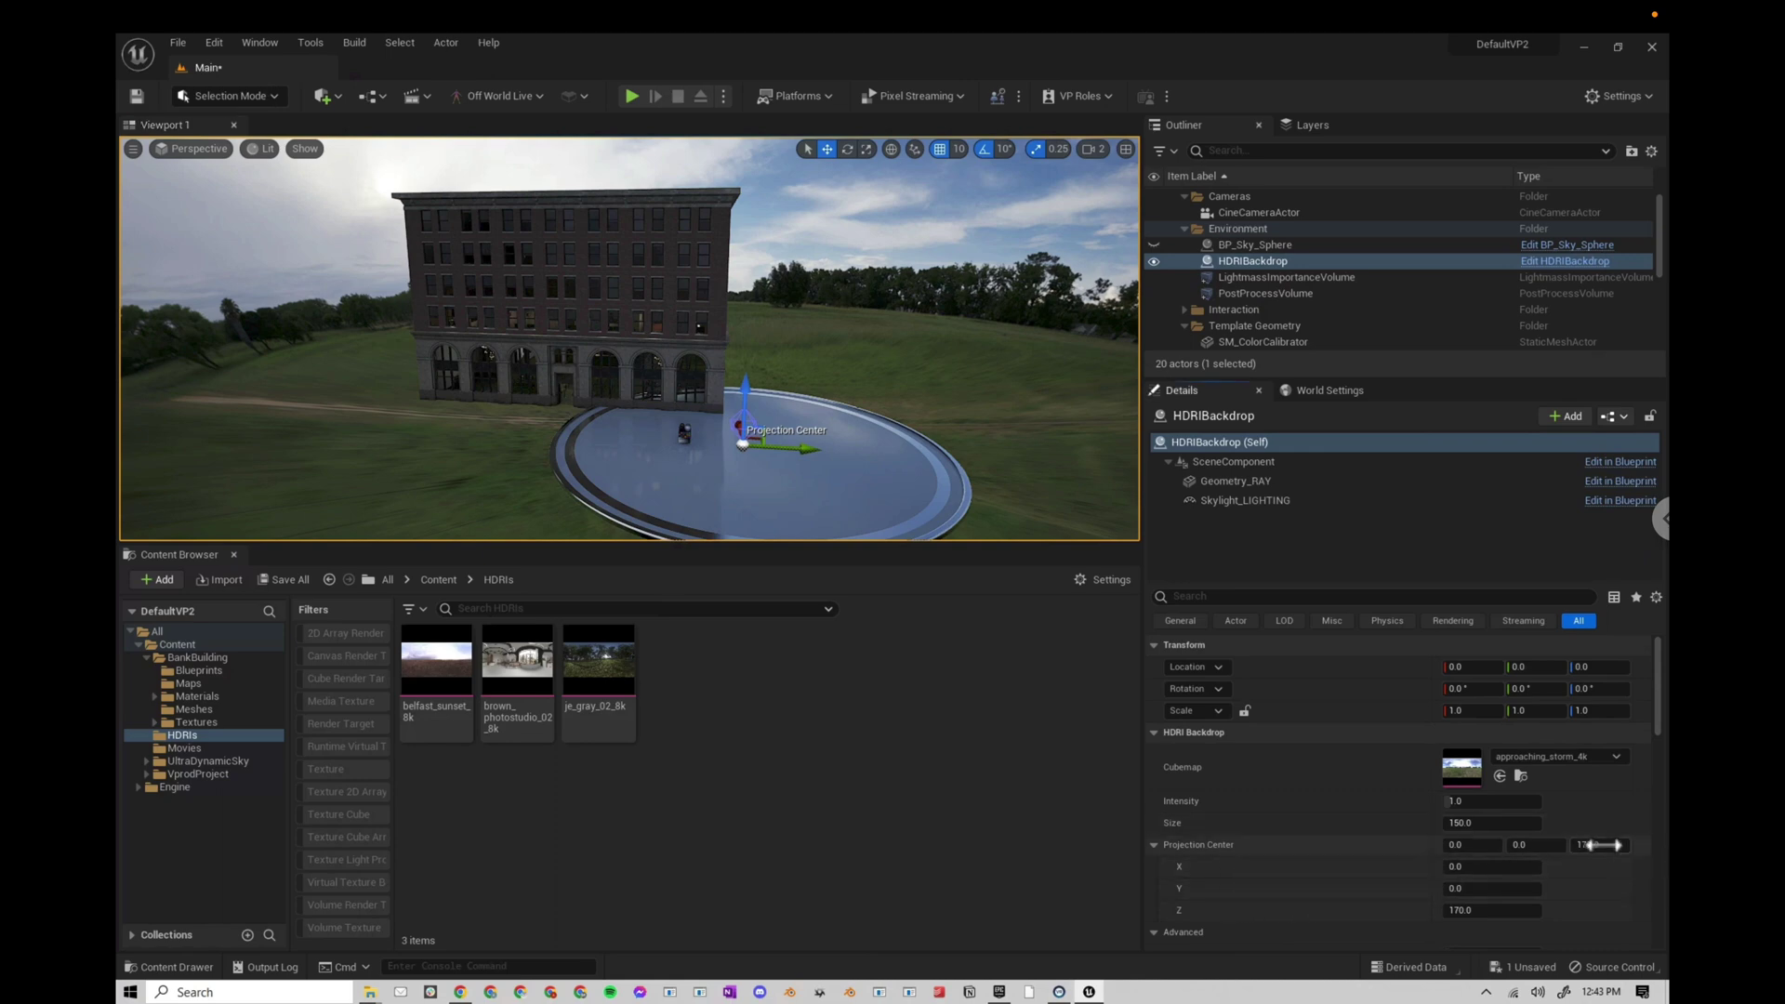
- Raise the HDRIBackdrop's Projection Center above the floor disk to a Z of about 930
drag(1599, 845, 1648, 845)
right_drag(878, 442, 877, 443)
click(745, 396)
drag(750, 348, 762, 251)
key(w)
right_drag(649, 493, 499, 459)
drag(499, 459, 658, 457)
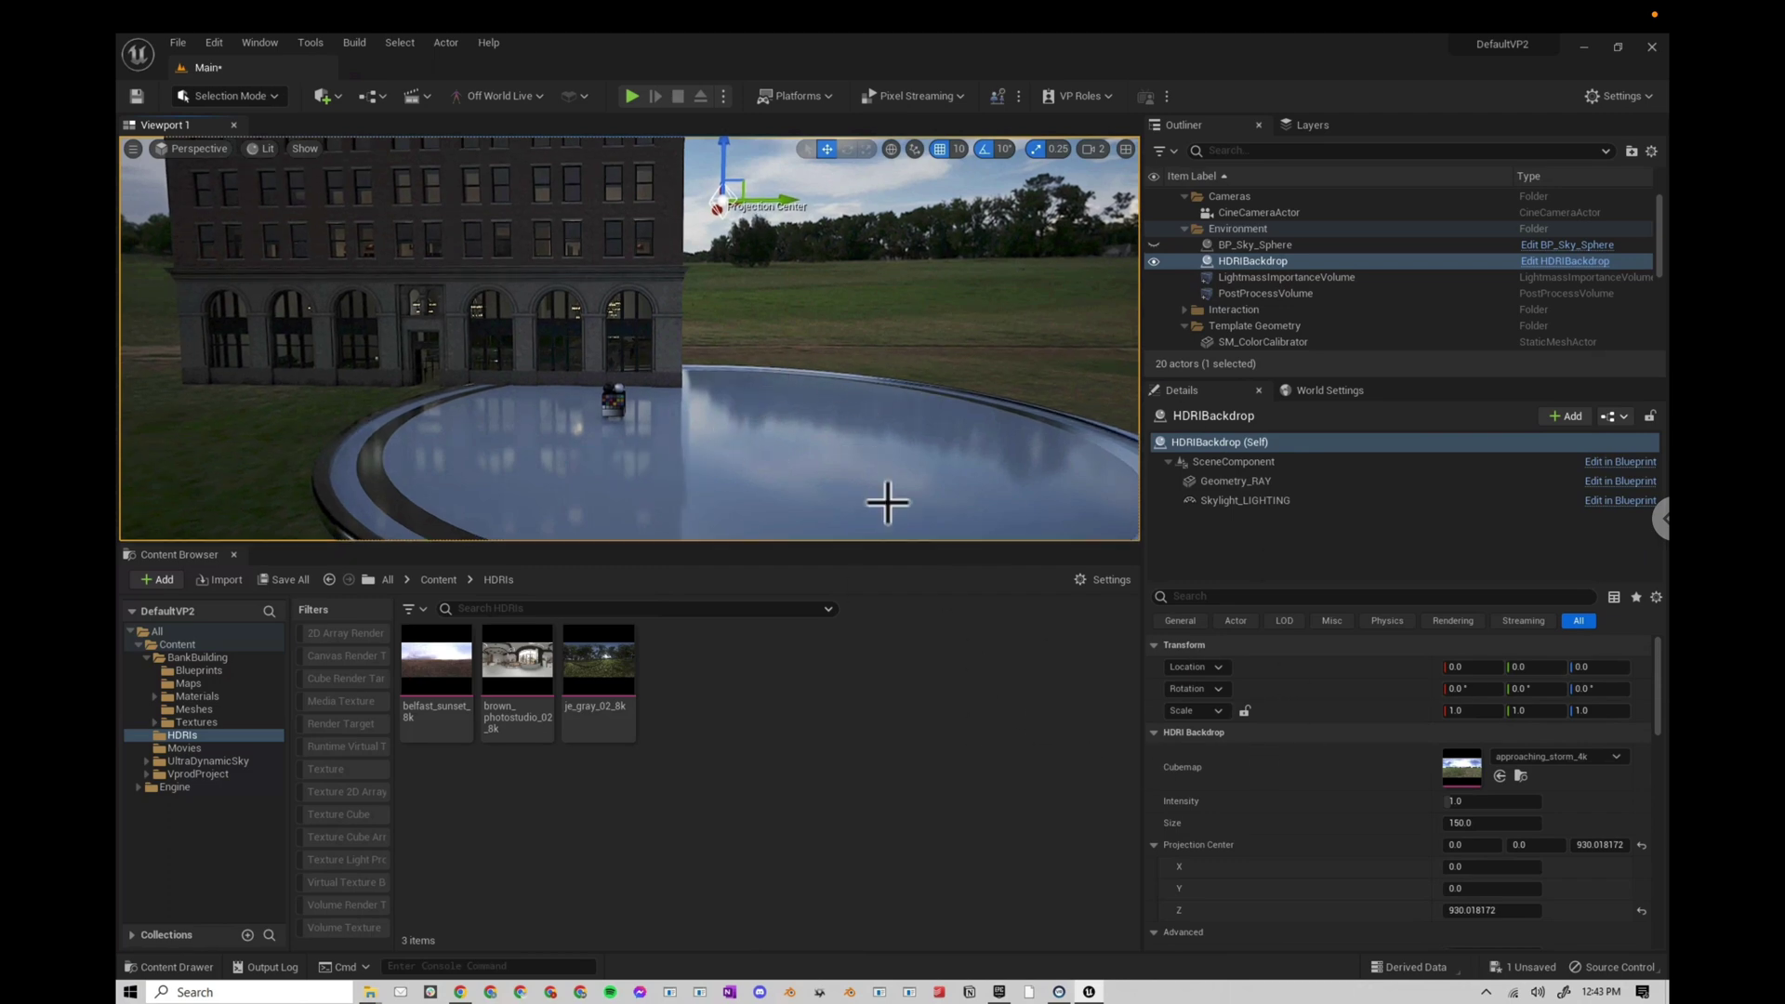
- Turn on Use Camera Projection in the HDRIBackdrop's advanced settings and check the backdrop around the stage
scroll(1334, 839, down, 3)
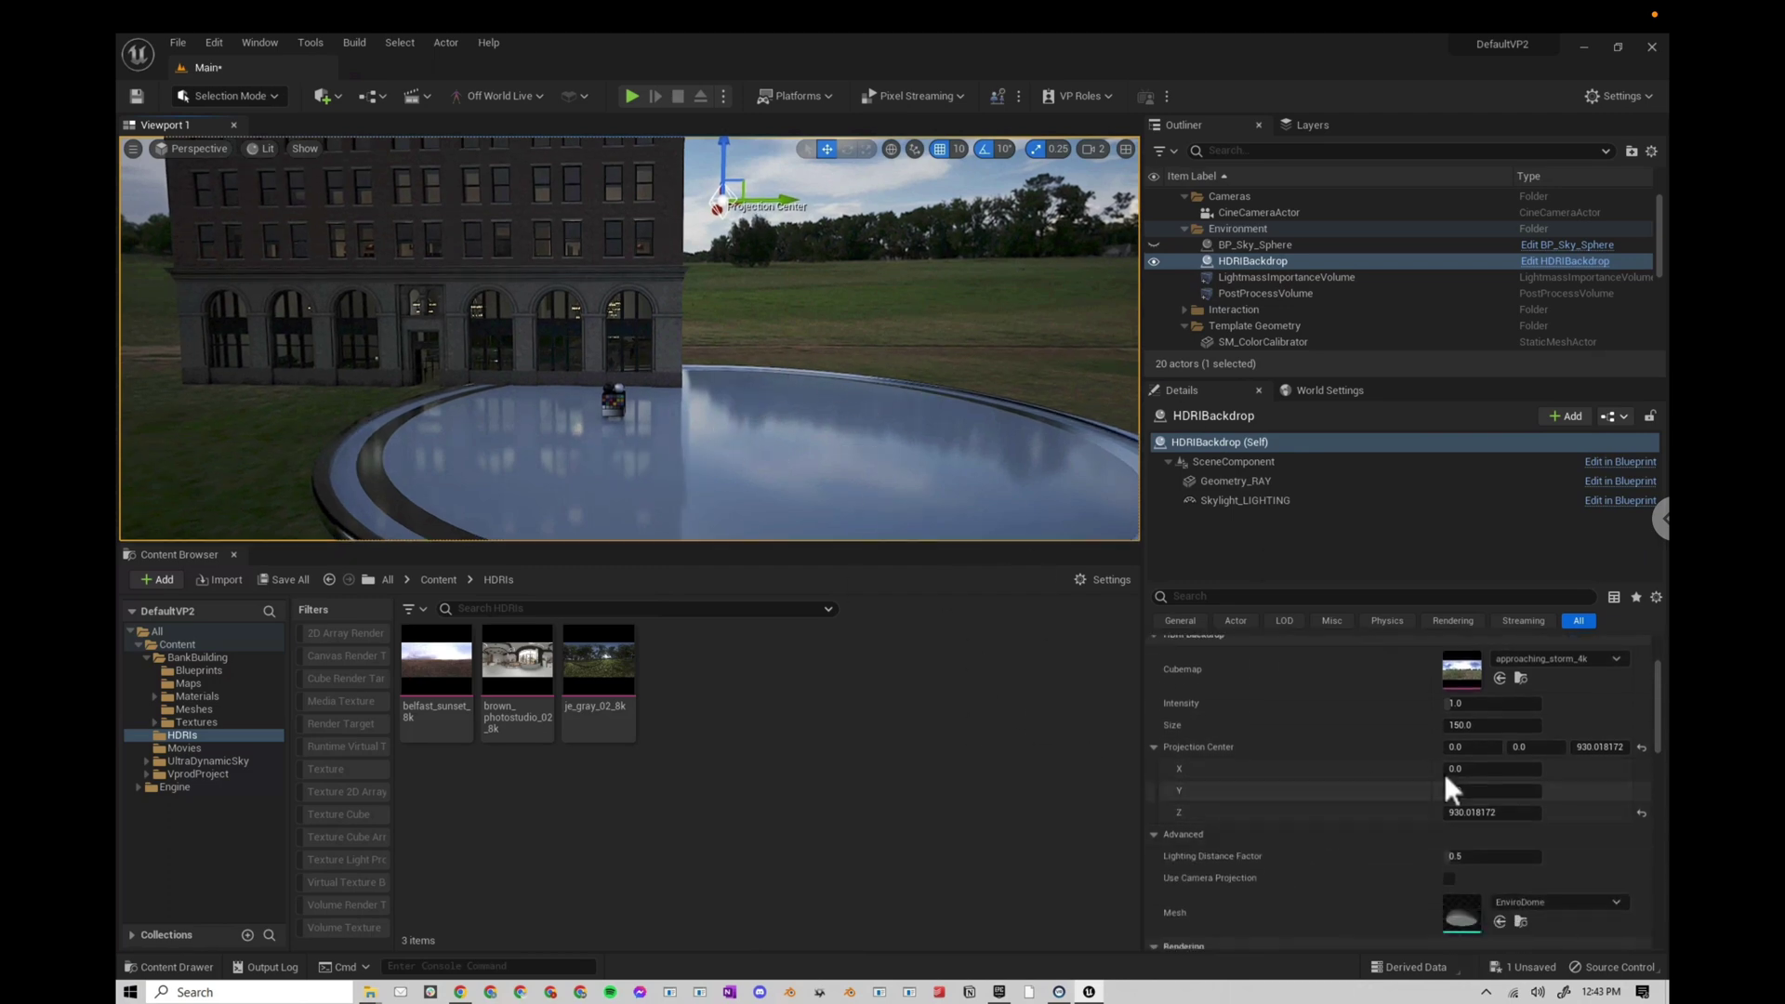
click(1448, 879)
right_drag(901, 385, 617, 387)
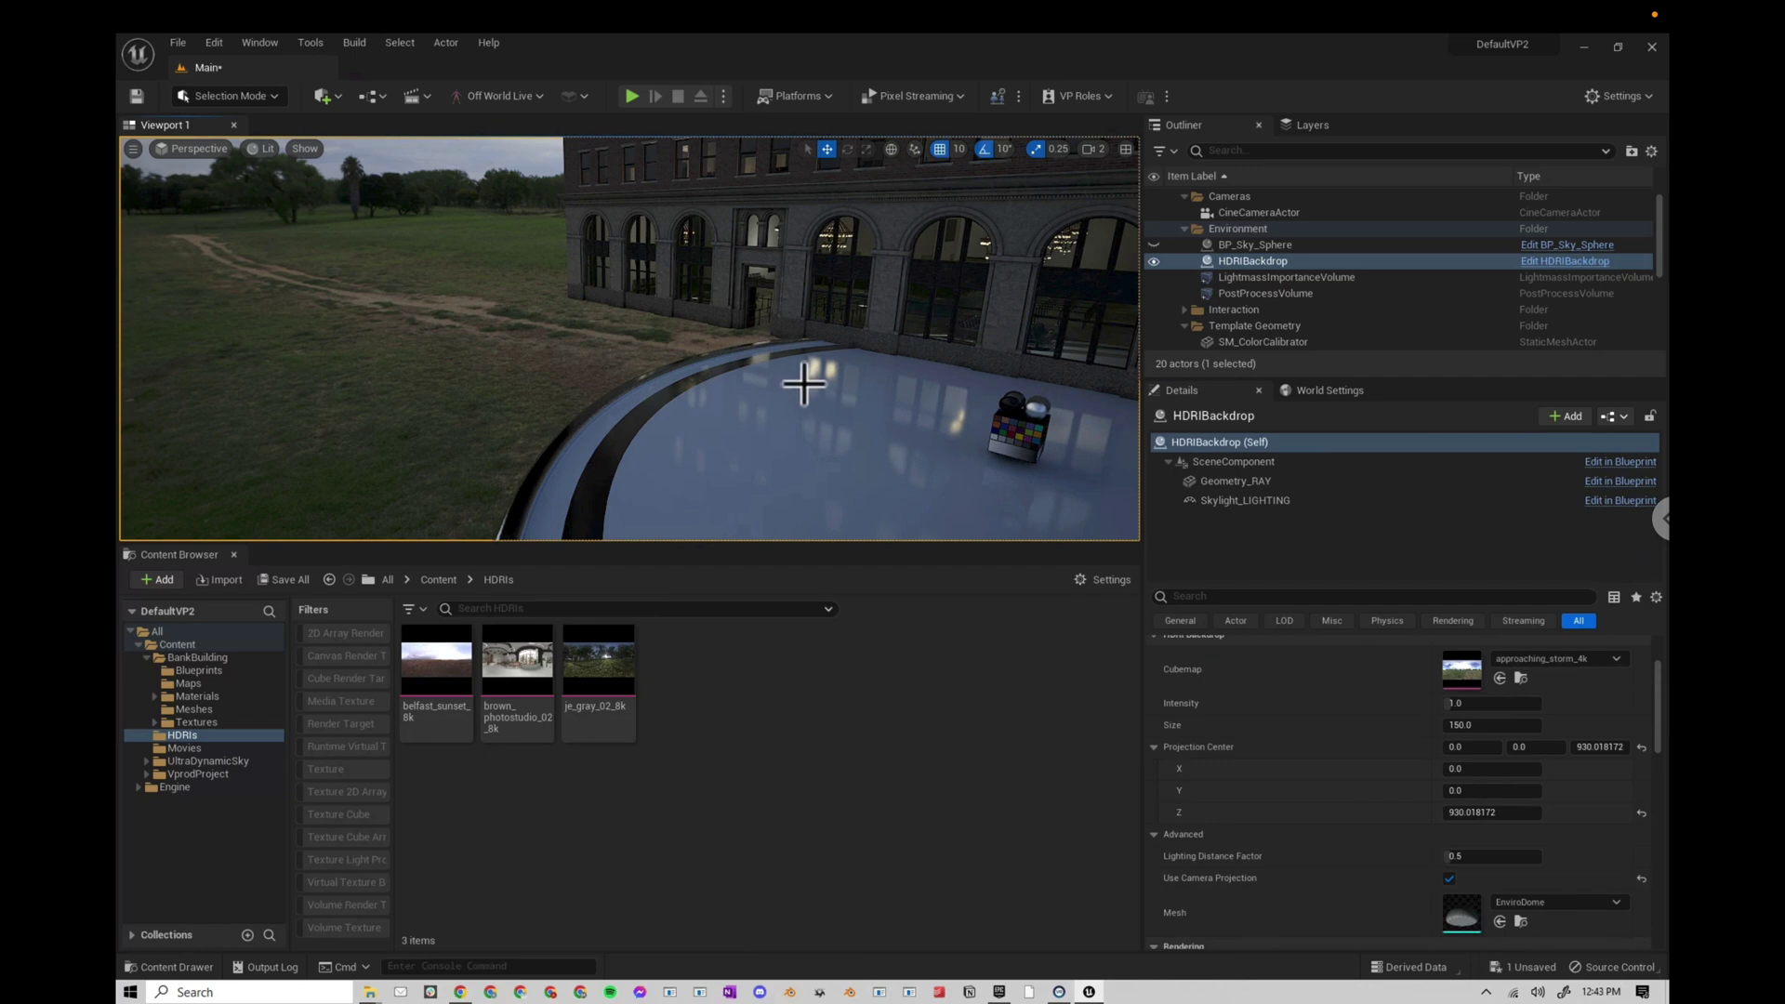
right_drag(805, 386, 1096, 323)
key(w)
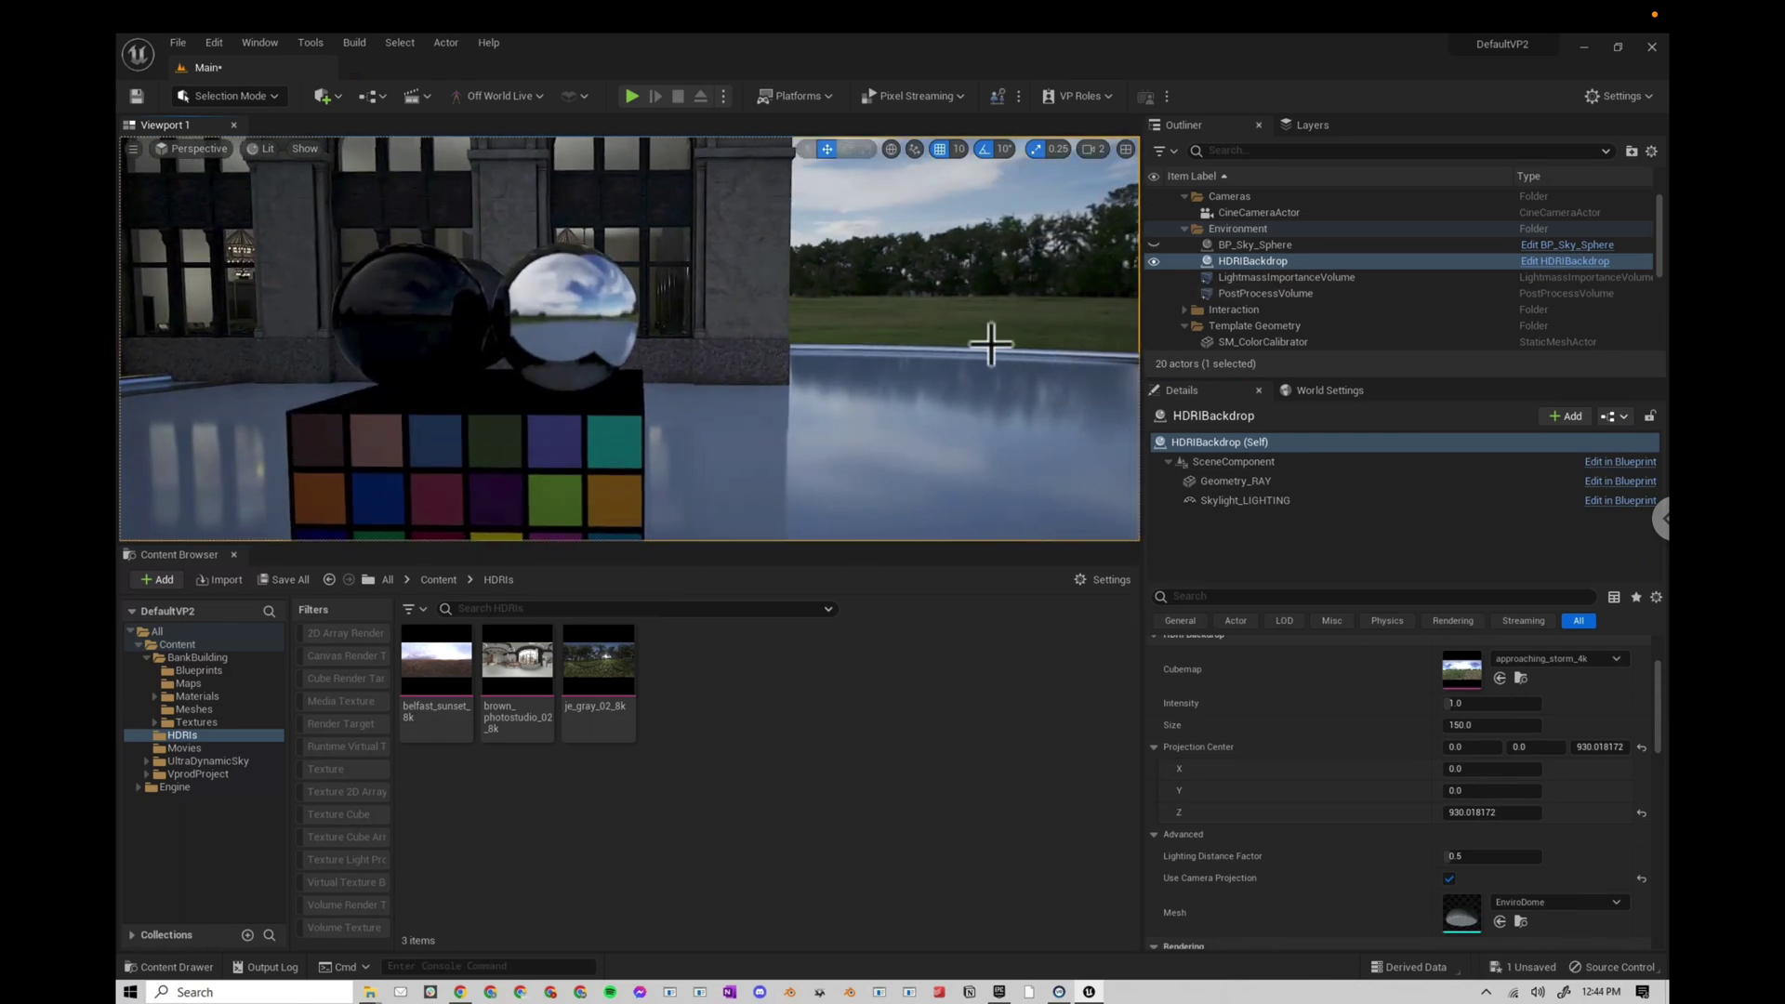
- Try a different Intensity on the HDRIBackdrop and reset it to 1
click(1212, 445)
scroll(1320, 738, up, 2)
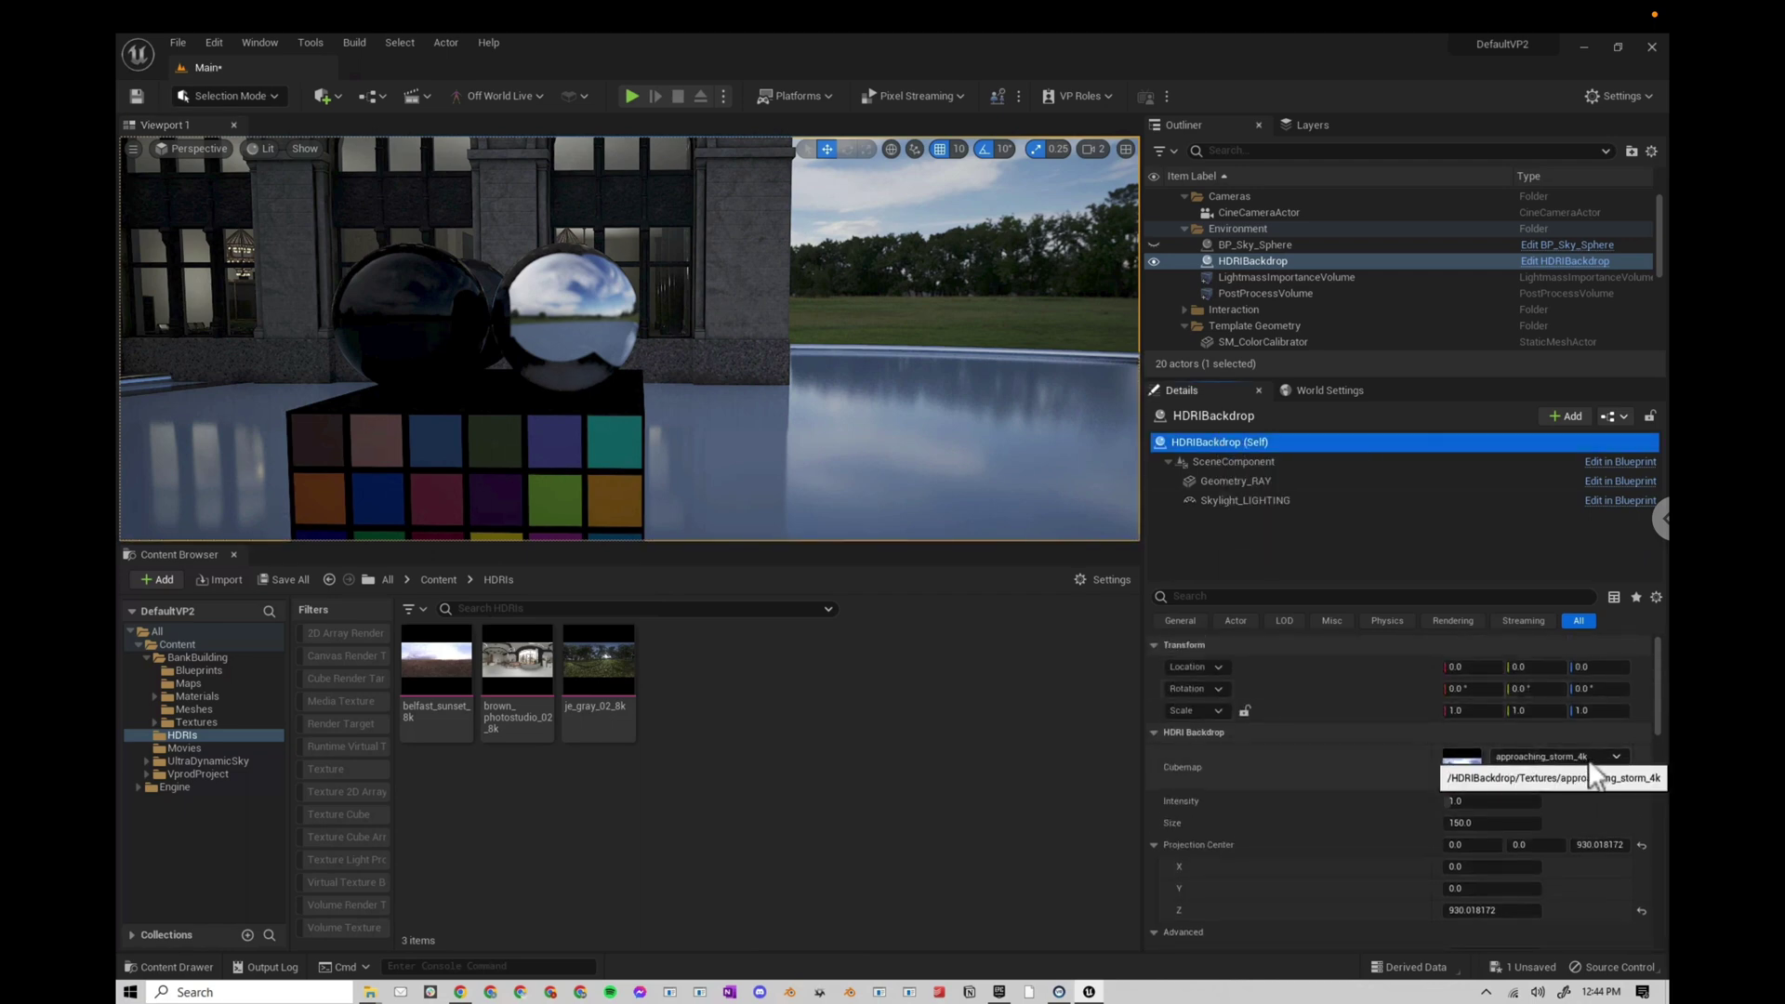
drag(1469, 802, 1522, 805)
click(1491, 807)
text(1)
key(Return)
click(1642, 801)
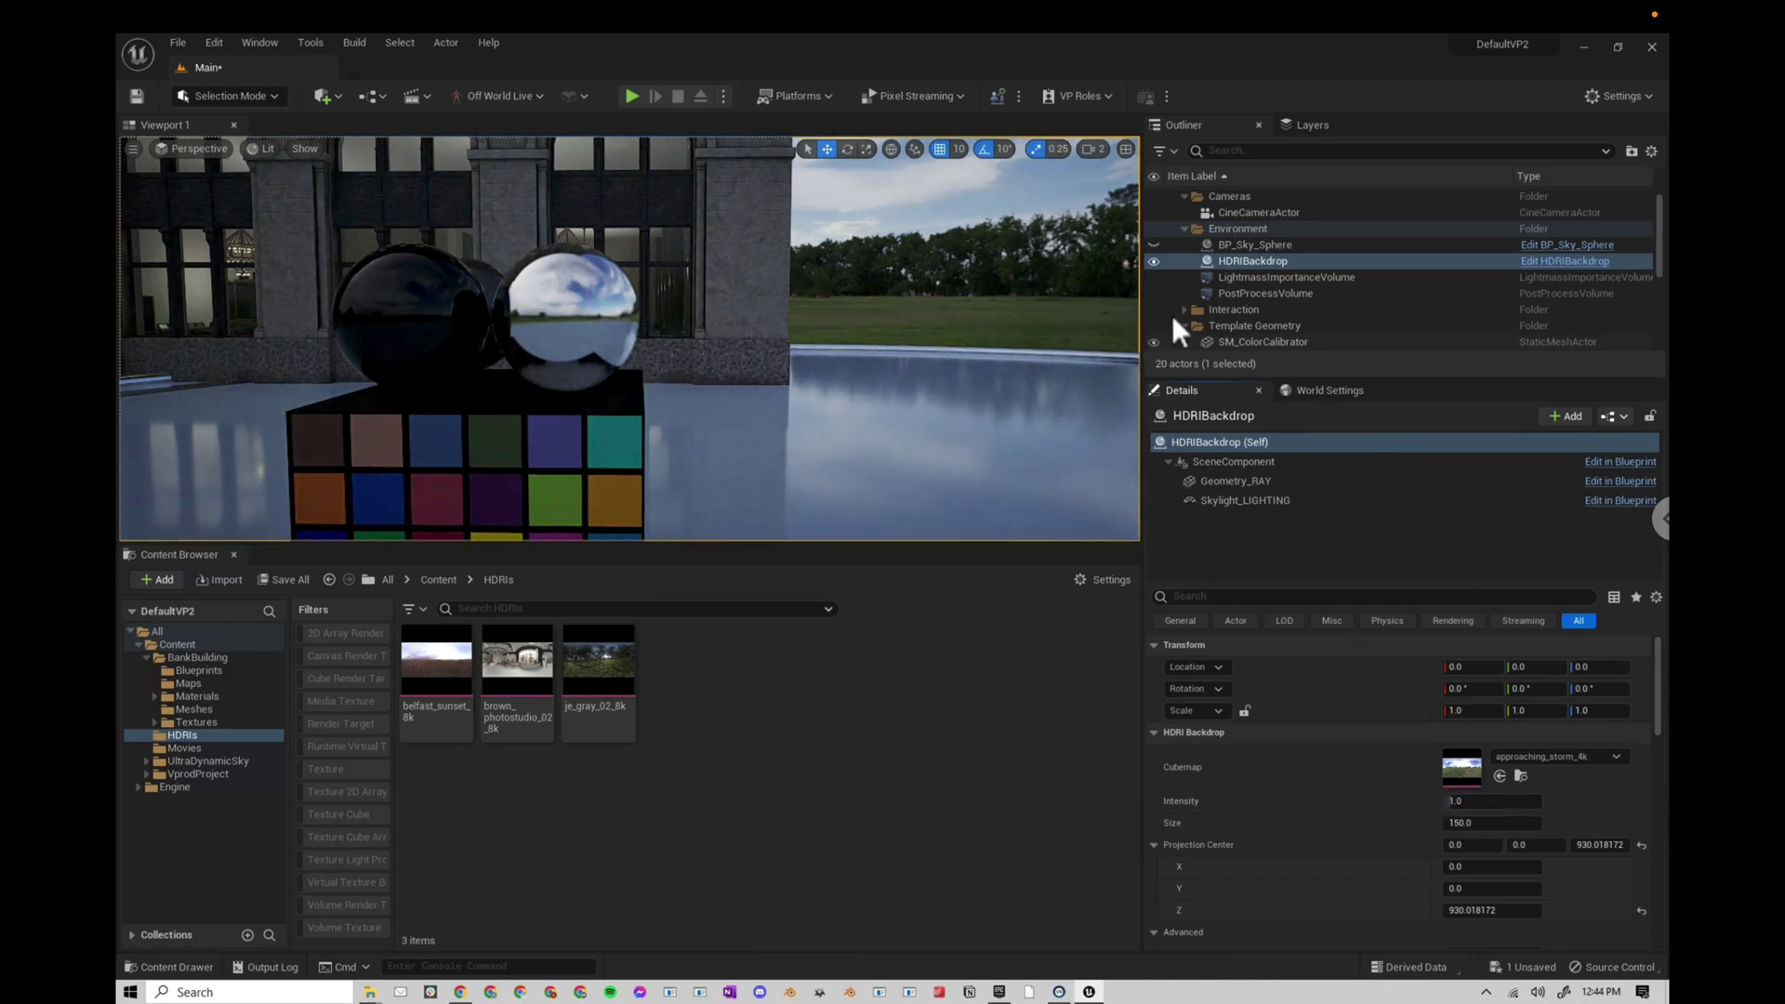
- Try an Intensity of 0 on the Skylight_LIGHTING component and return it to 1
click(1261, 502)
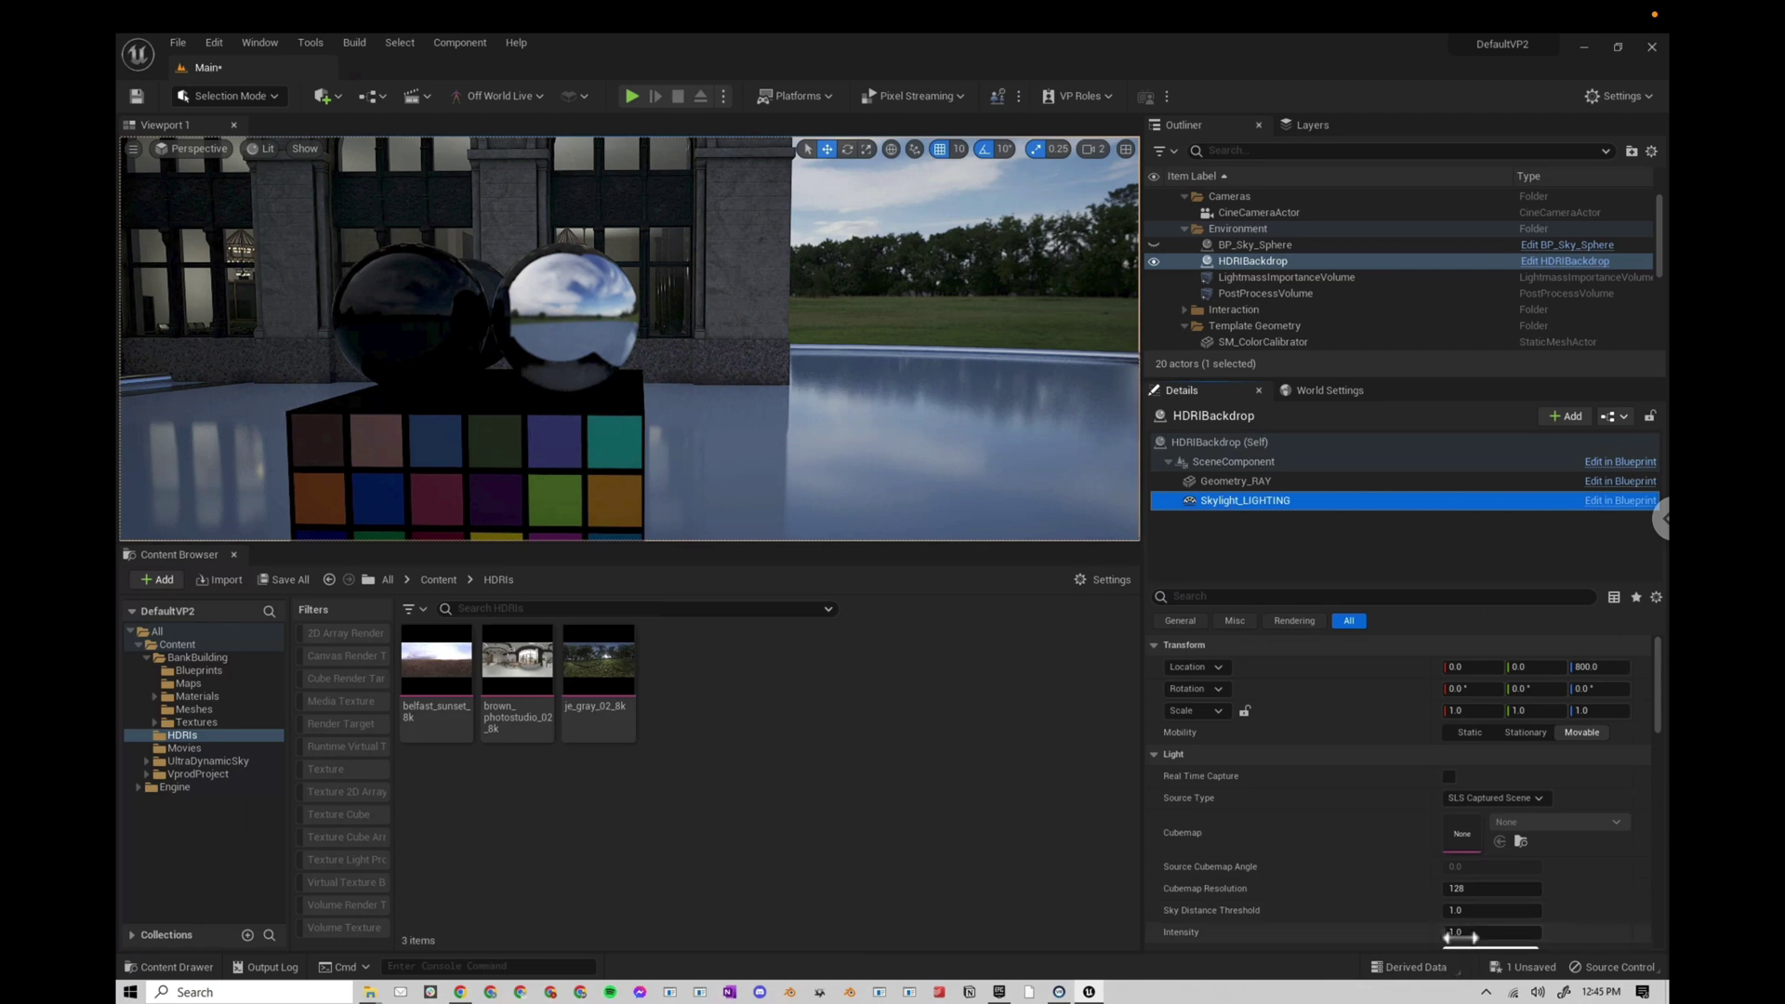
drag(1471, 934, 1427, 949)
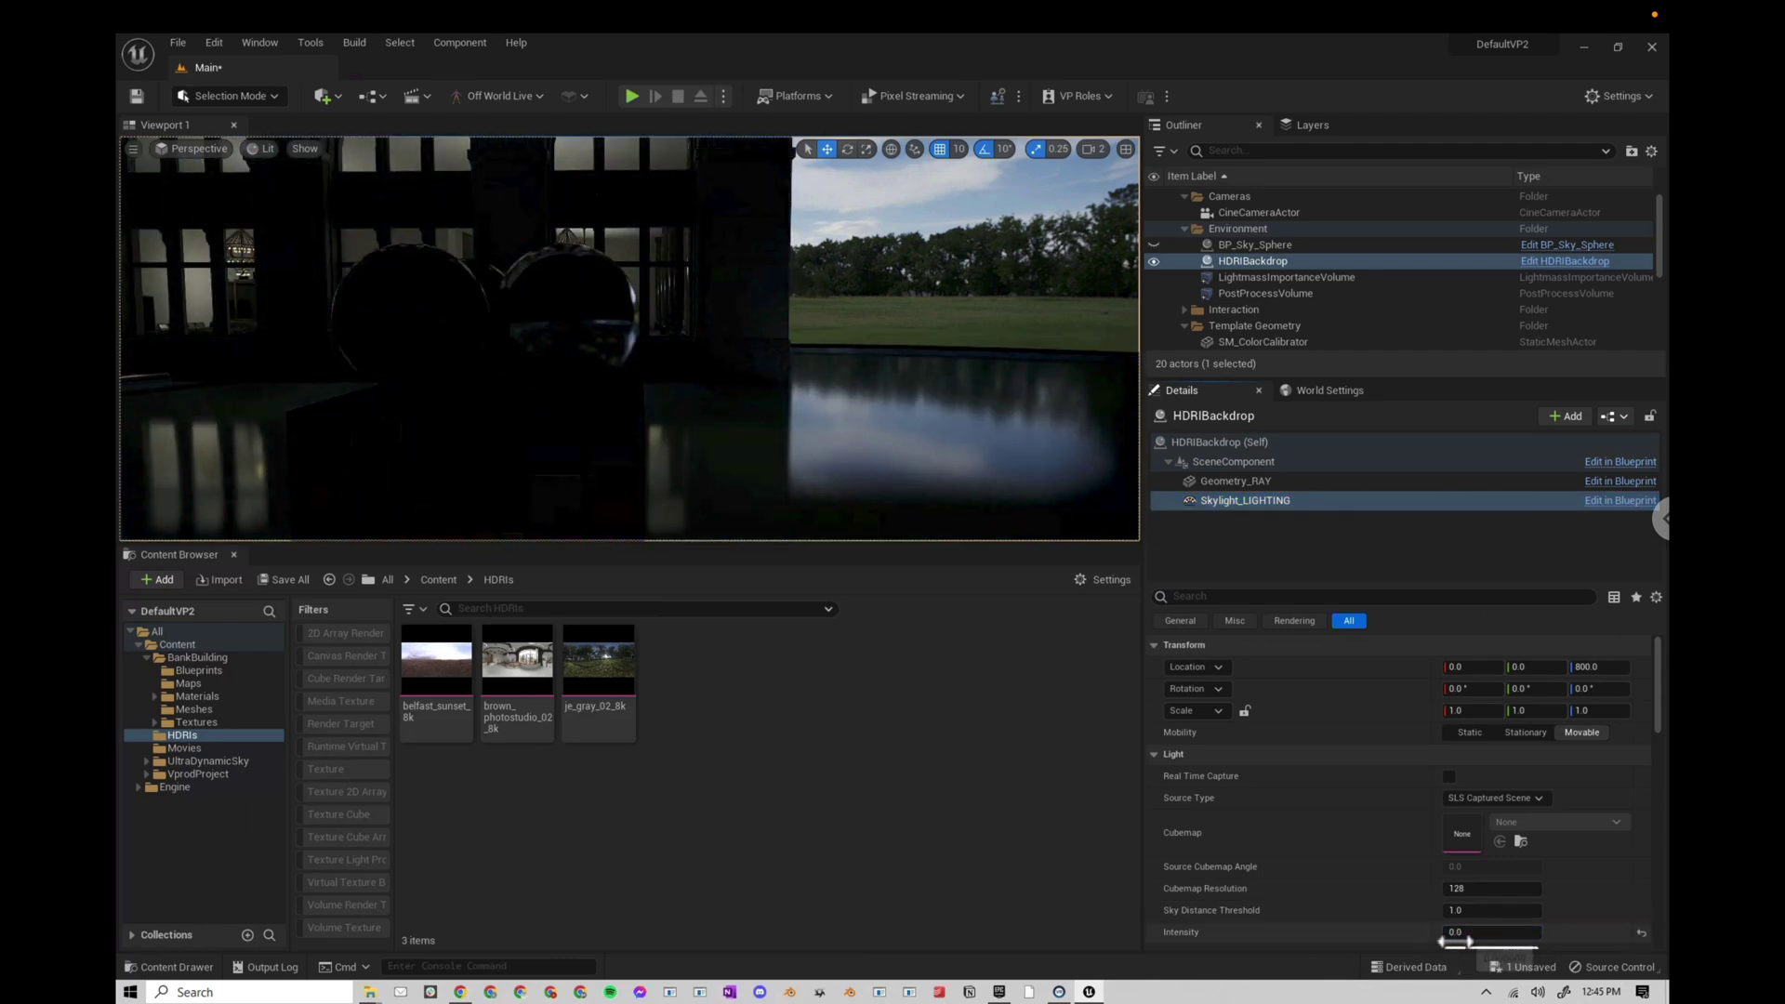
click(1458, 932)
text(1)
key(Return)
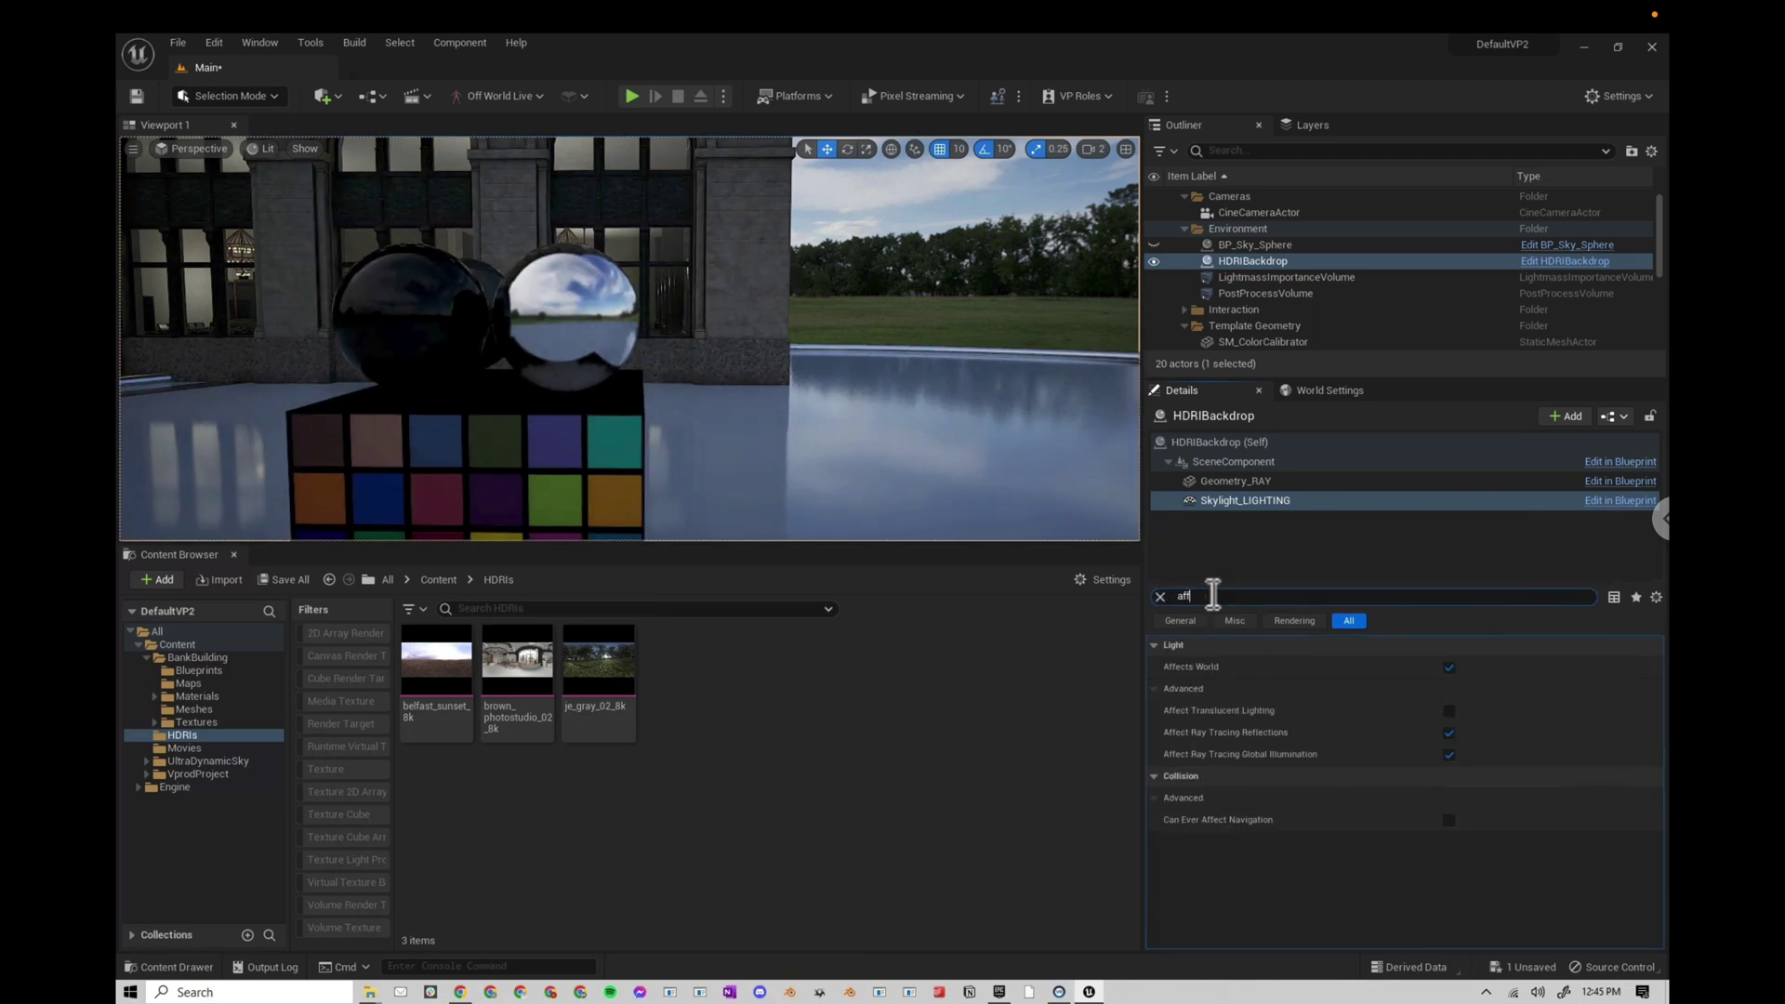
- Filter the skylight's properties by "aff", toggle Affects World off and back on, and clear the filter
click(1450, 668)
click(1449, 667)
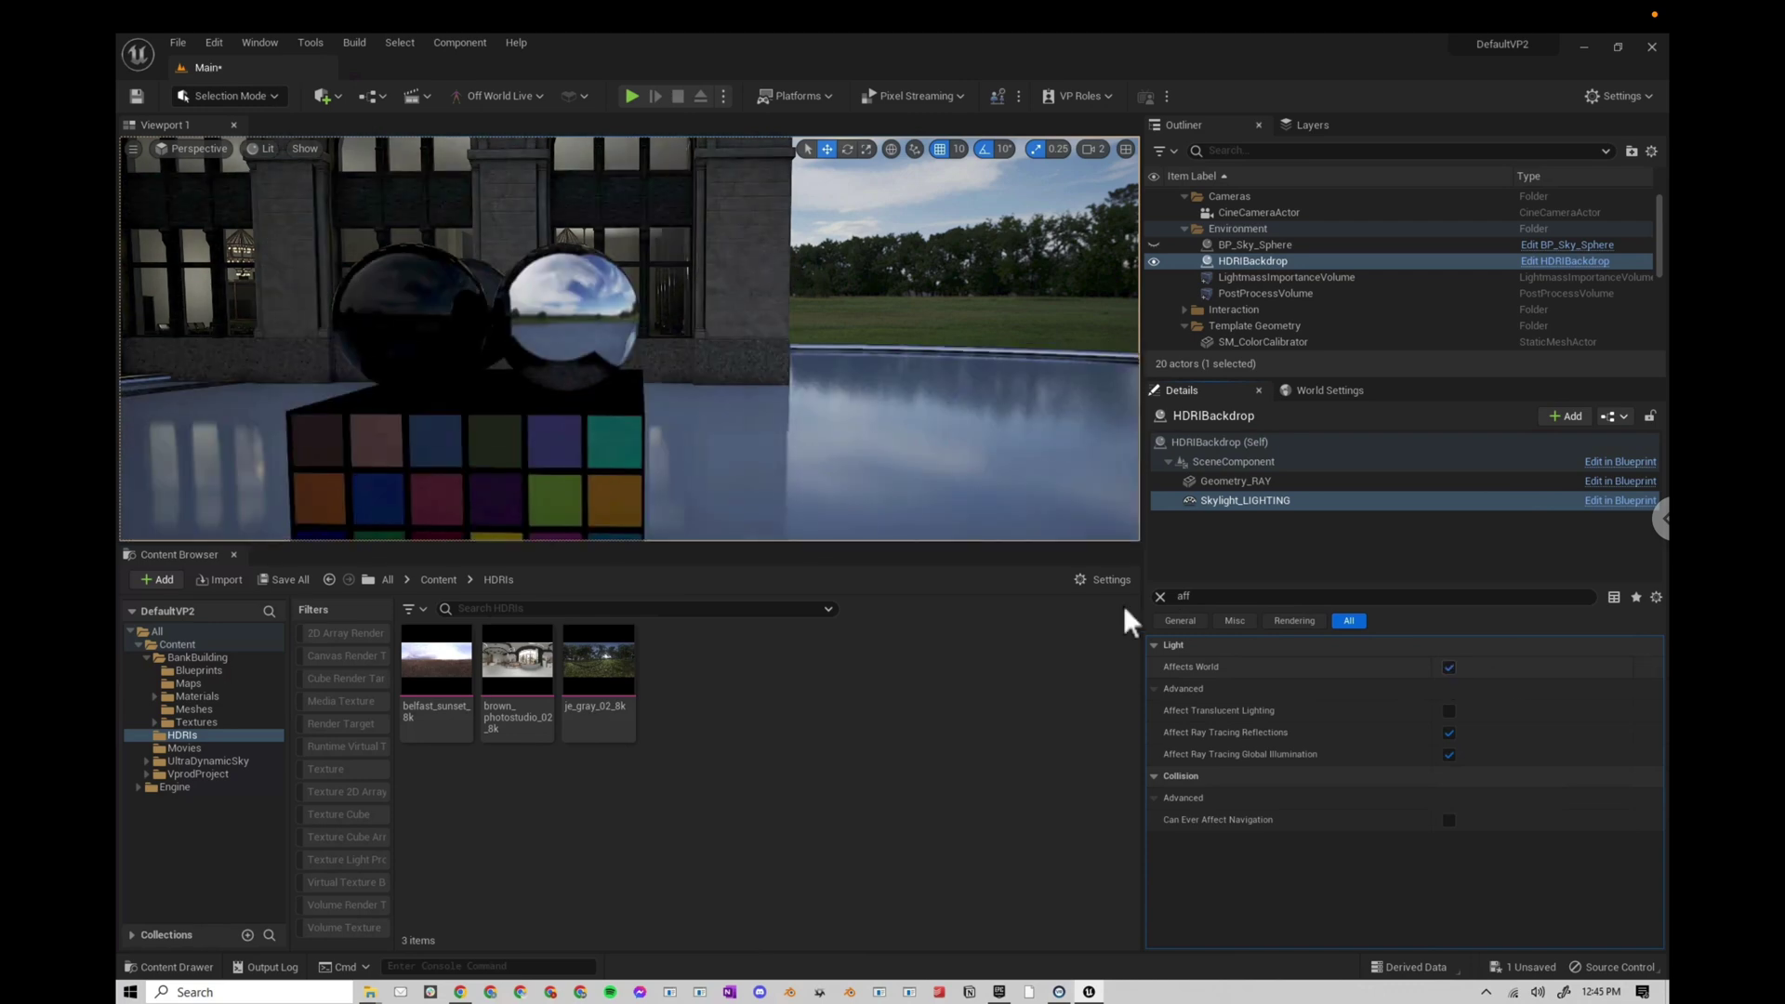
click(1162, 597)
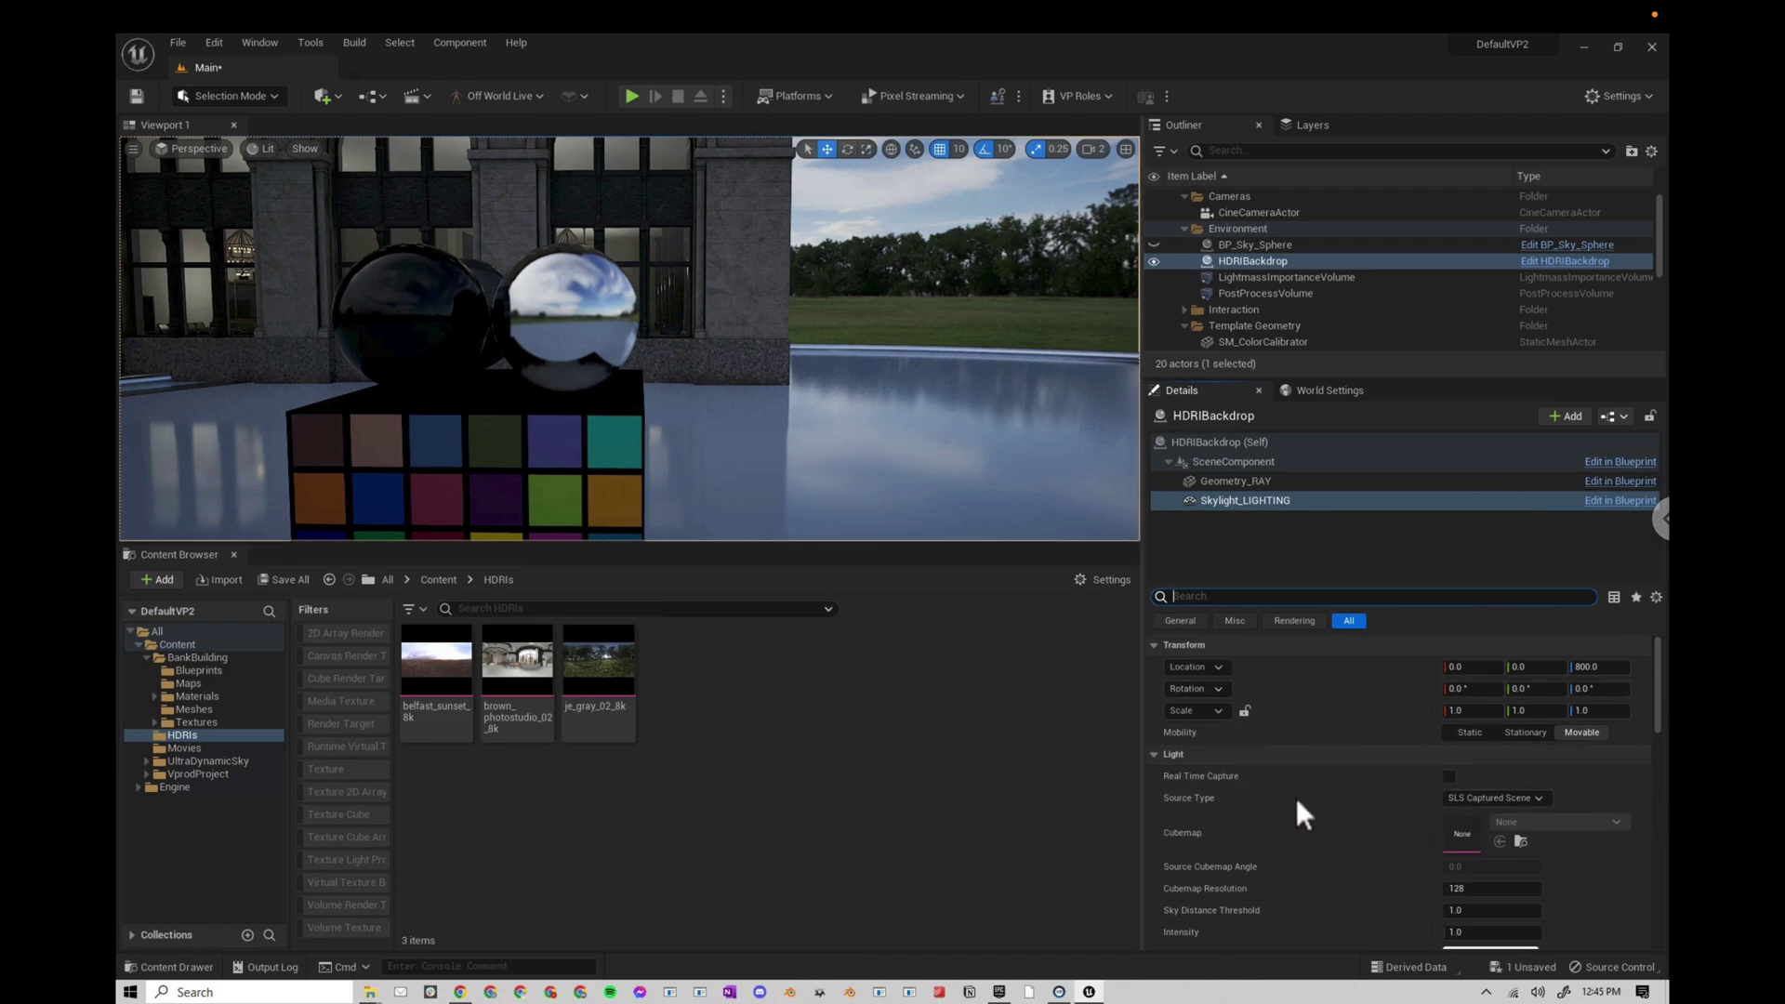
- Set Skylight_LIGHTING's Source Type to SLS Specified Cubemap, assign approaching_storm_4k, and check the reflection on the chrome sphere
click(1508, 830)
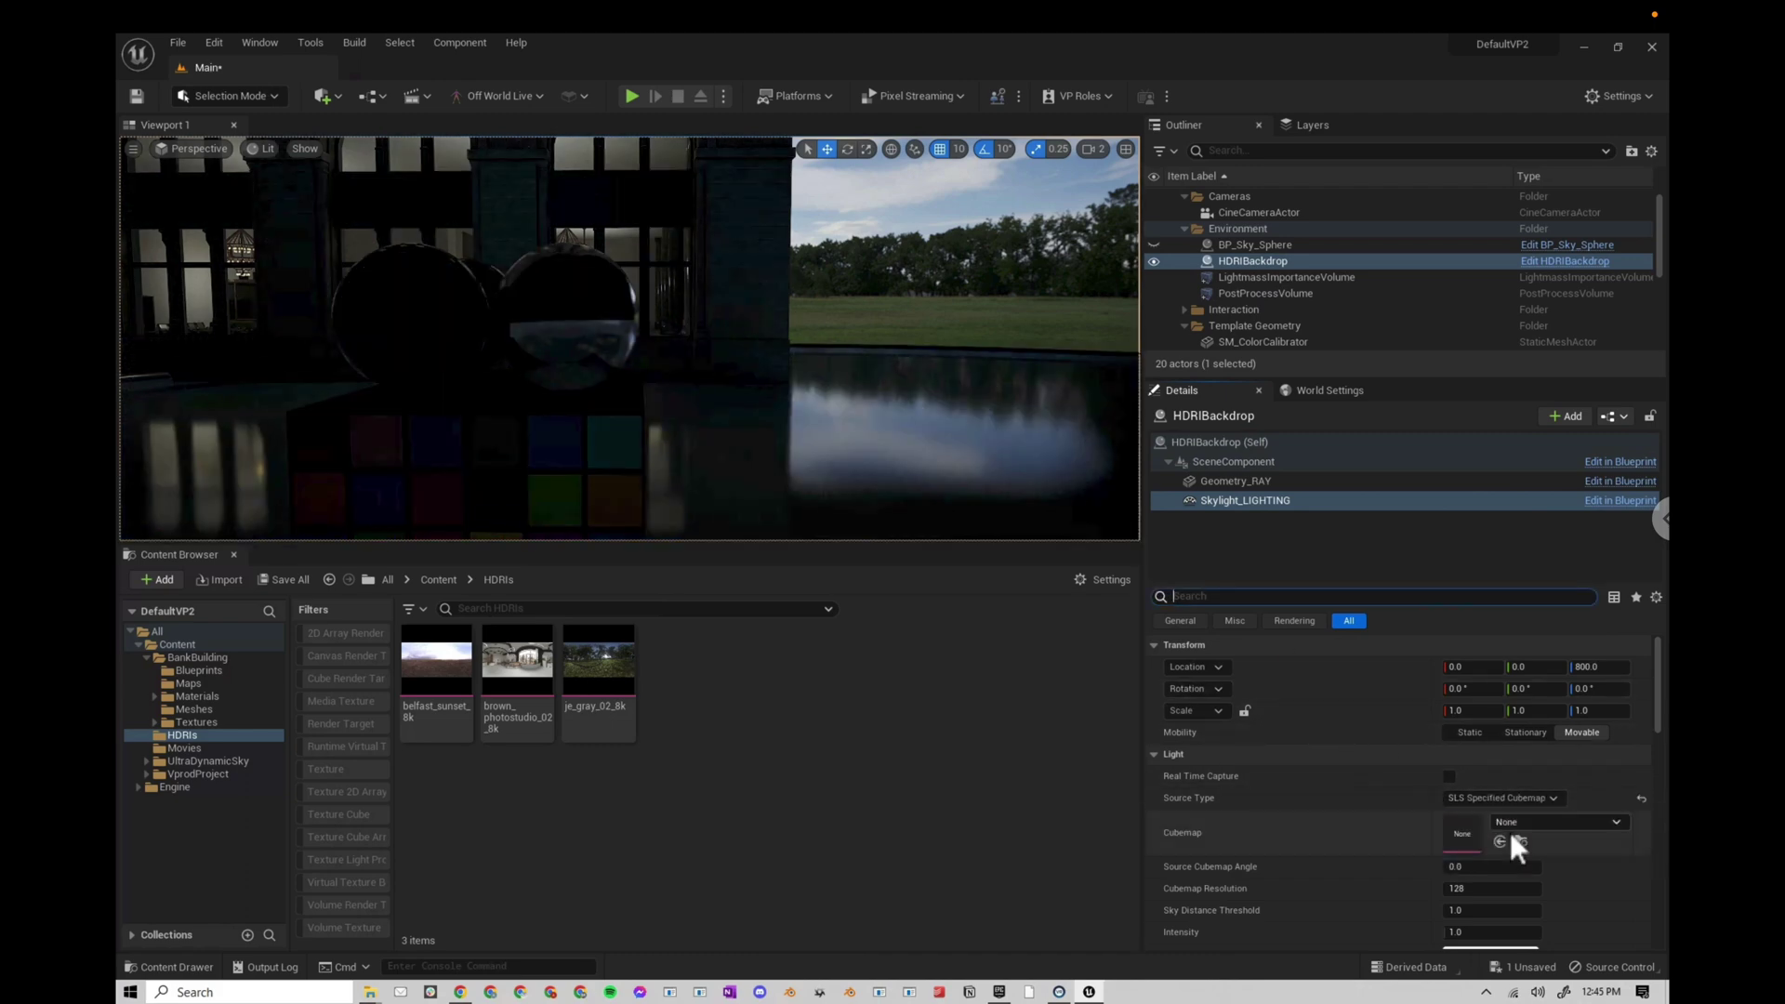
click(1508, 822)
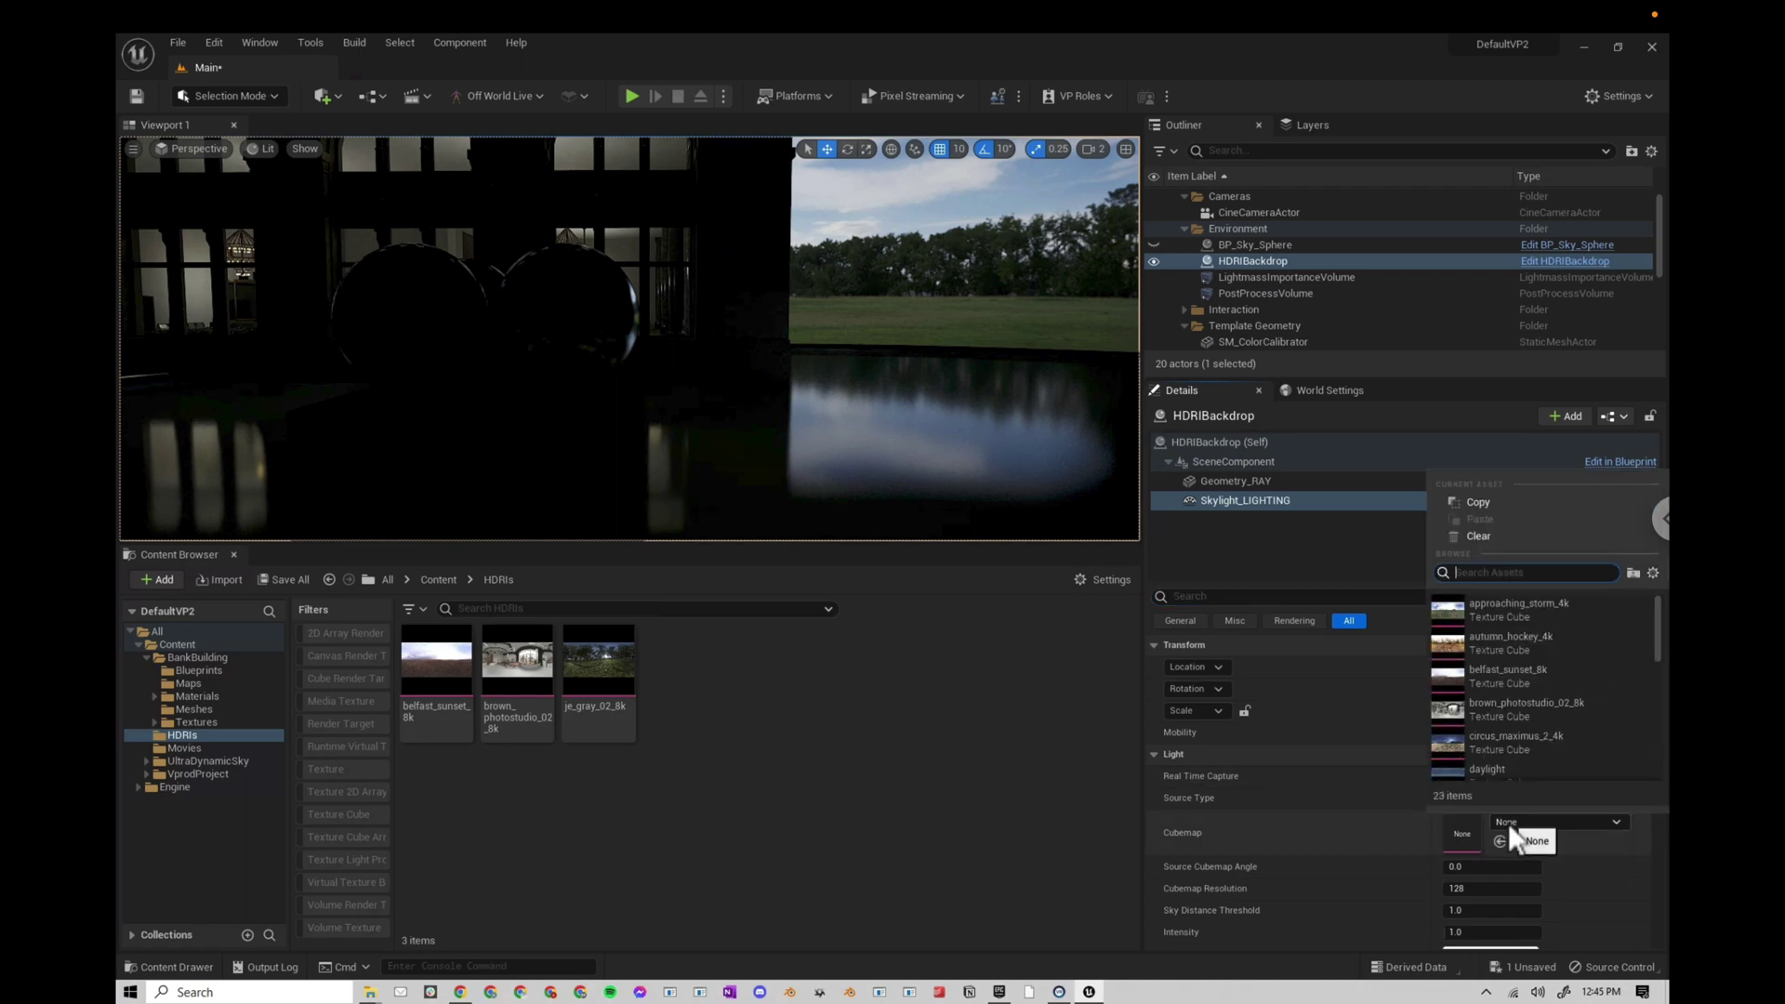
click(1504, 610)
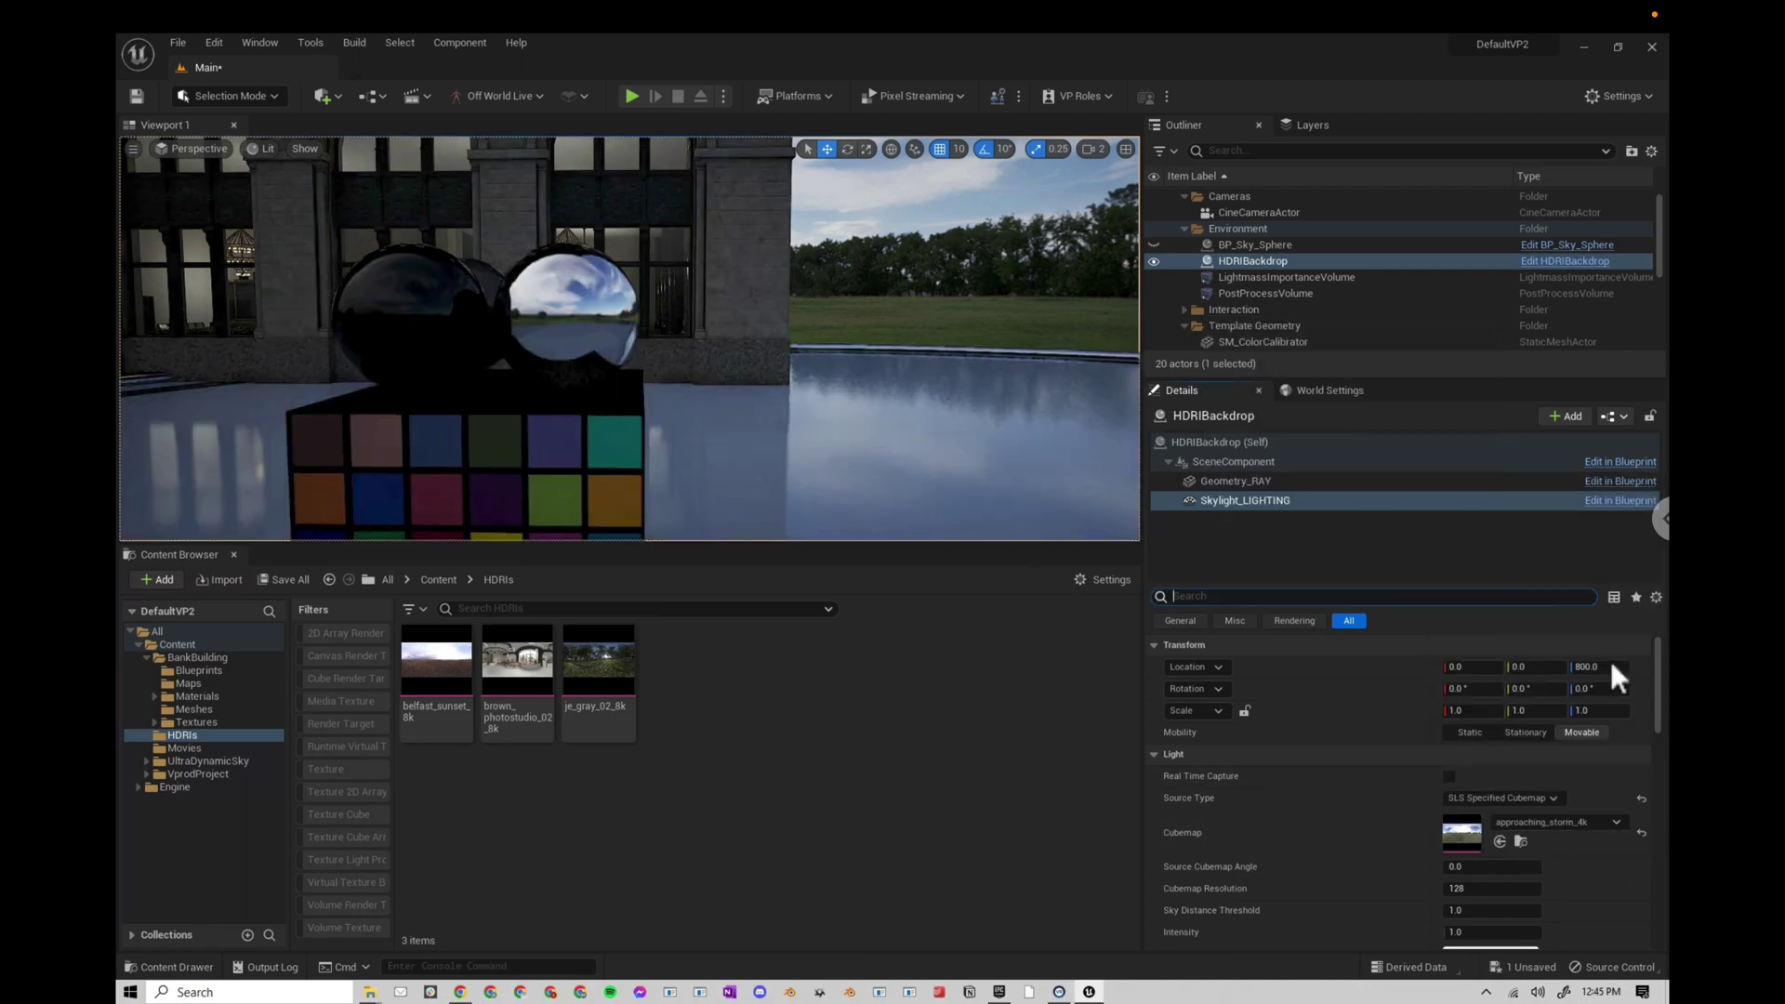
key(w)
right_drag(876, 295, 942, 299)
key(a)
key(w)
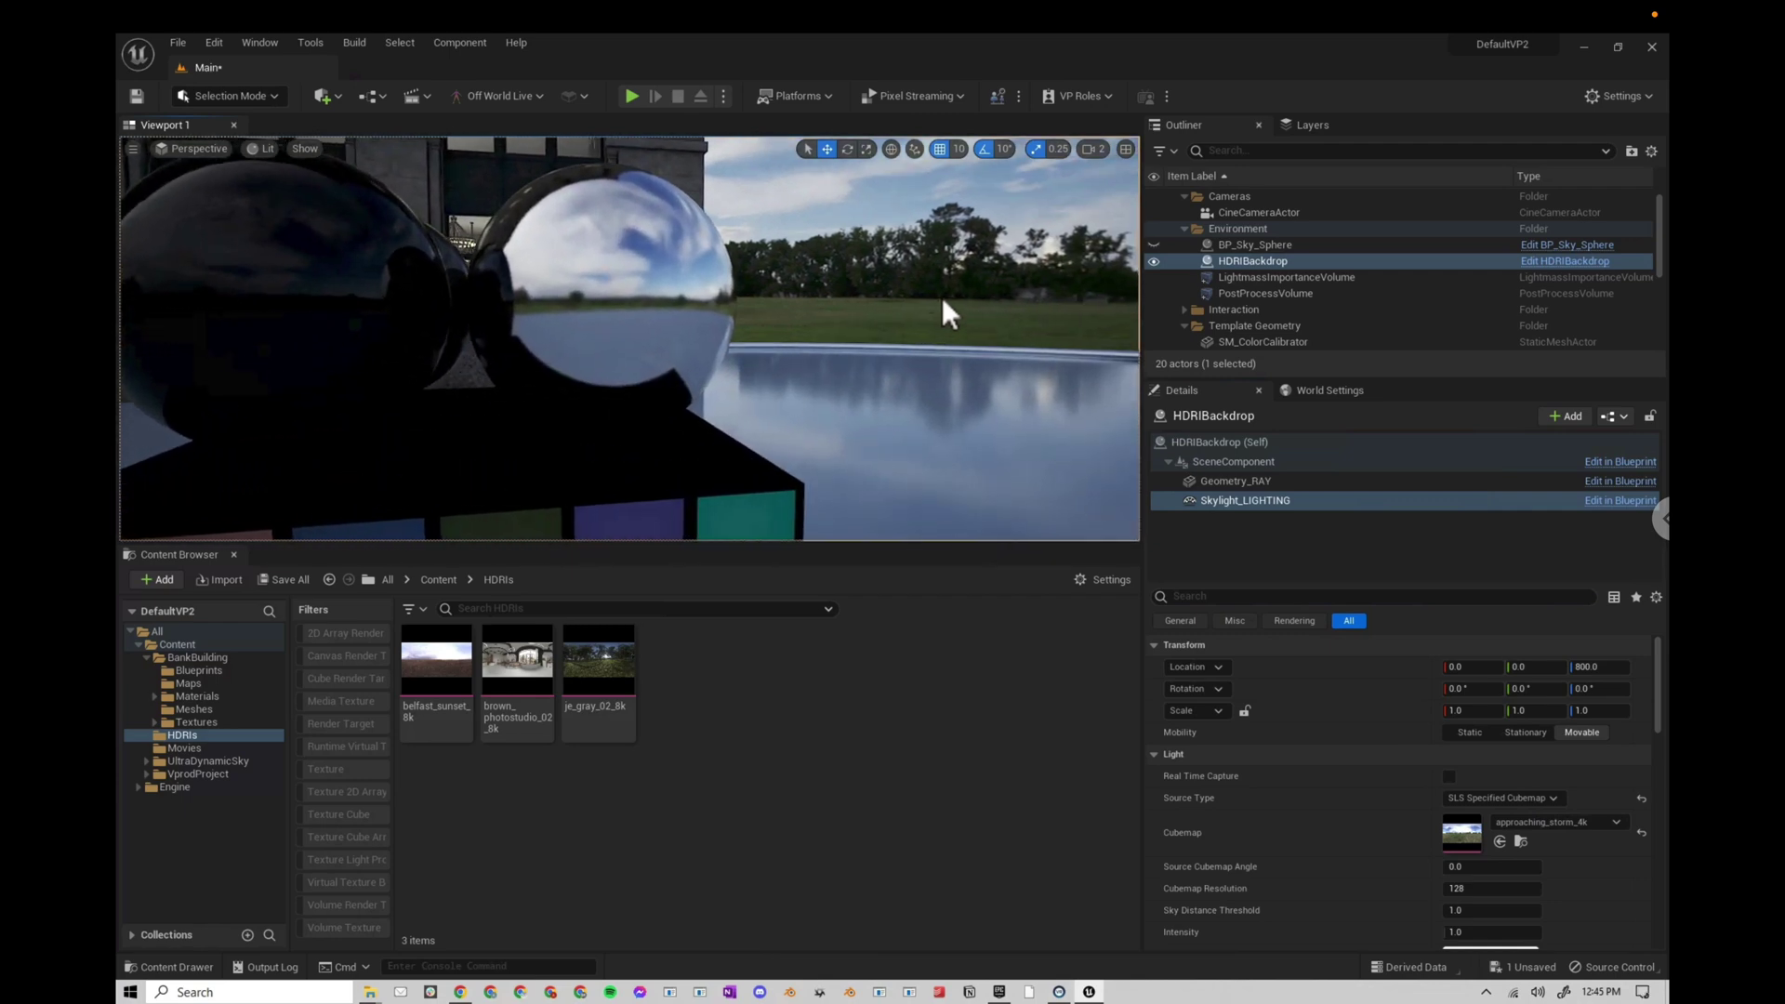
- Try HDRIBackdrop Intensity values of 0.84 and about 1.76 against the skylight reflections, then reset the Intensity
click(1248, 465)
click(1248, 442)
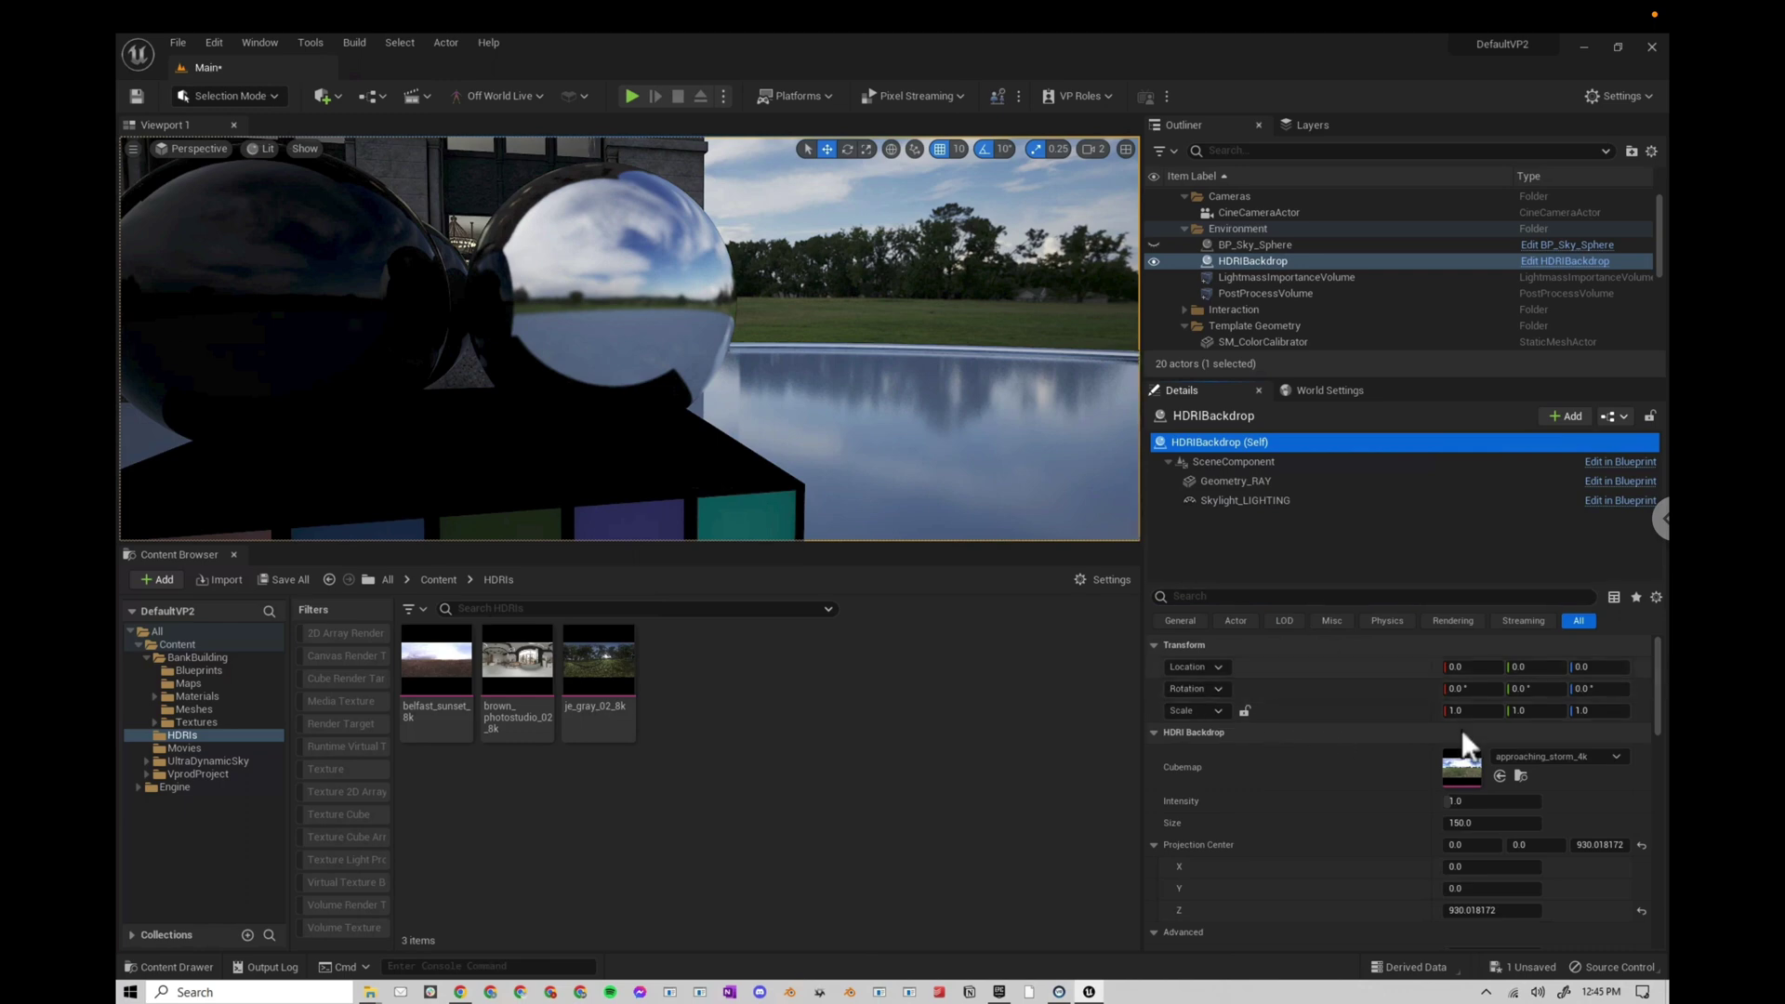
click(1242, 504)
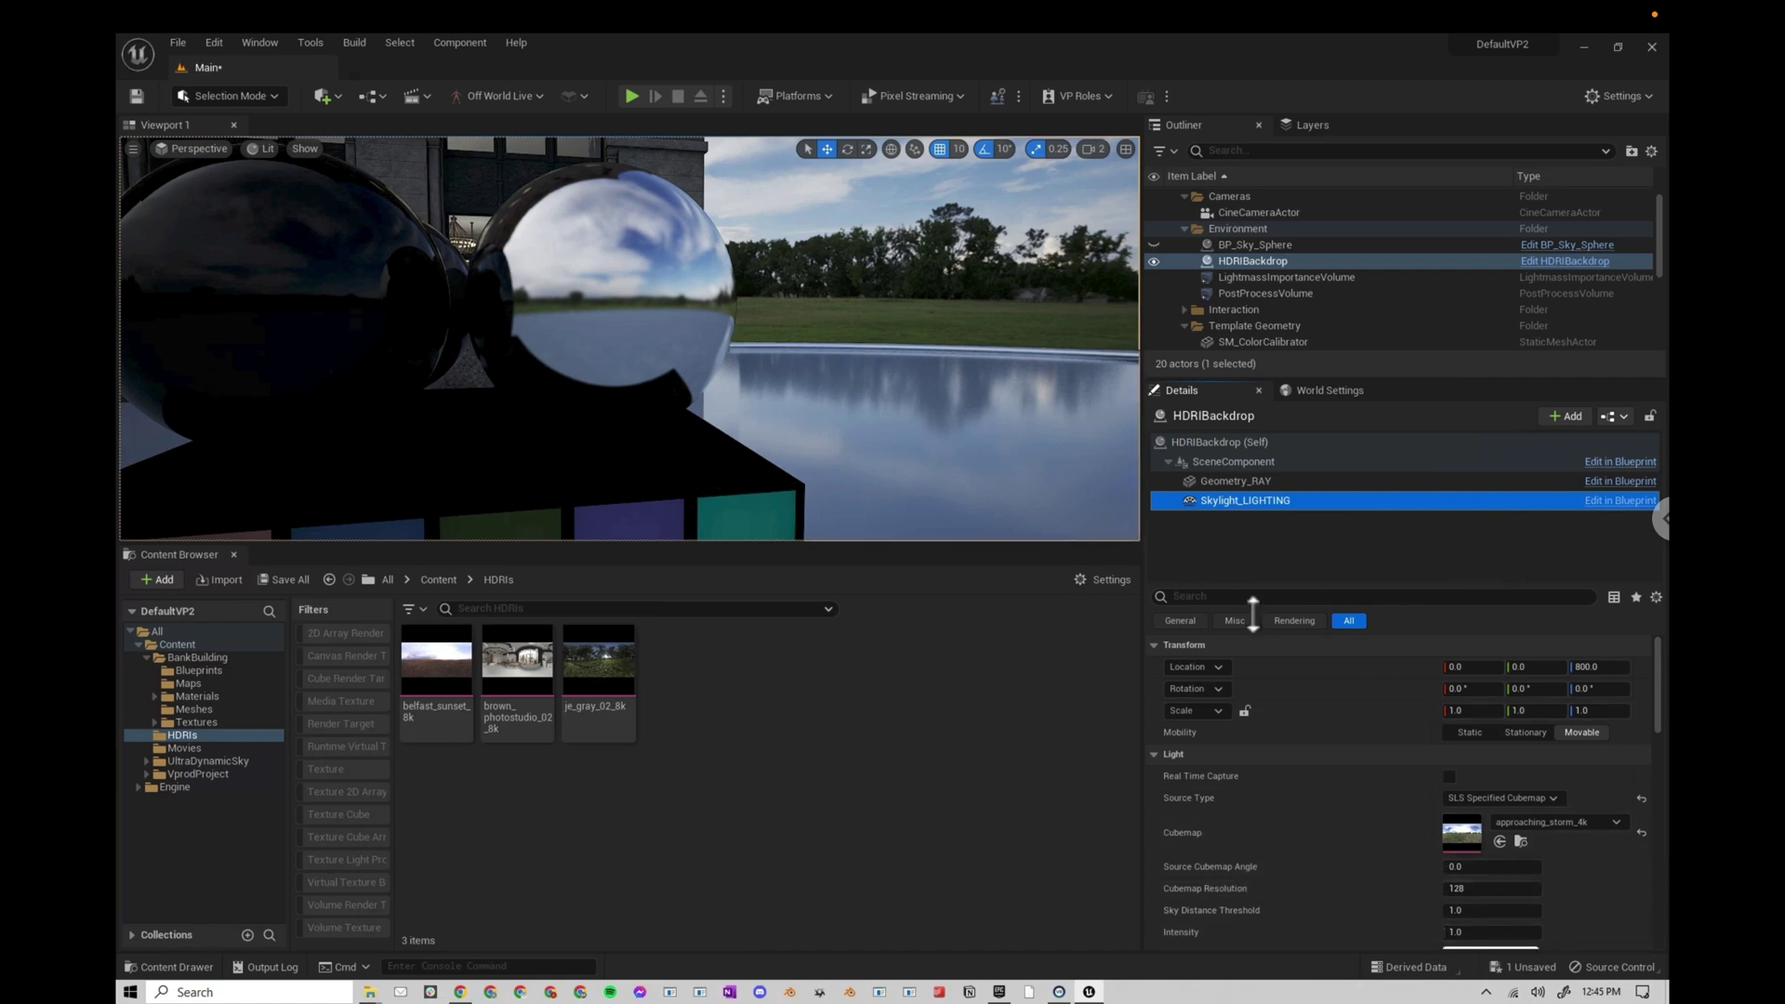
click(1247, 444)
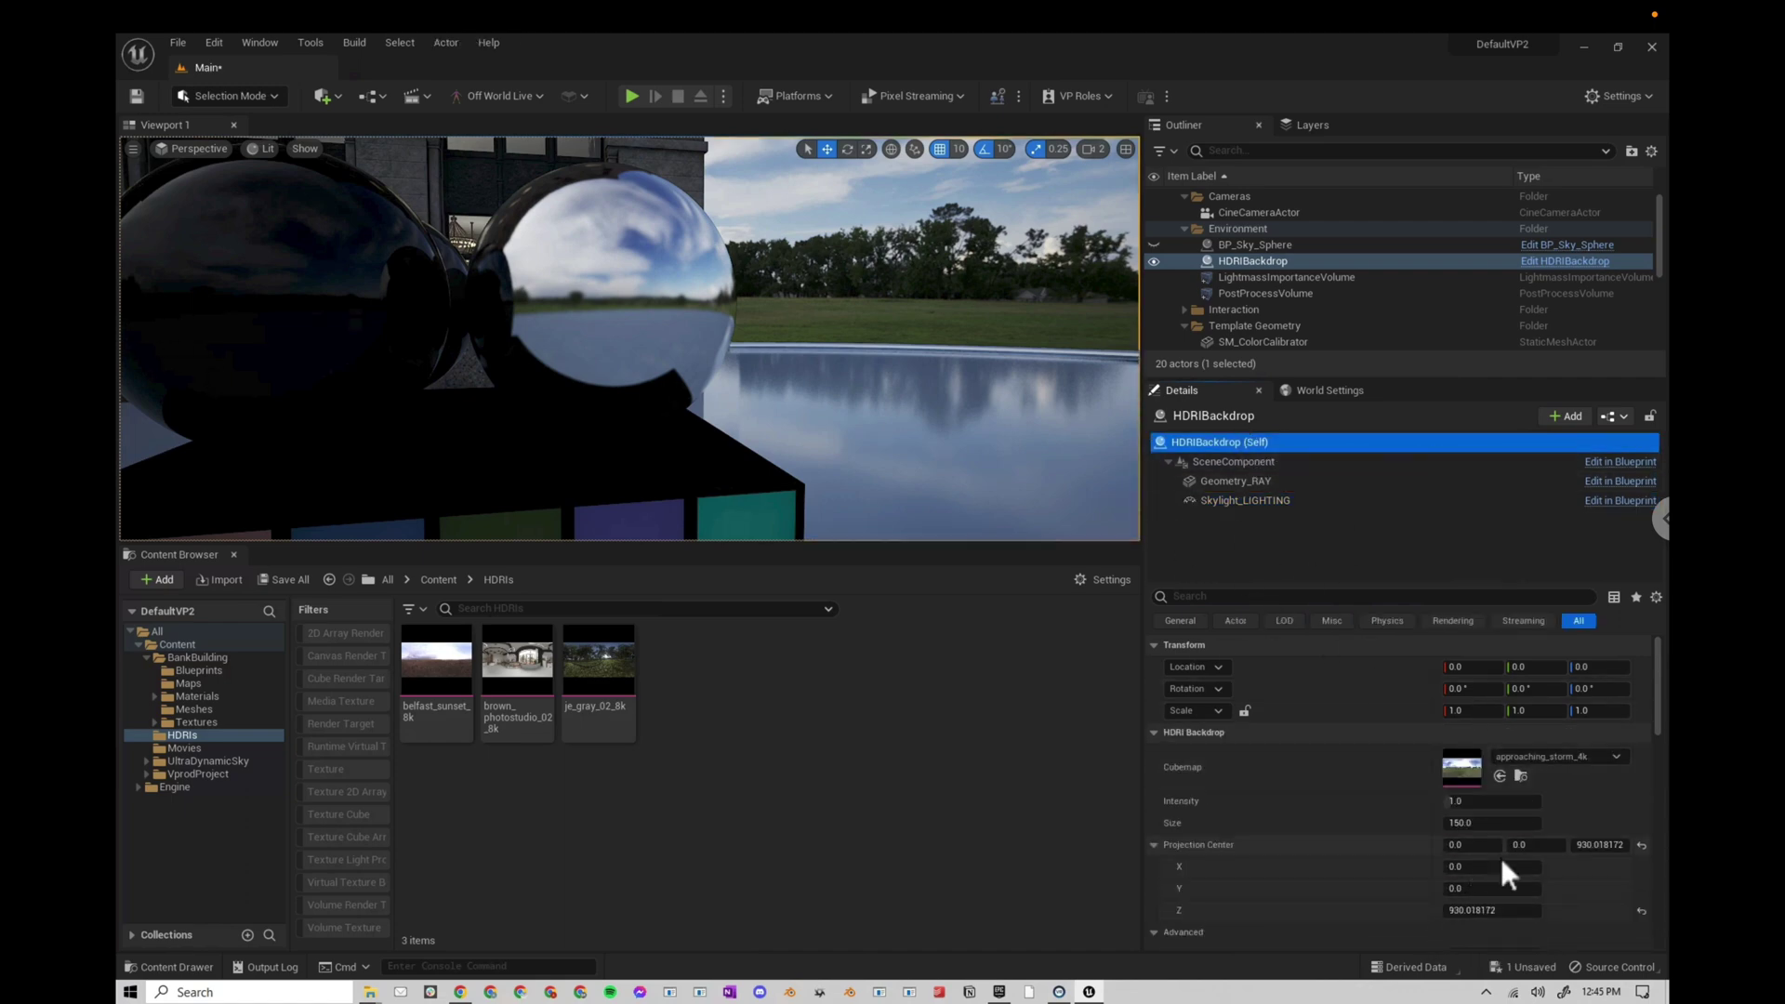
click(1487, 801)
text(0.04)
key(Return)
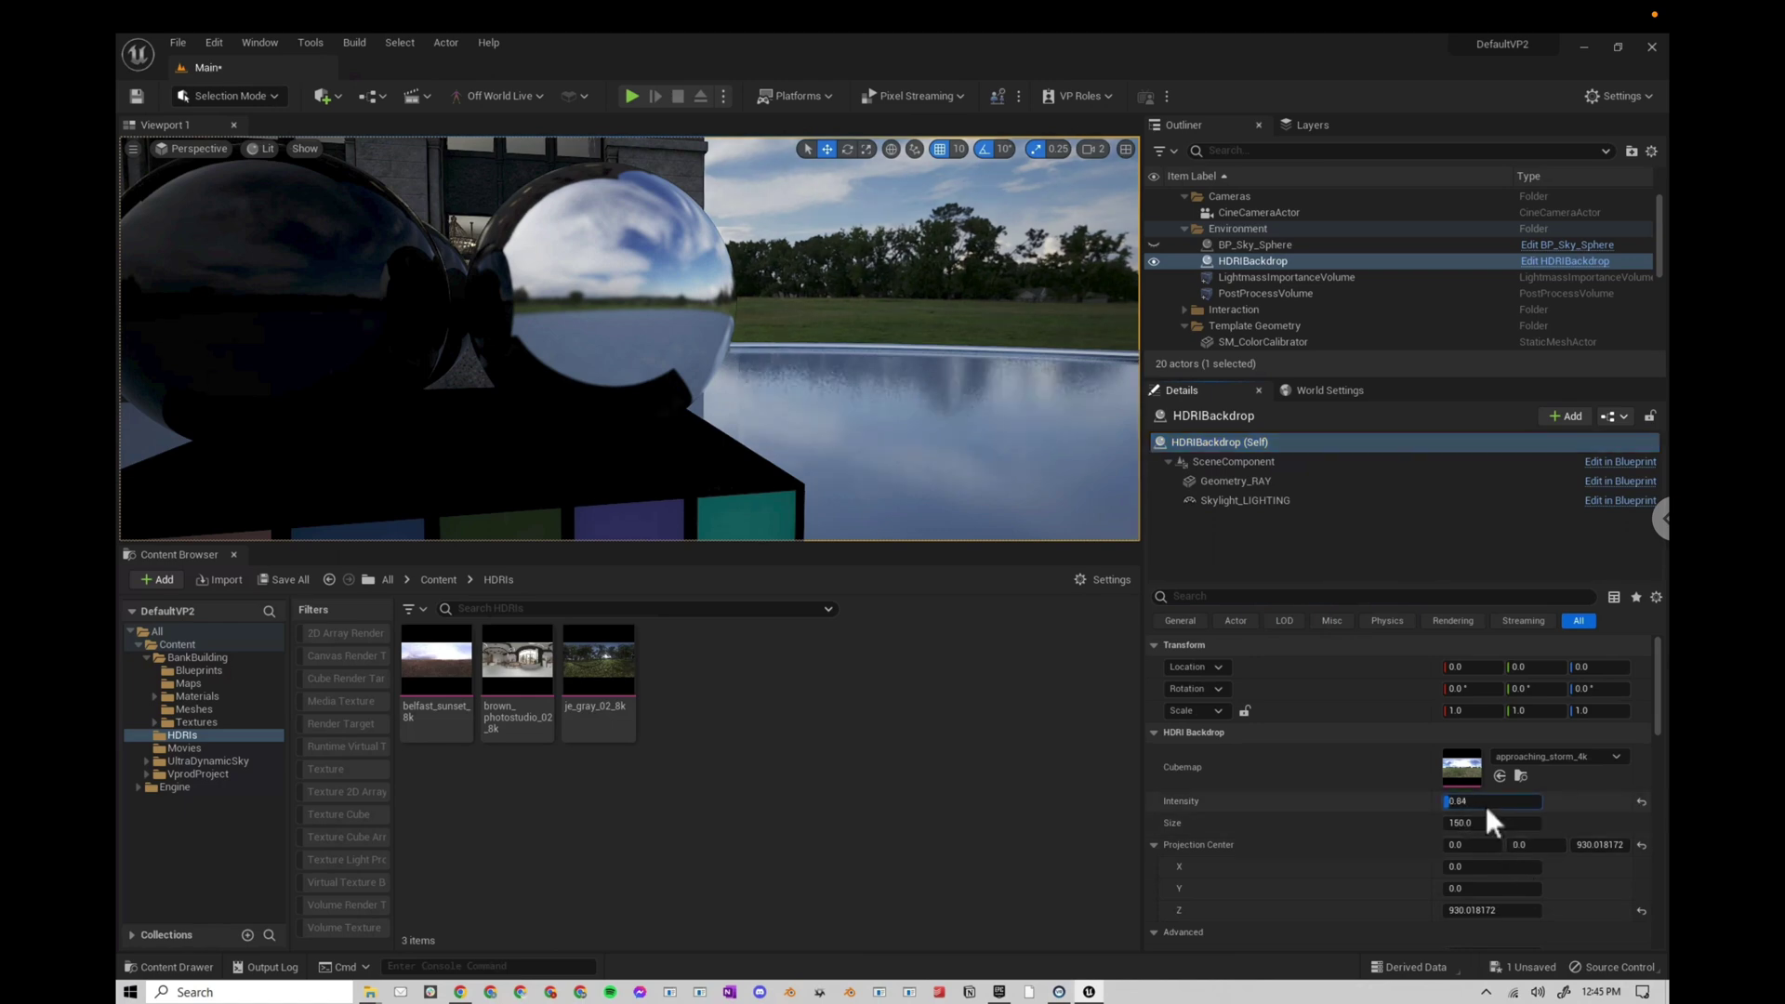
mouse_move(1477, 808)
mouse_down()
mouse_move(1559, 803)
mouse_move(1486, 801)
mouse_up()
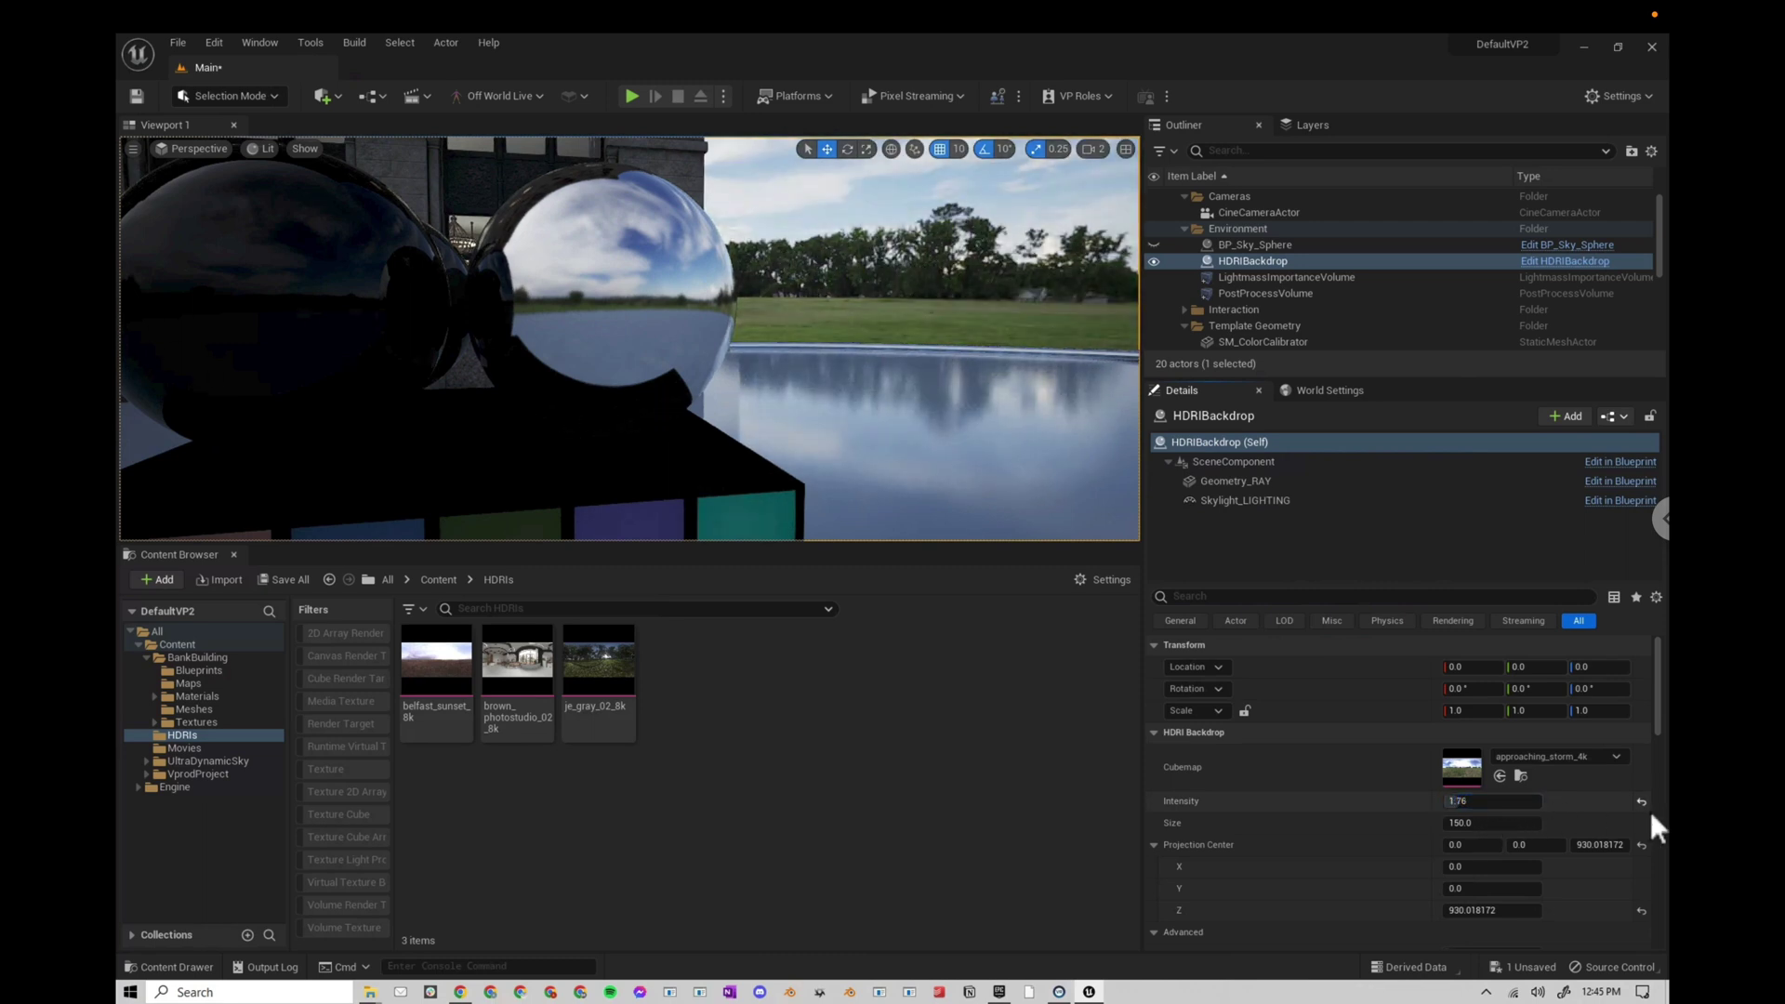
click(1644, 804)
- Raise the HDRIBackdrop's Intensity to about 2.36
click(1502, 805)
scroll(1508, 805, up, 12)
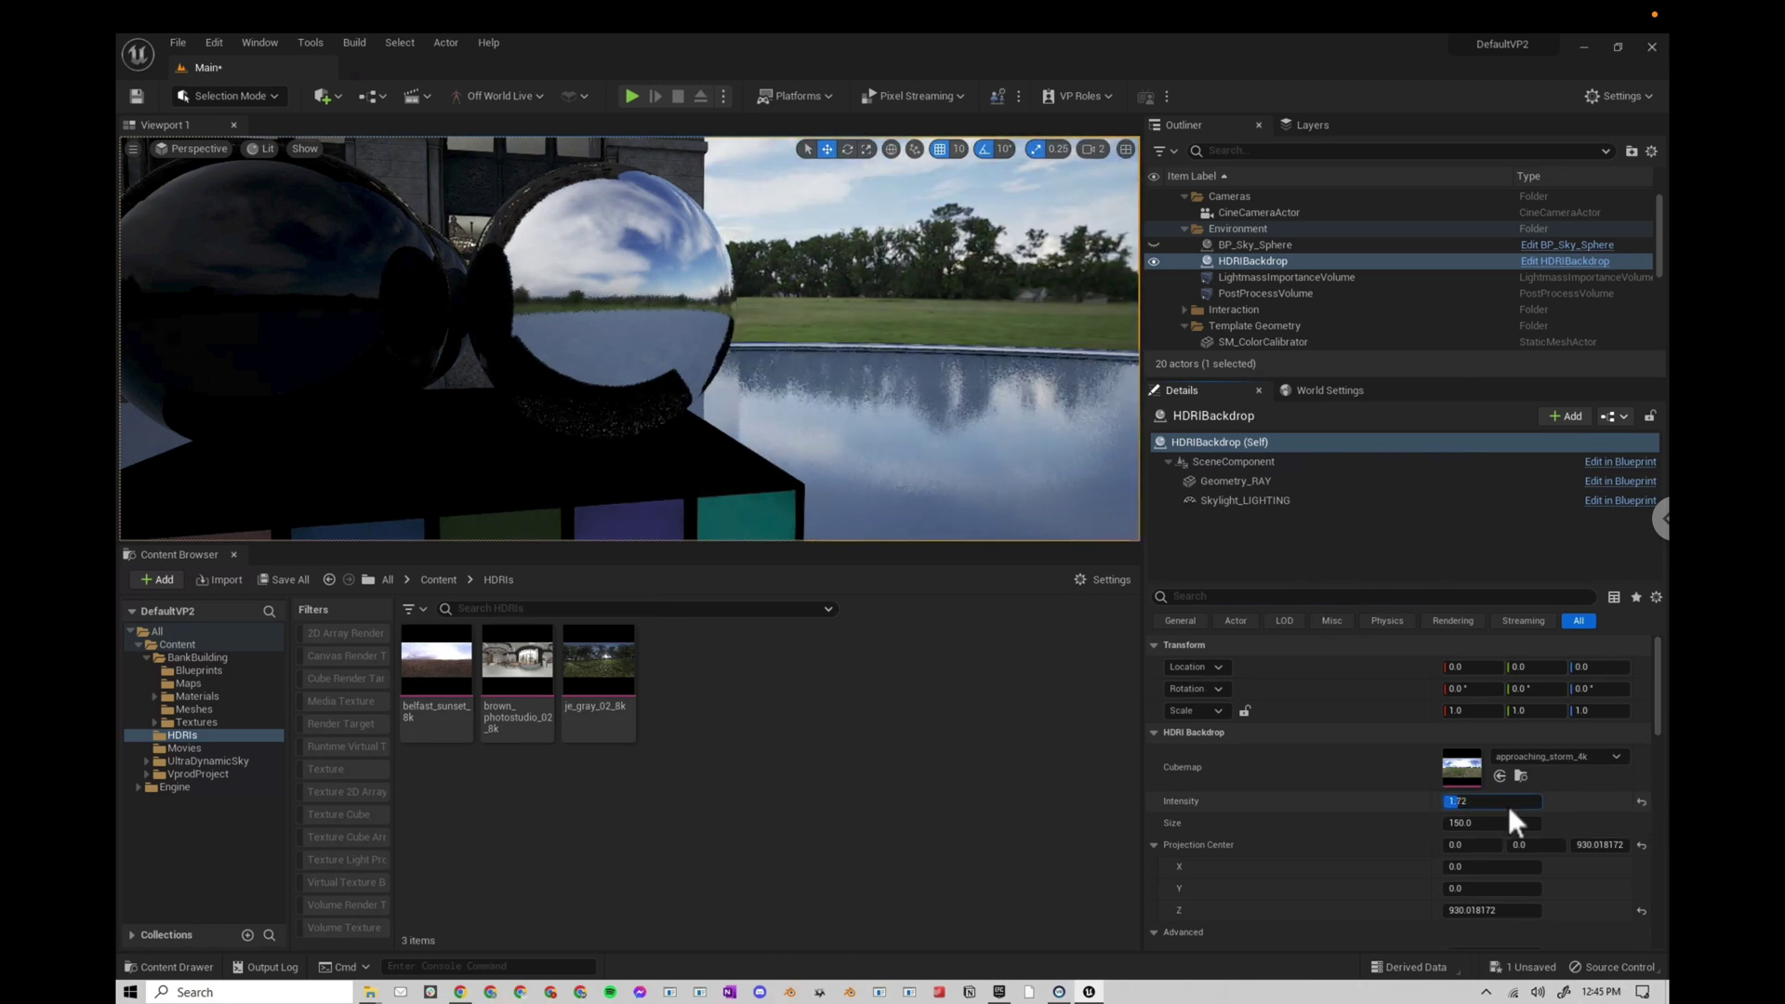
drag(1513, 806, 1515, 803)
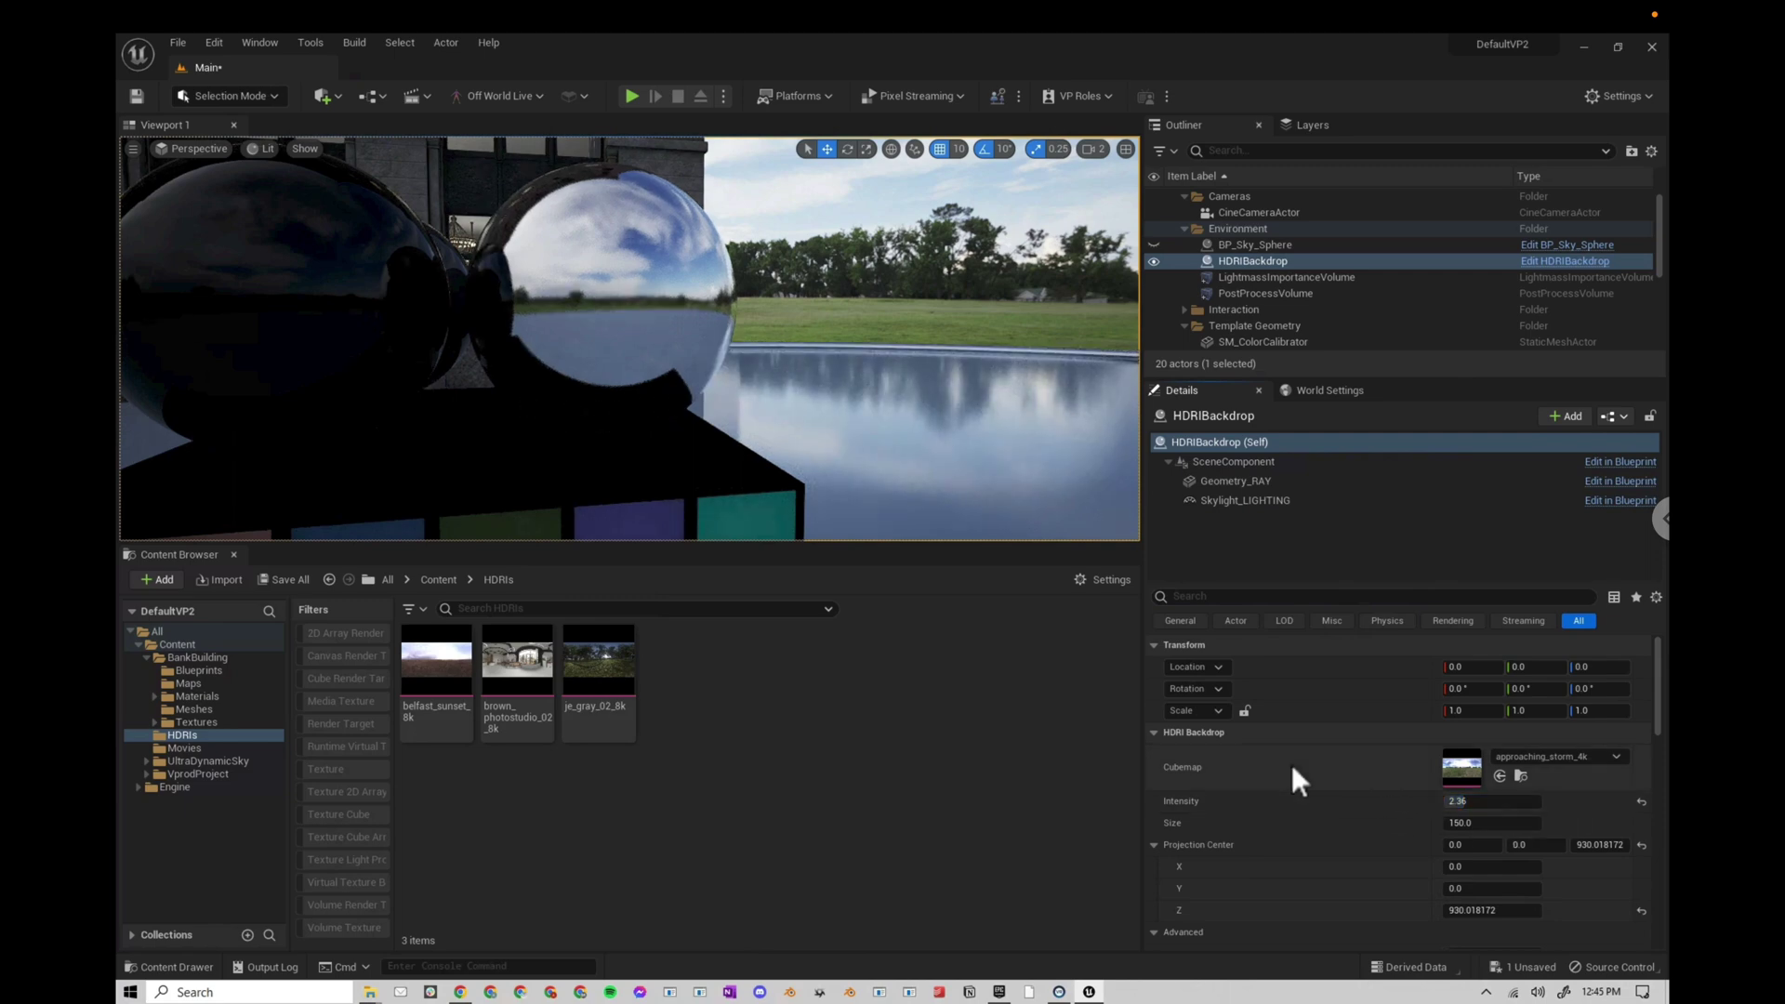
- Try an Intensity of 0.5 on the Skylight_LIGHTING component and bring it back to 1
click(1225, 499)
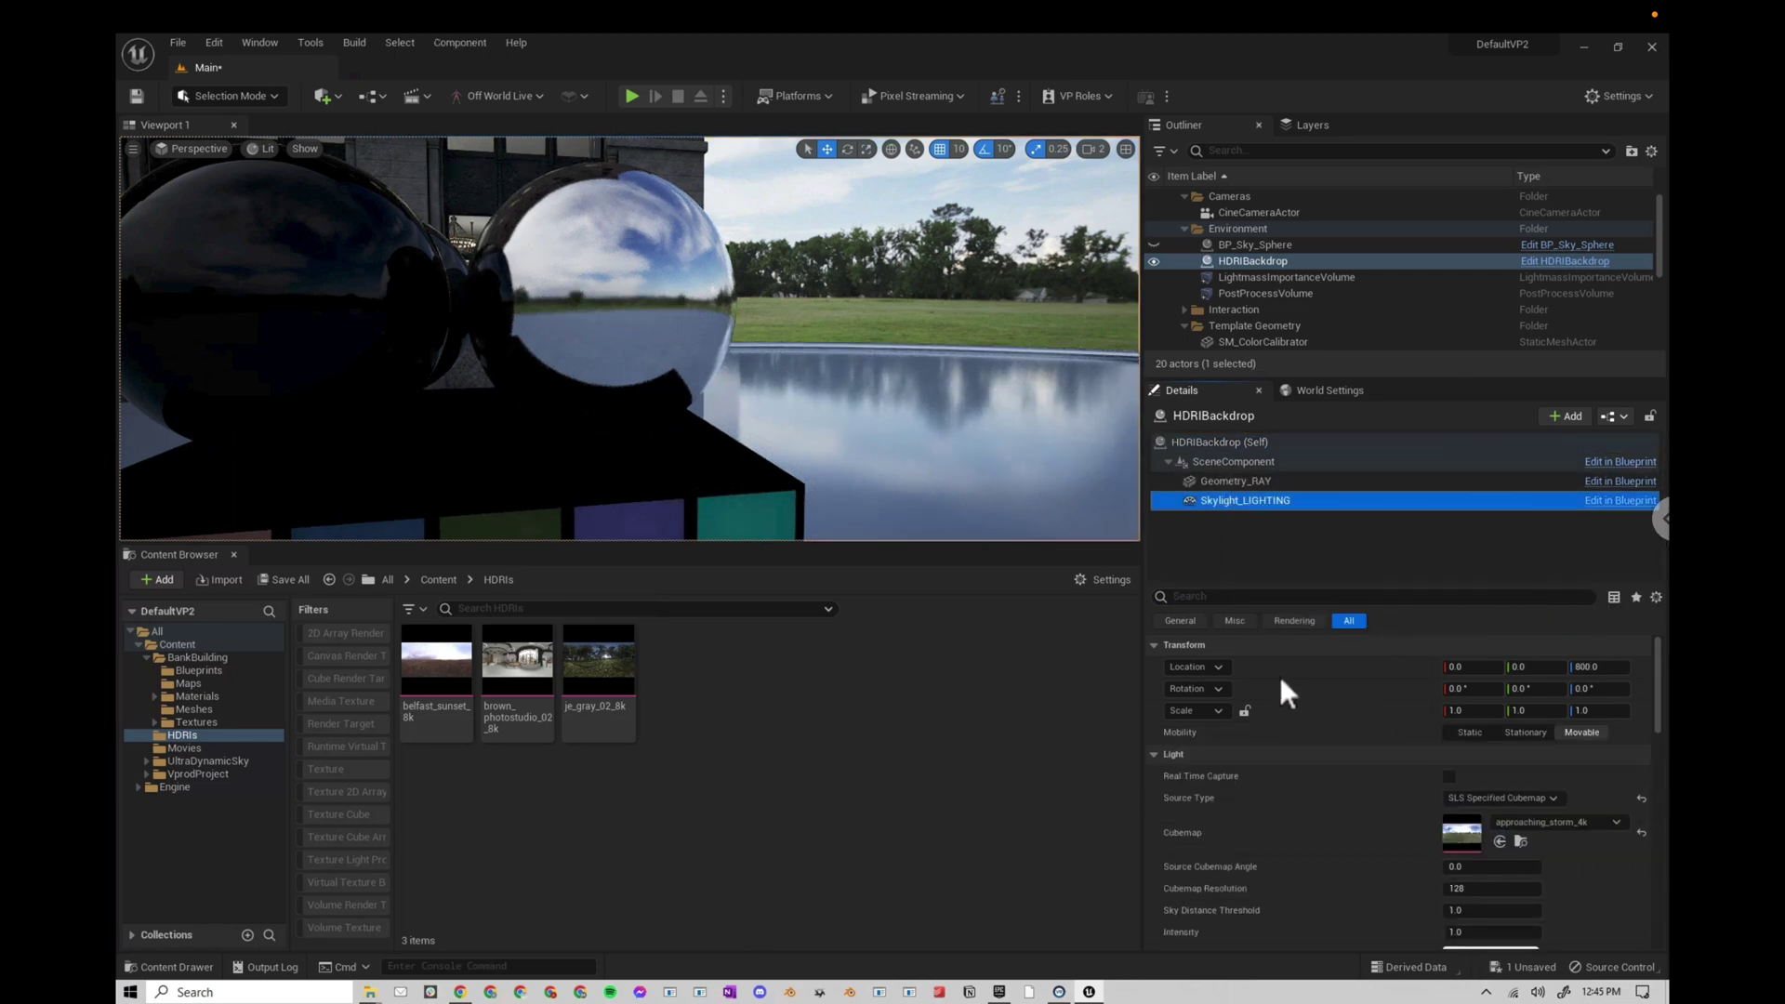
click(1458, 931)
text(0.5)
key(Return)
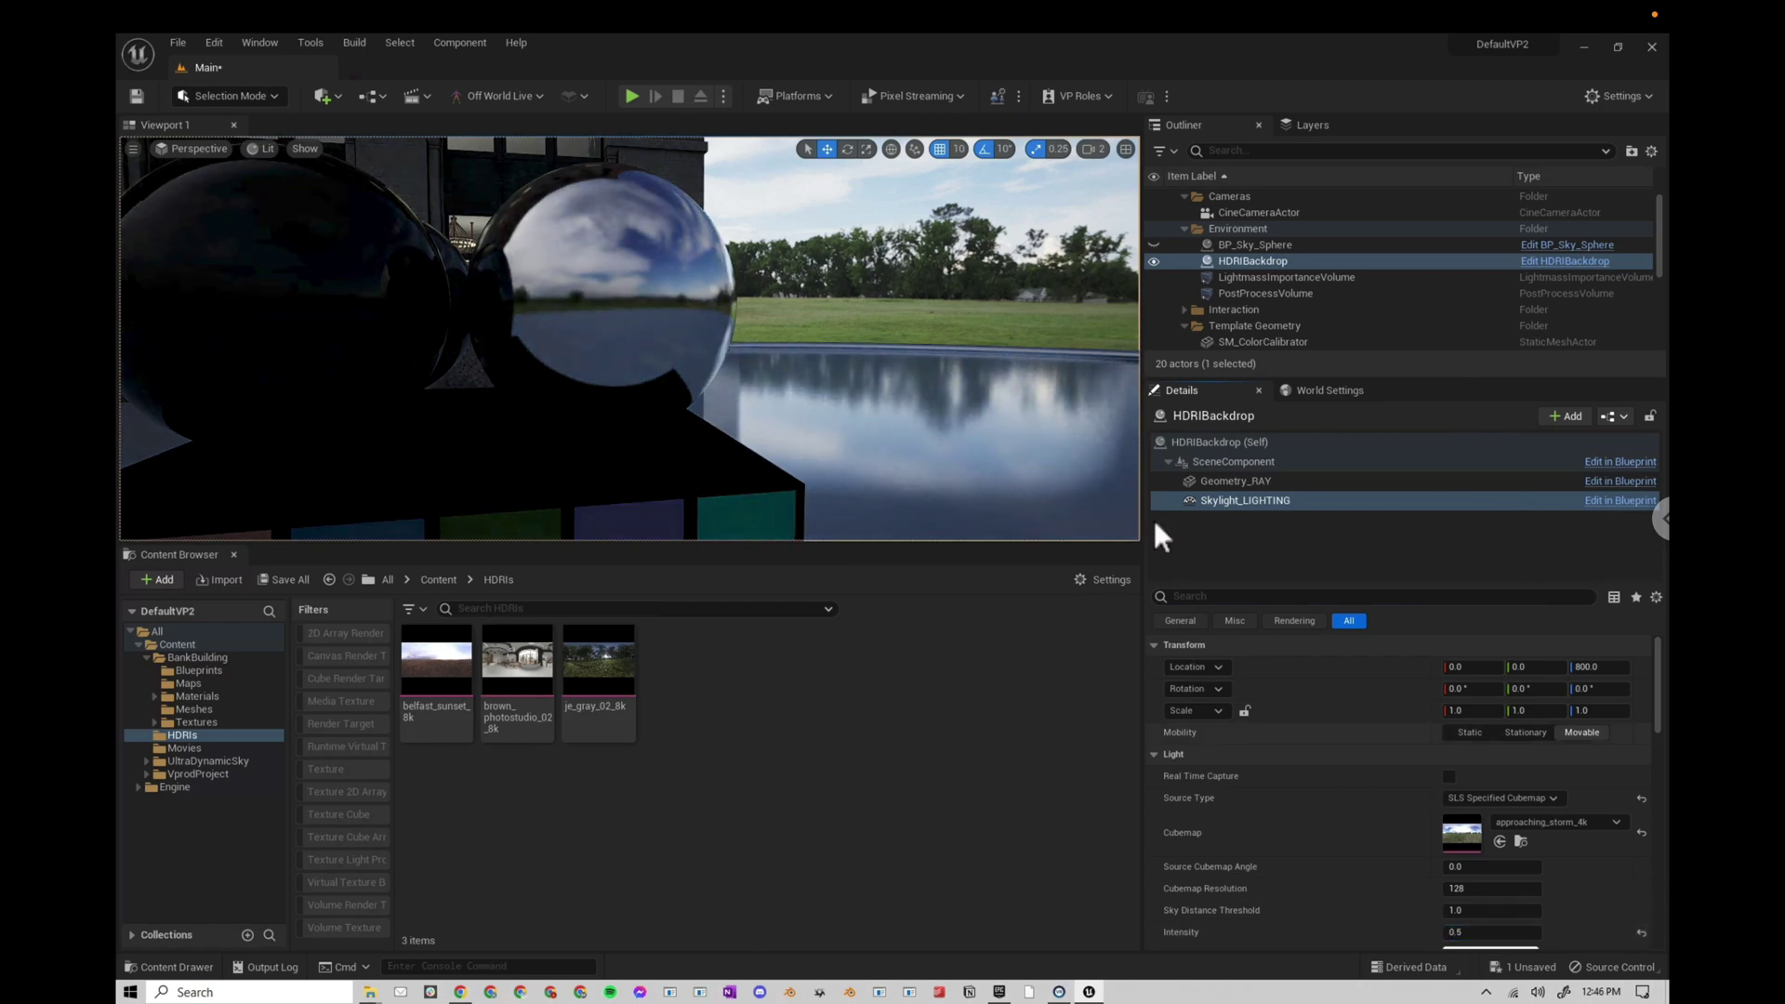
drag(1487, 937, 1481, 935)
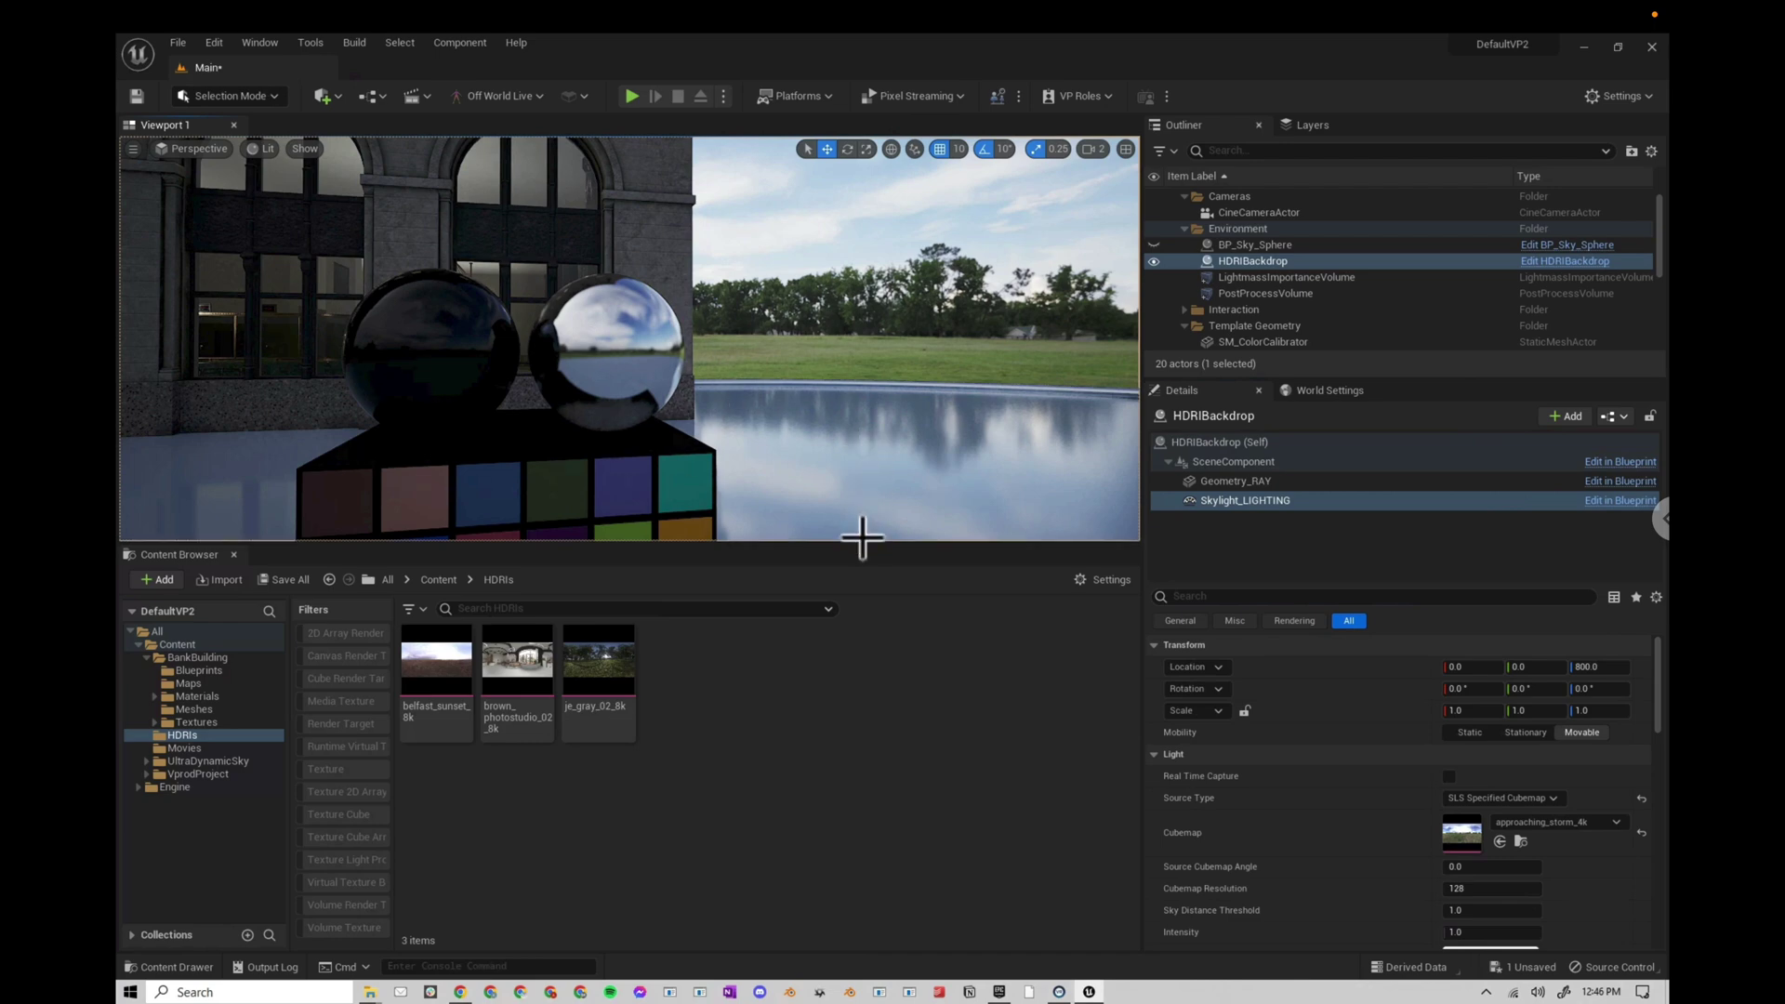
- Enlarge the viewport by reducing the height of the Content Browser
drag(864, 569, 870, 731)
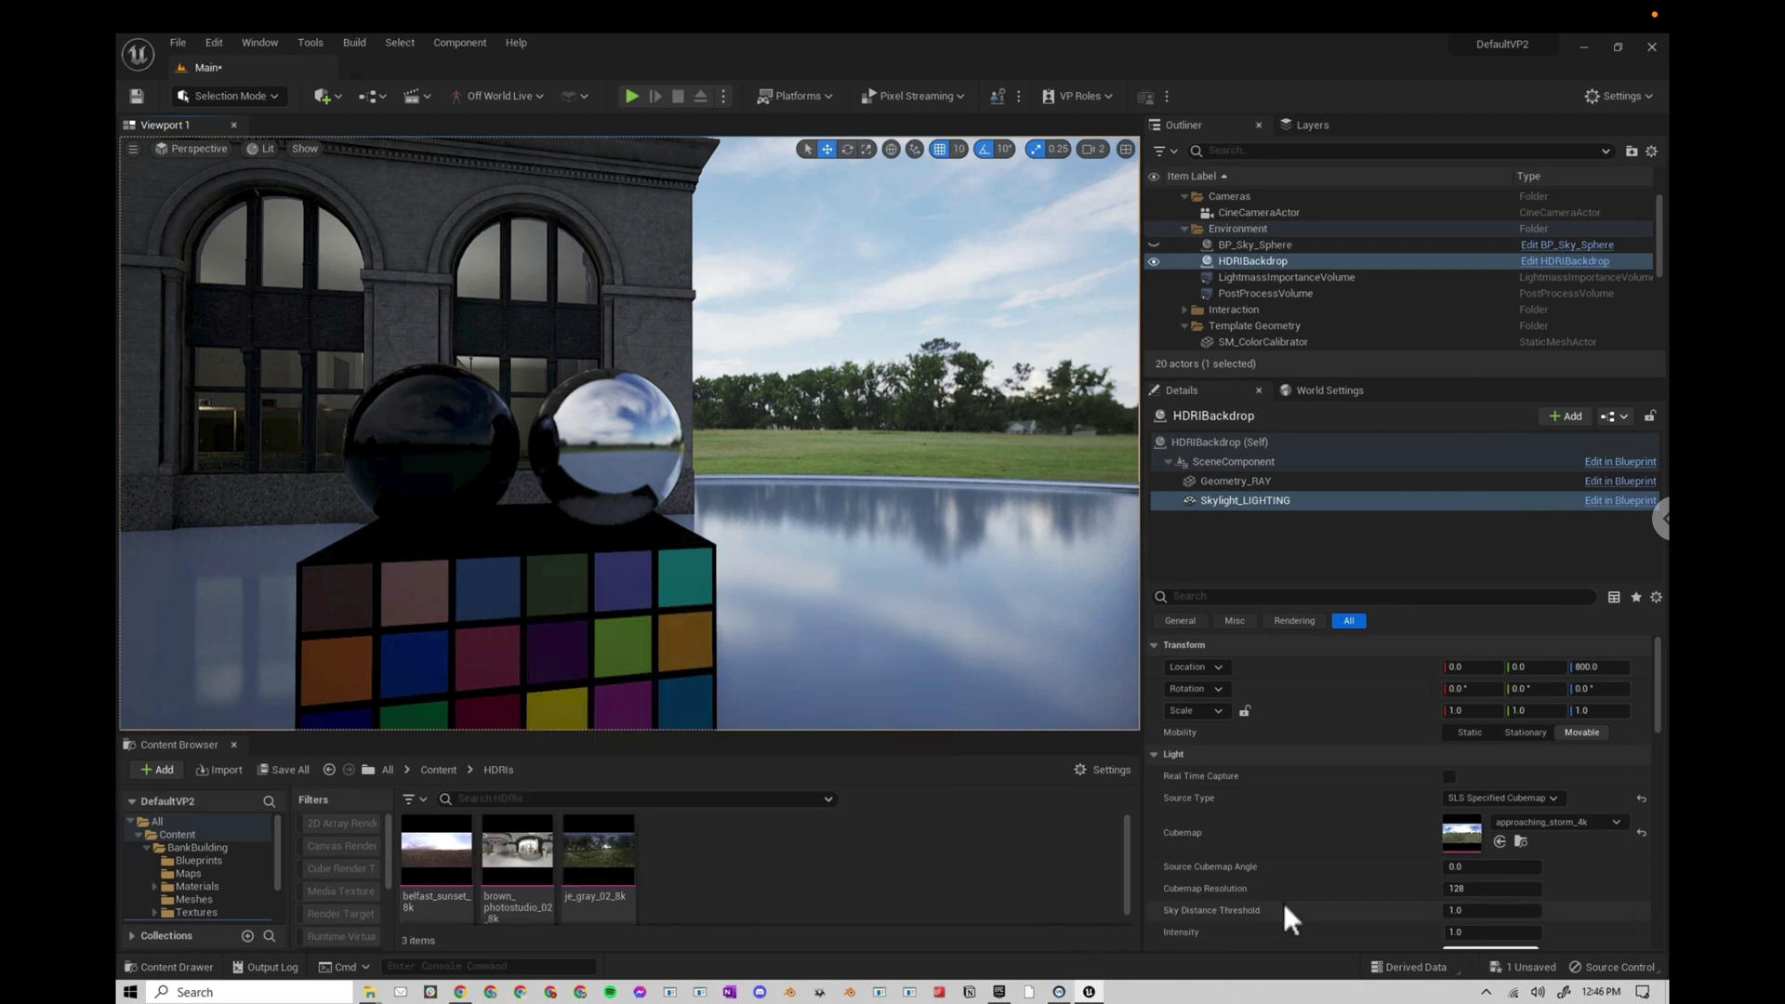
- Assign the belfast_sunset_8k HDRI as the HDRIBackdrop's Cubemap and set the backdrop's Intensity to 1
click(1234, 500)
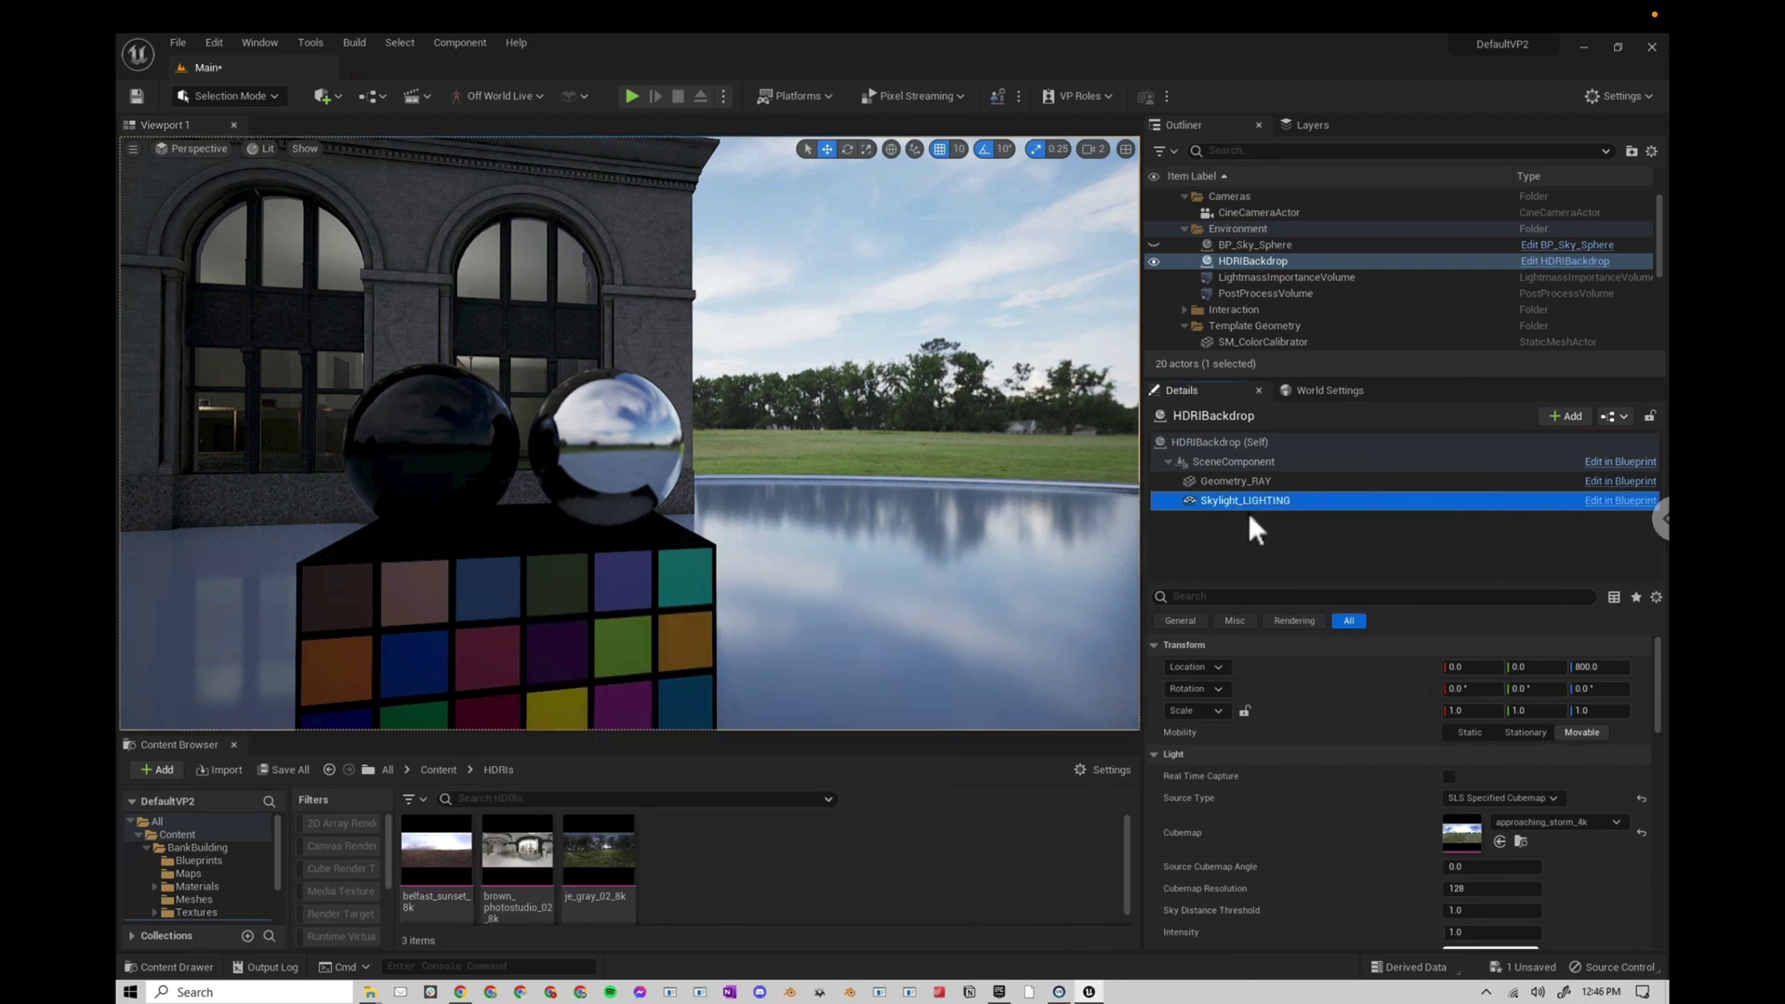
click(1214, 446)
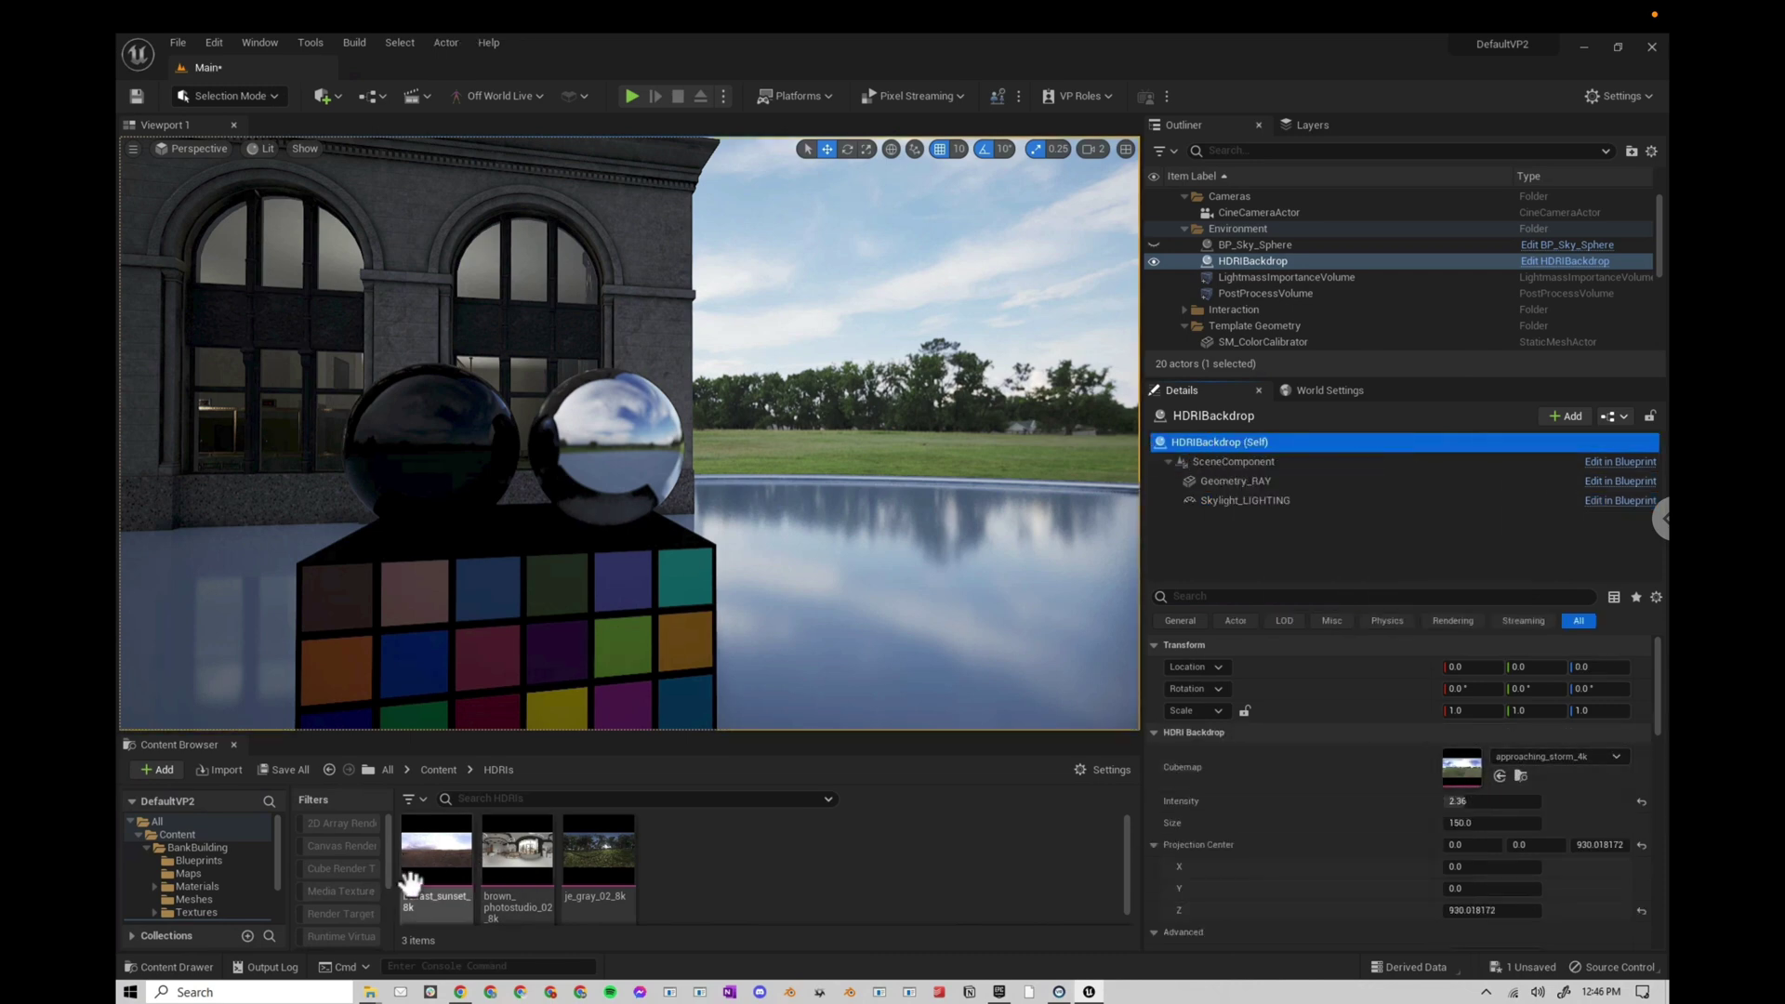
drag(416, 878, 1465, 766)
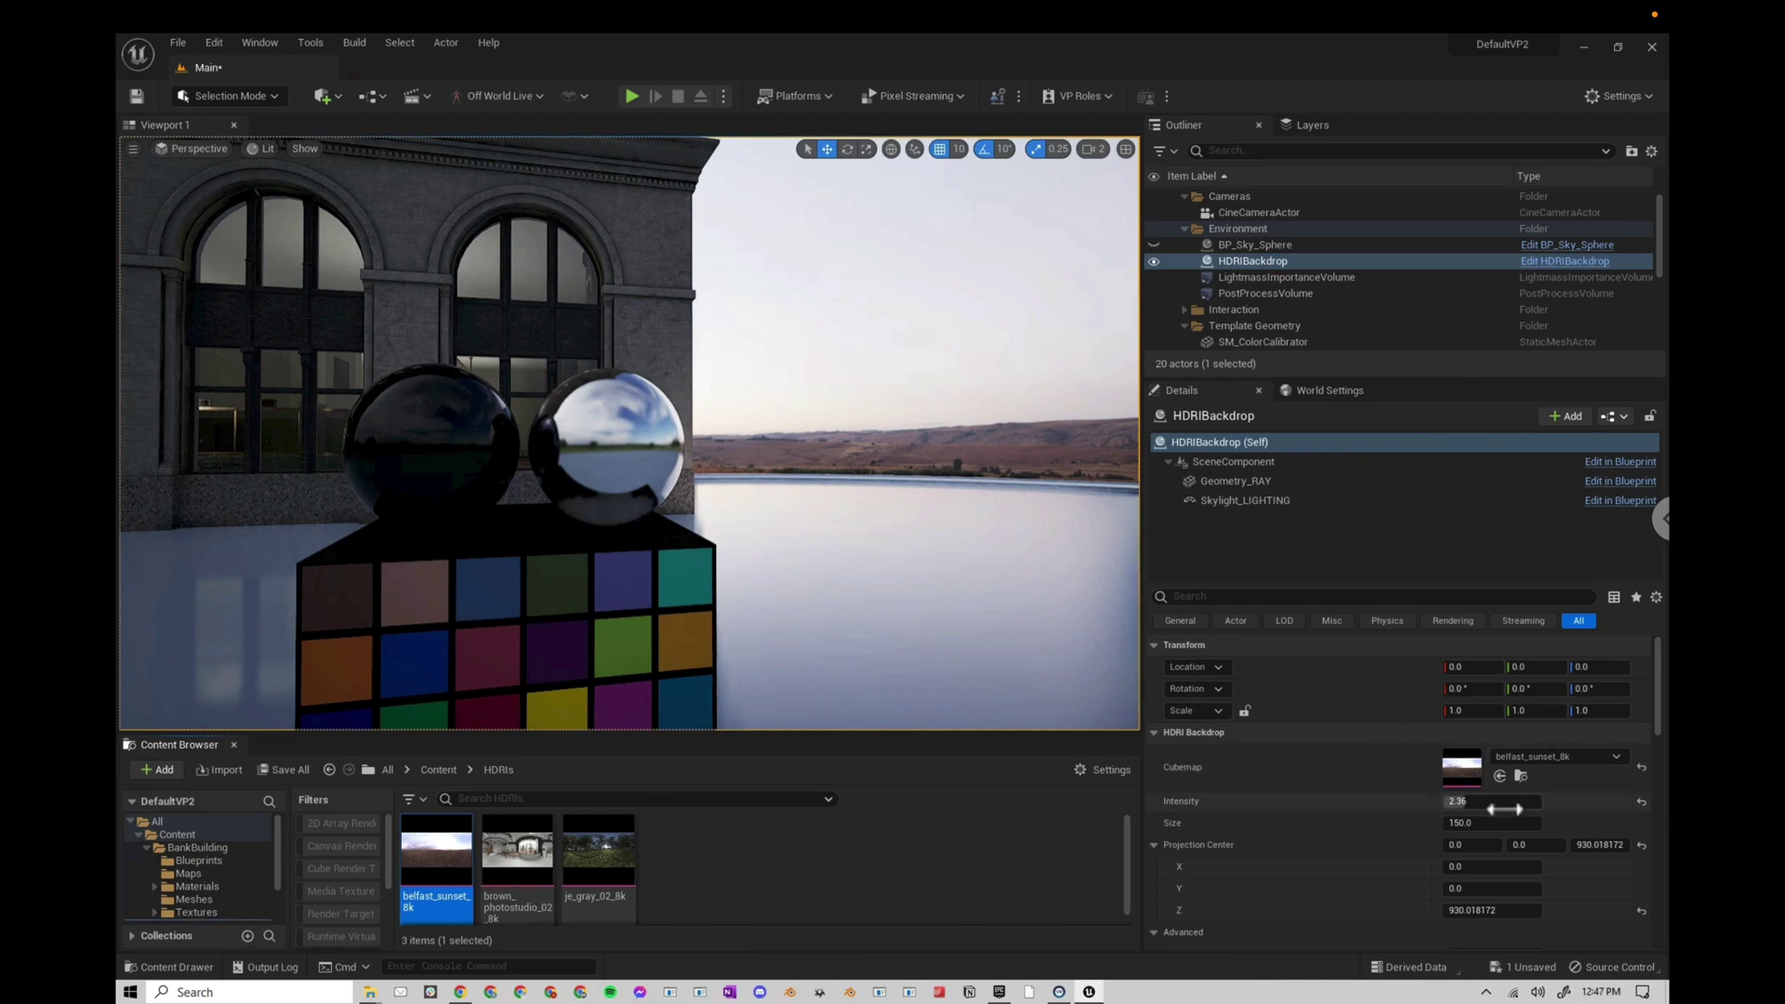
key(Return)
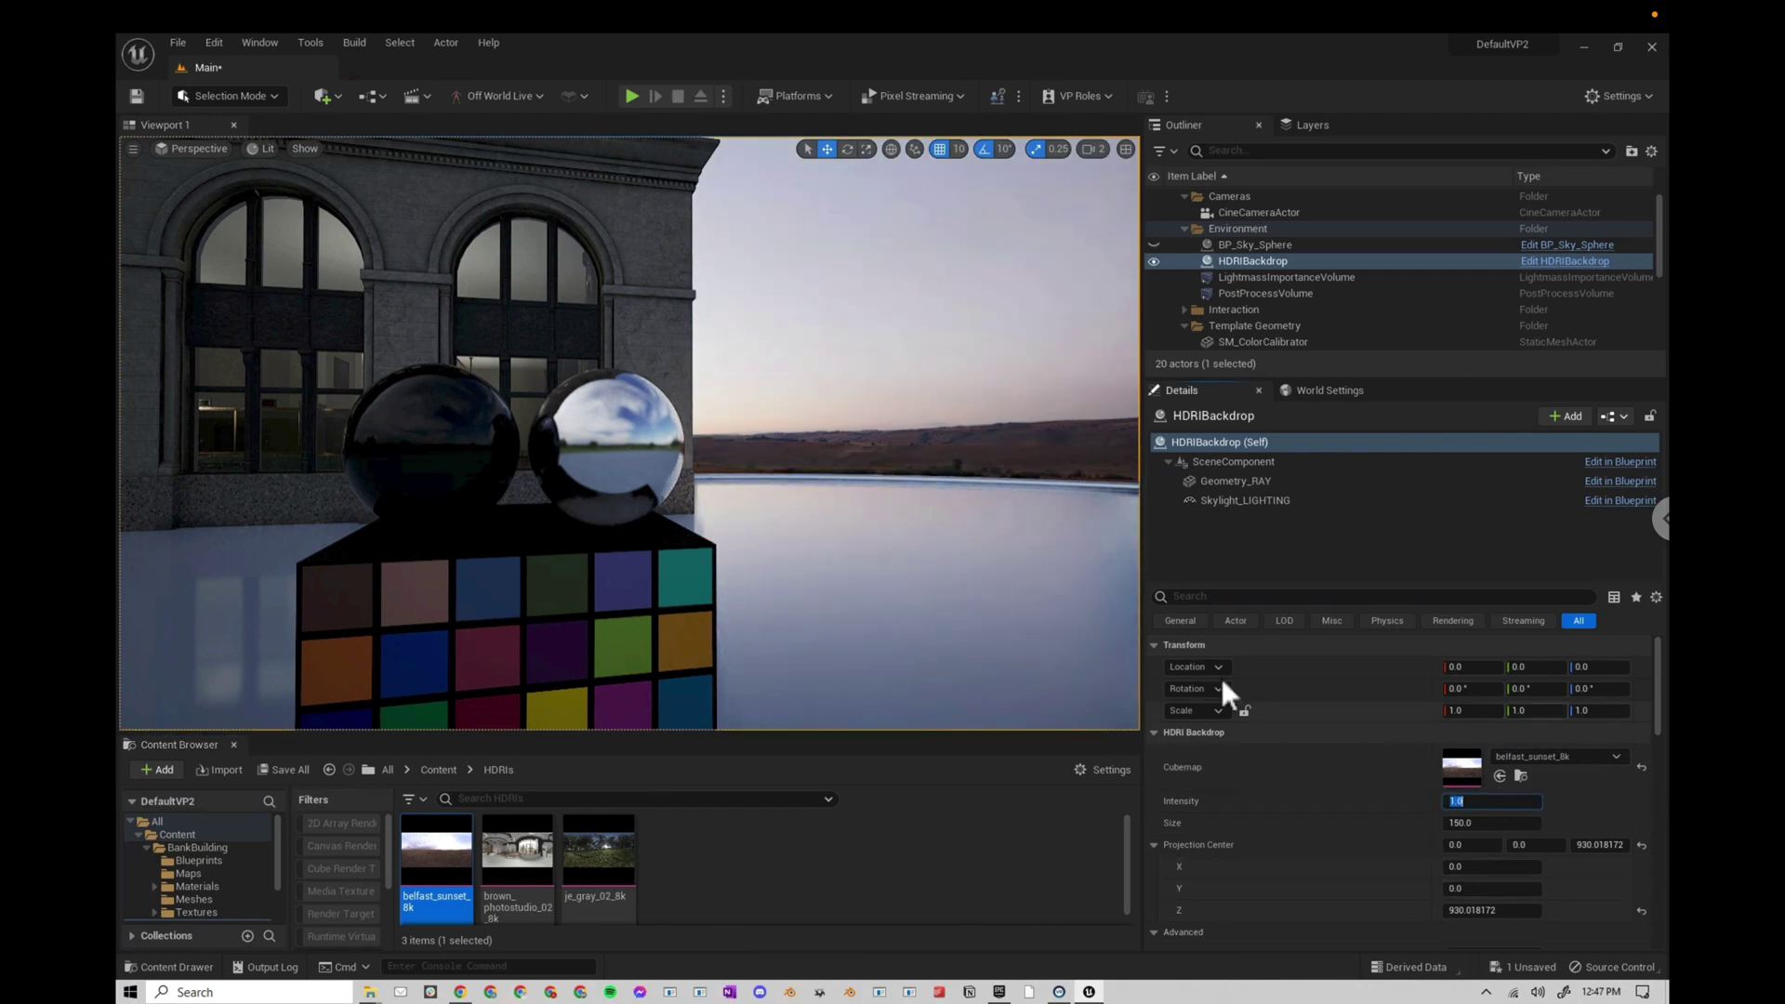
- Try a Cubemap Resolution of 4096 on the Skylight_LIGHTING component to sharpen the chrome ball's reflection
click(1220, 502)
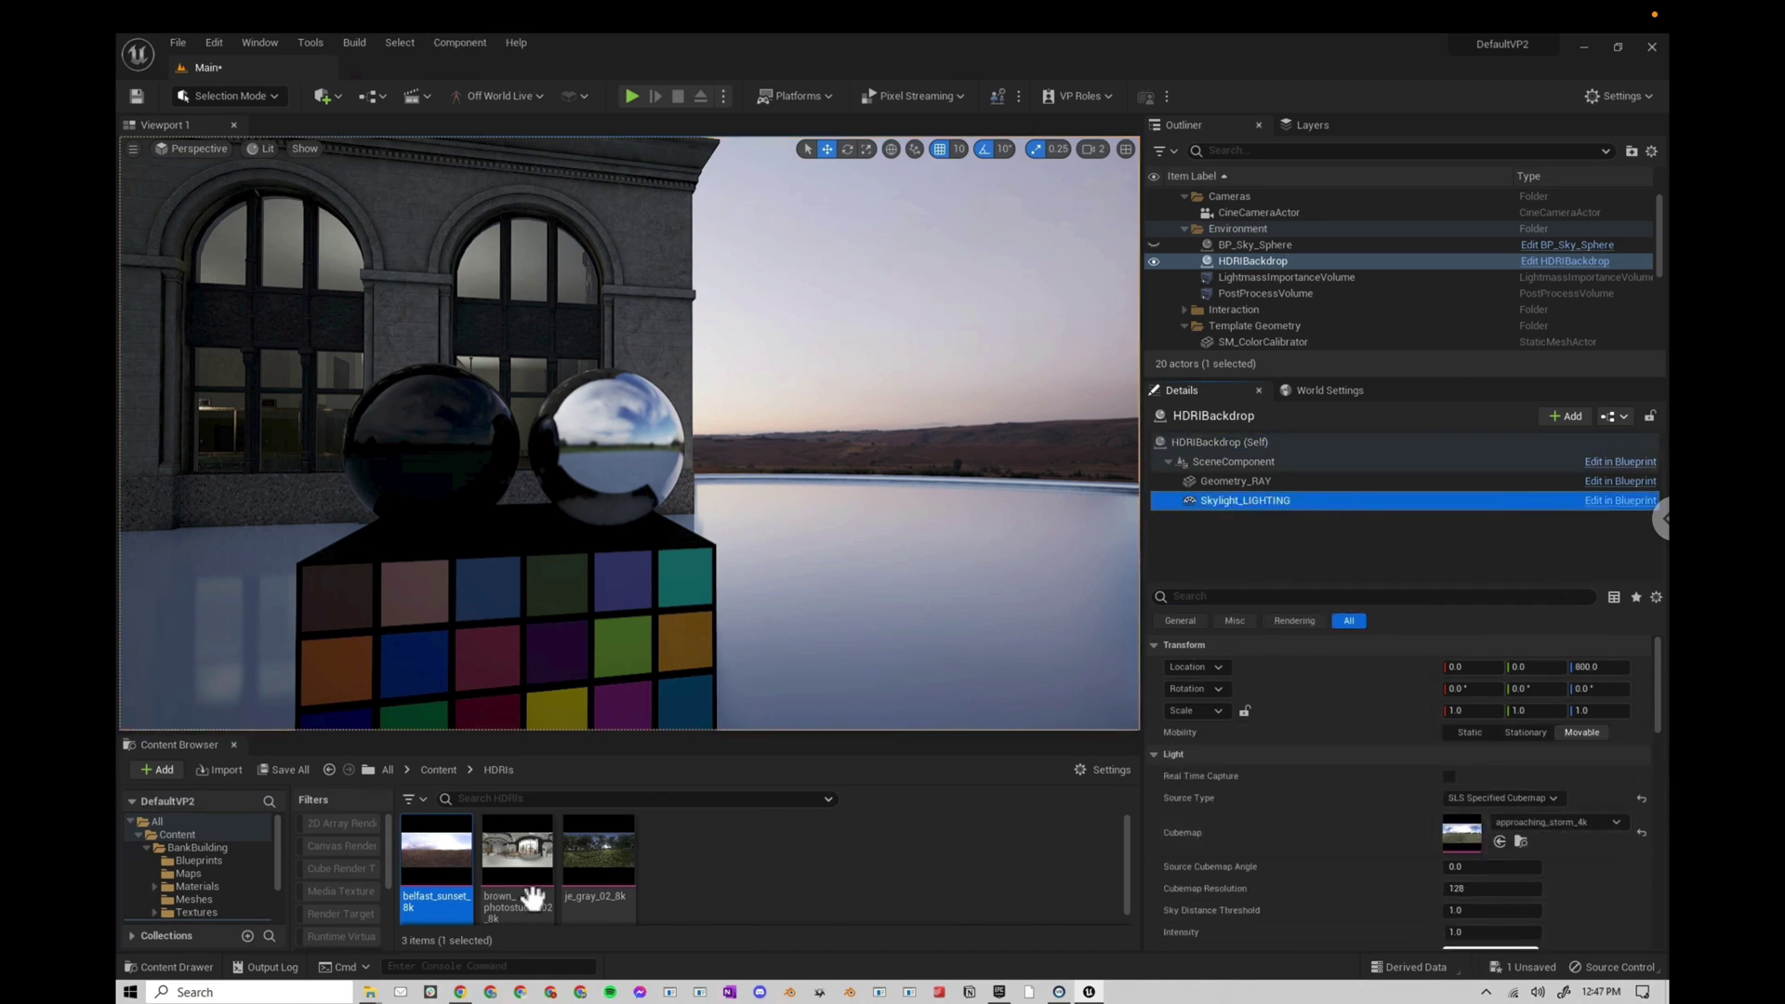
click(1246, 444)
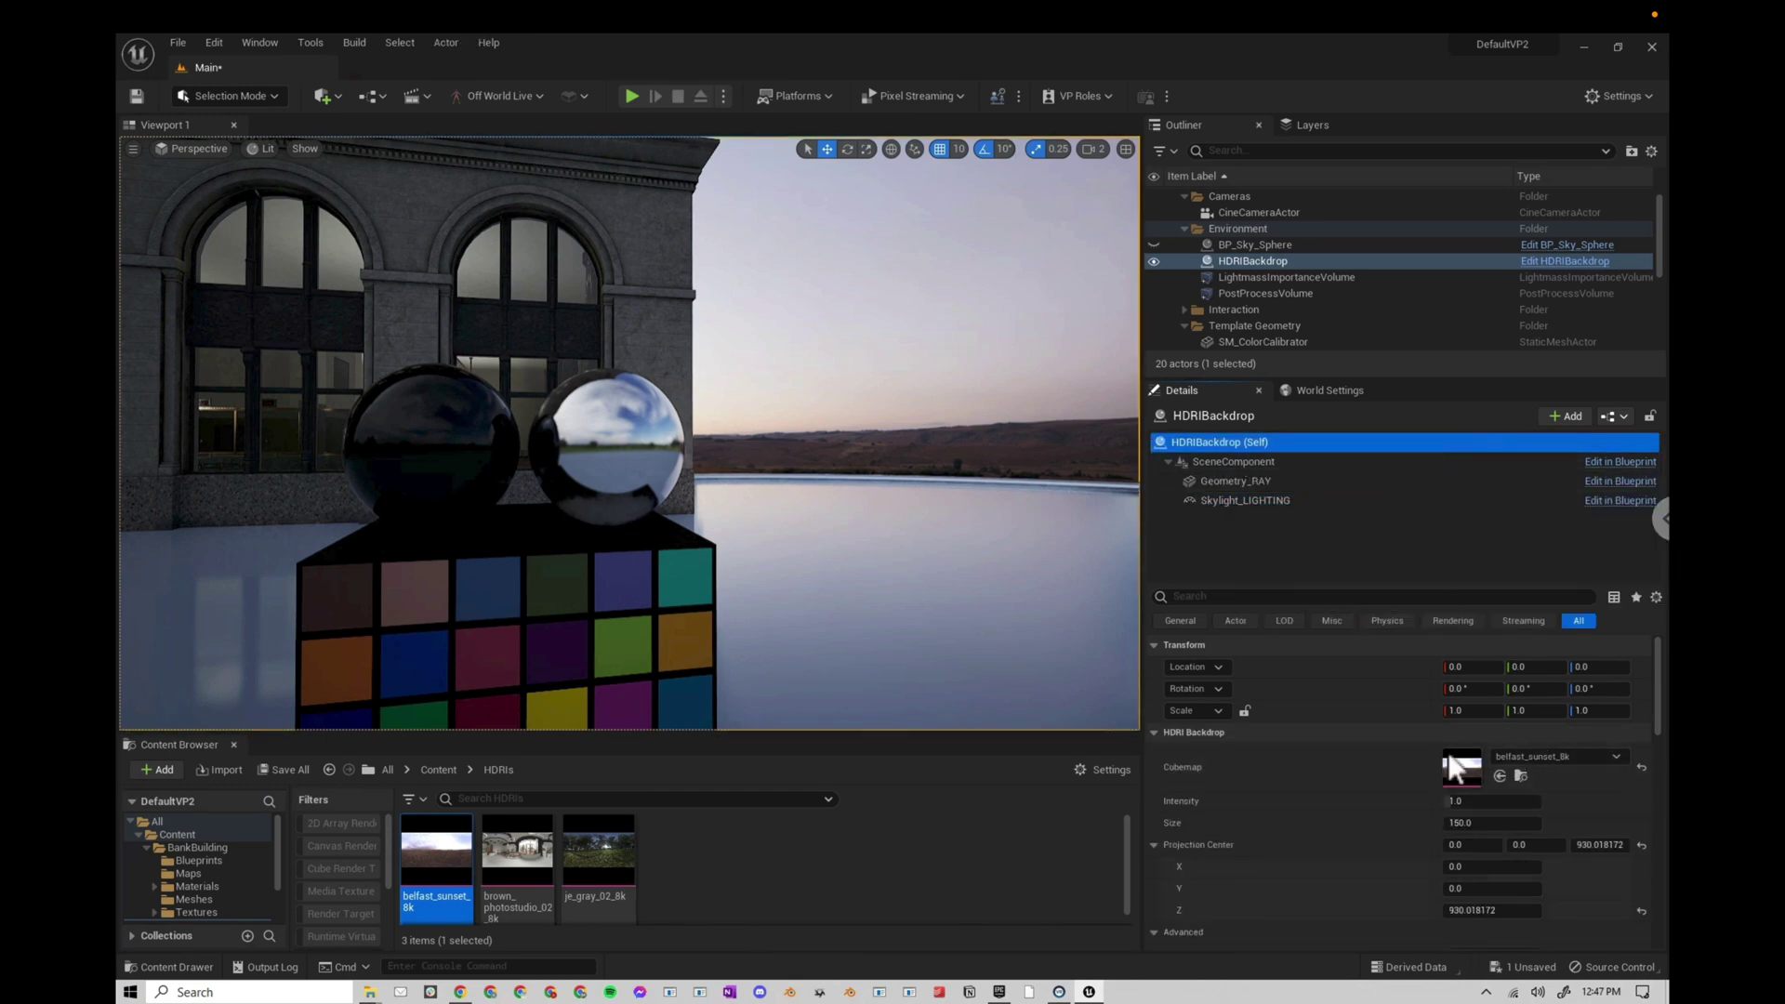
scroll(701, 554, up, 8)
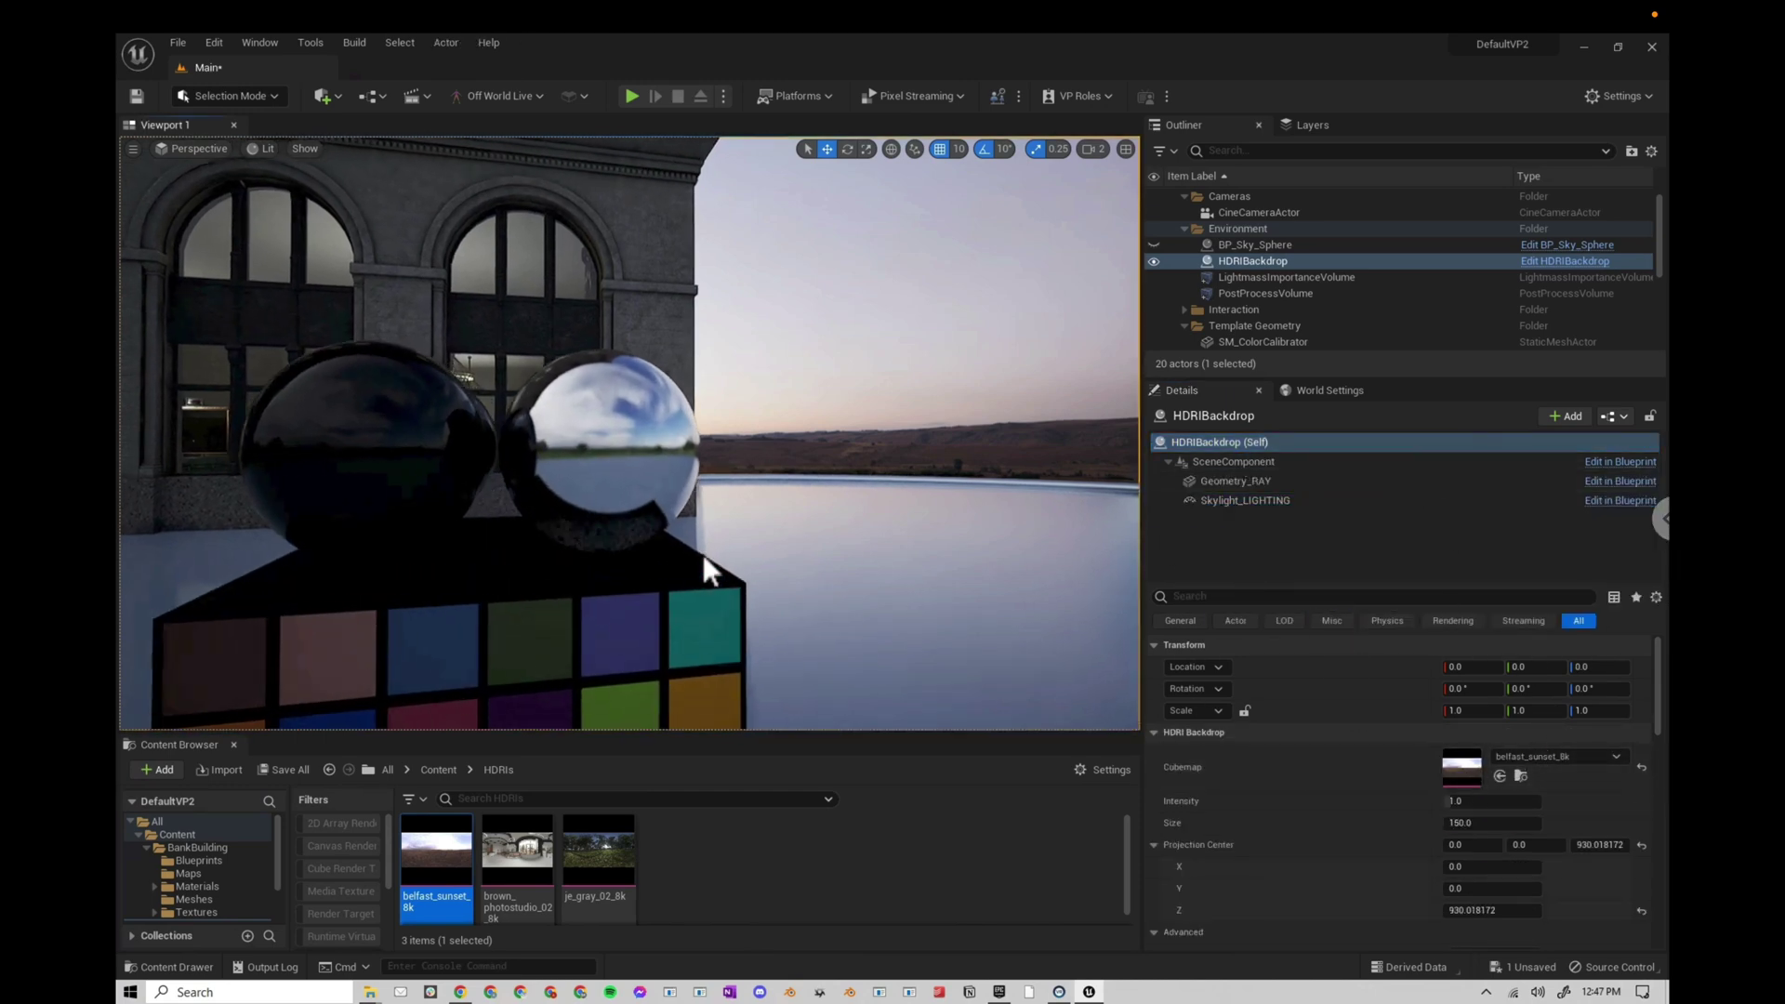
scroll(703, 554, up, 1)
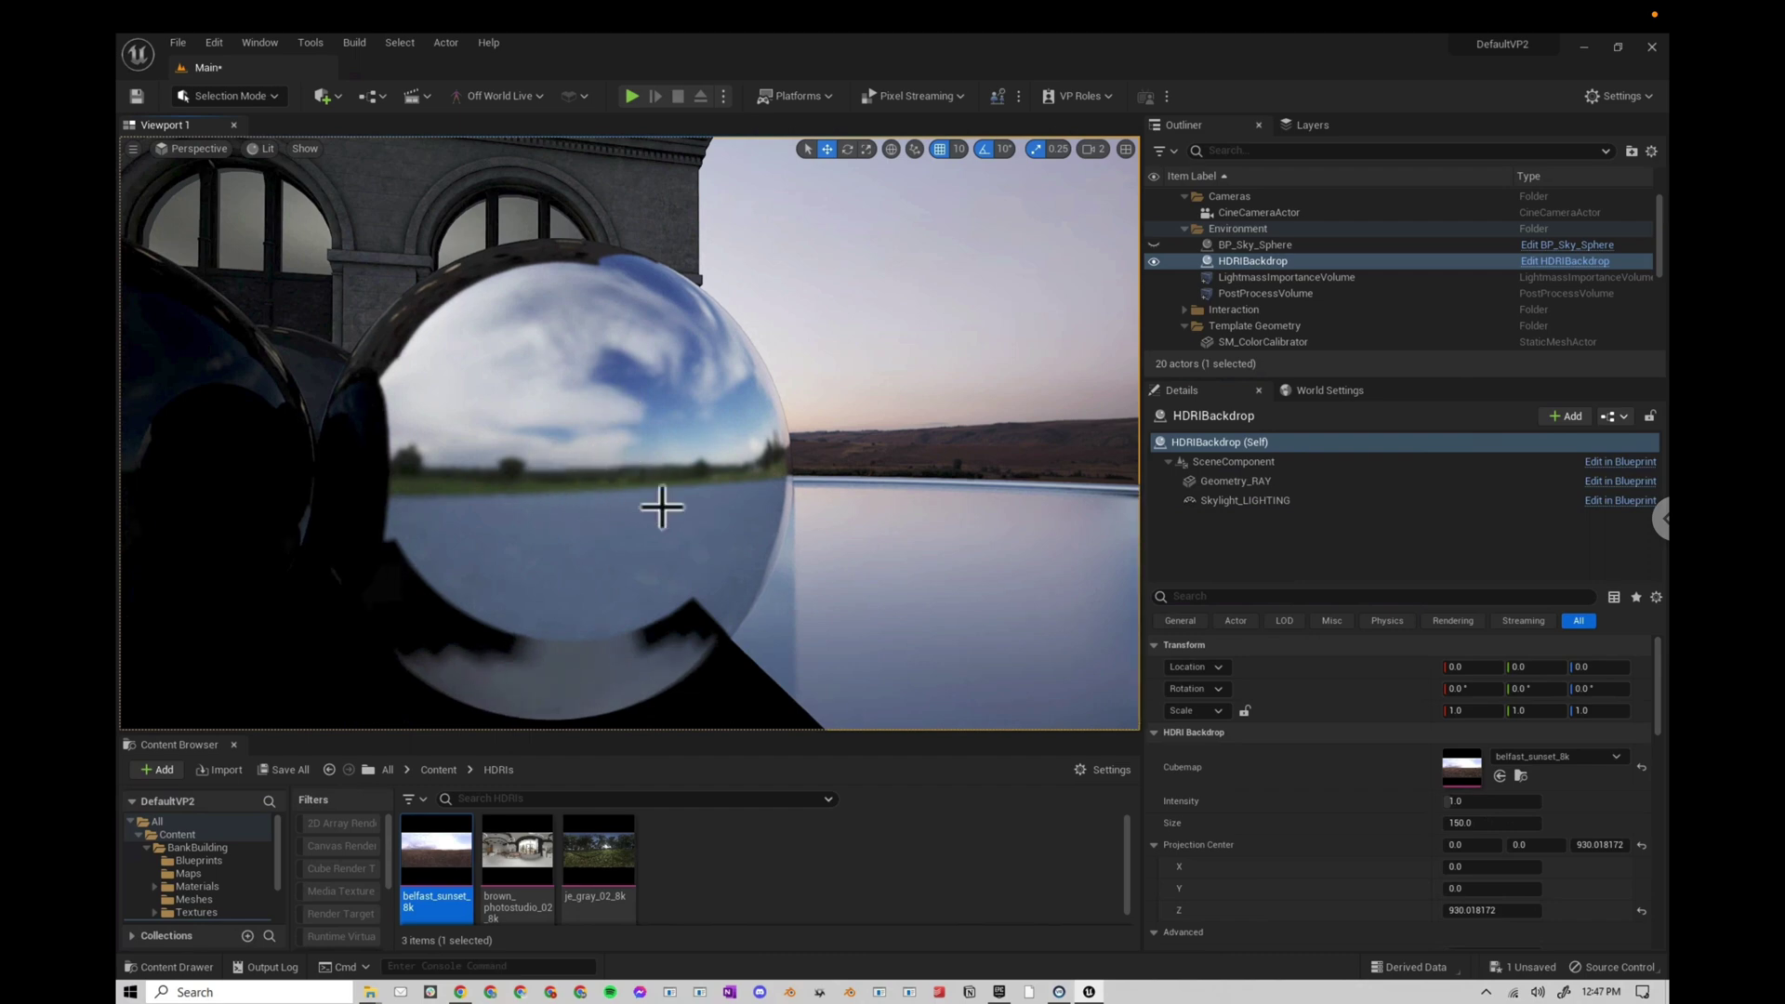
right_drag(790, 492, 733, 493)
scroll(732, 492, up, 2)
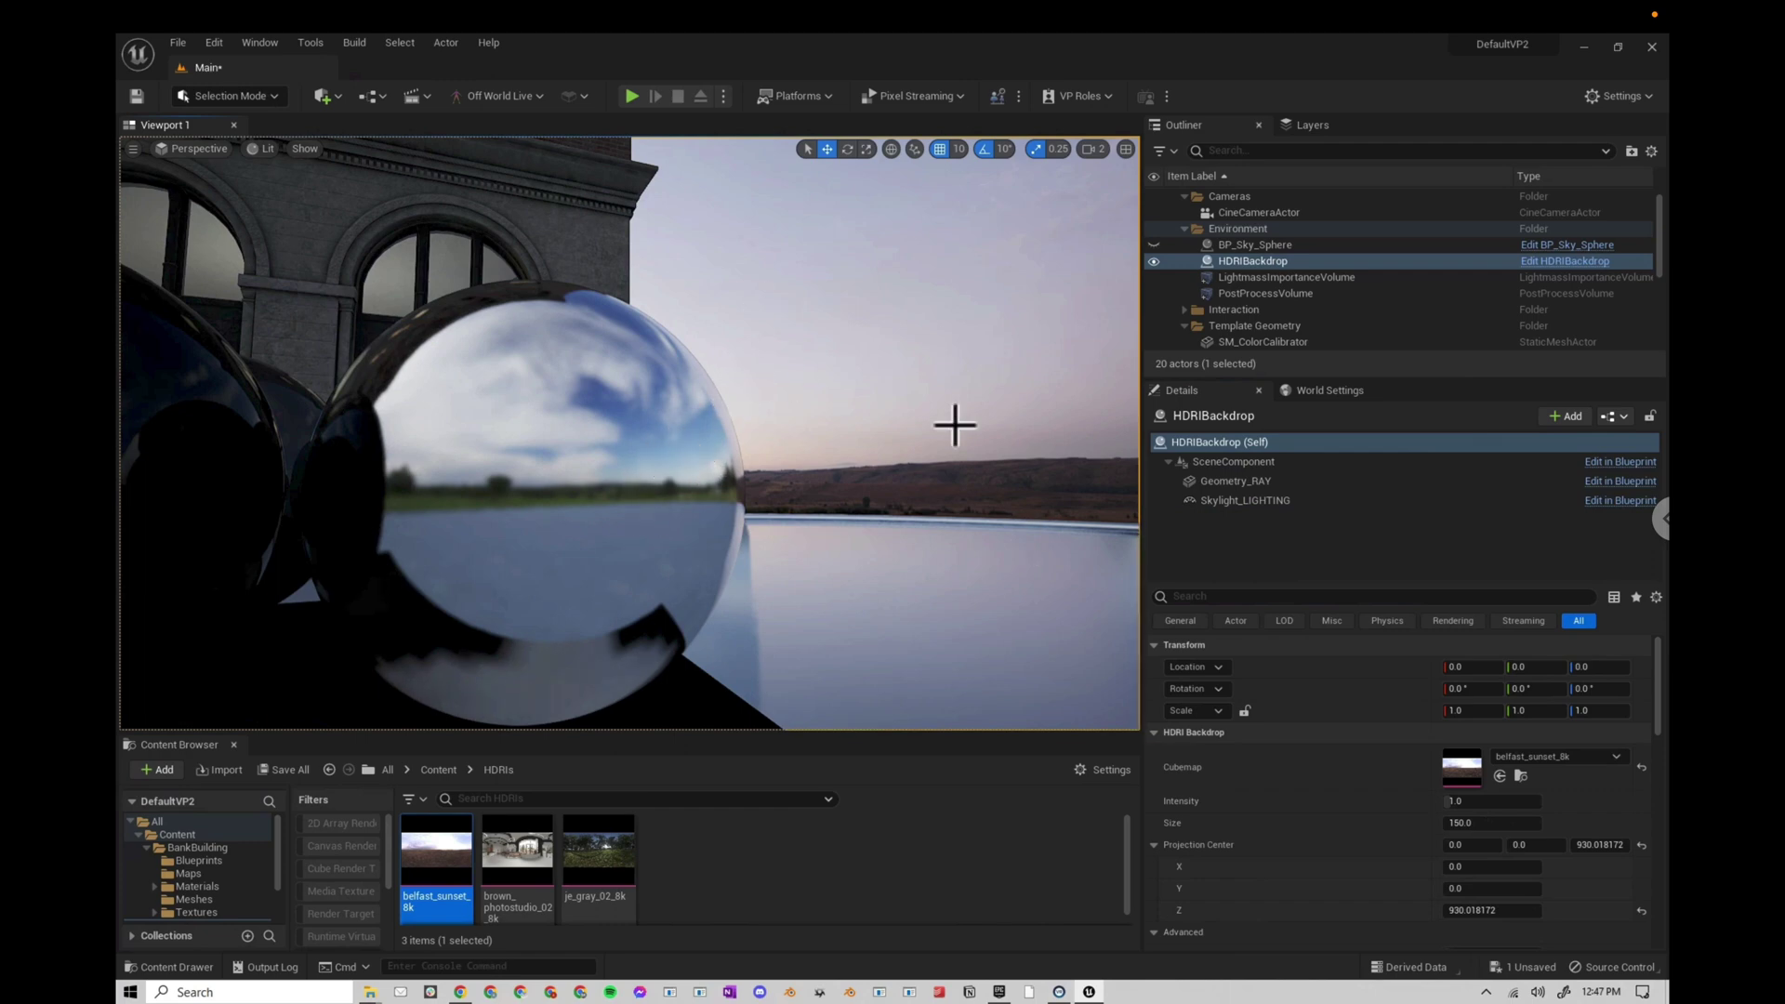
click(1264, 502)
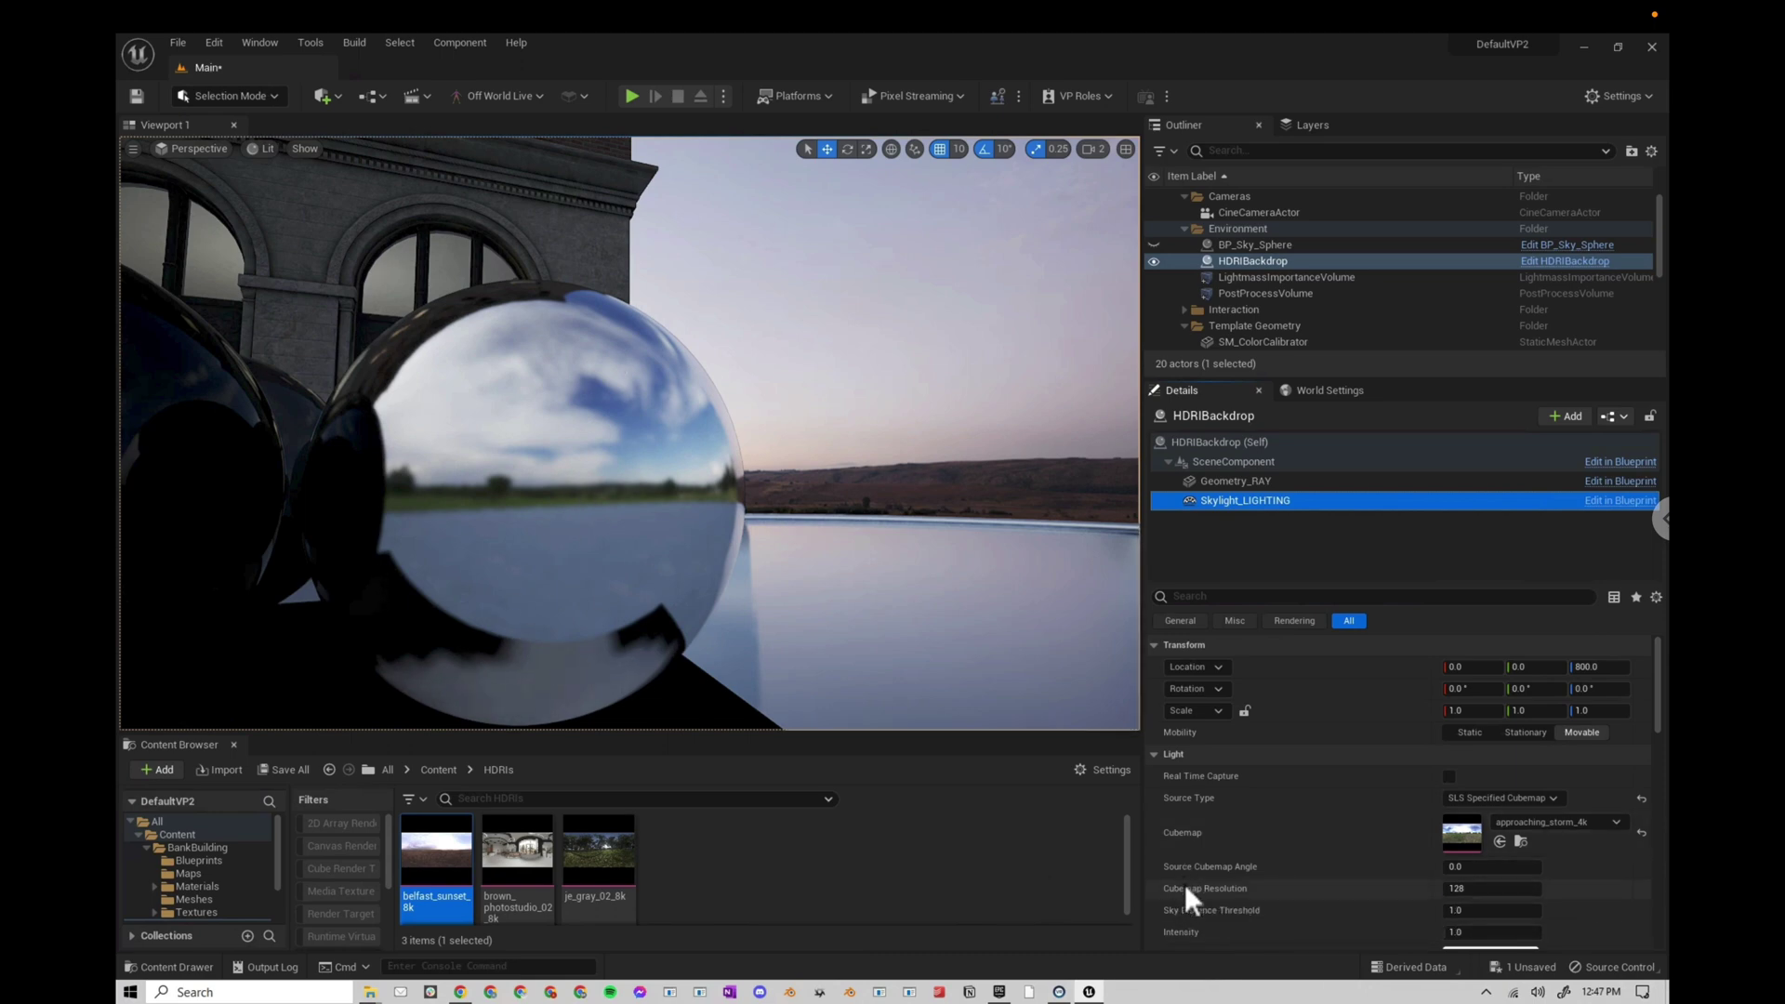
click(1489, 889)
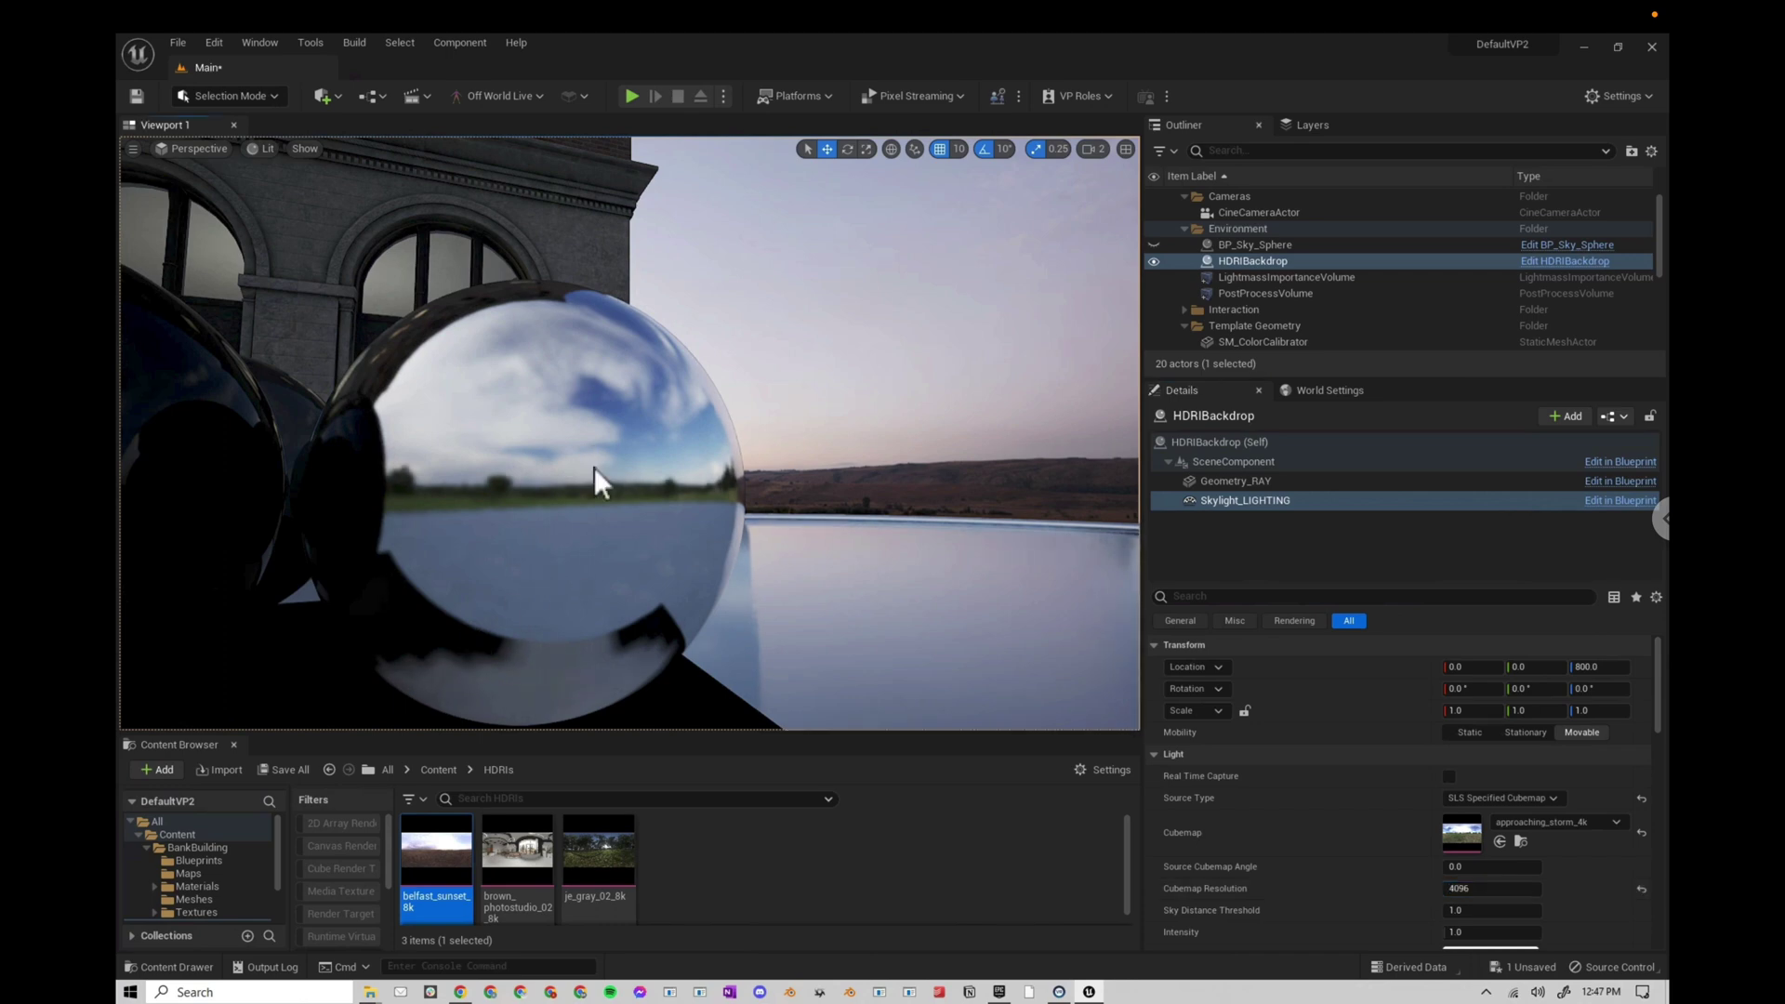
- Try a Cubemap Resolution of 16 on Skylight_LIGHTING and inspect the chrome ball's reflection from several distances
scroll(594, 467, down, 5)
scroll(594, 466, up, 5)
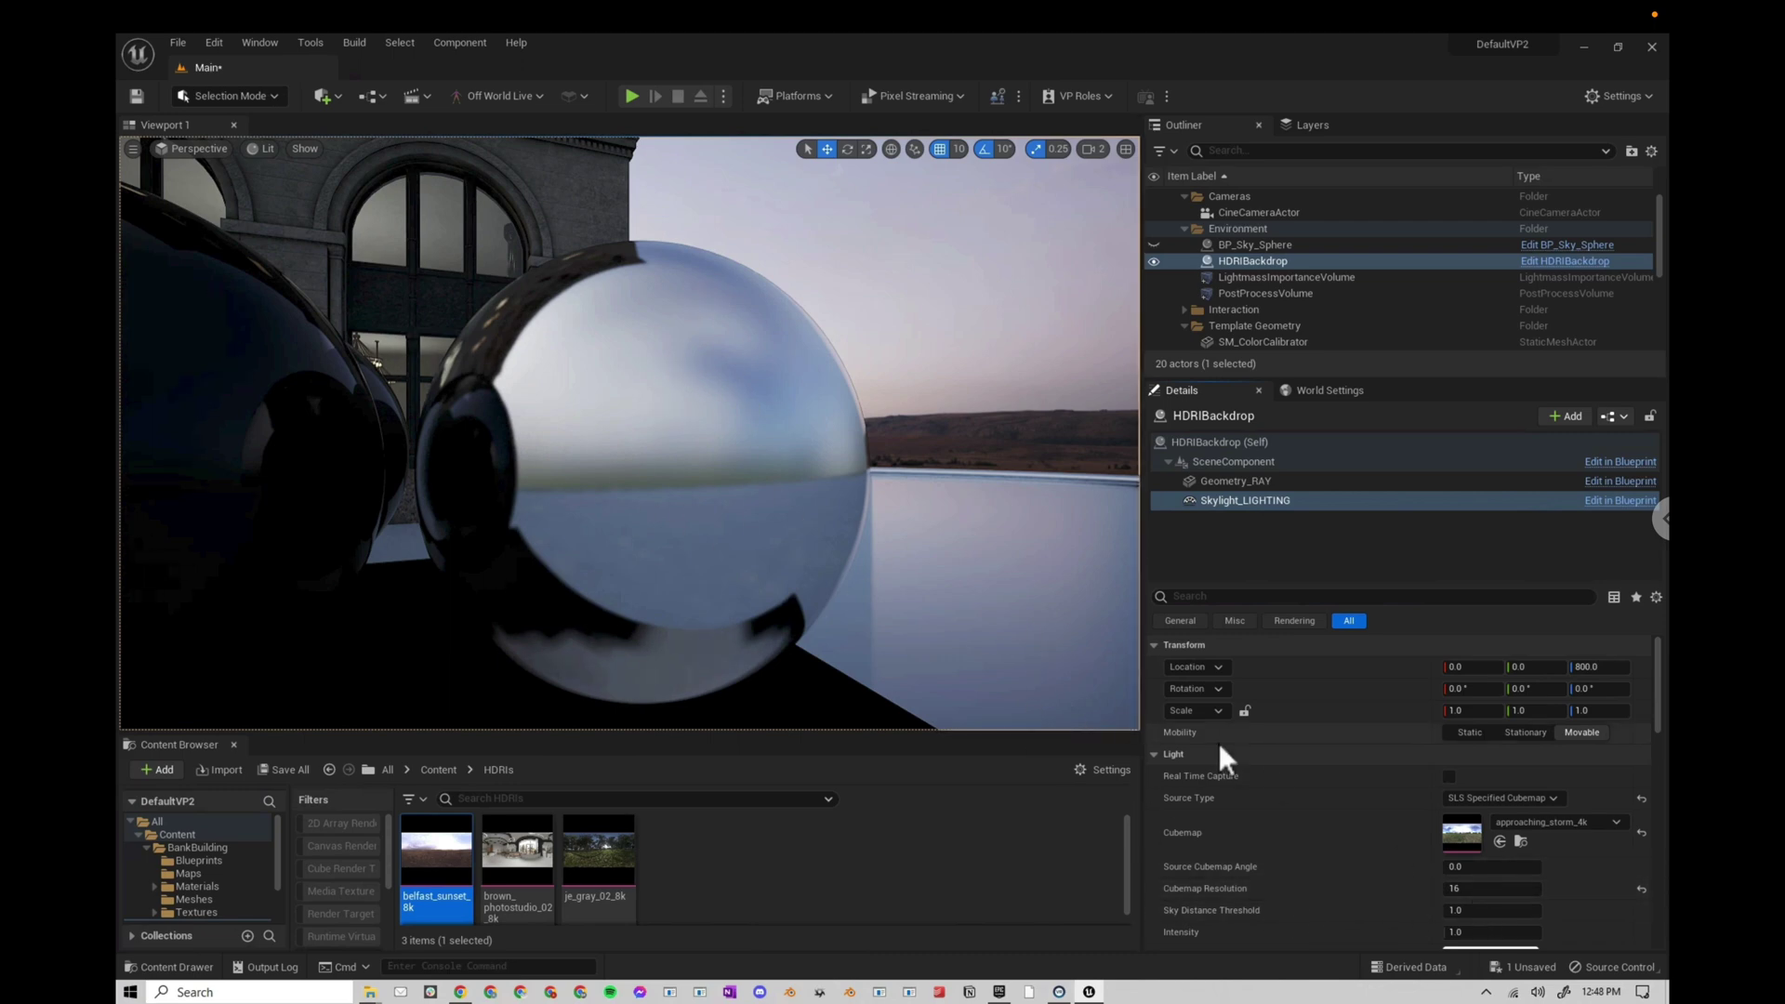
mouse_move(776, 529)
right_down()
mouse_move(866, 529)
mouse_move(756, 520)
right_up()
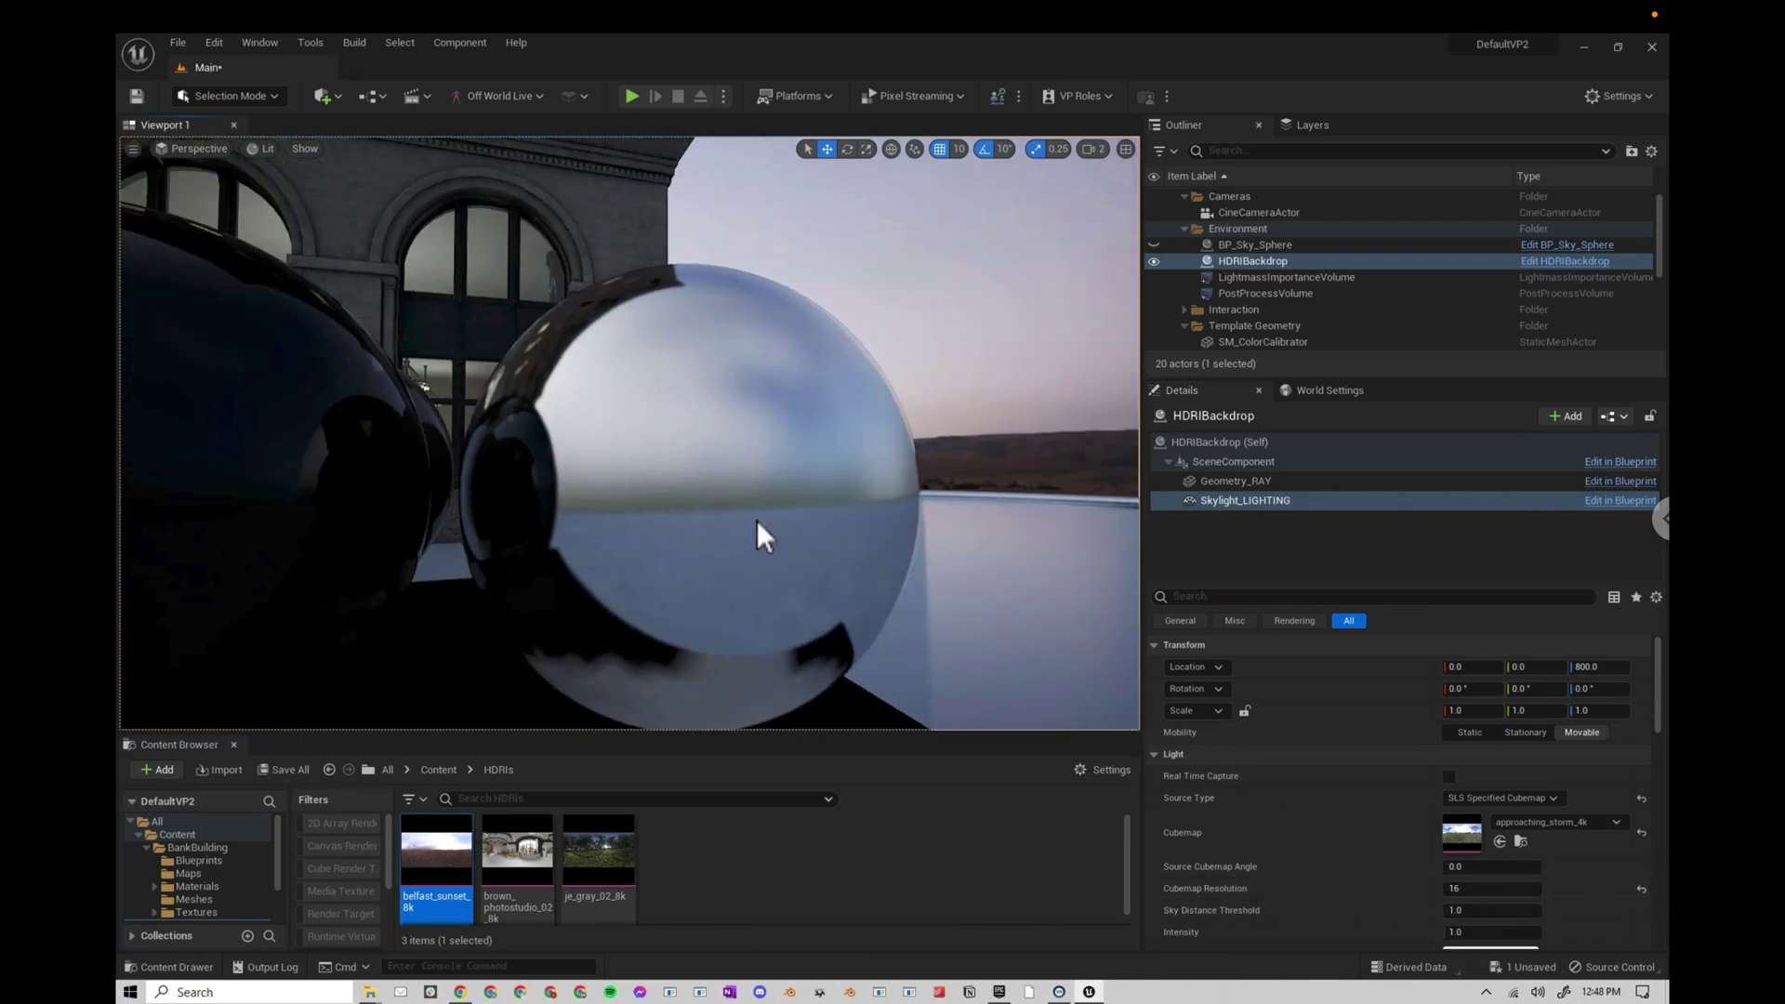
key(s)
key(d)
key(w)
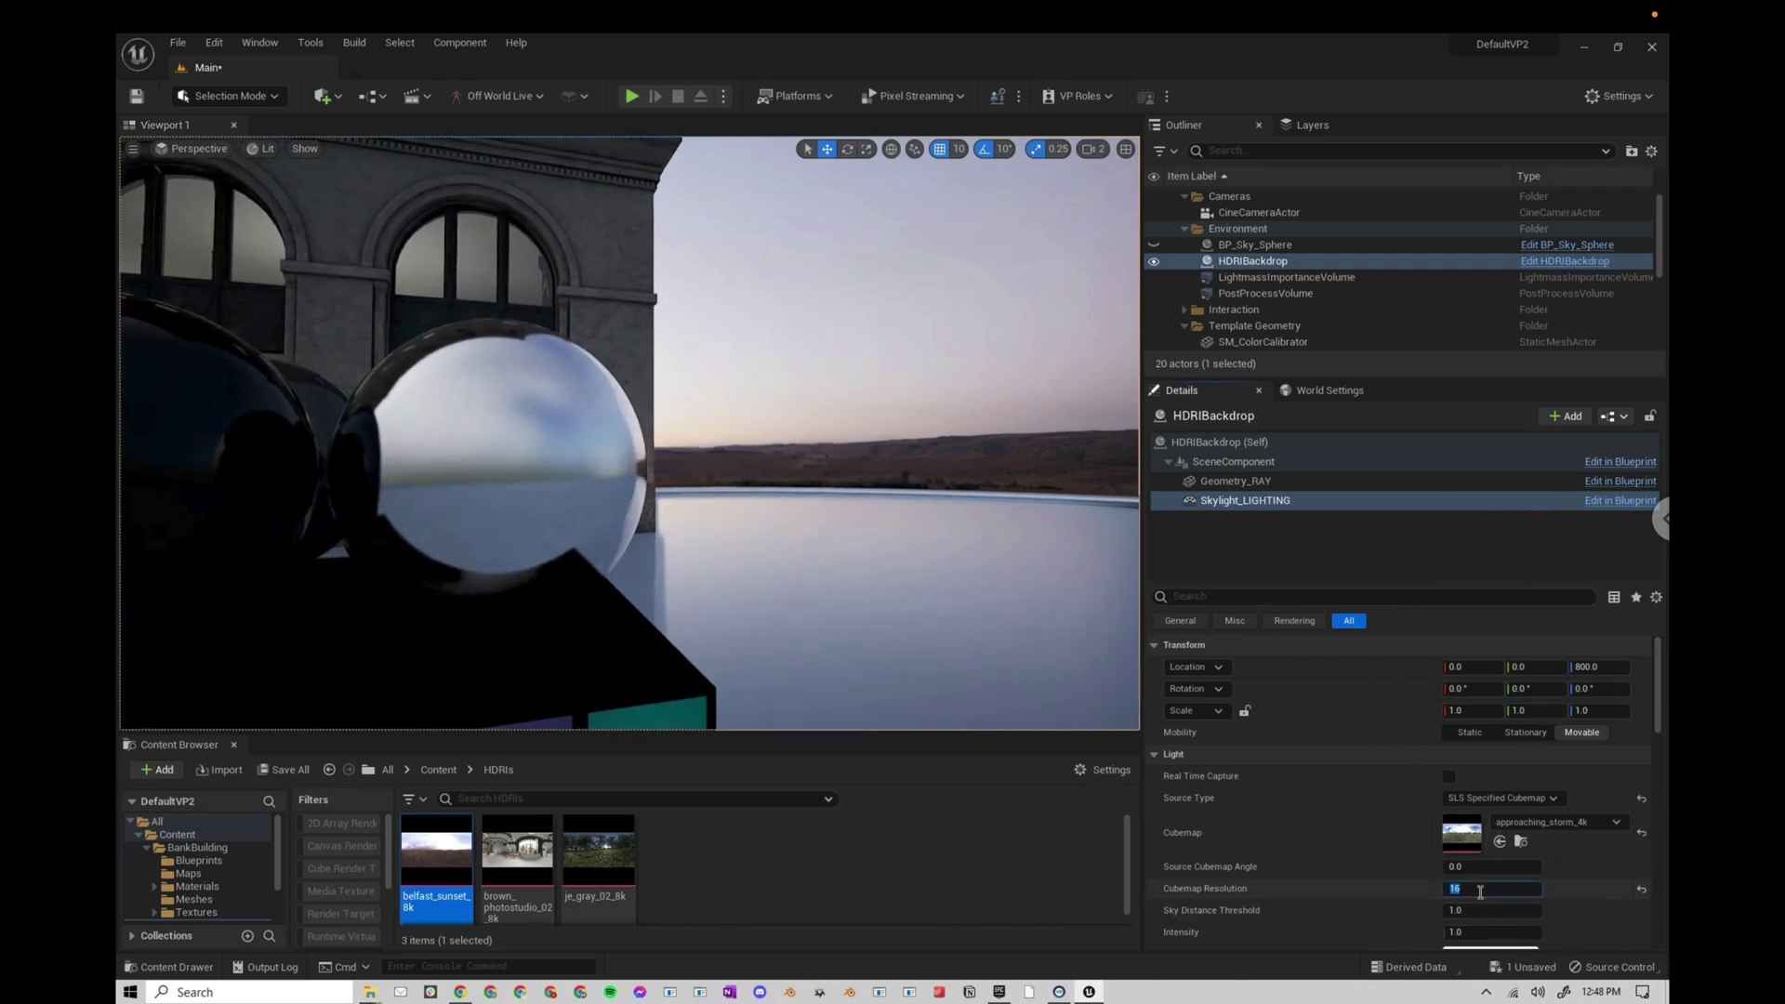
- Compare Skylight_LIGHTING Cubemap Resolutions such as 32, 2048 and 8, and settle on 1024
text(32)
key(Return)
text(1024)
key(Return)
text(512)
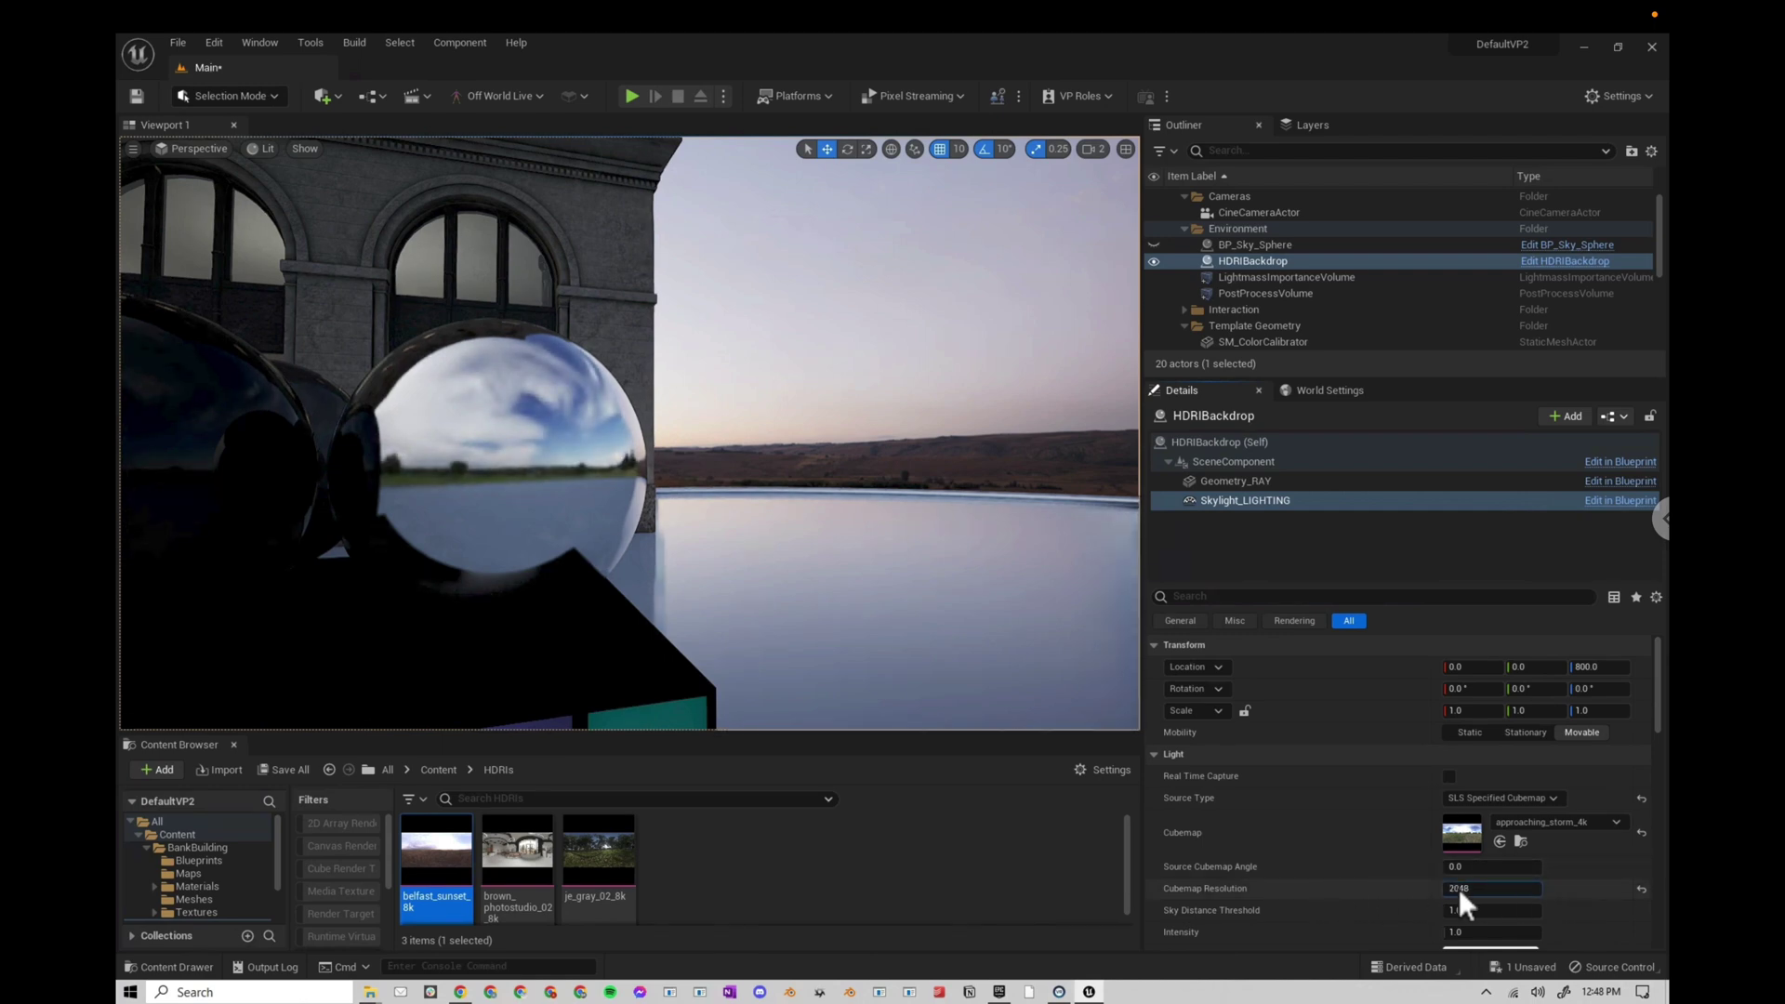
text(8)
key(Return)
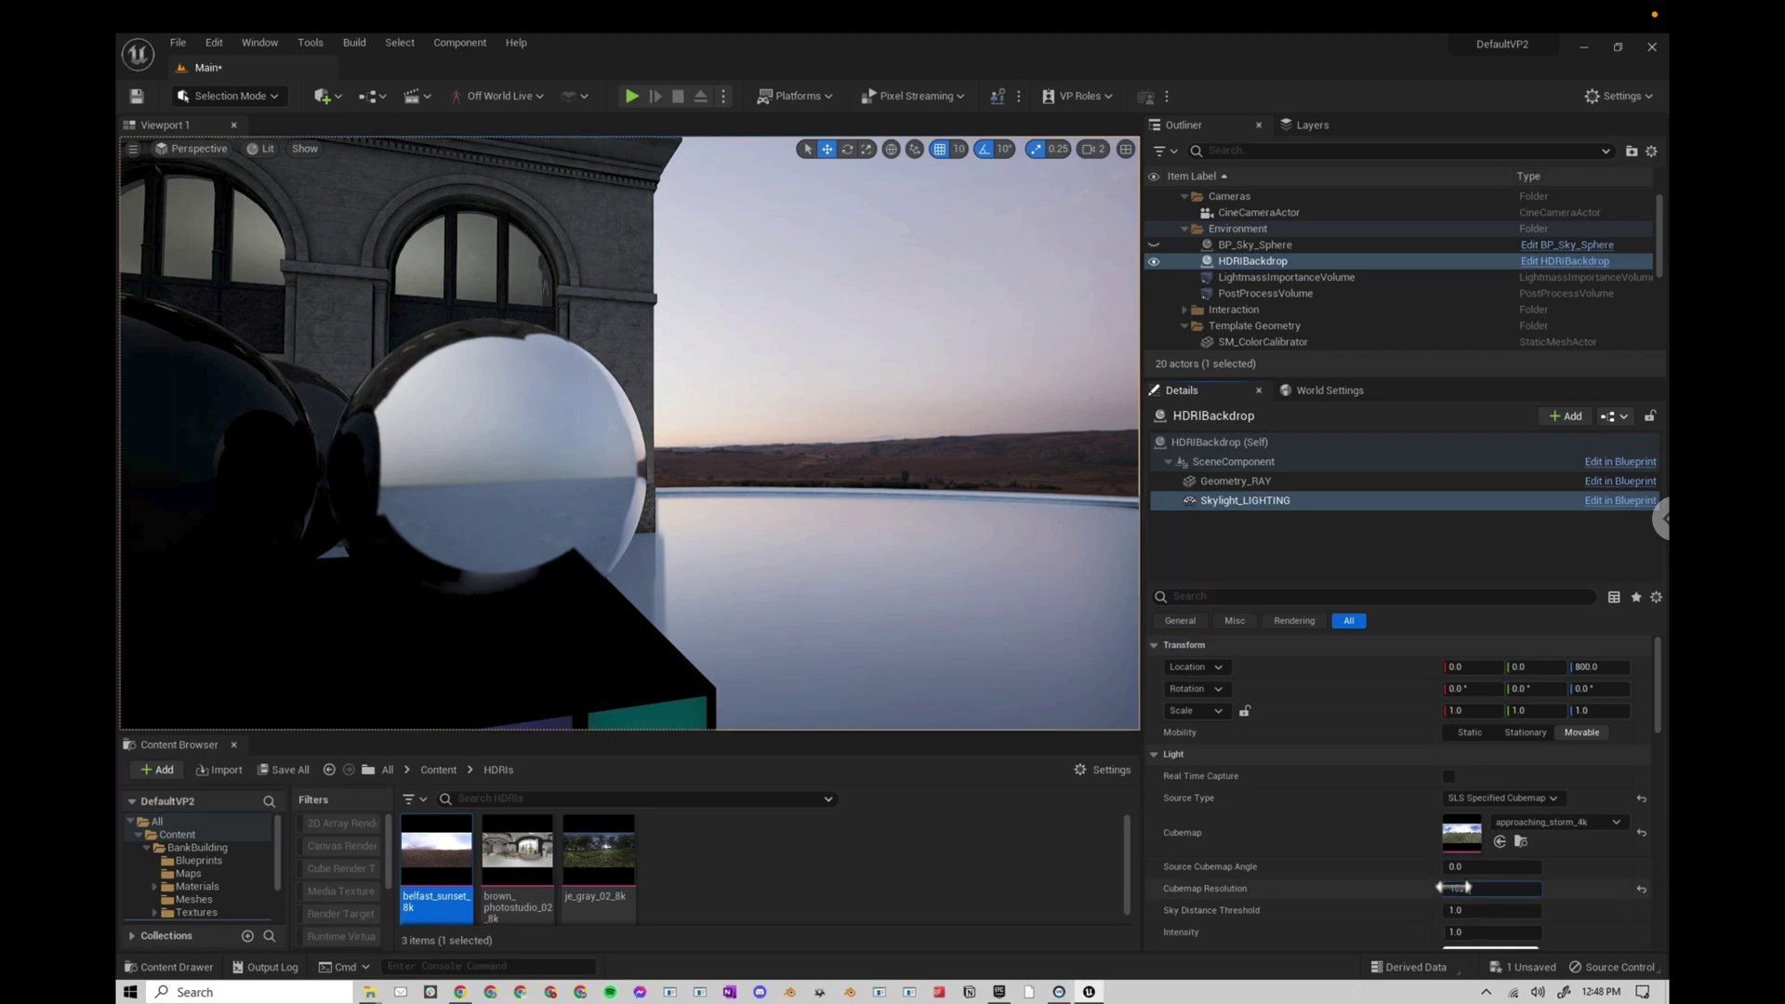
key(ctrl+z)
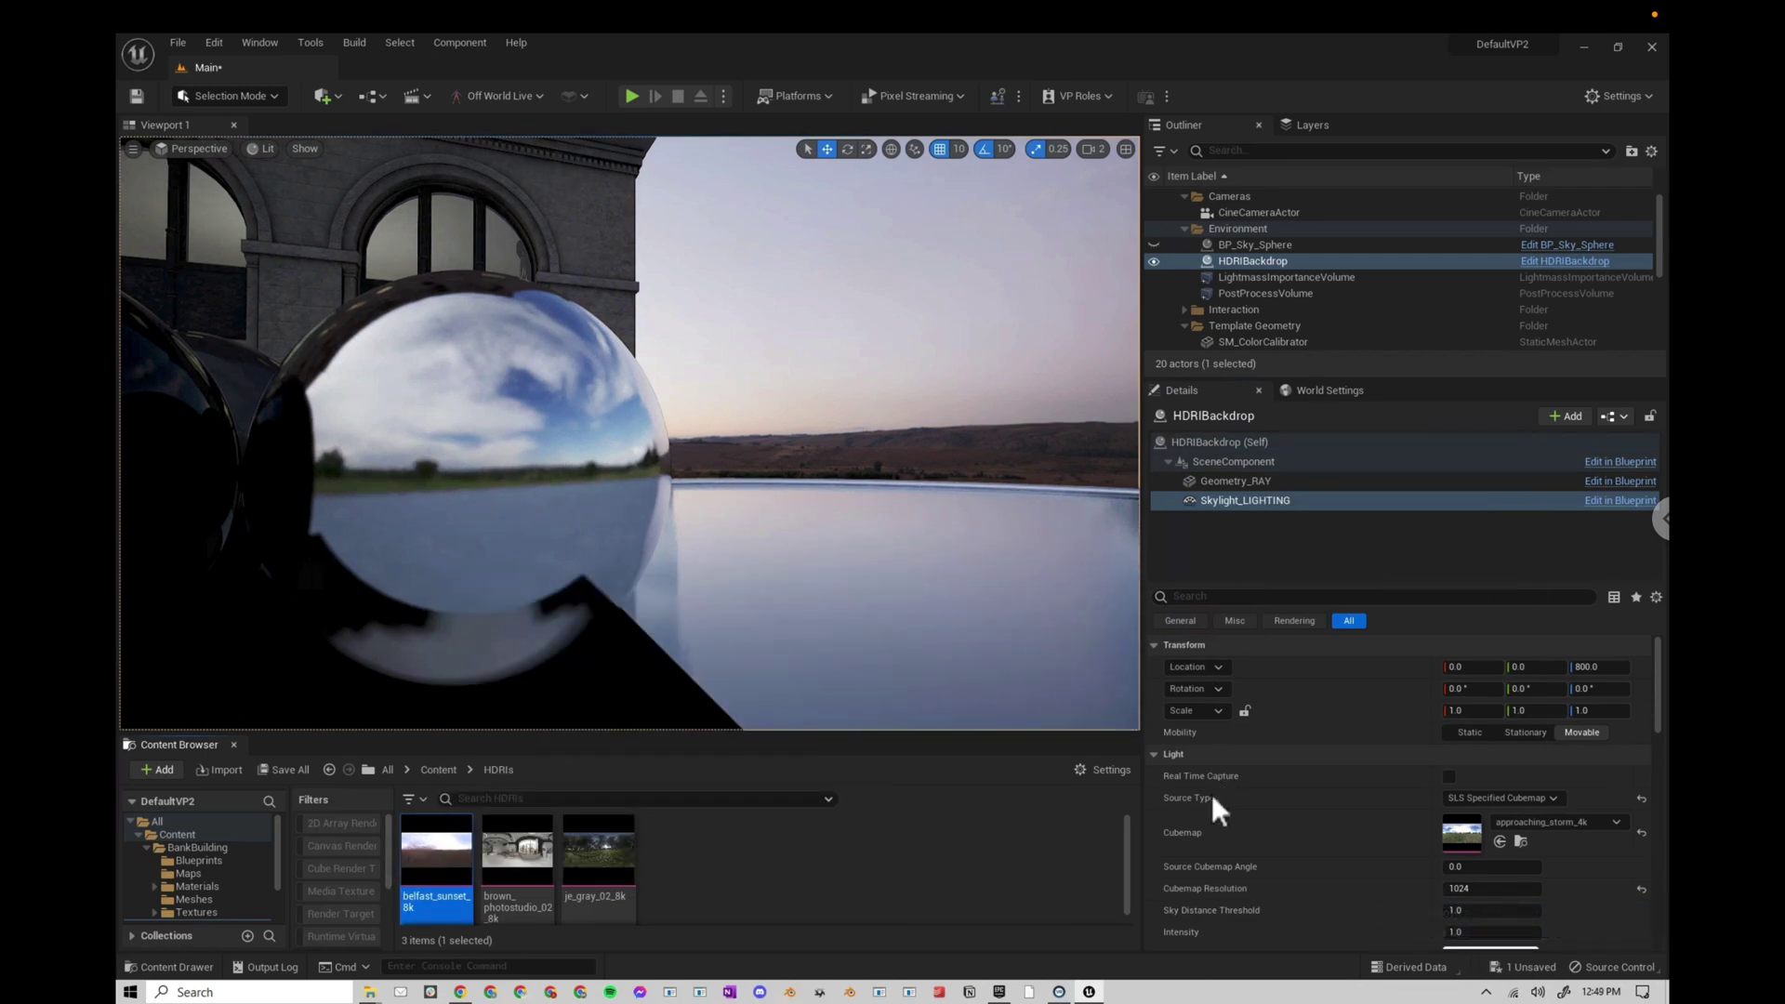
- Assign belfast_sunset_8k as the Skylight_LIGHTING component's Cubemap and compare it with the Cubemap of the HDRIBackdrop itself
drag(455, 860, 1459, 841)
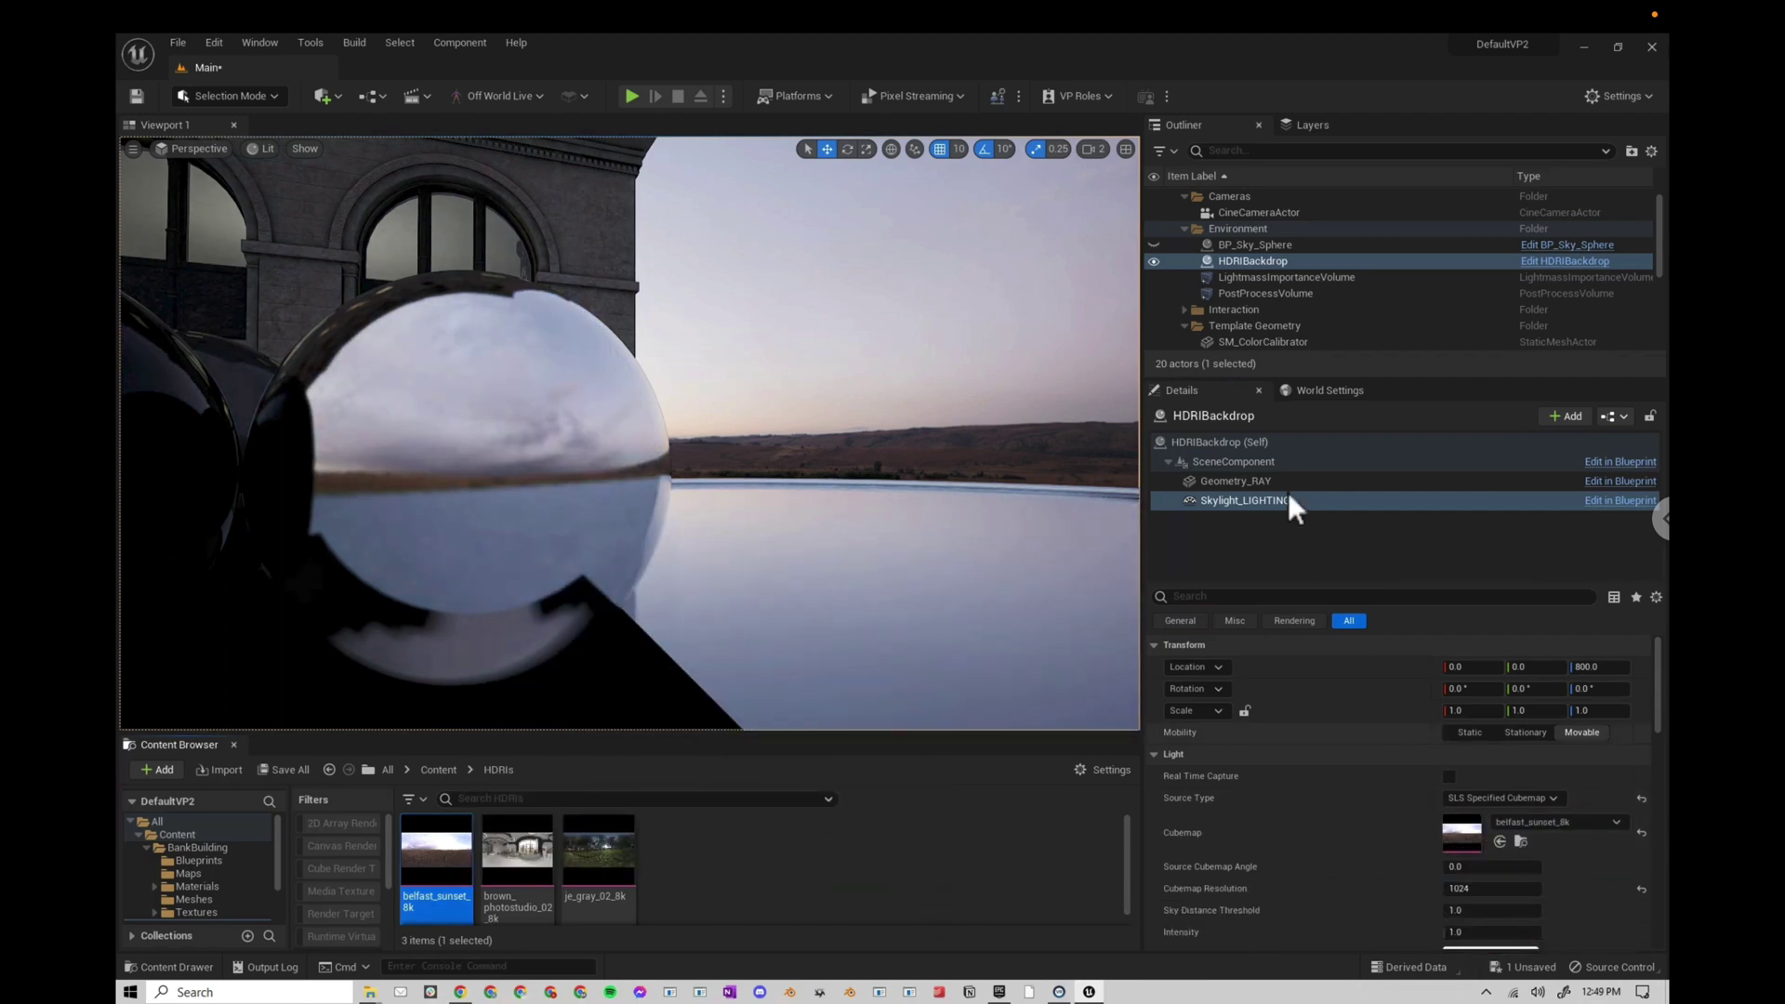
click(1223, 445)
click(1230, 500)
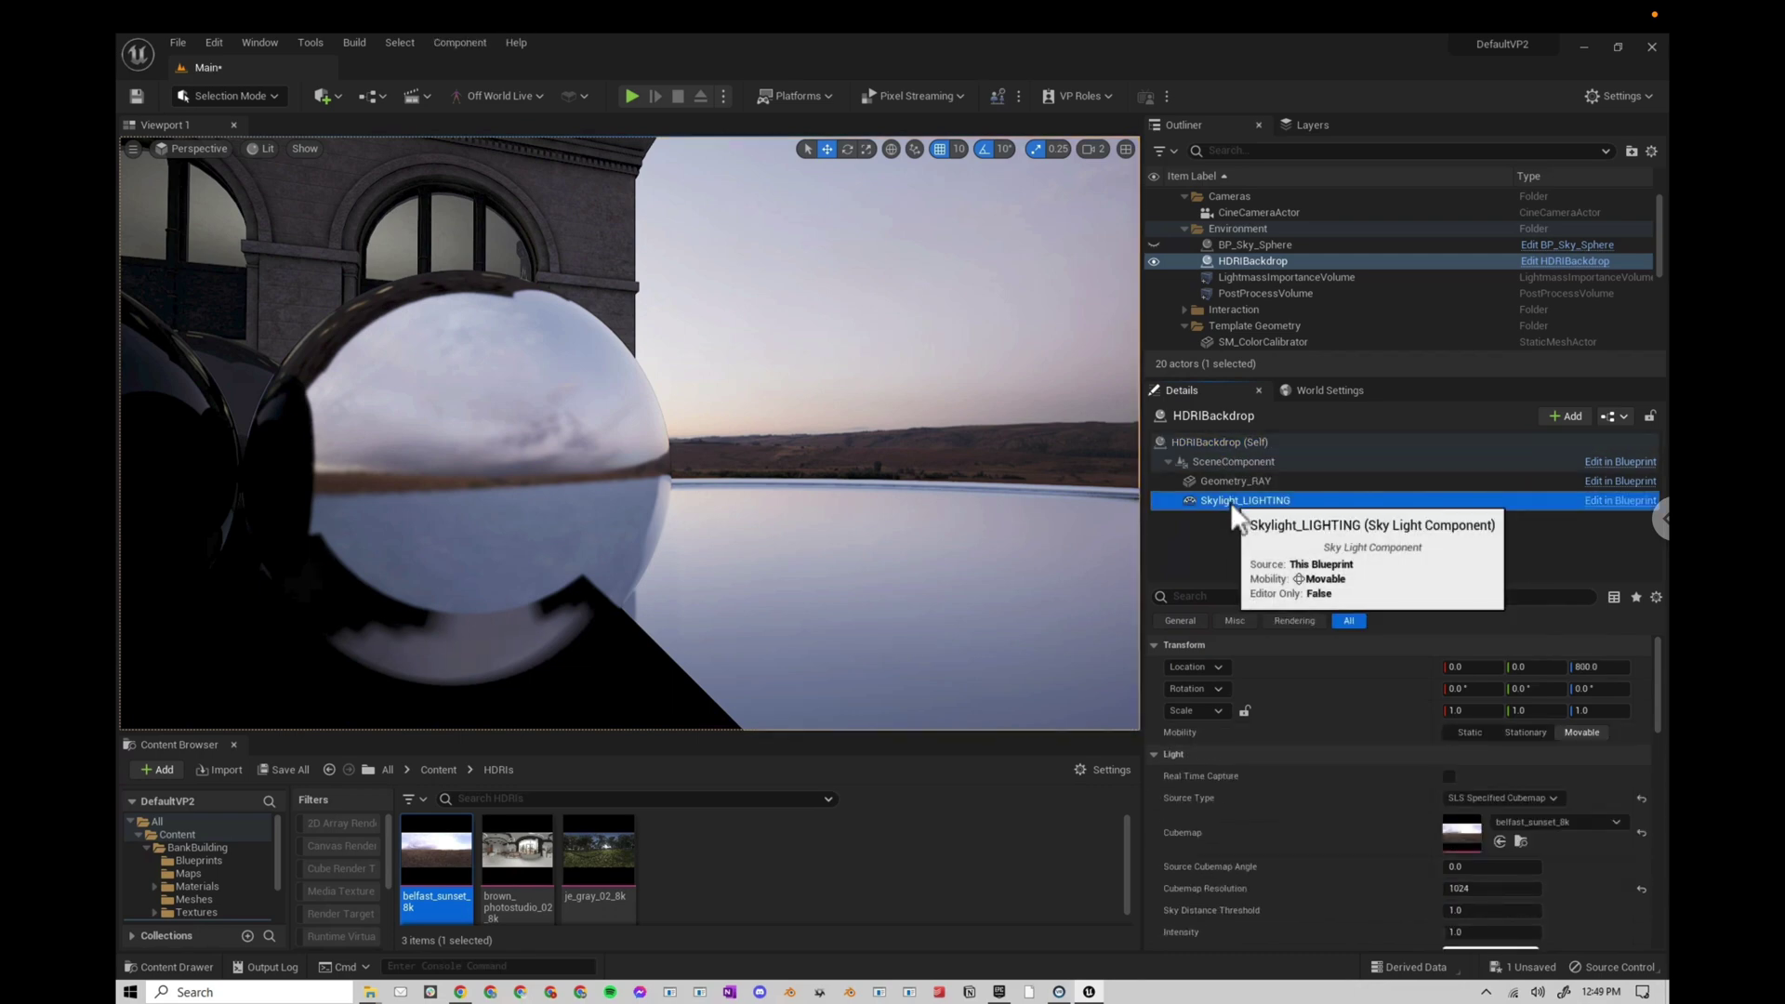
click(1220, 444)
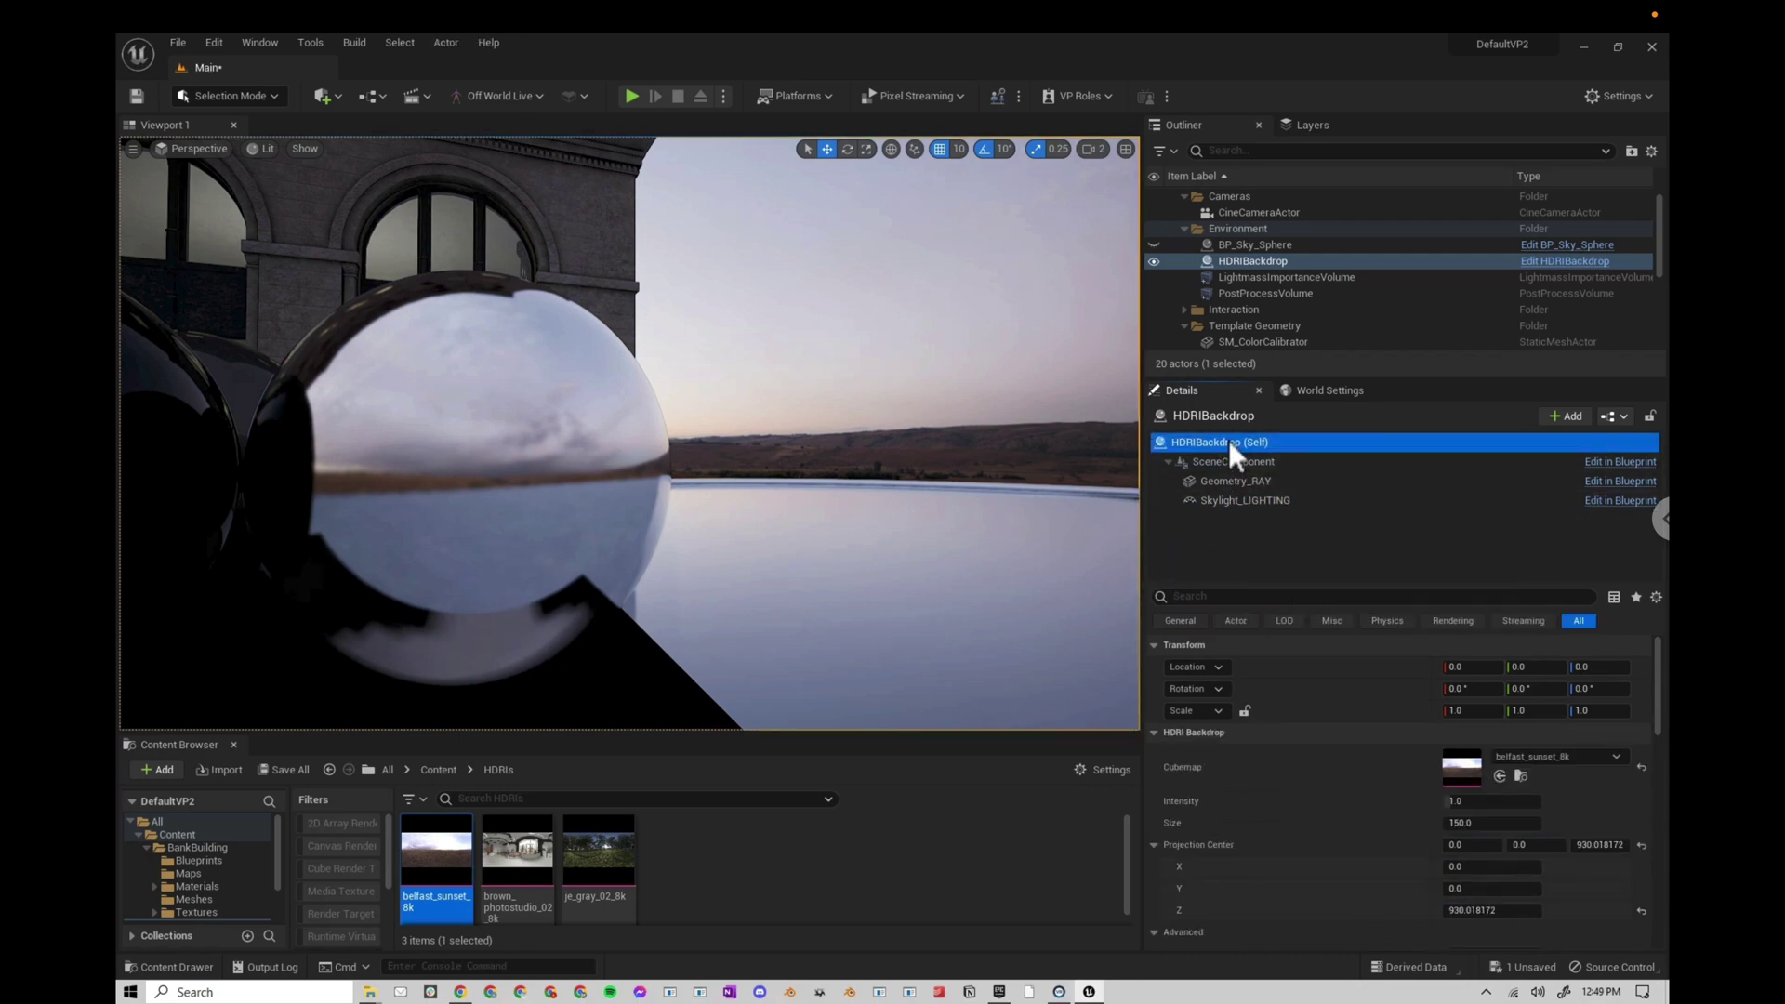
click(1260, 504)
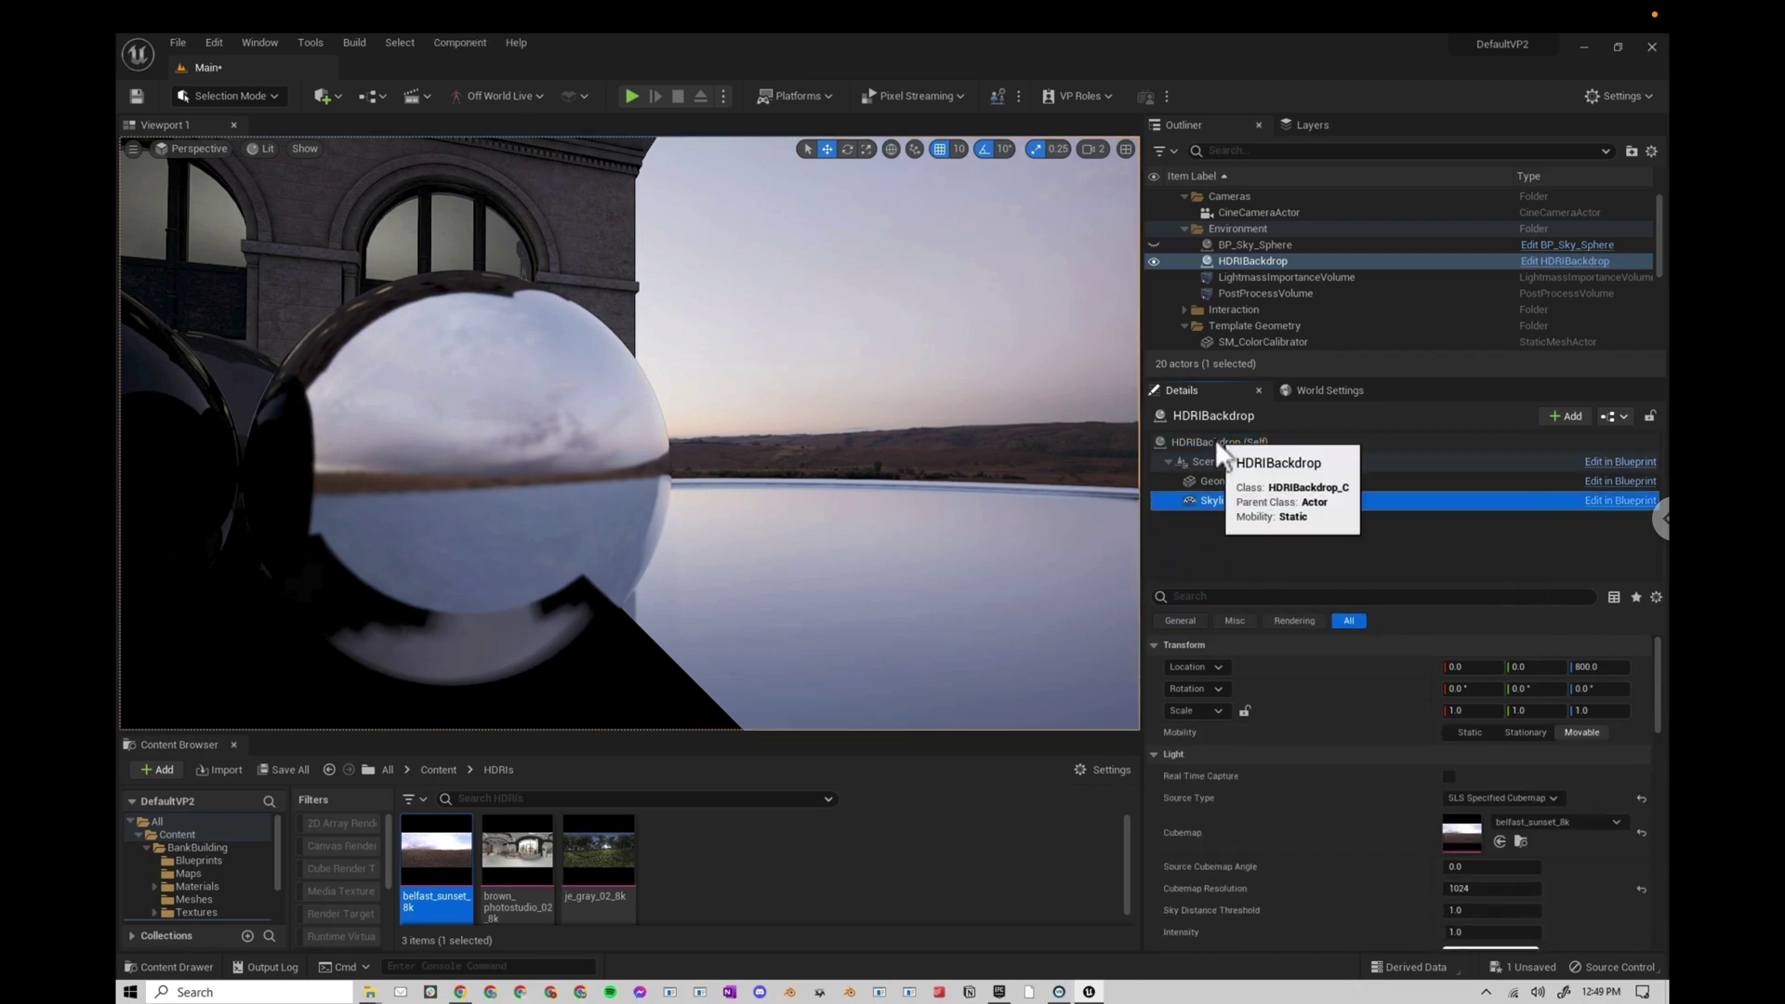
click(1216, 441)
click(1246, 503)
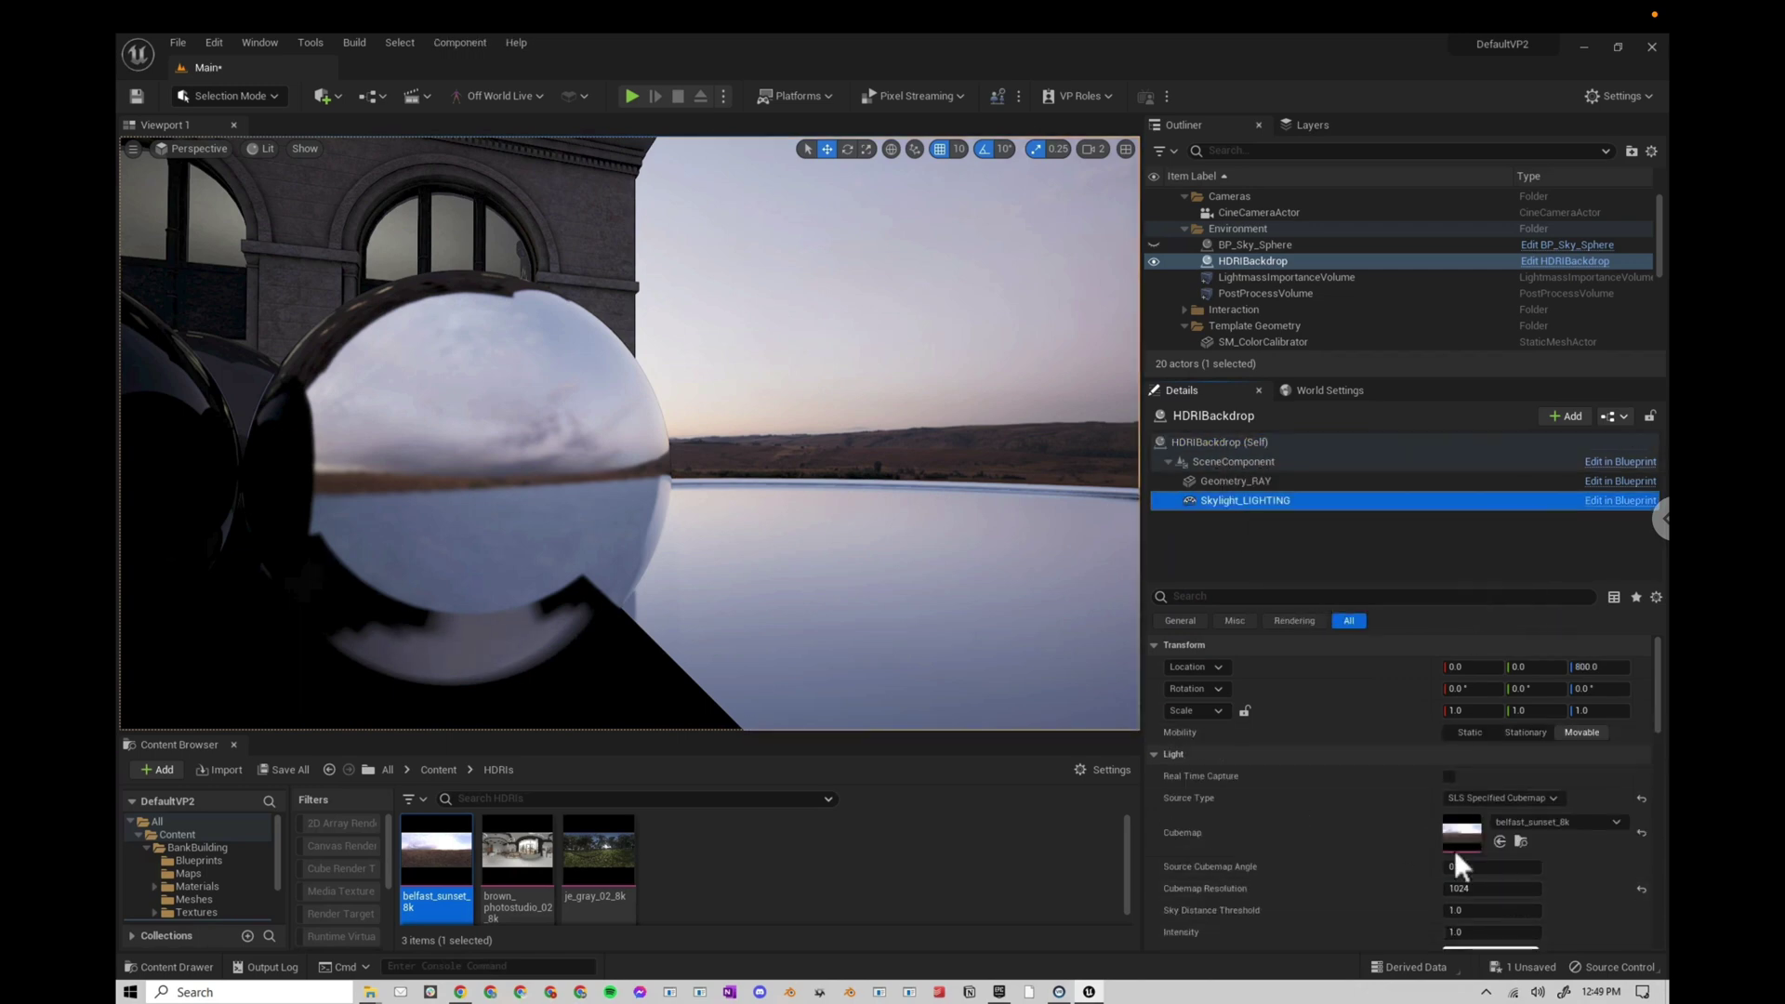
click(1497, 840)
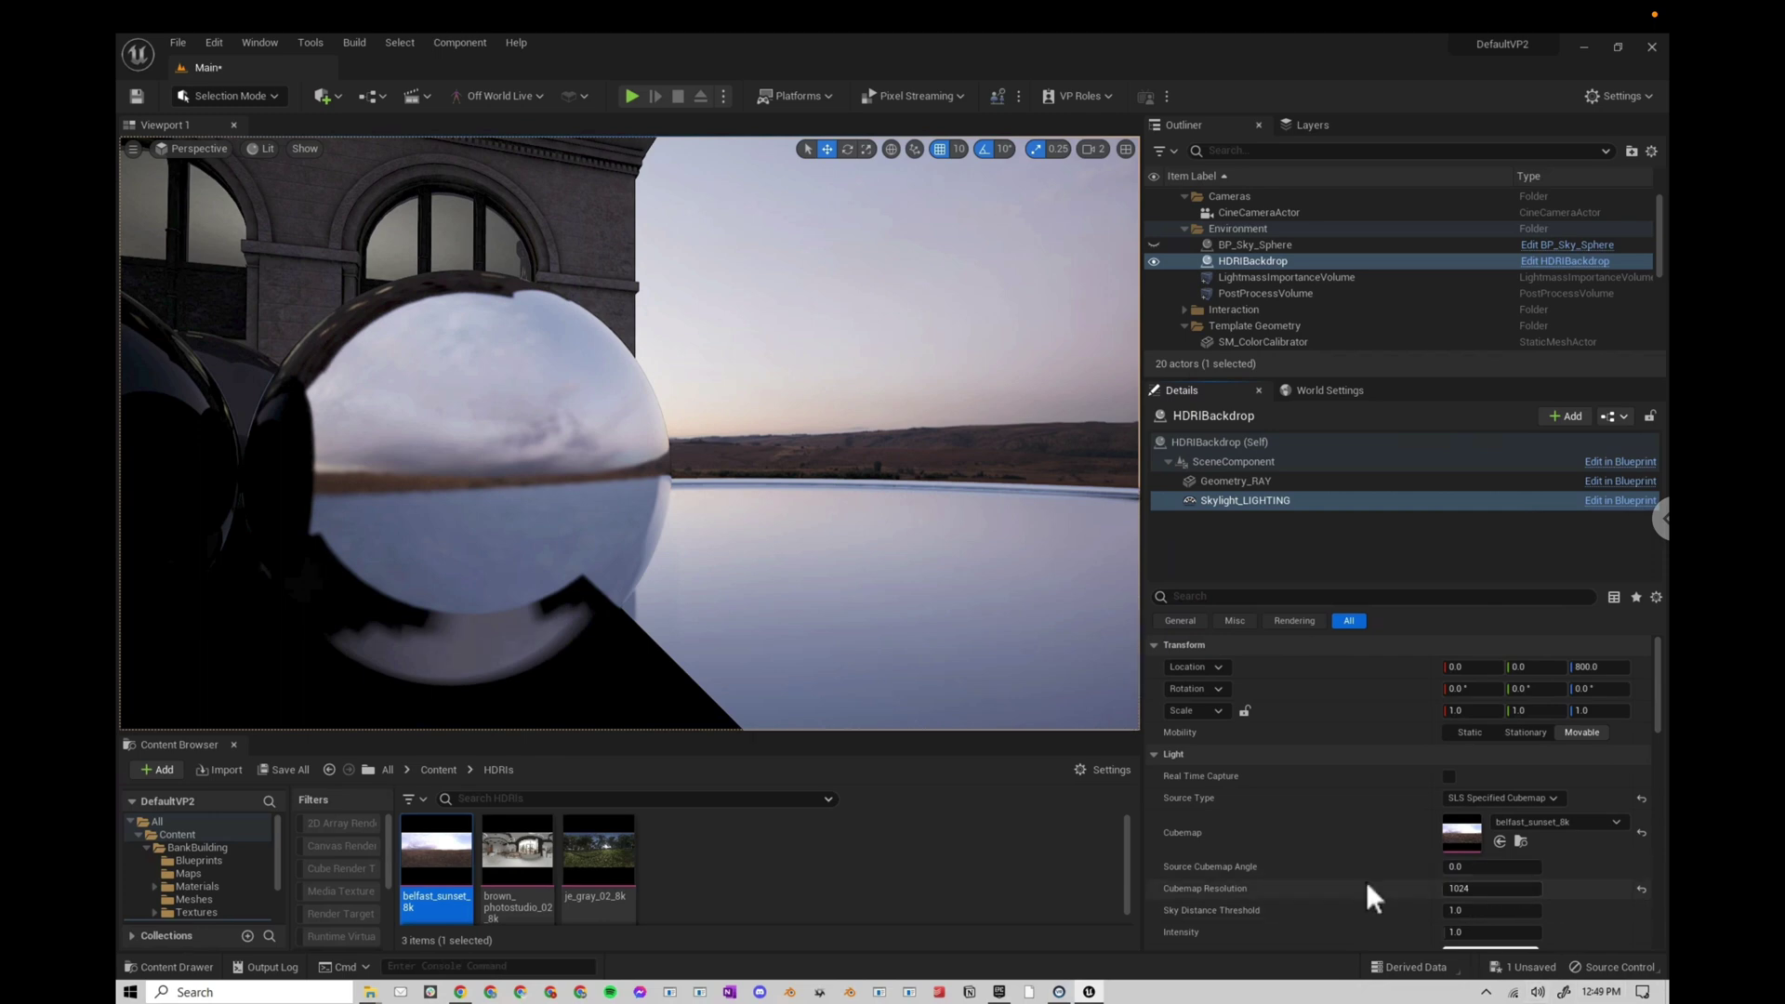
- Set the Source Cubemap Angle of the Skylight_LIGHTING component to 180
click(1224, 502)
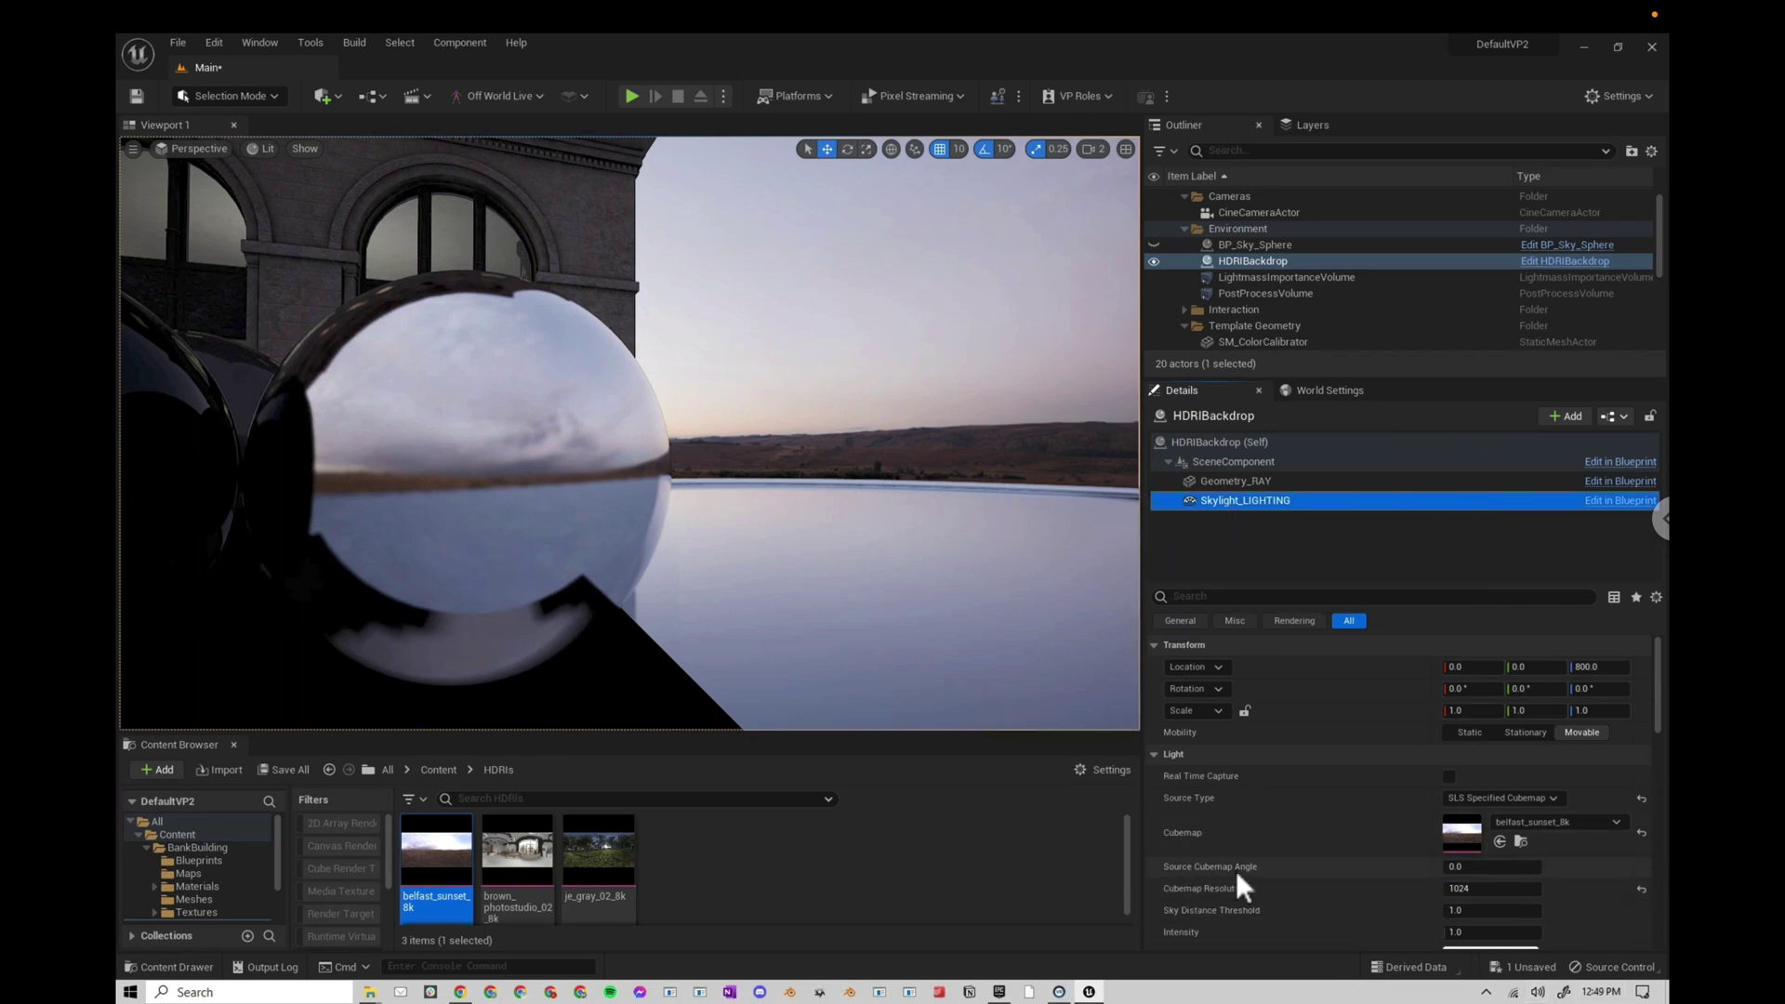
drag(1487, 865, 1163, 911)
mouse_move(1461, 868)
mouse_down()
mouse_move(1570, 868)
mouse_move(1437, 868)
mouse_move(1551, 866)
mouse_move(1436, 868)
mouse_move(1465, 871)
mouse_up()
click(1465, 867)
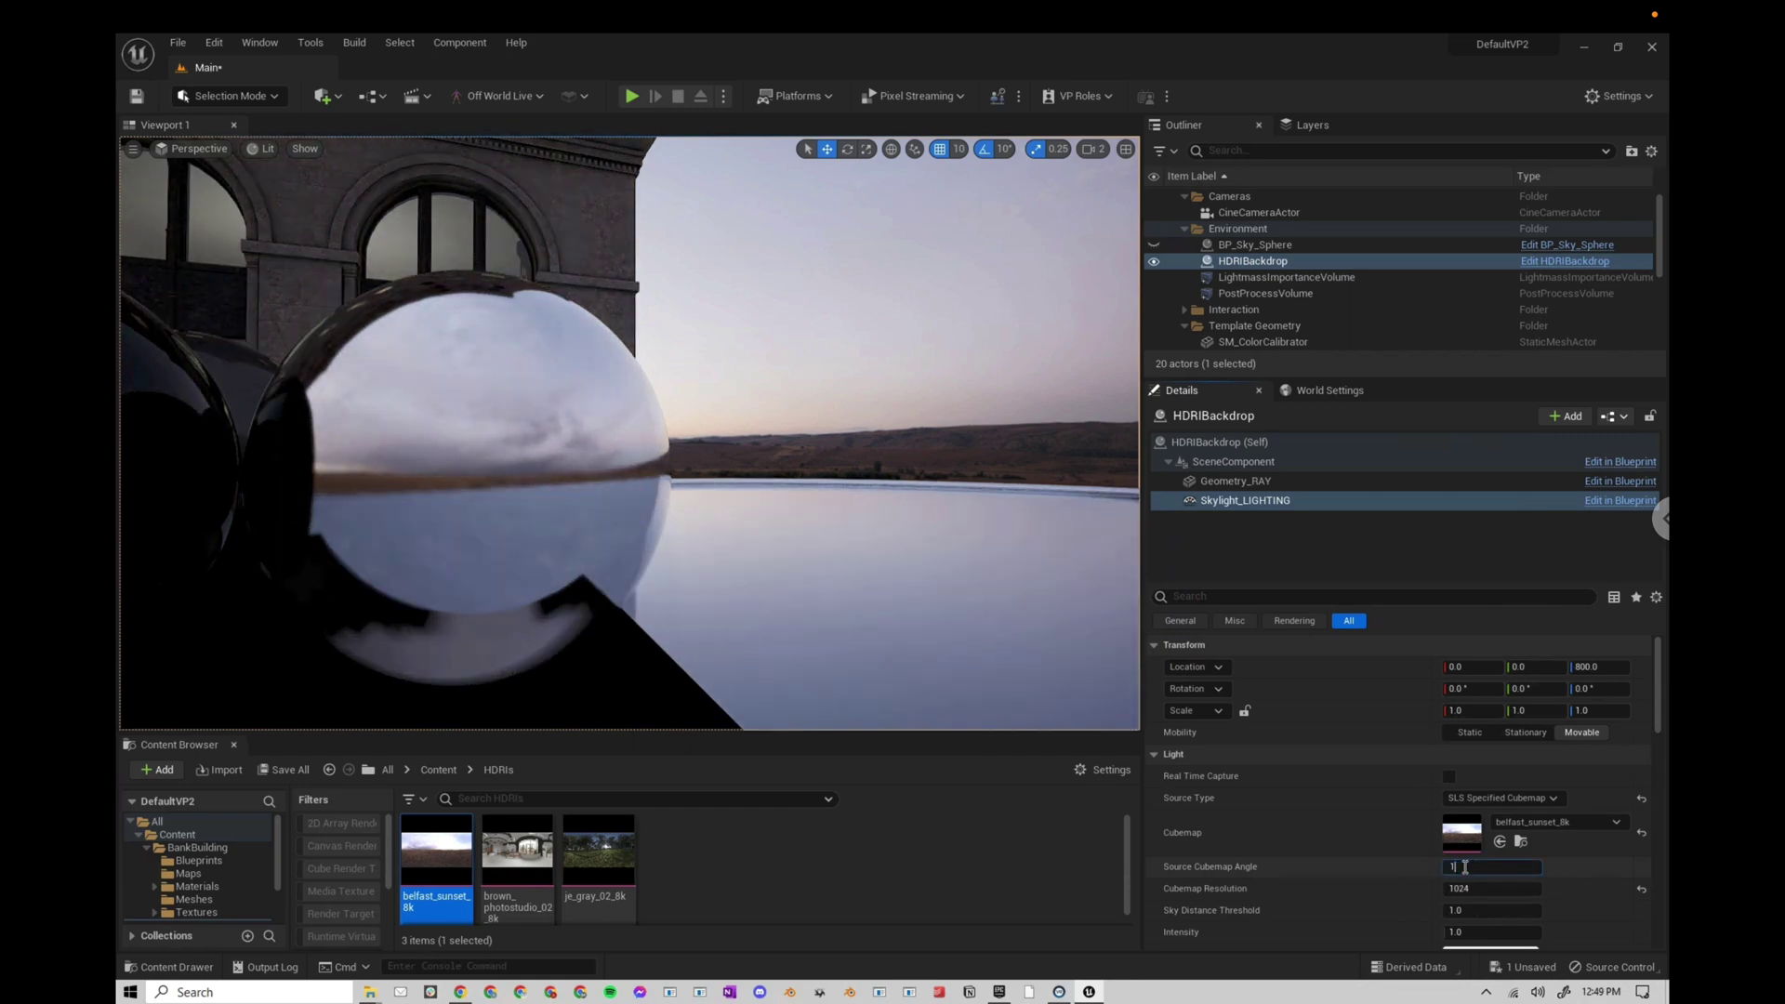
text(180)
key(Return)
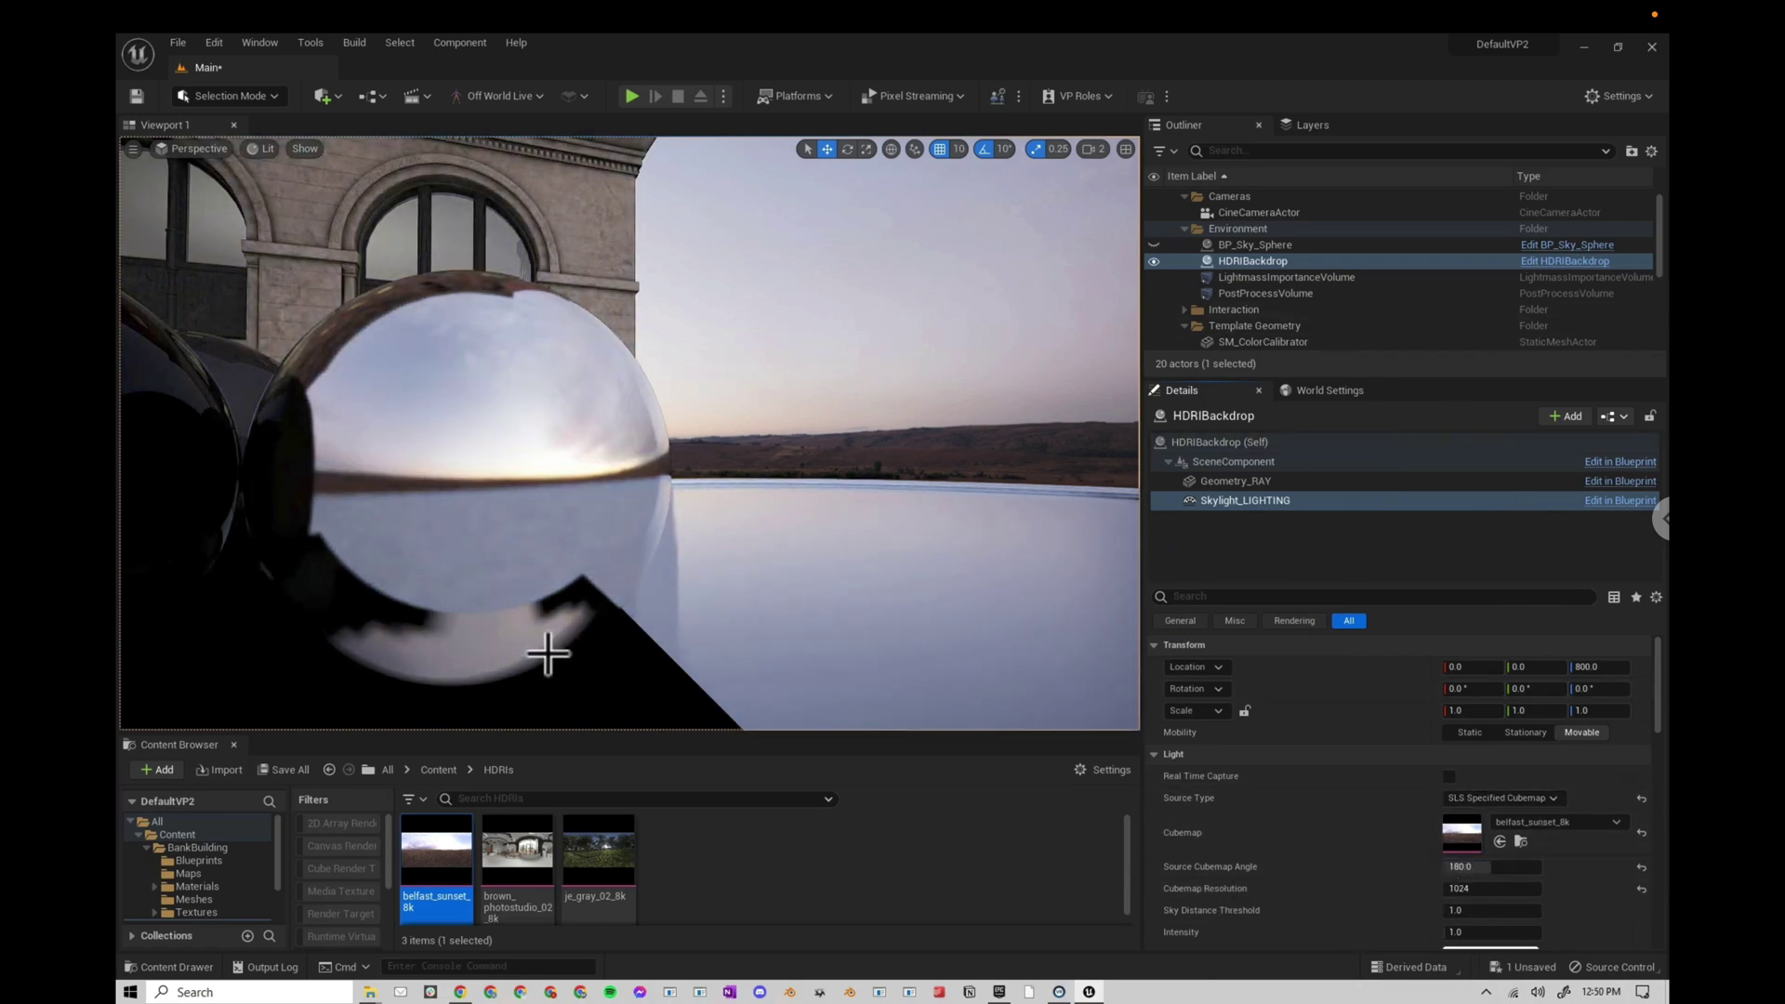
- Rotate the HDRIBackdrop 180° about Z and inspect the backdrop against the chrome ball's reflections
click(1226, 439)
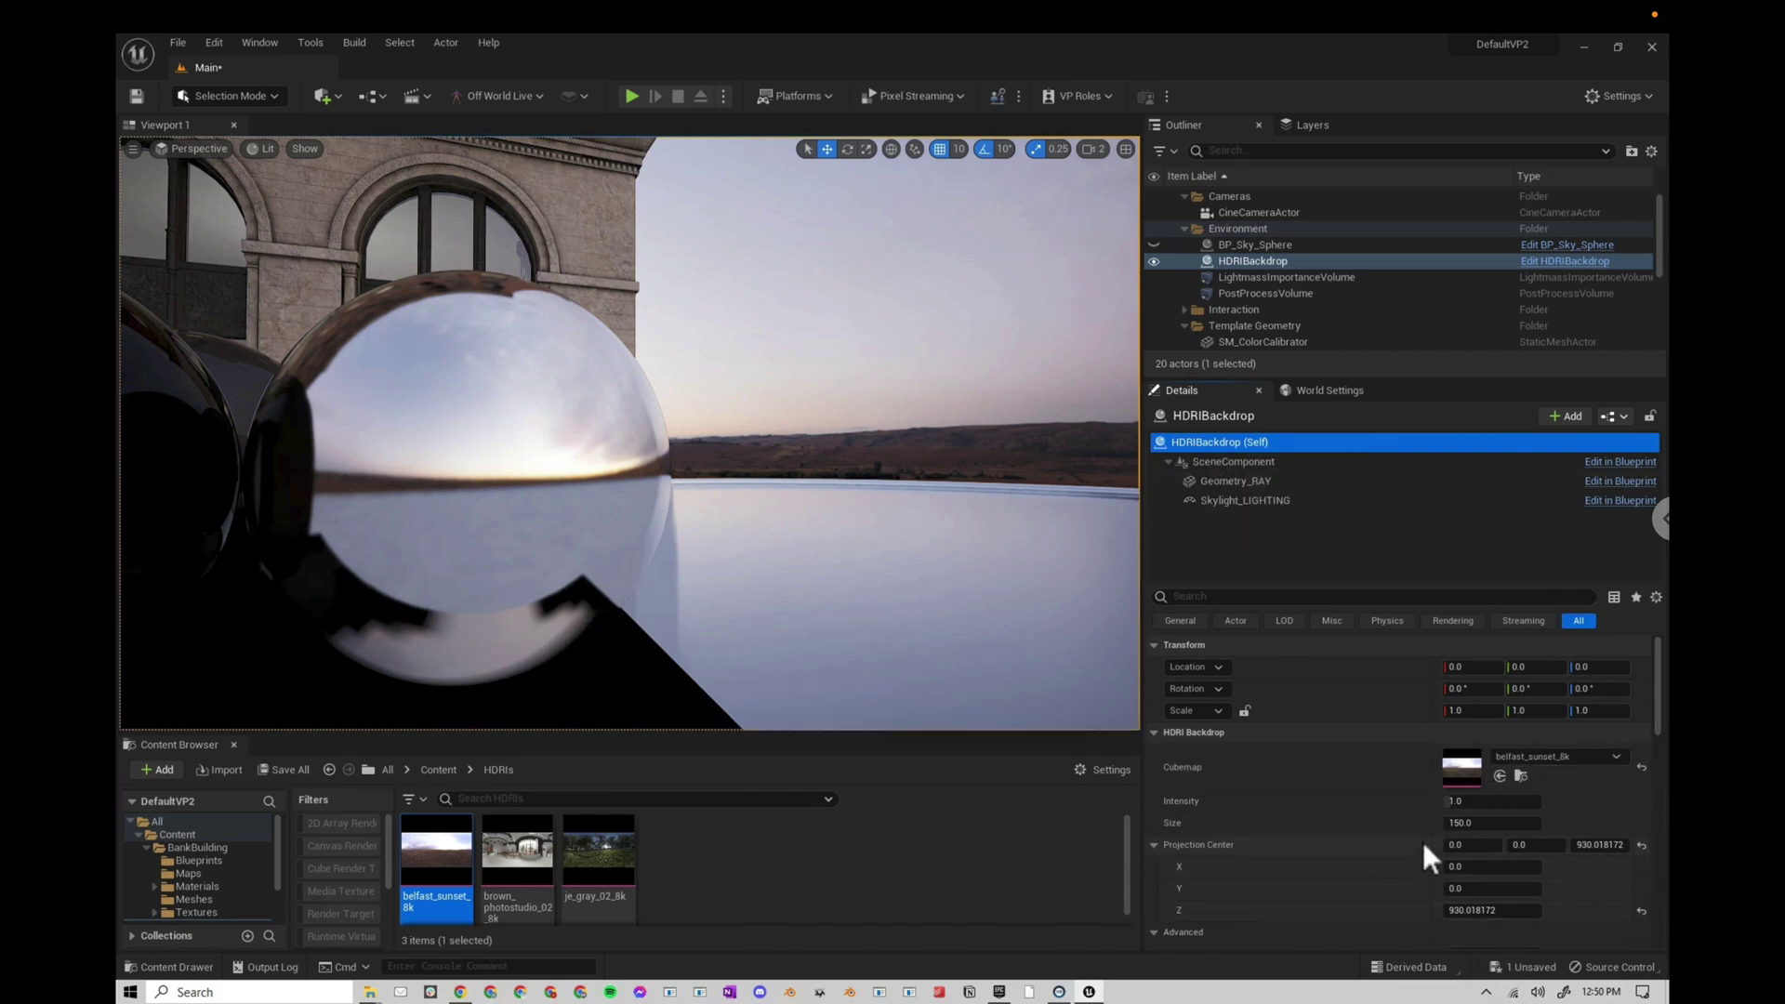
click(1621, 691)
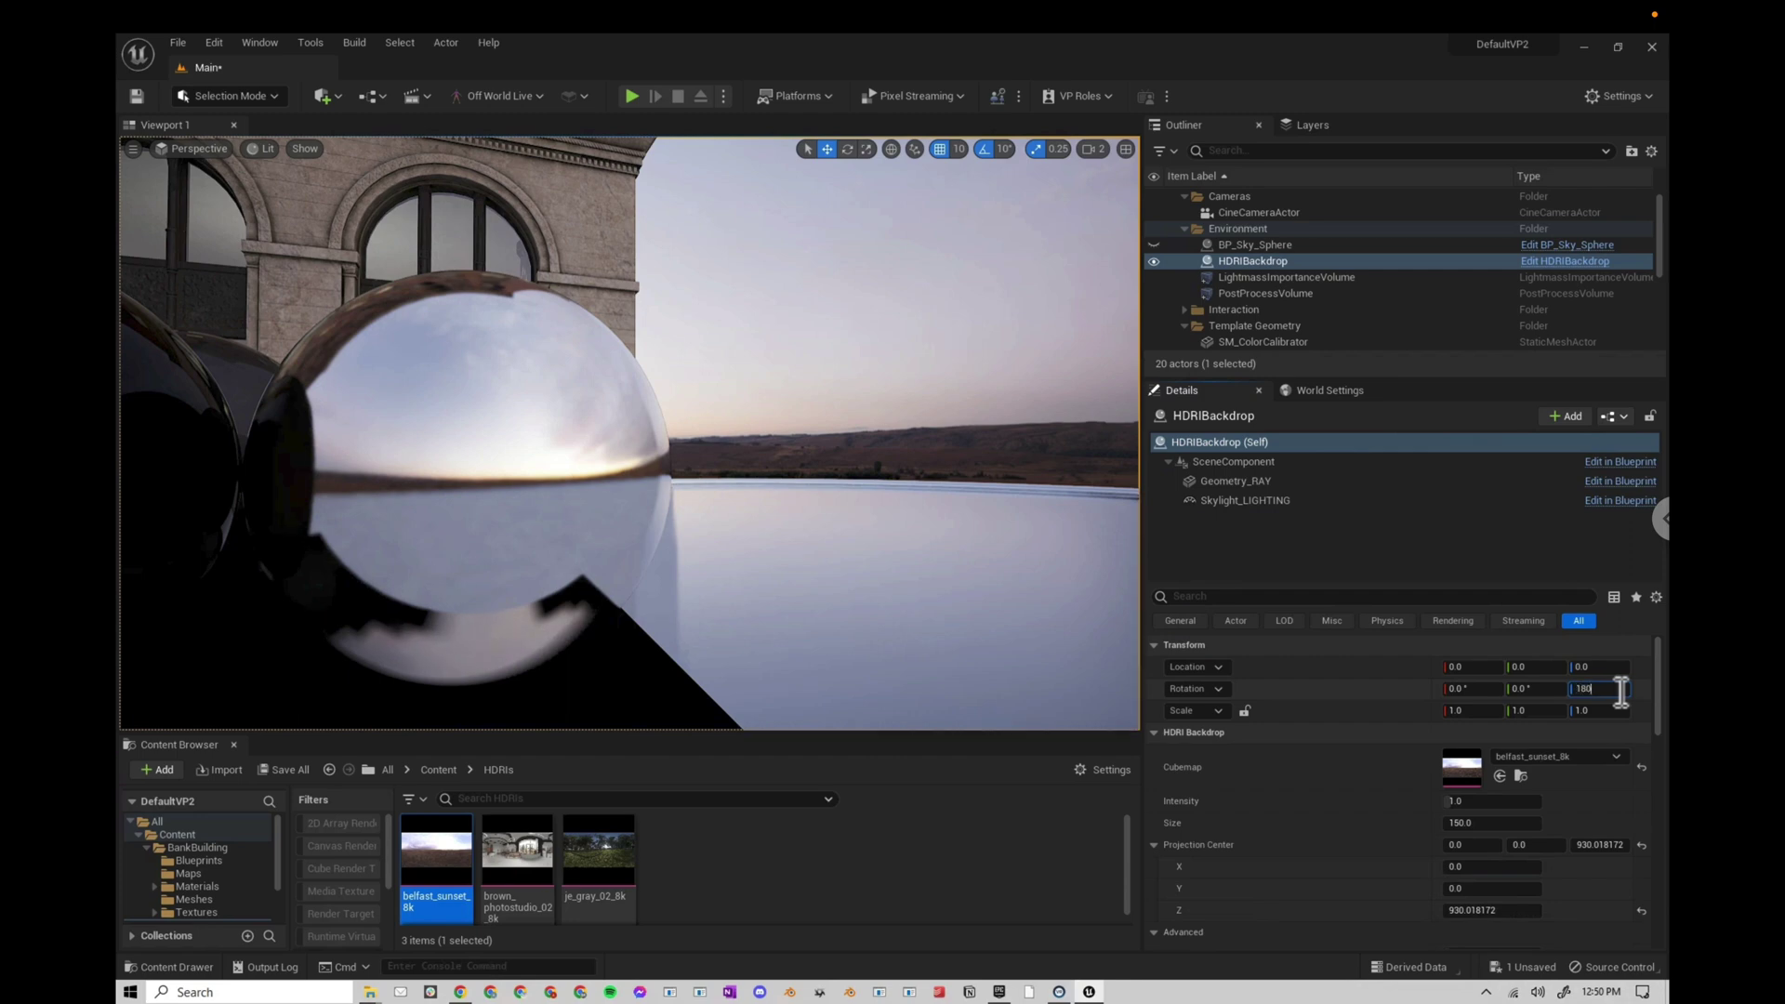
key(Return)
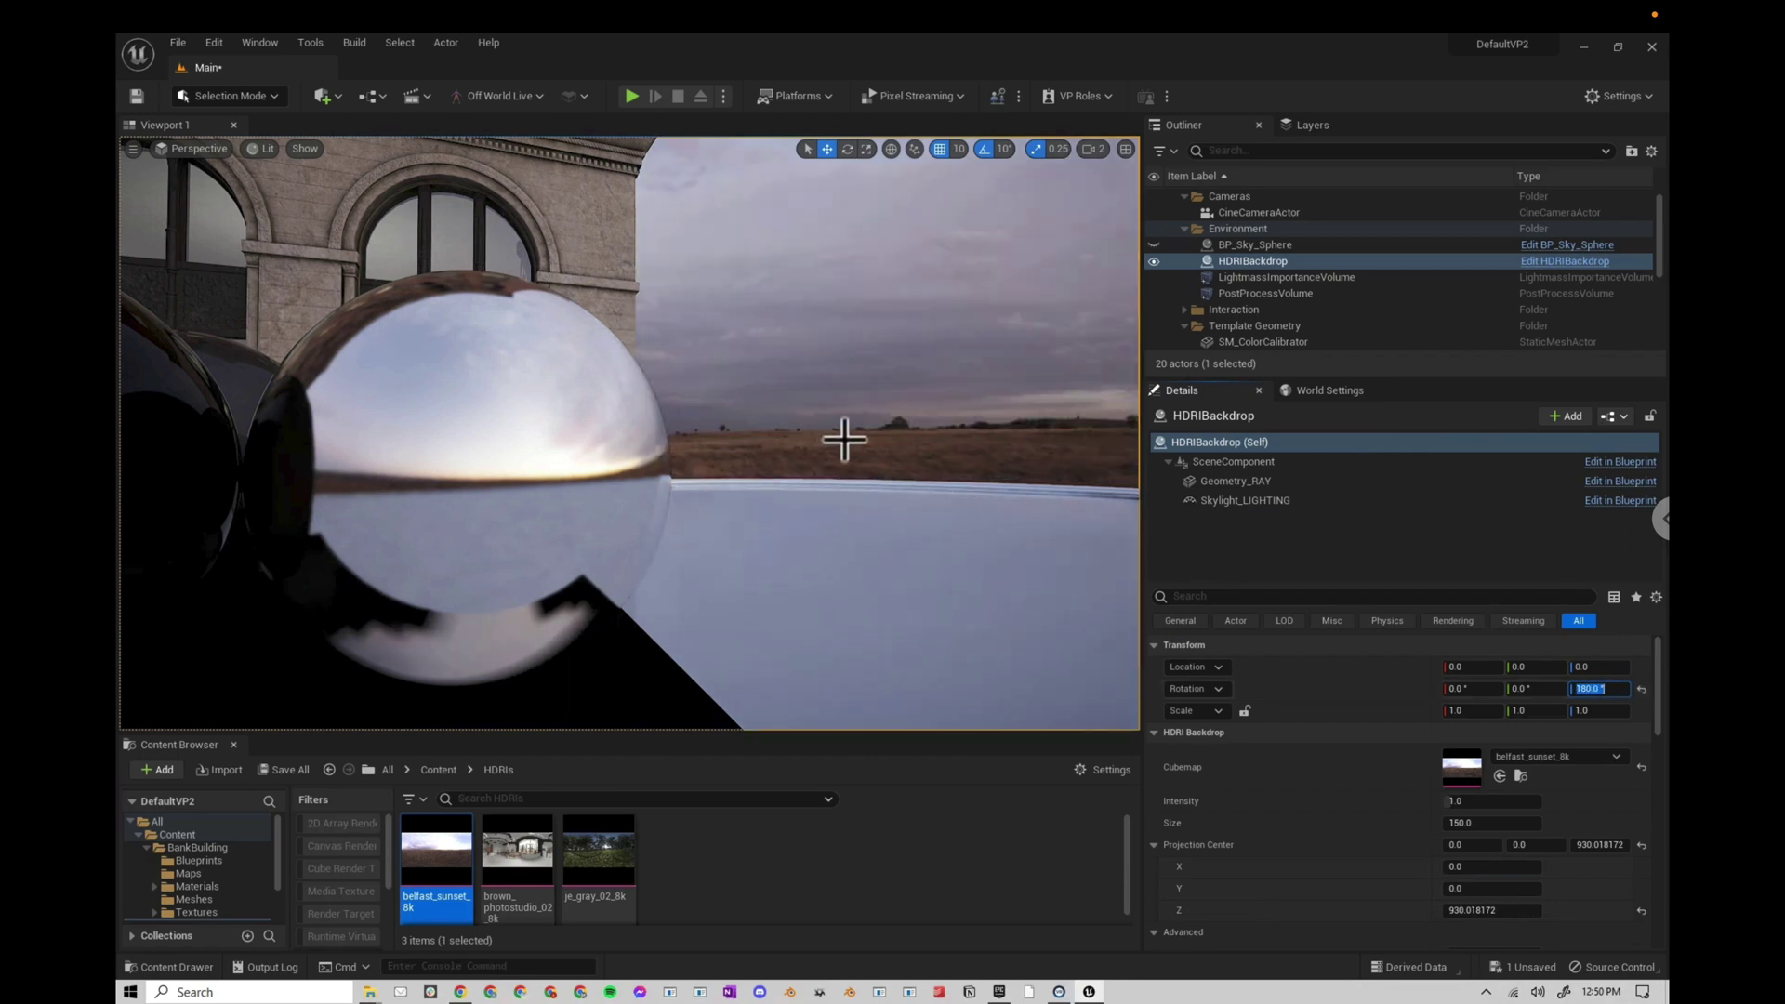
drag(695, 507, 924, 708)
right_drag(922, 560, 870, 564)
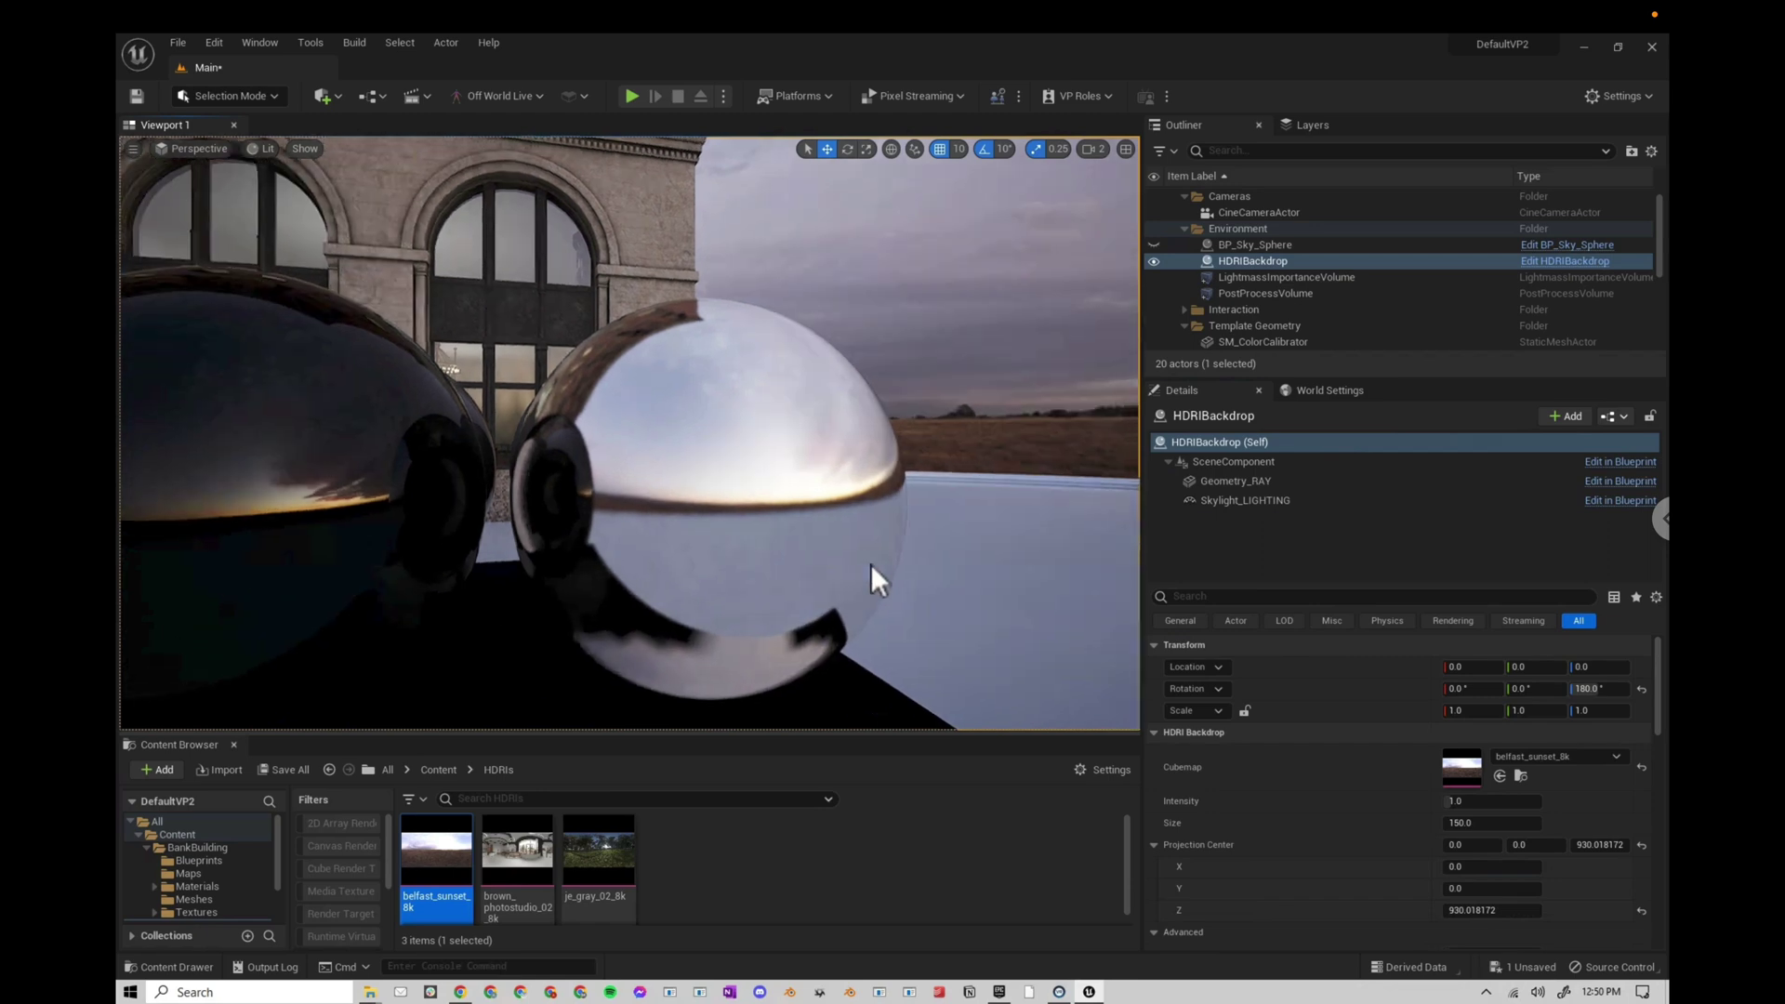
key(d)
drag(870, 564, 864, 561)
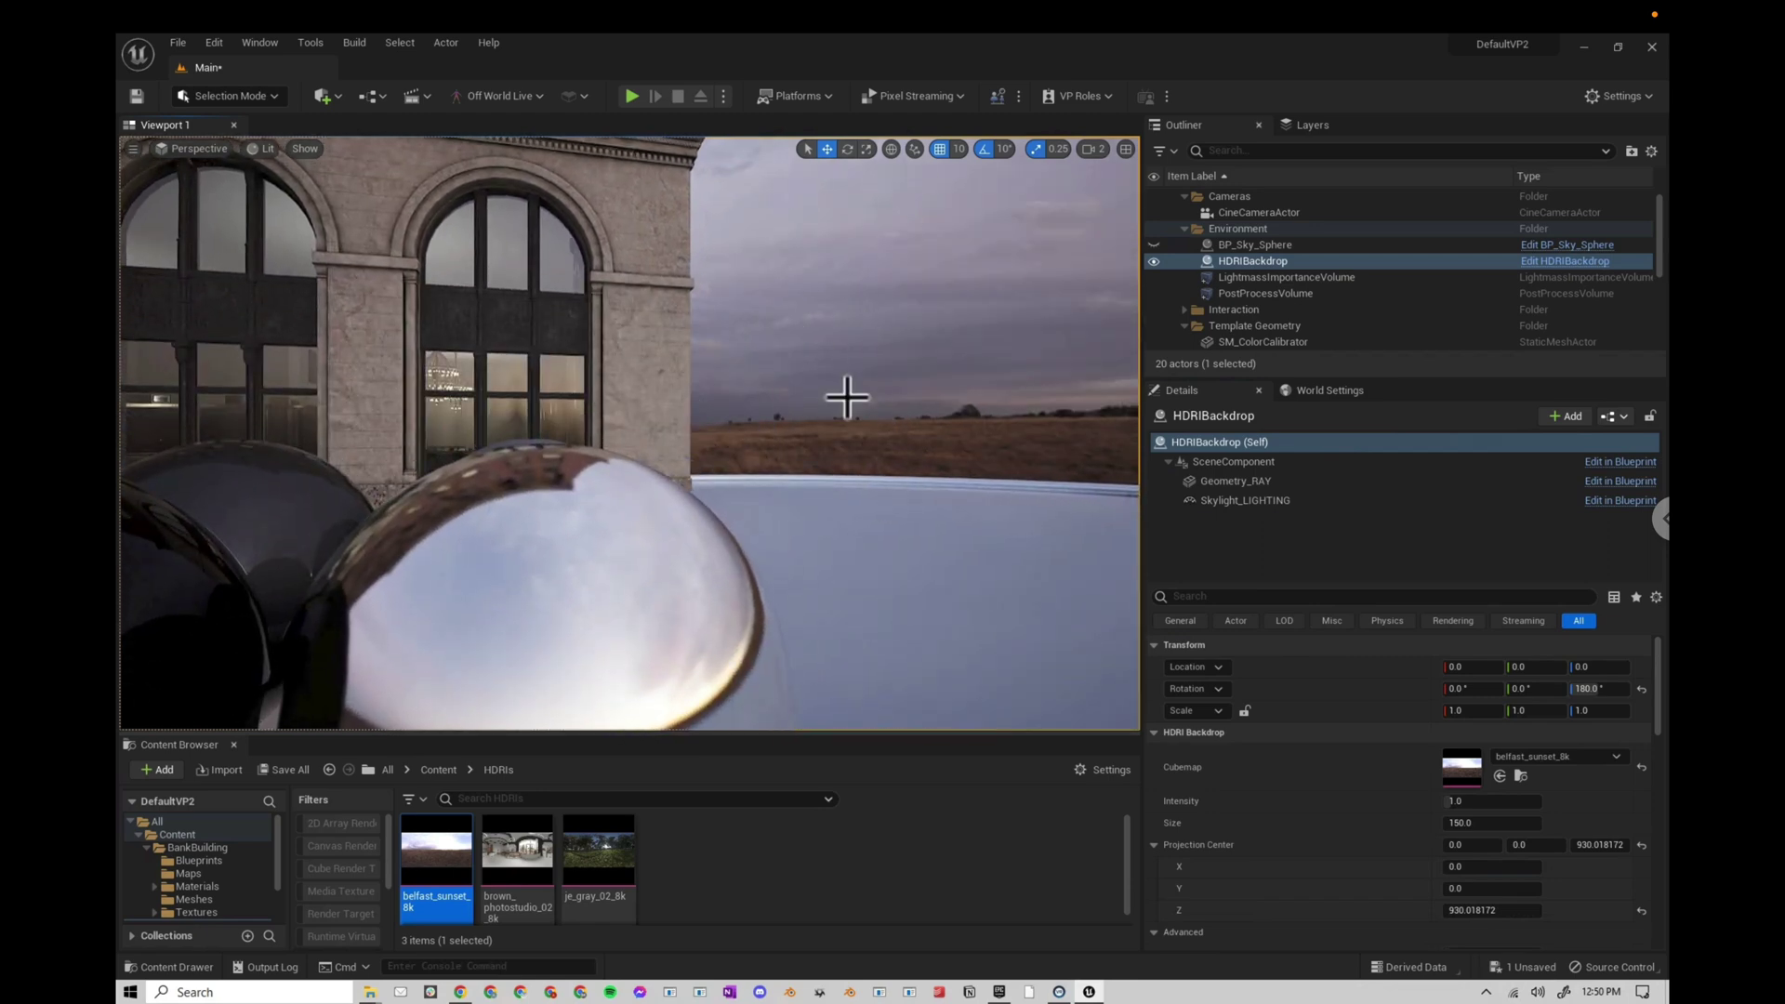
- Filter the Geometry_RAY component's properties by "vis" and turn off its Visible option
click(1236, 482)
click(1240, 596)
text(vi)
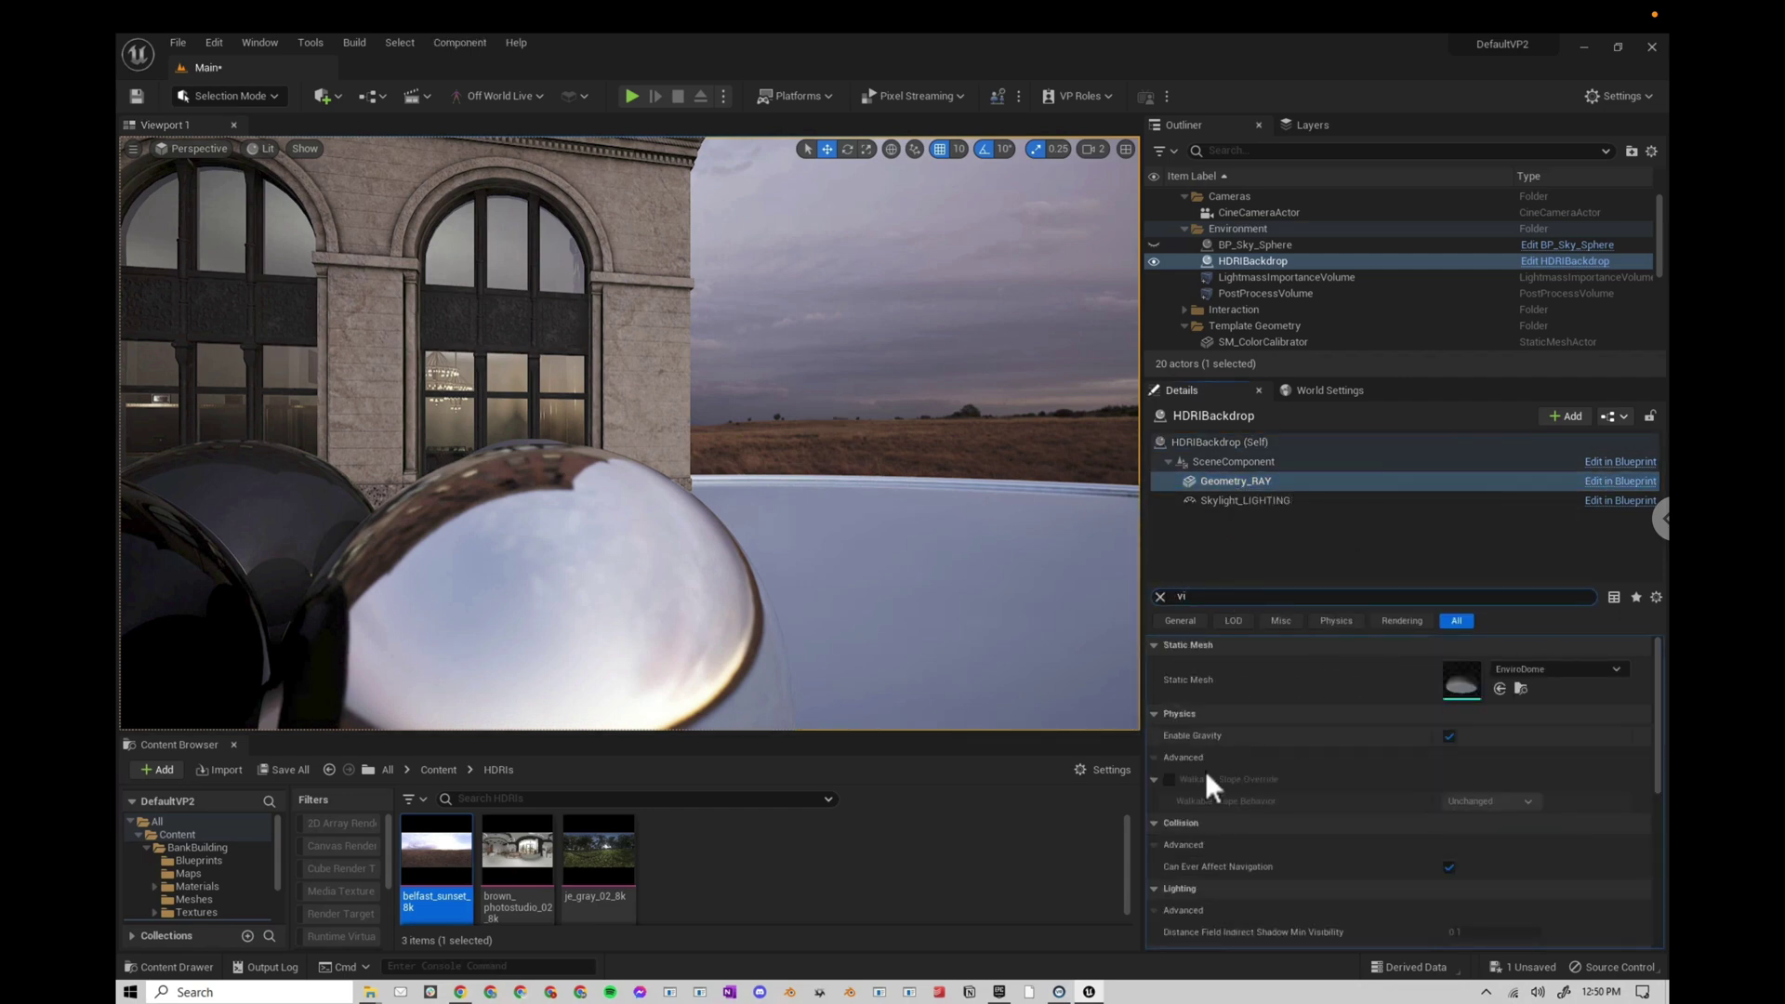
text(s)
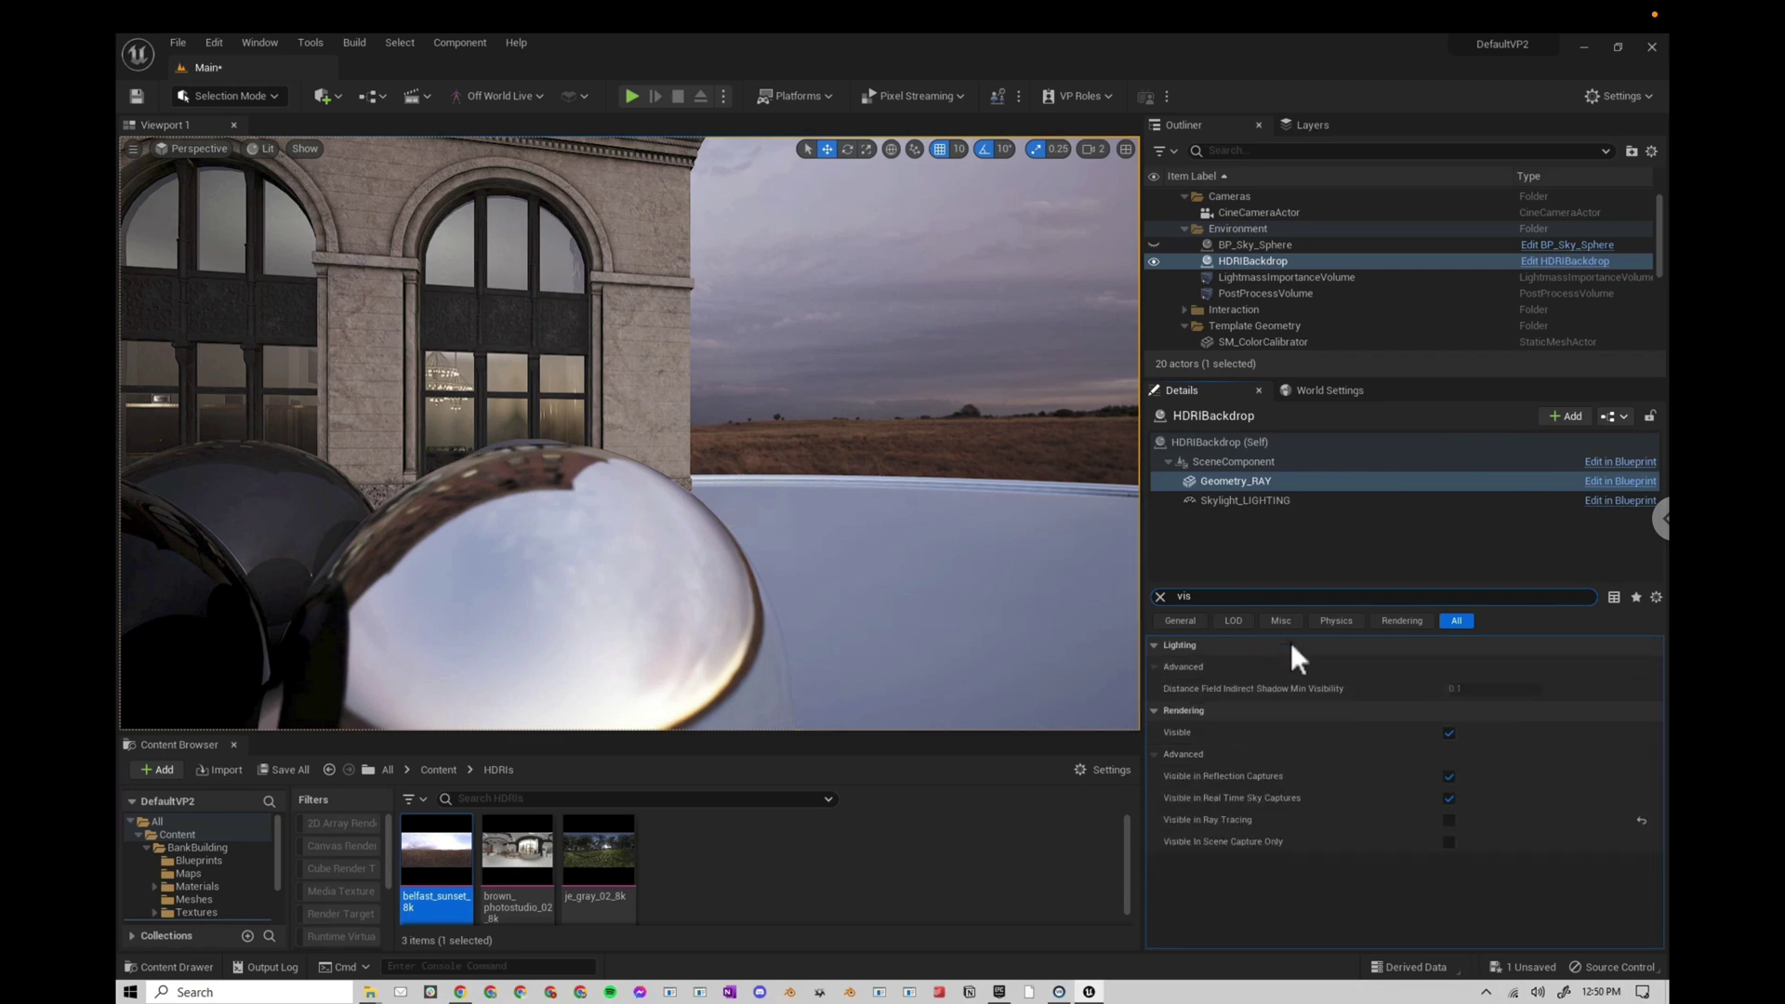
click(1449, 733)
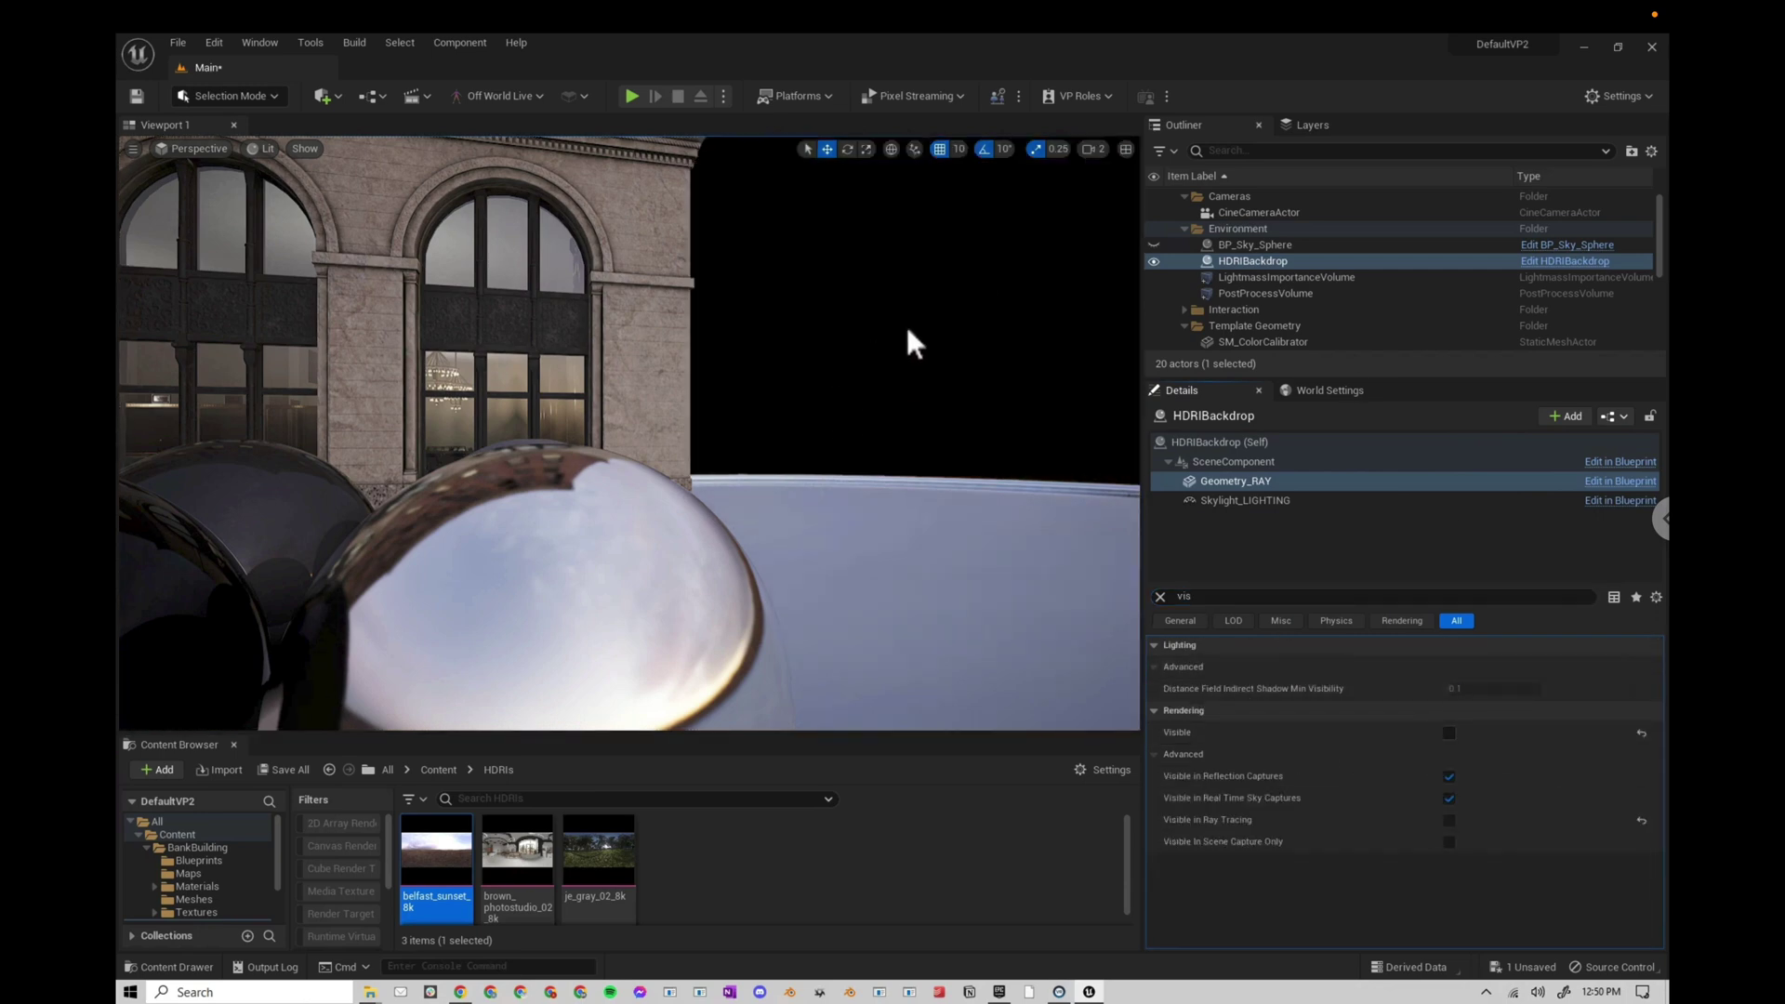
- Toggle the visibility of BP_Sky_Sphere and leave it shown as the background sky
click(1153, 243)
click(1153, 244)
click(1152, 243)
click(800, 399)
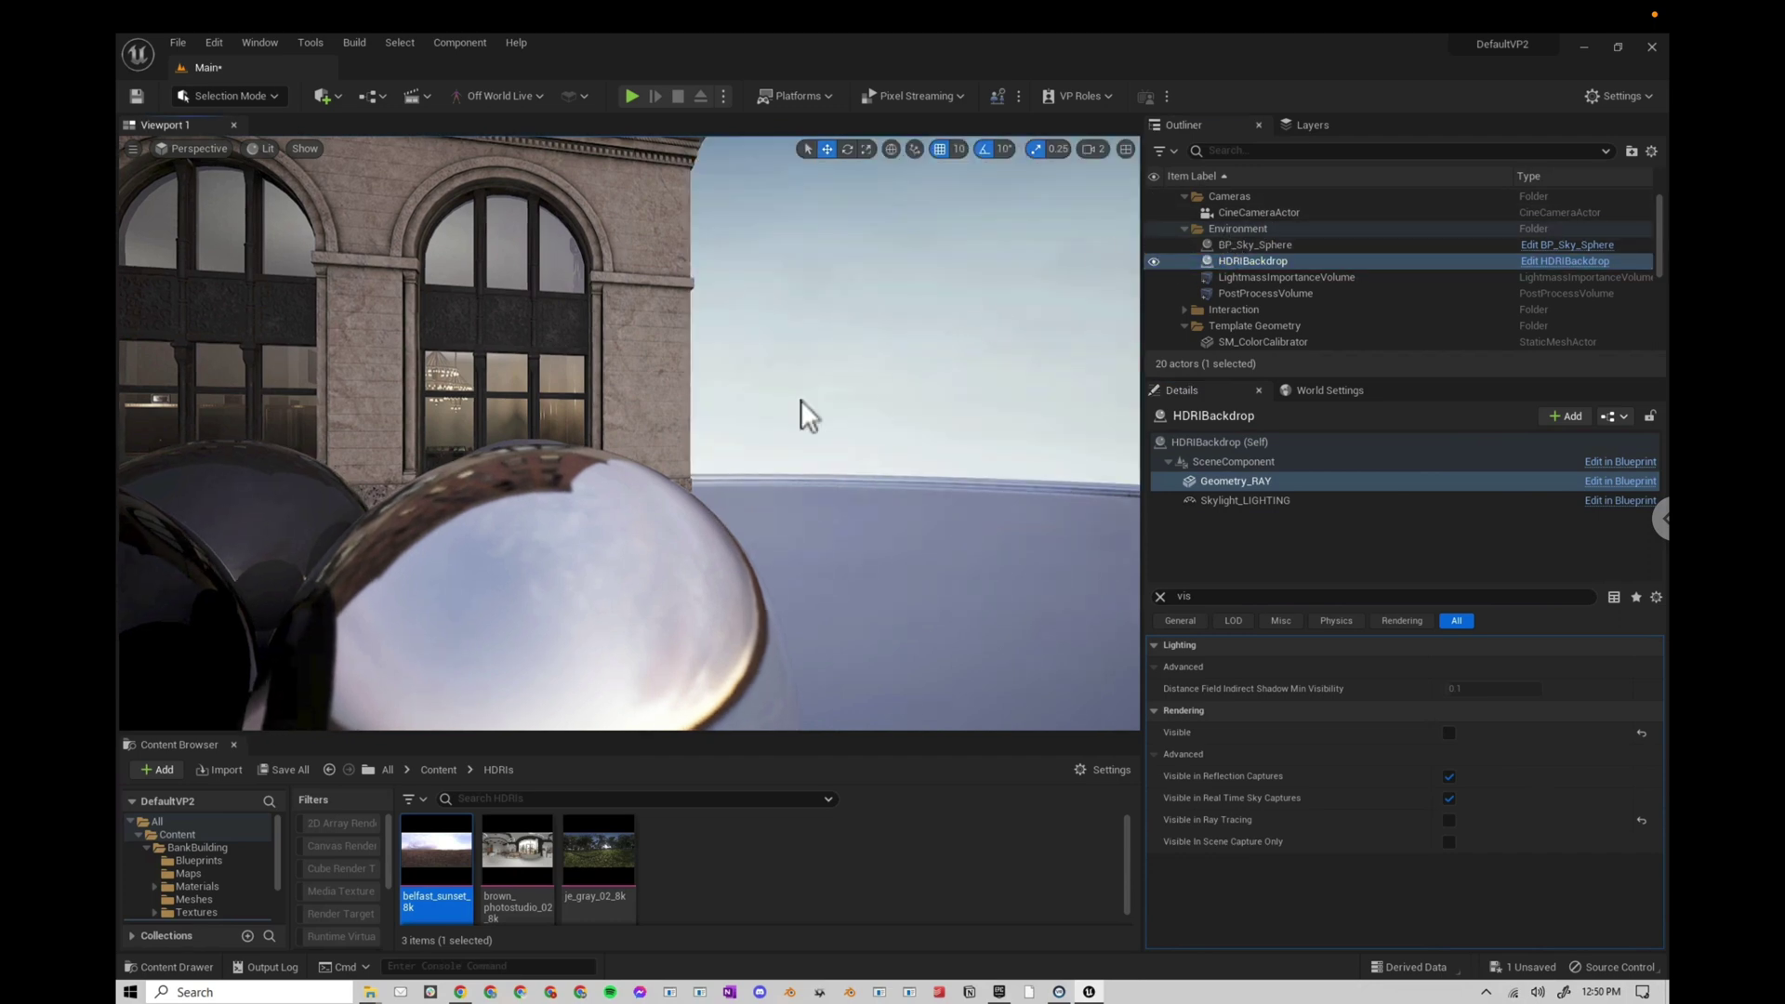
- Examine the chrome ball's reflections against the sky sphere background from near and far viewpoints
key(q)
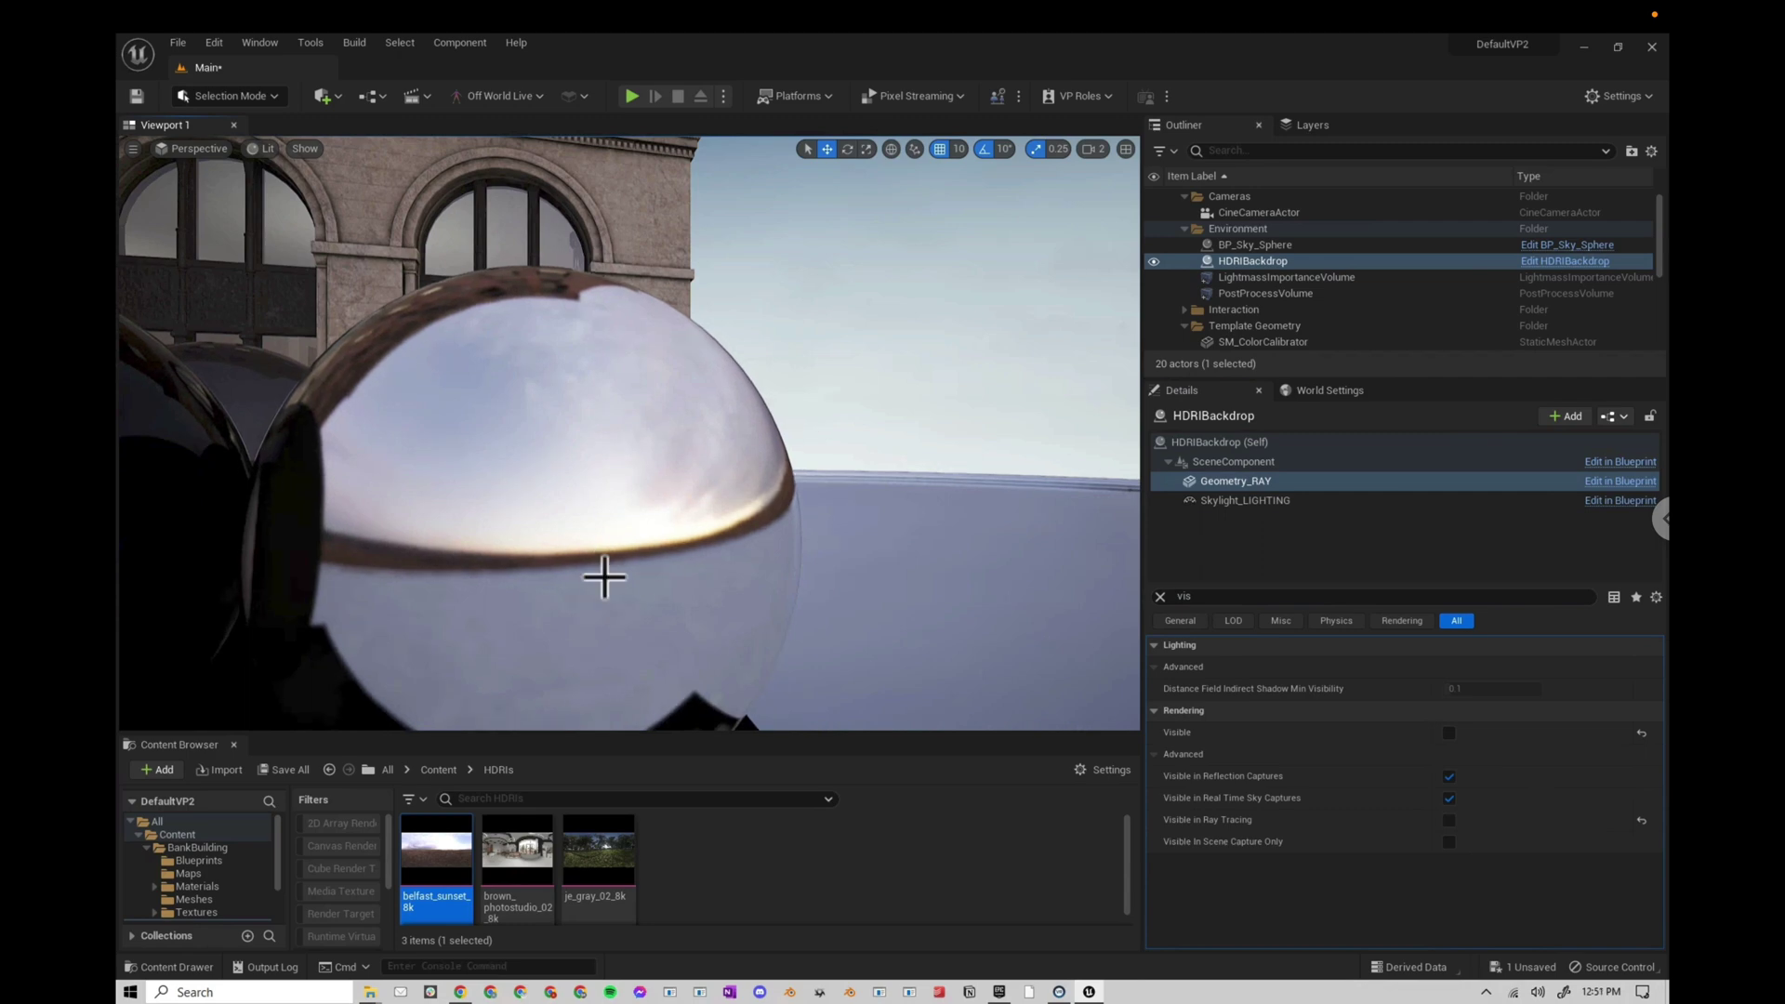
key(s)
key(e)
right_drag(605, 577, 516, 563)
key(s)
key(w)
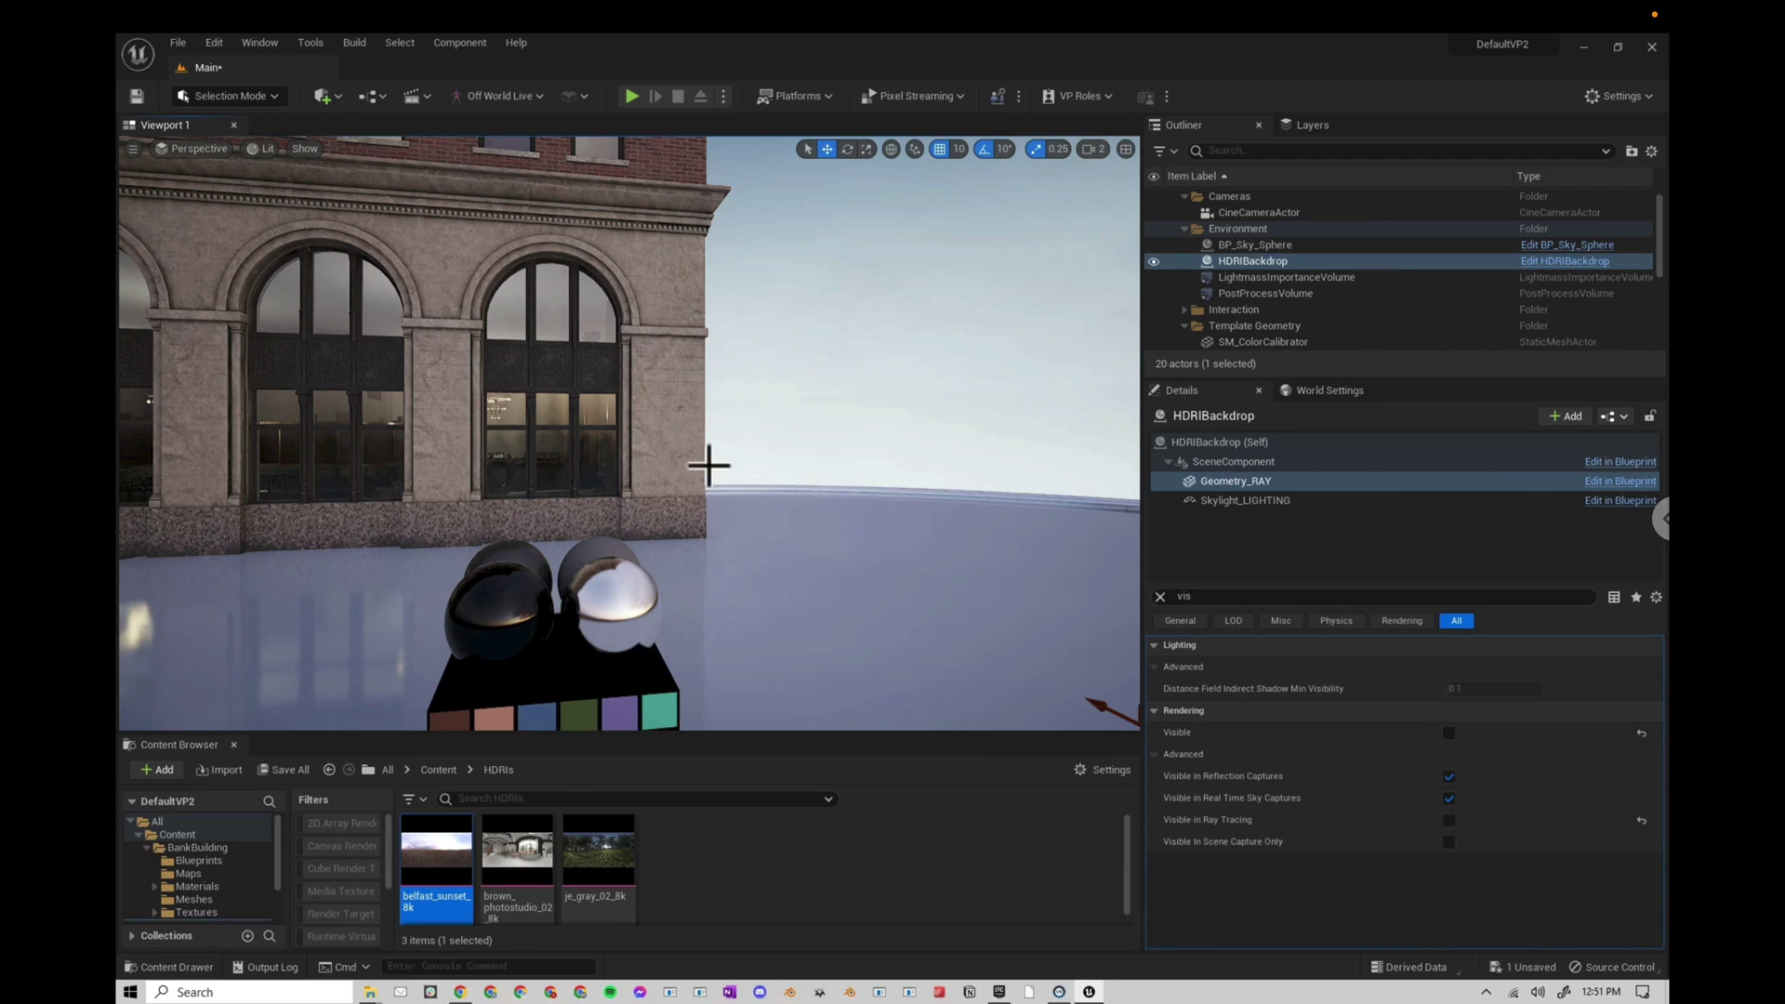
right_drag(709, 465, 772, 471)
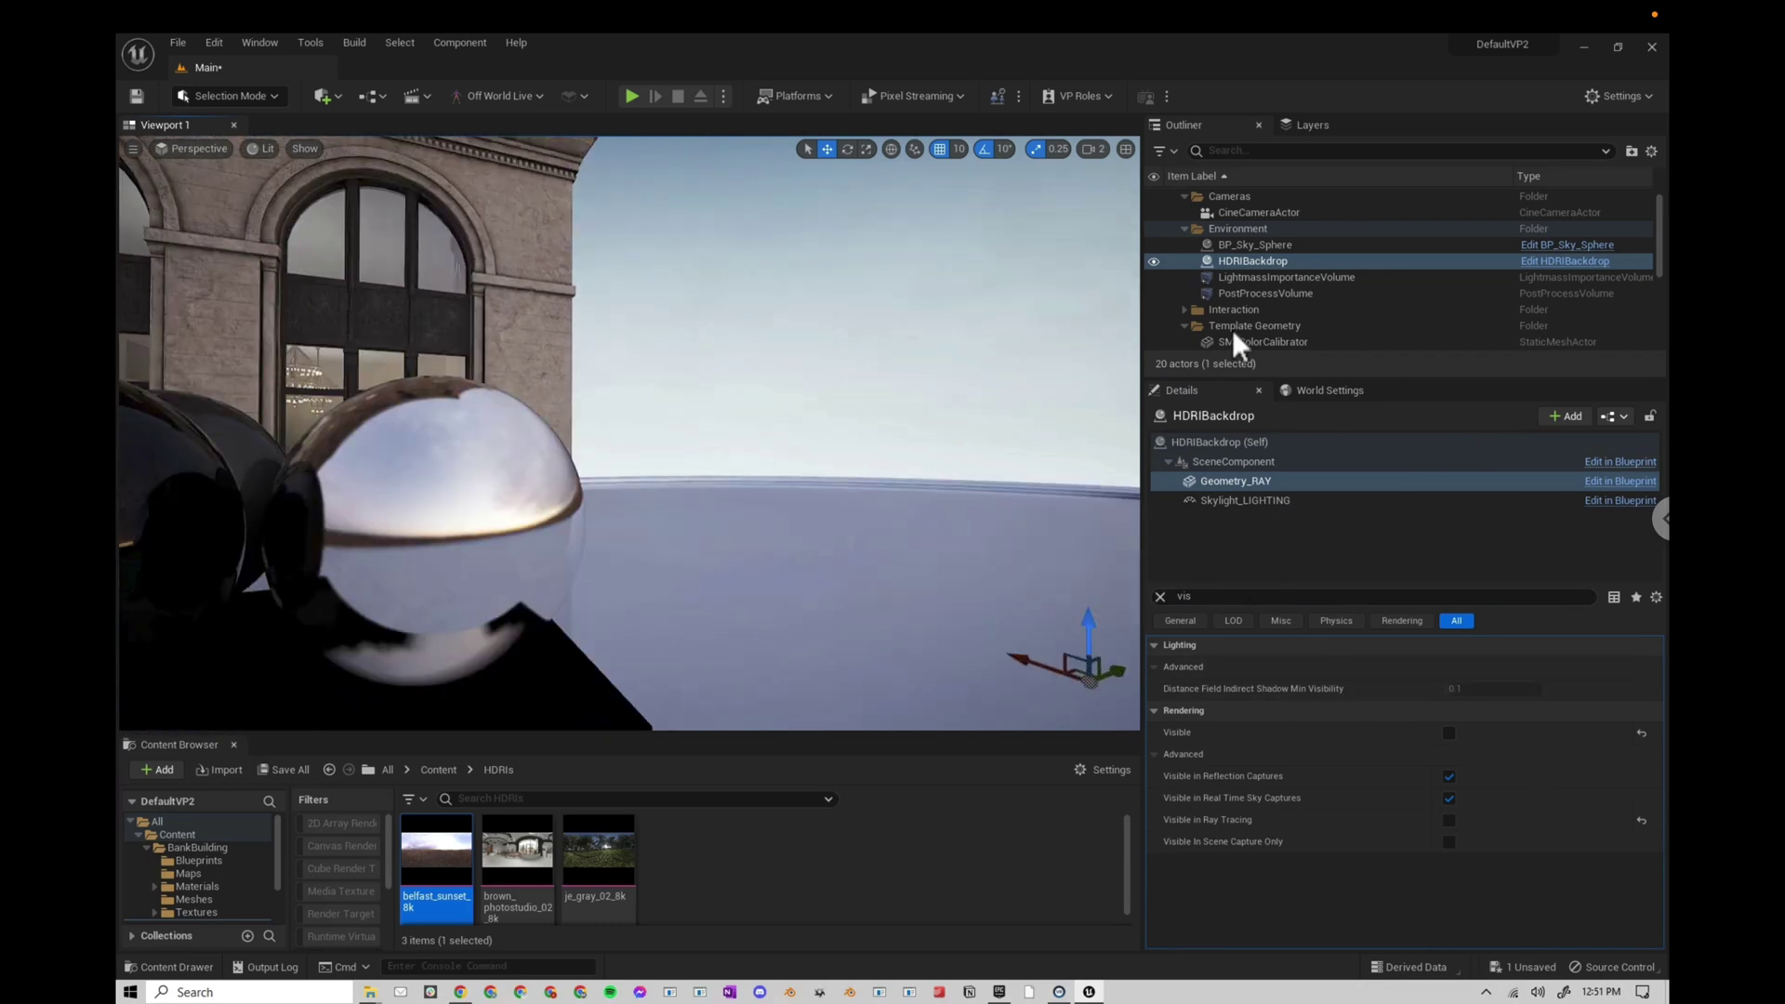
- Hide BP_Sky_Sphere and turn the Geometry_RAY component's Visible option back on
click(1154, 244)
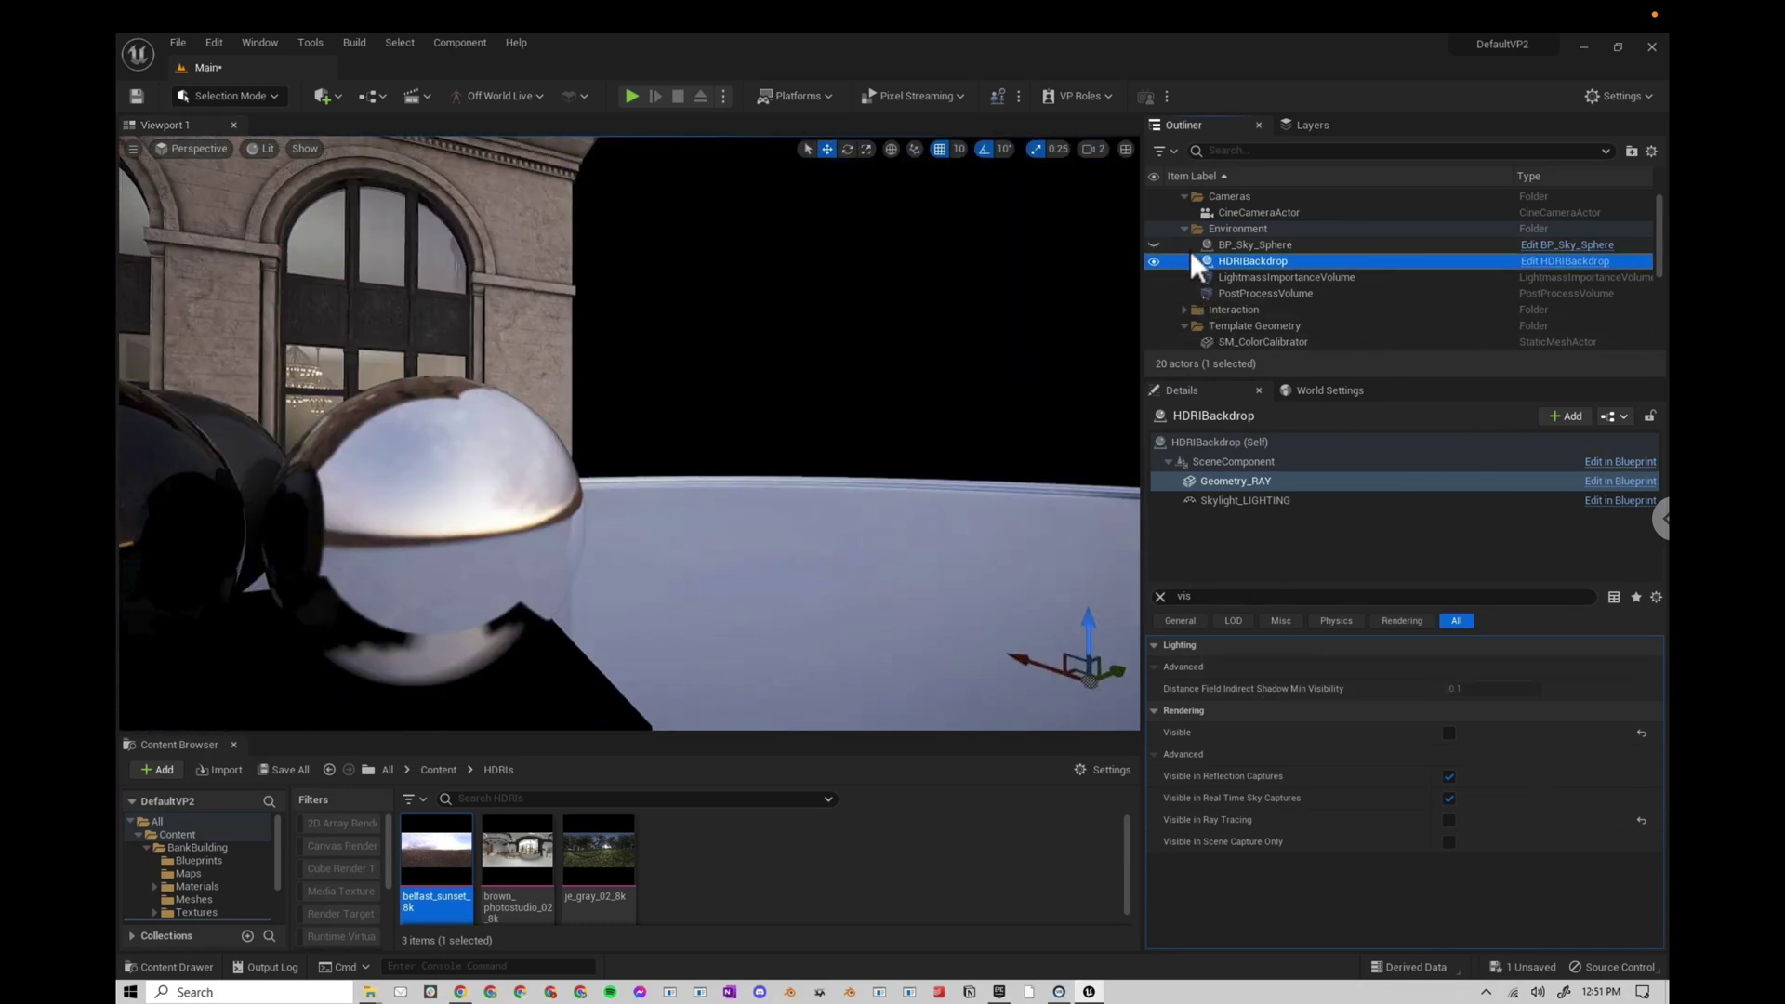
click(1449, 733)
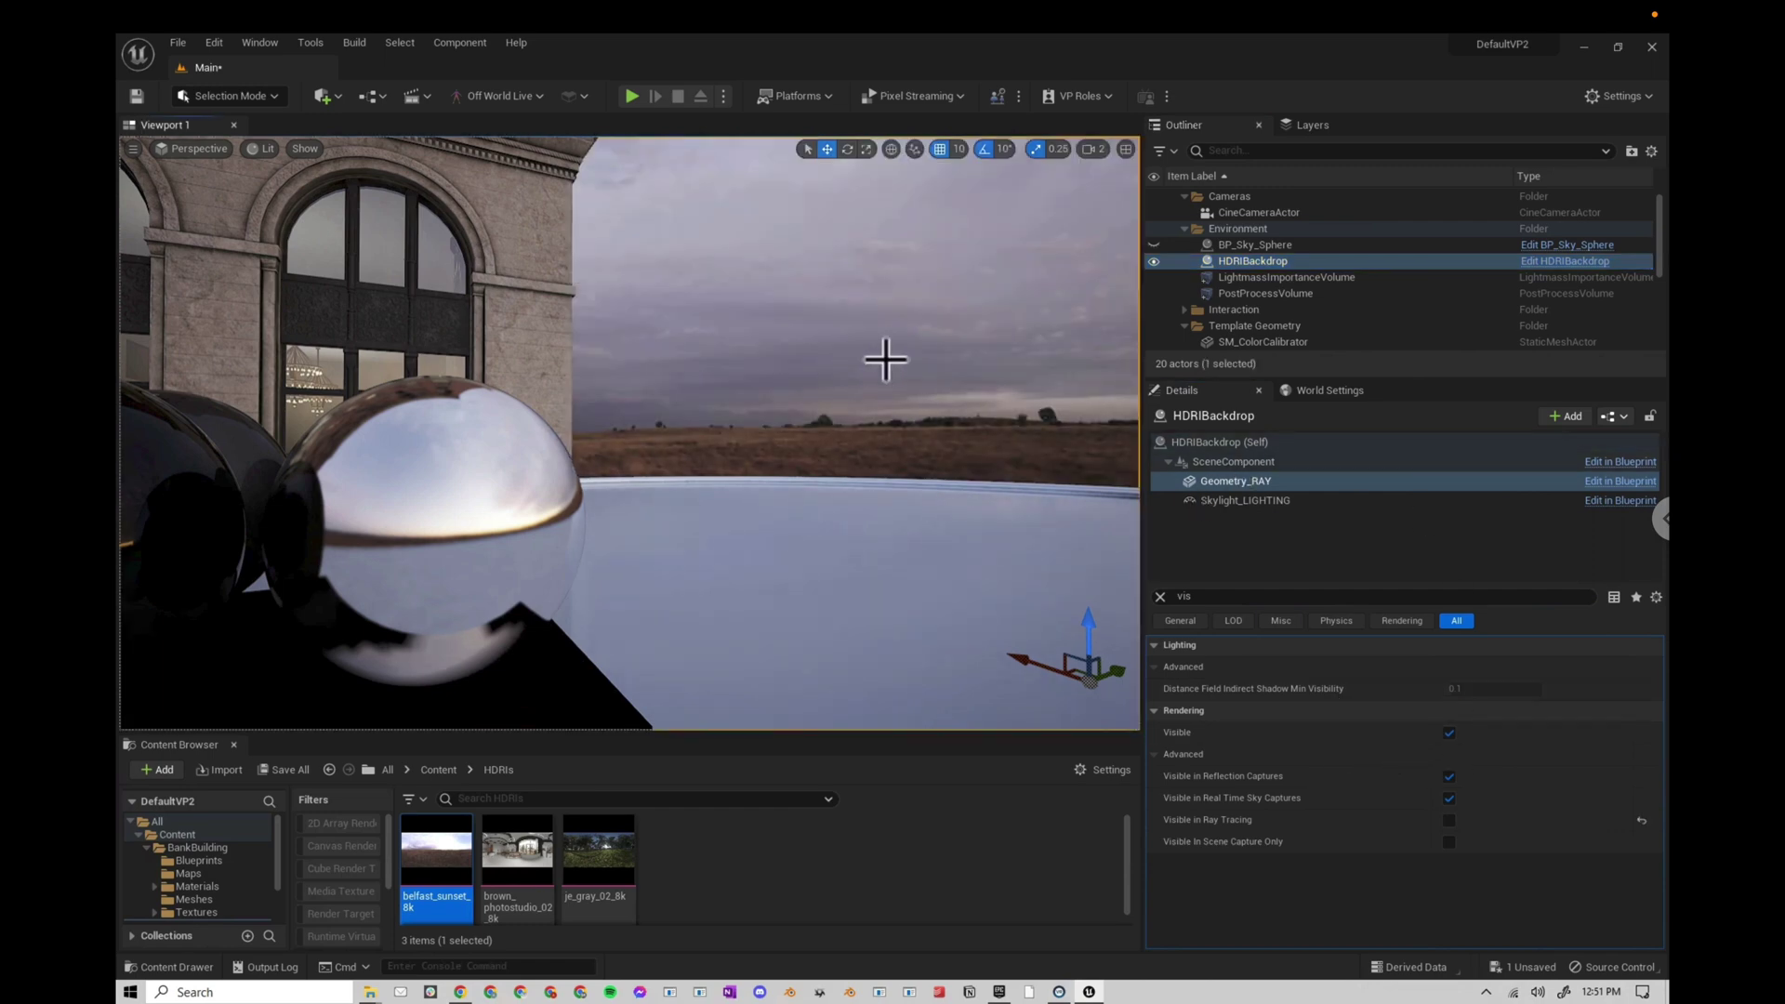
right_drag(767, 448, 1090, 427)
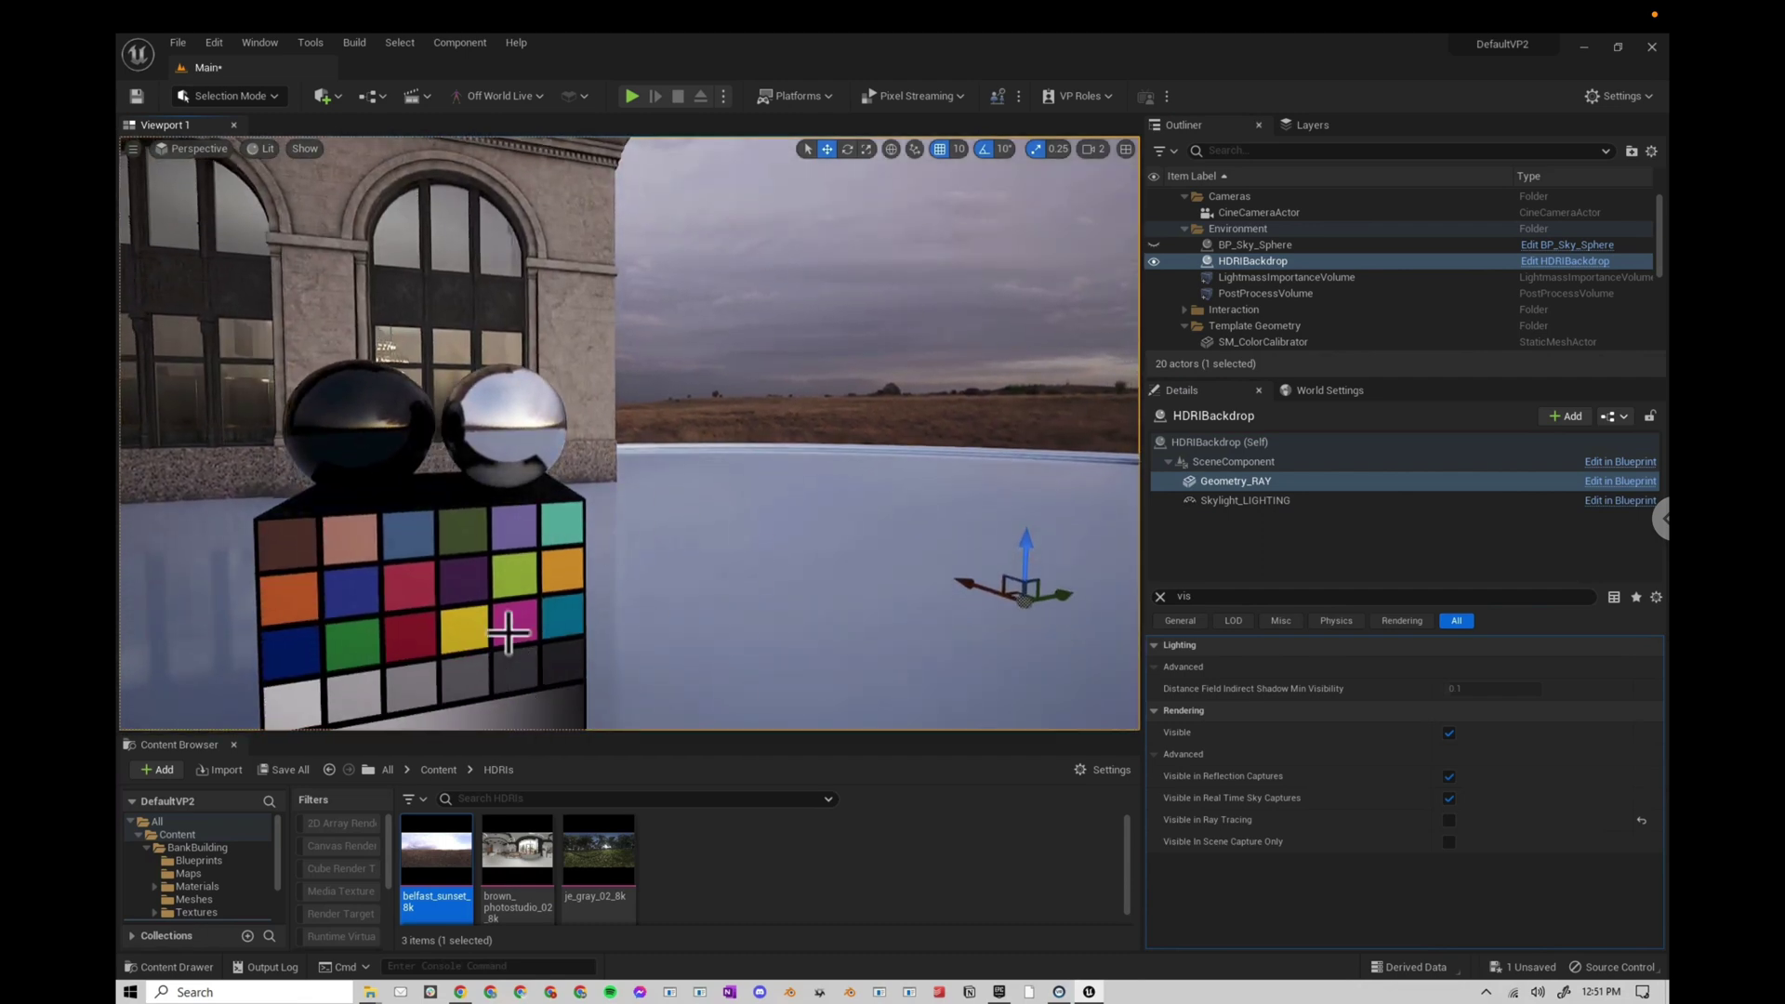
- Switch the viewport's view mode from Lit to Path Tracing and view the color calibrator's spheres up close
click(261, 149)
click(307, 348)
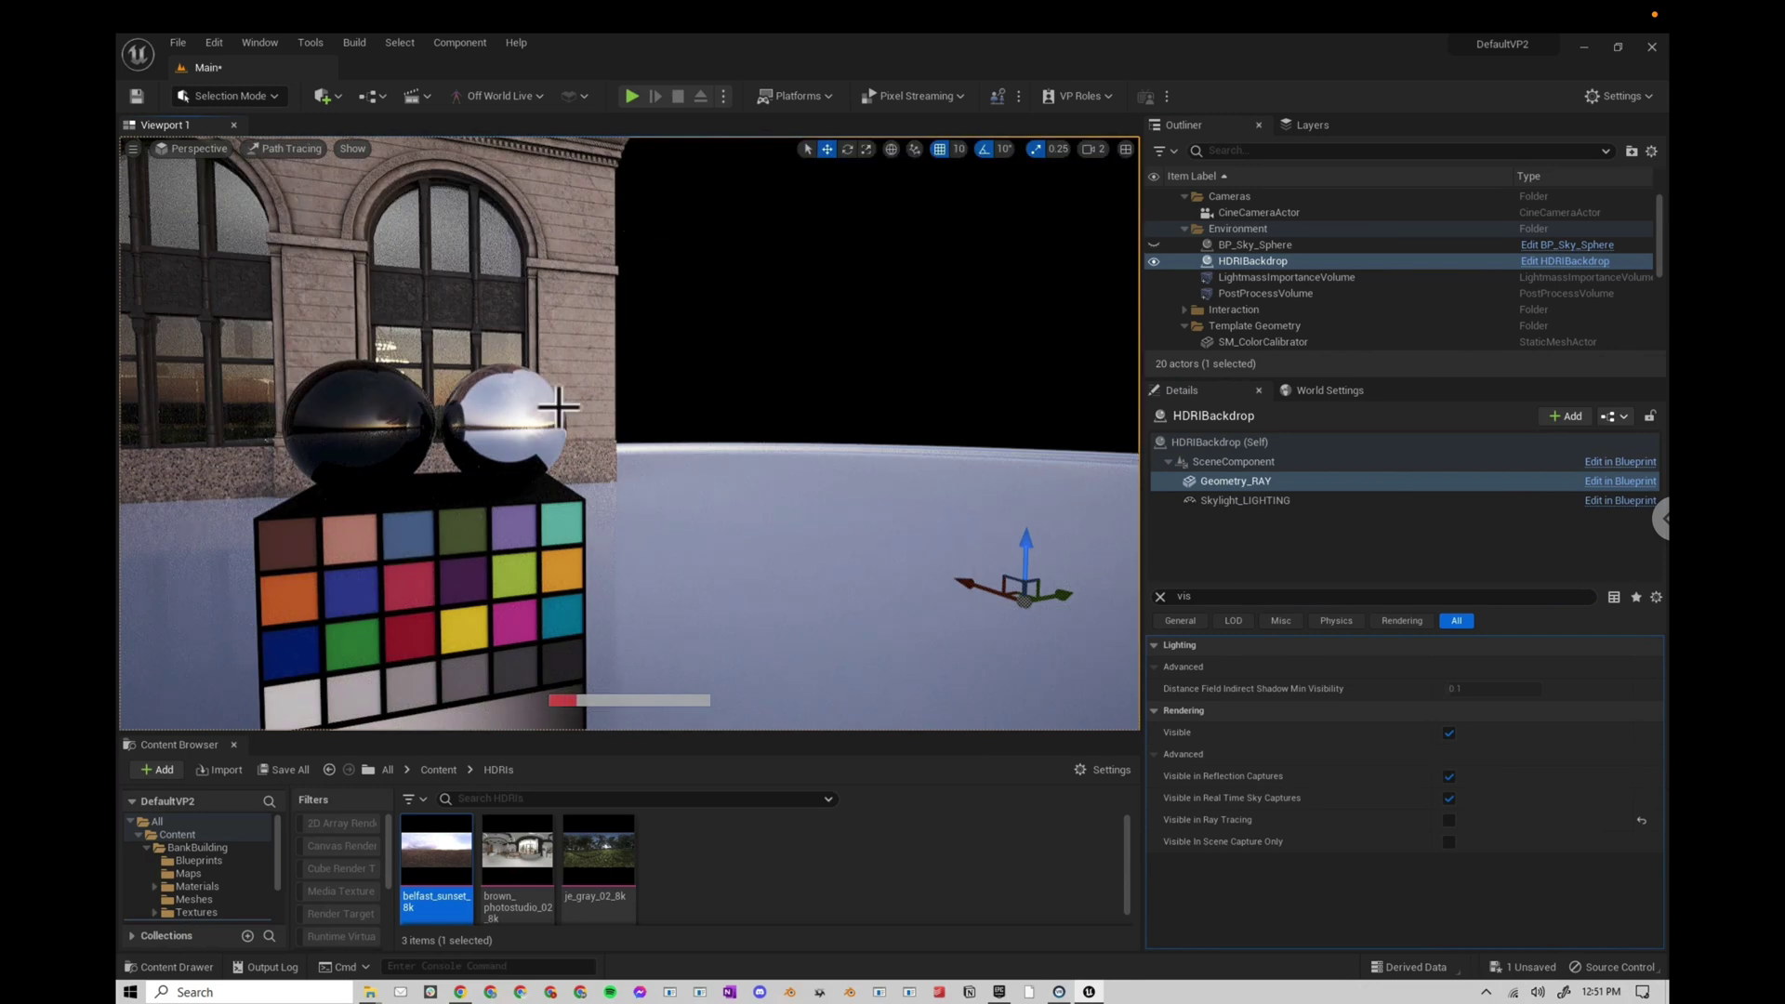
scroll(641, 483, up, 4)
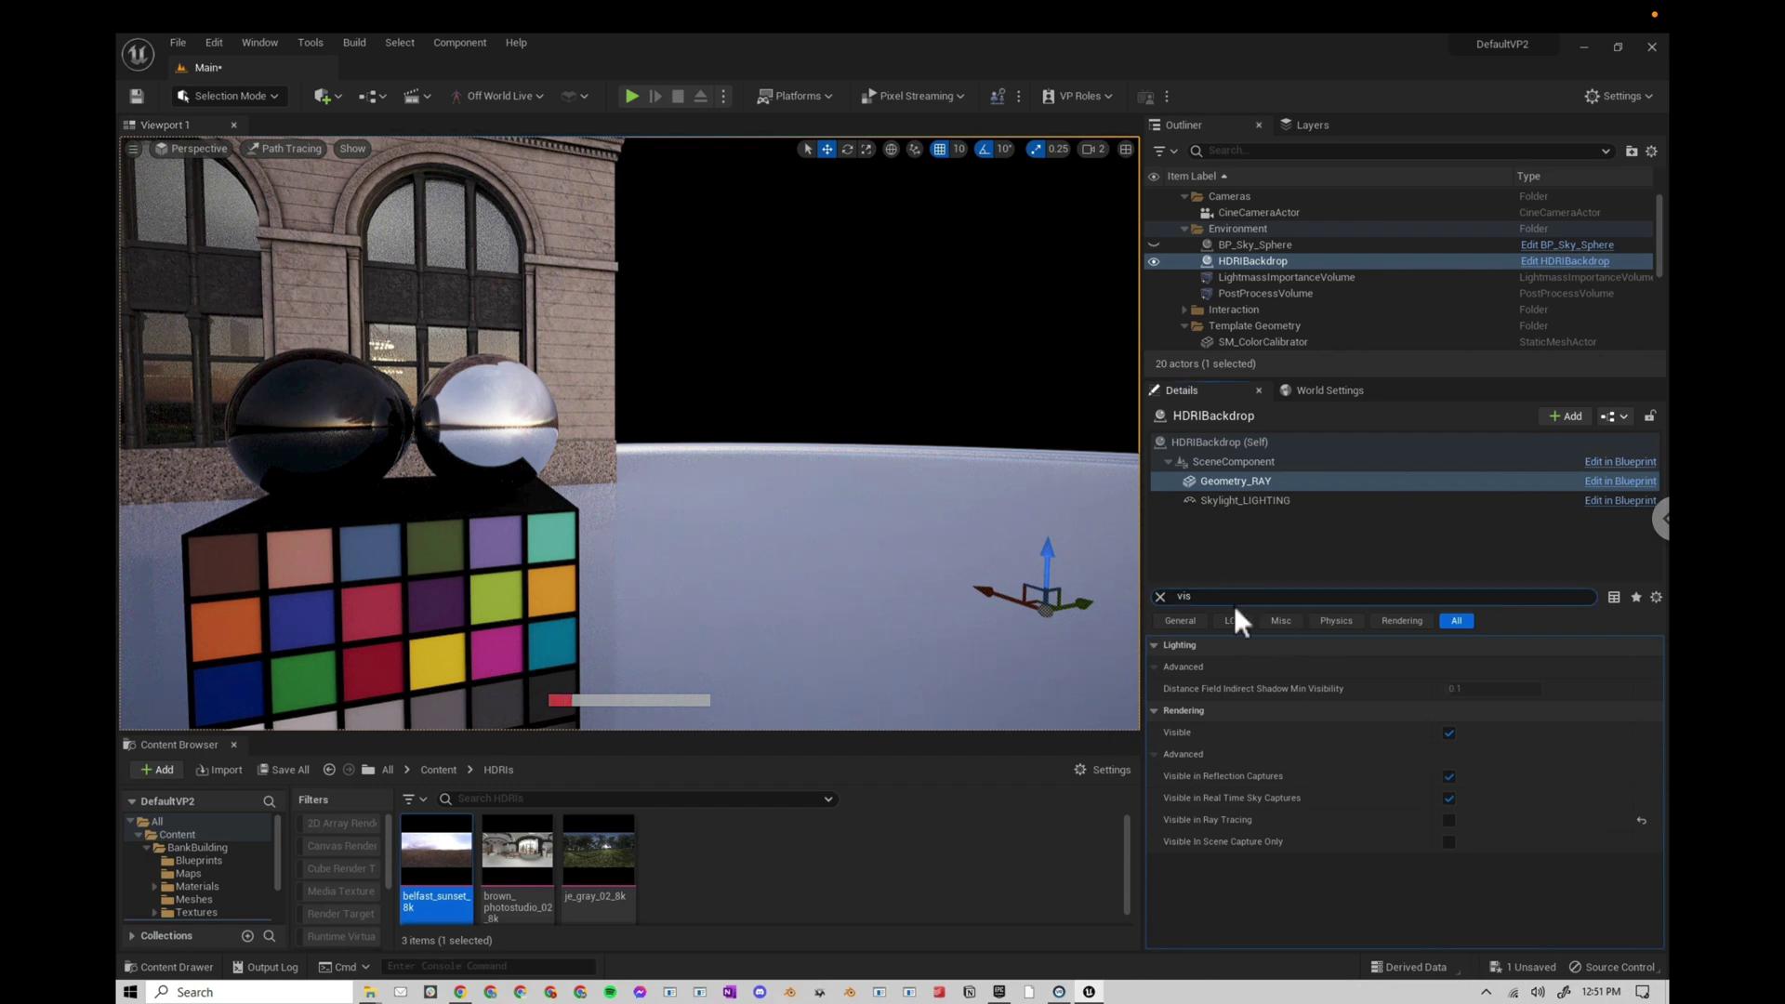
- Filter the Geometry_RAY component's properties by "ray" and enable Visible in Ray Tracing
key(Escape)
click(1237, 500)
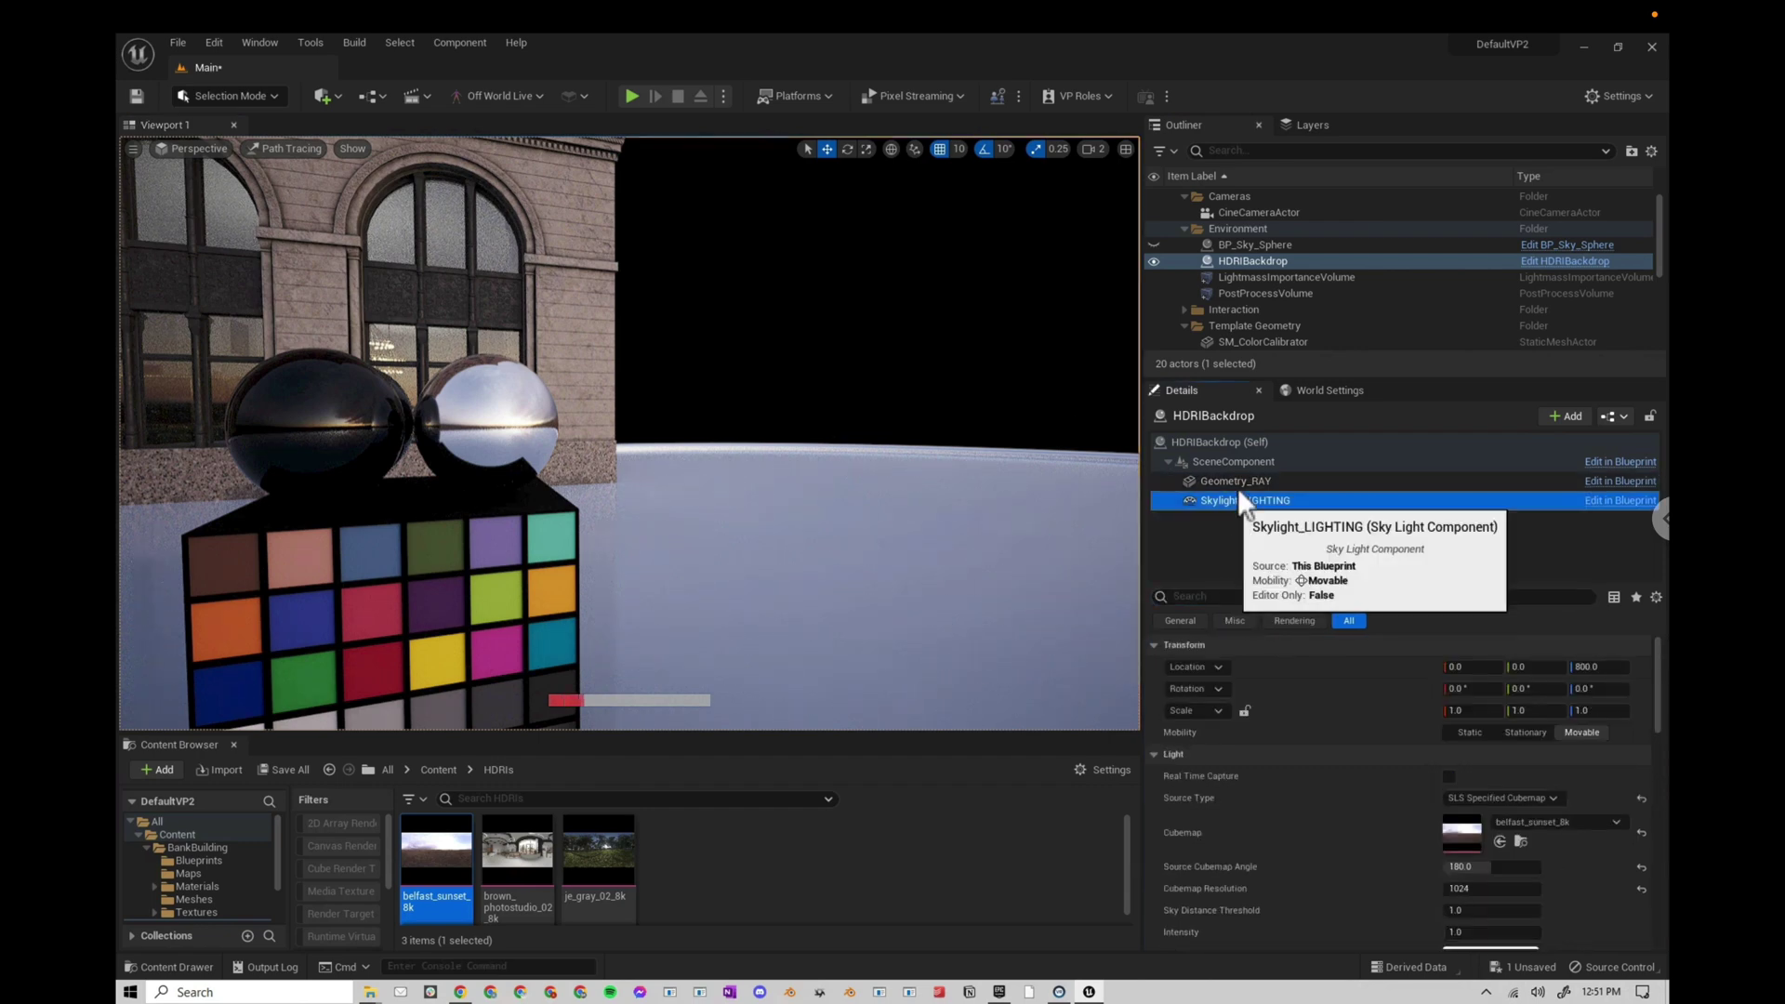
click(1236, 481)
click(1226, 595)
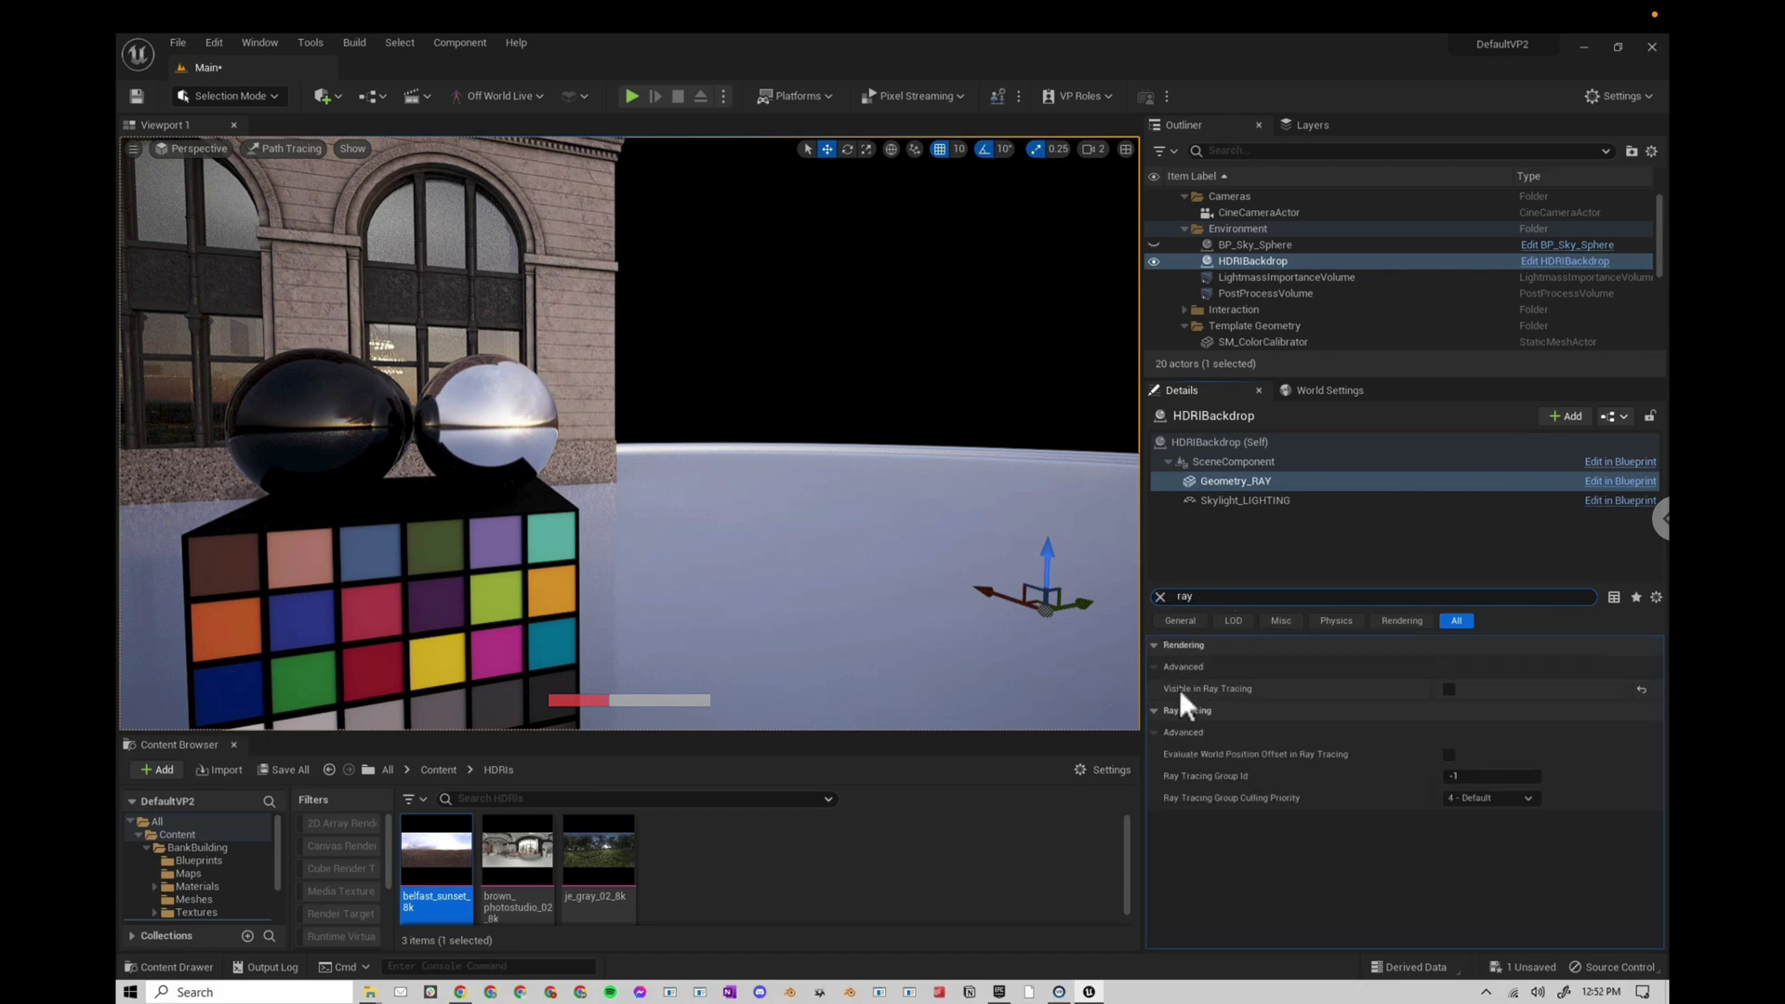
click(1449, 690)
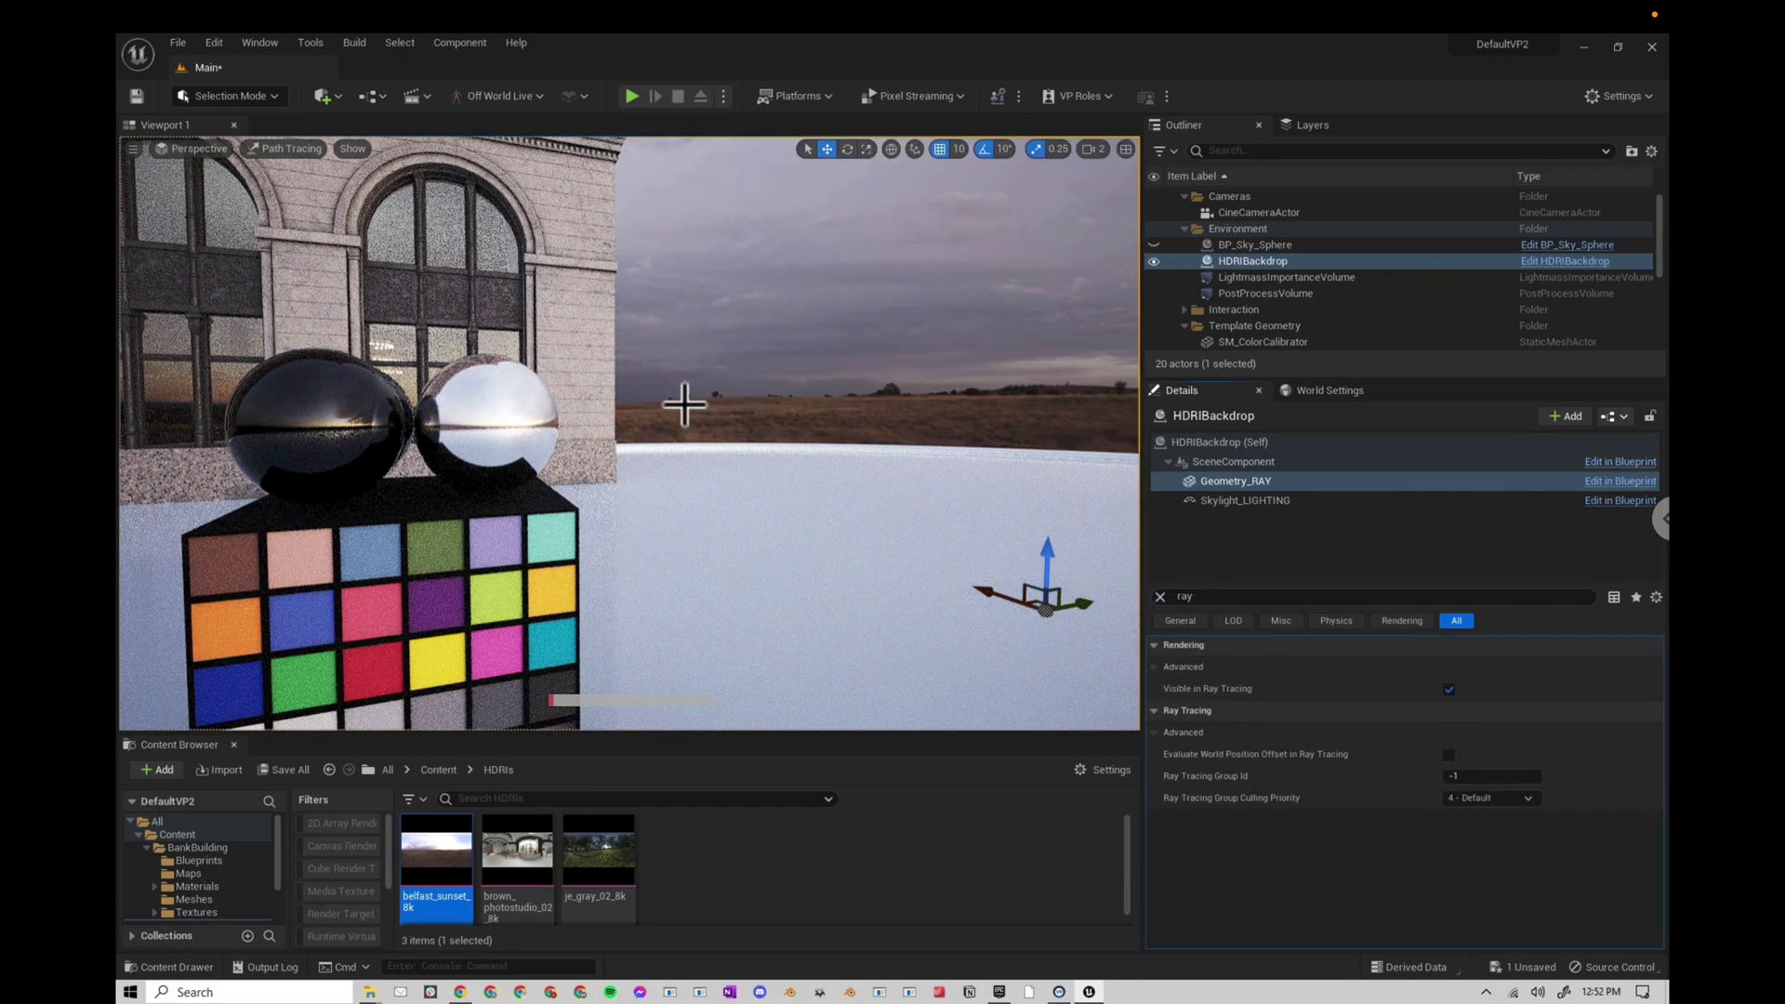
- Test the HDRIBackdrop at a very low intensity and set its Intensity to 1
mouse_move(801, 392)
right_down()
mouse_move(1024, 371)
mouse_move(967, 447)
mouse_move(540, 377)
mouse_move(693, 433)
mouse_move(833, 438)
right_up()
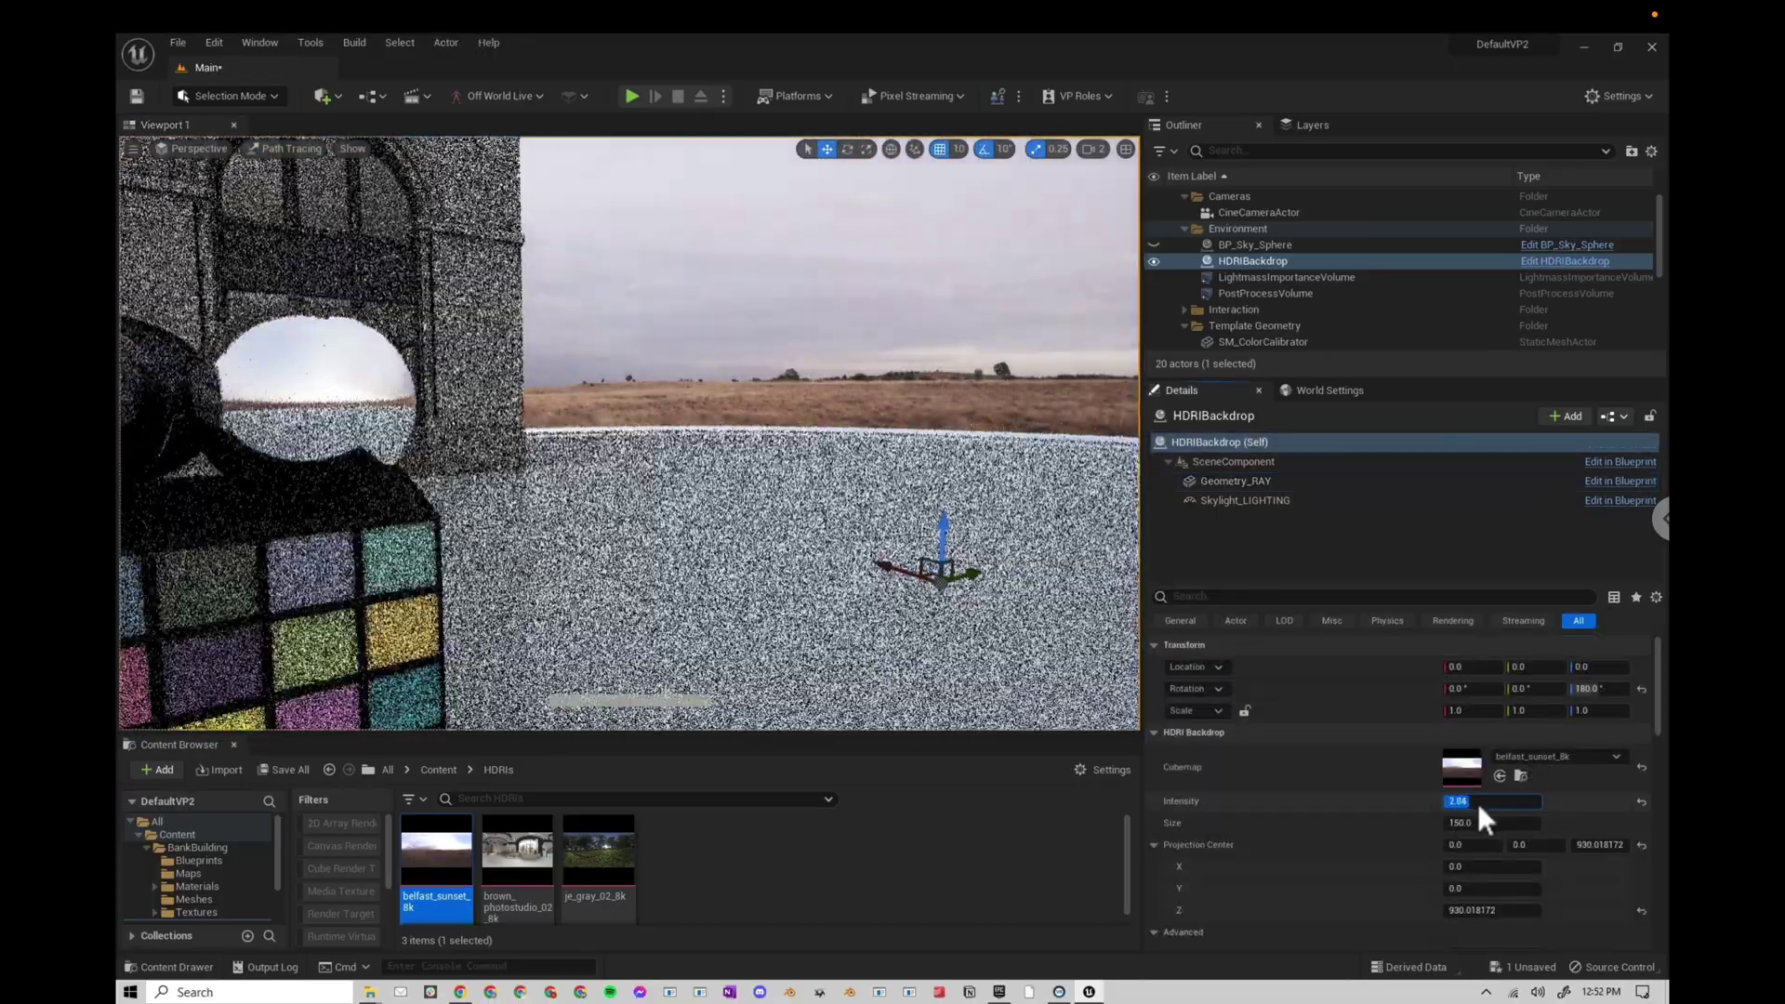
text(0.08)
key(Return)
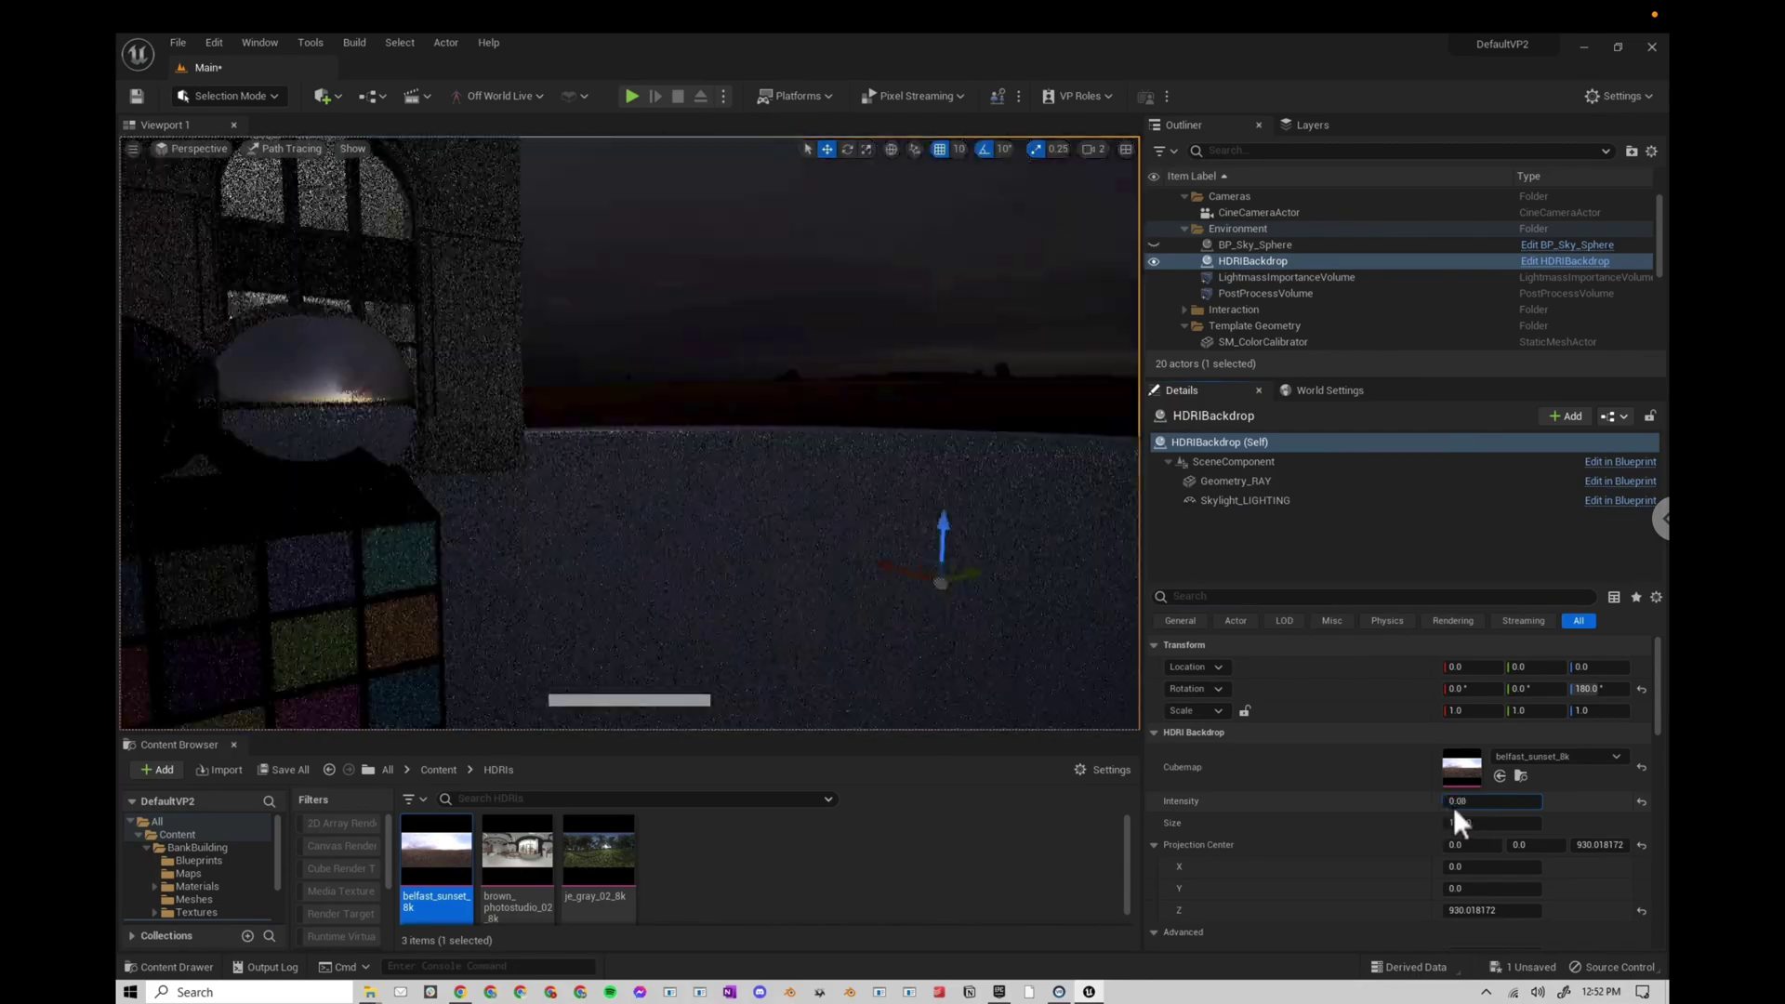
text(1)
key(Return)
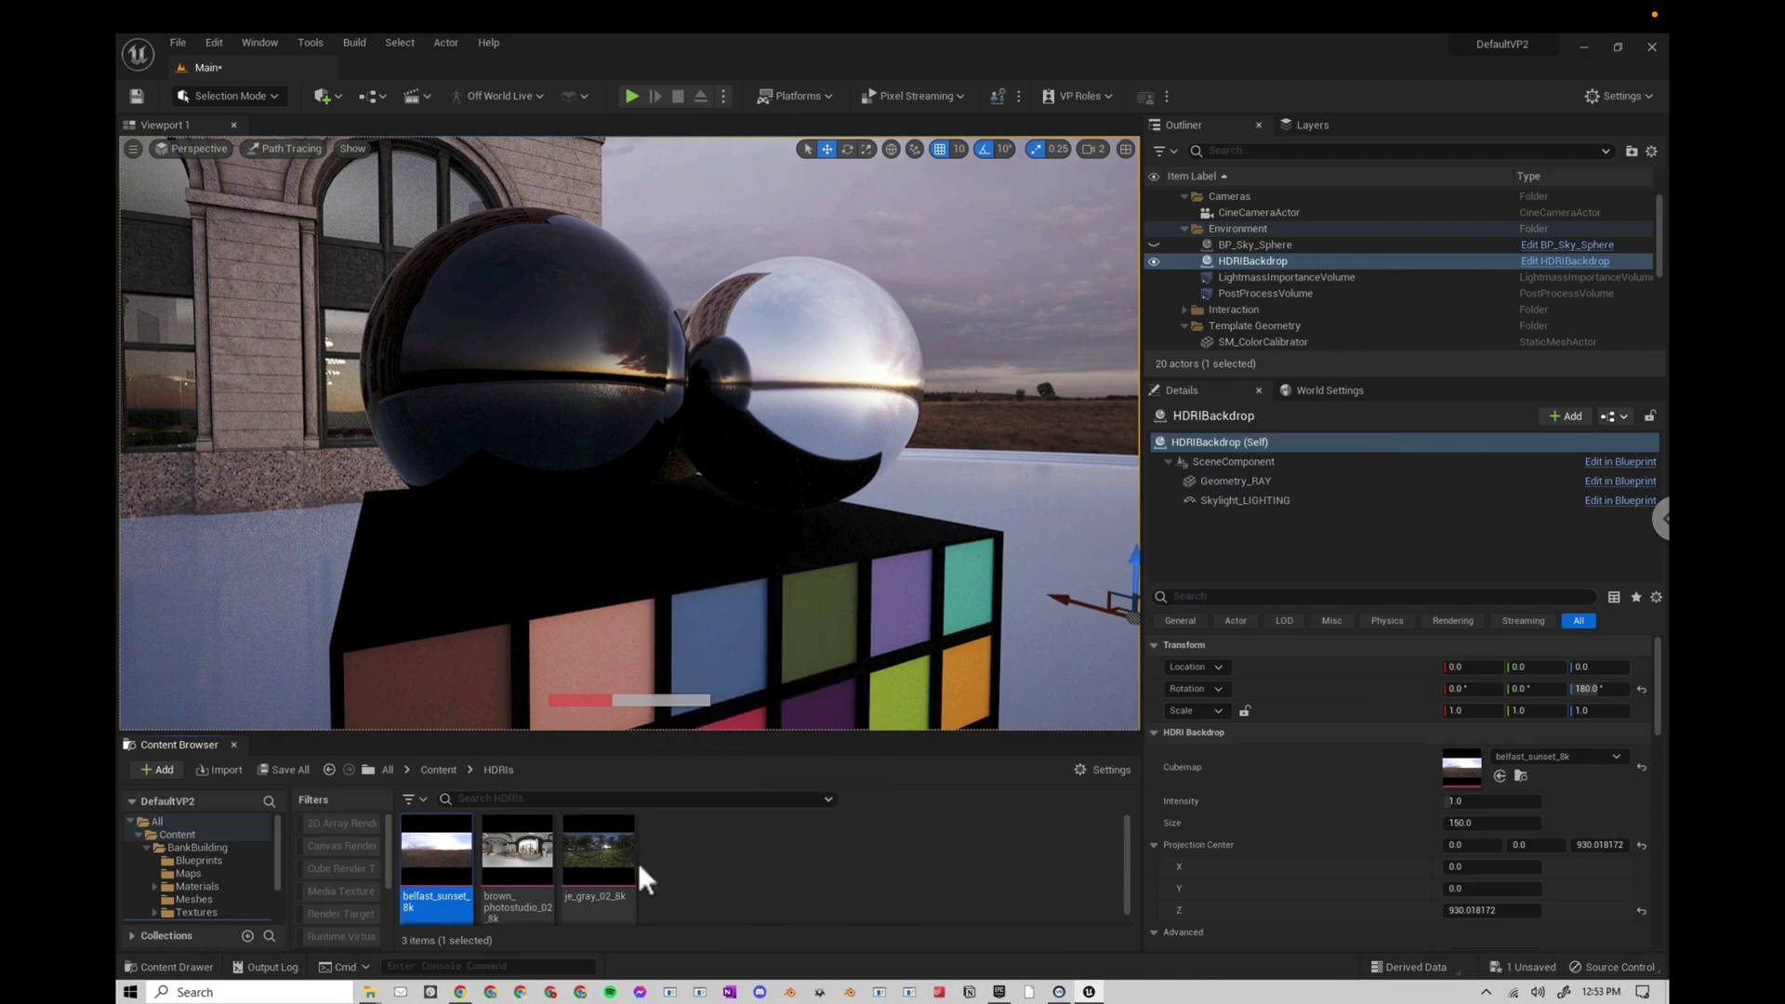
- Assign je_gray_02_8k as the HDRIBackdrop's cubemap and raise its Intensity to 2 and finally to 10
drag(595, 857, 1516, 781)
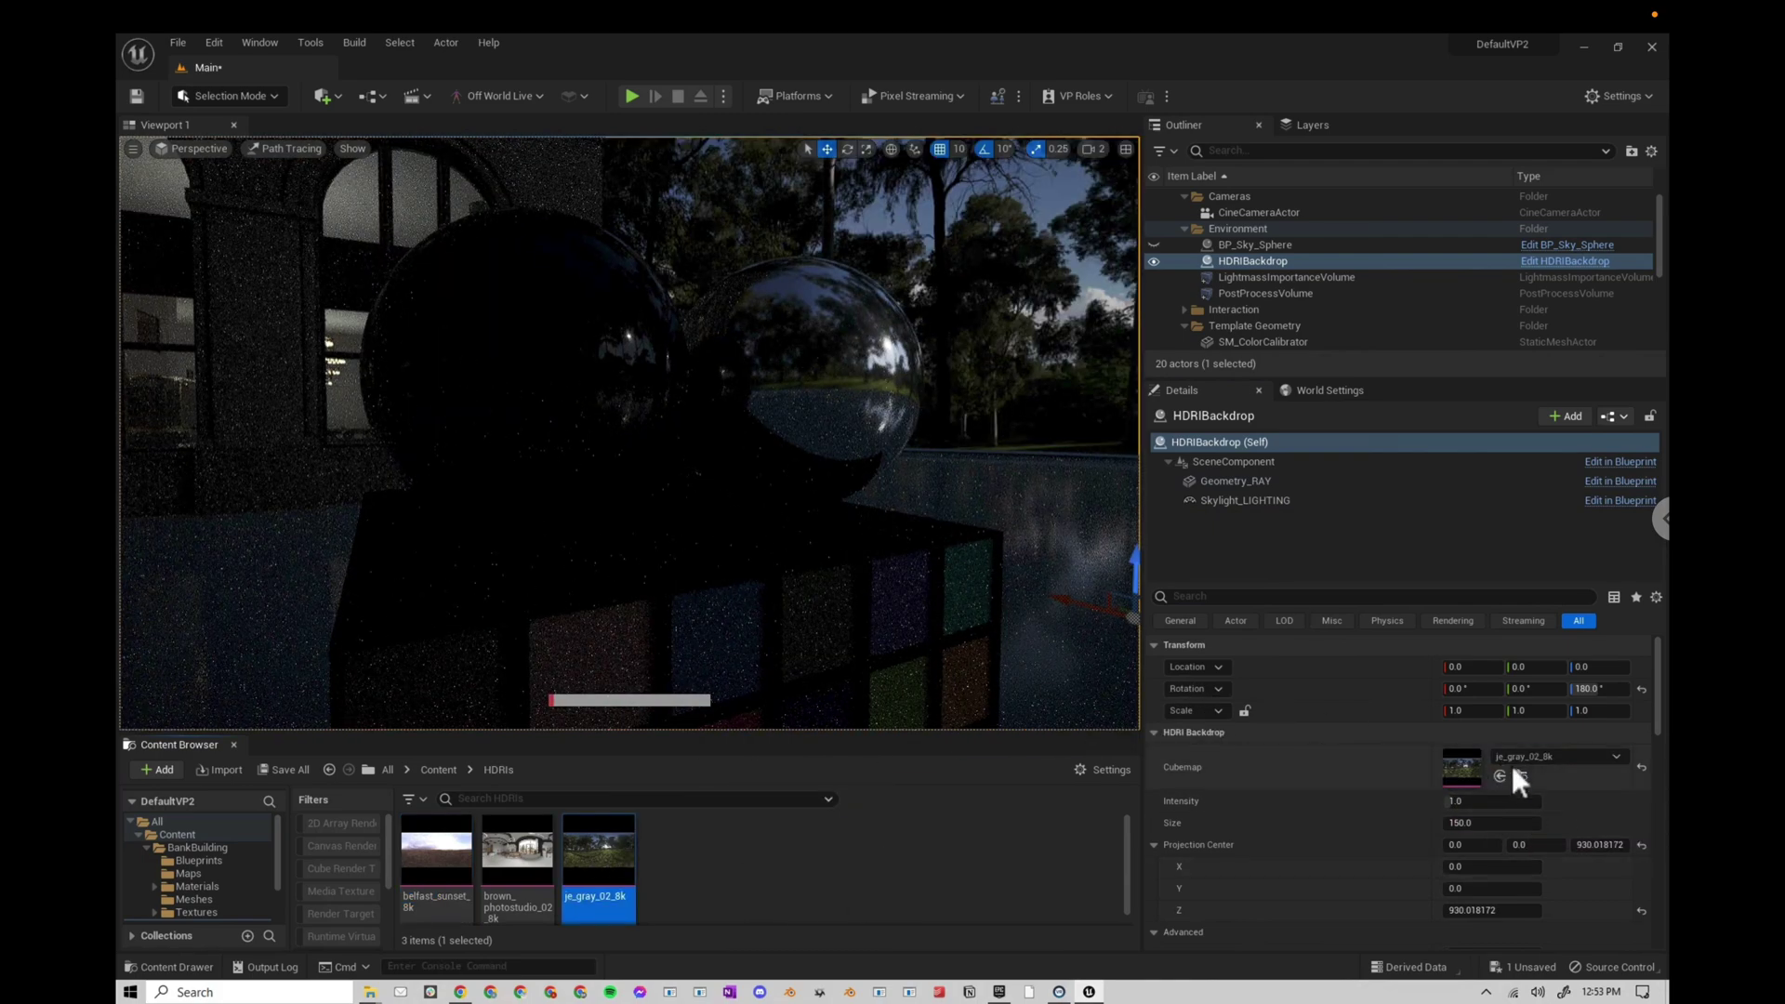
click(1474, 801)
text(2)
key(Return)
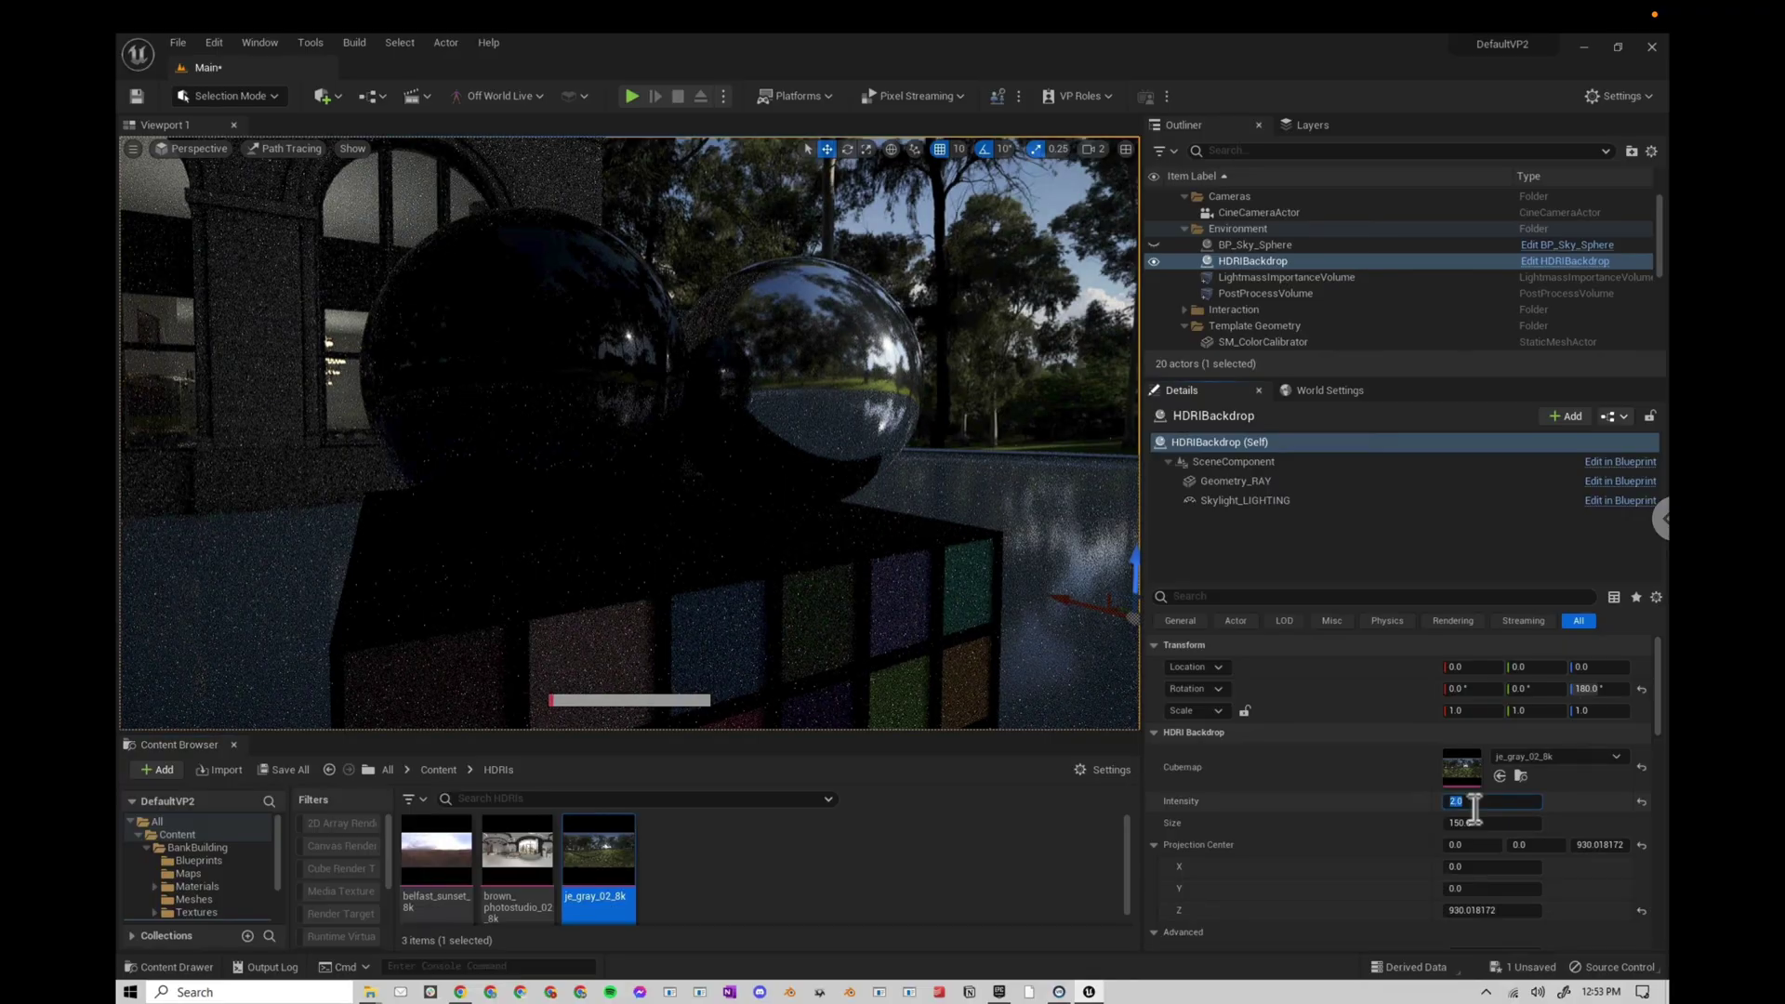
text(10)
key(Return)
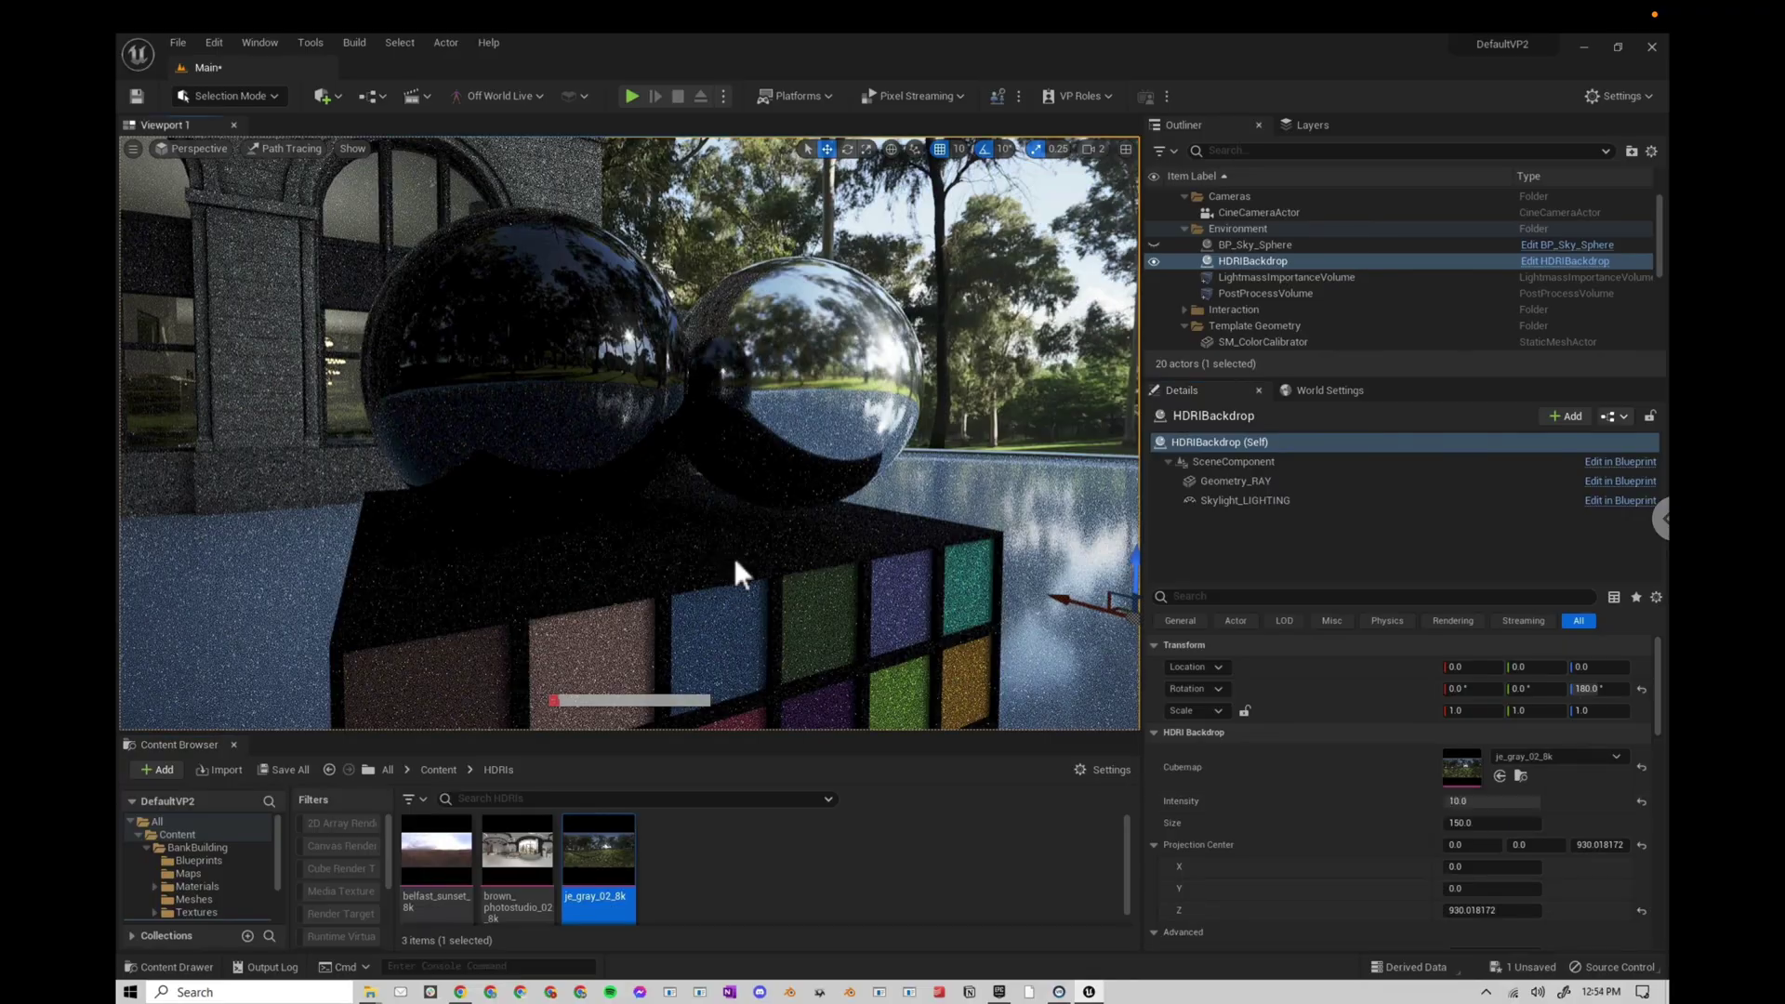
- Enable the PostProcessVolume's path tracing Samples Per Pixel override and set it to 10
mouse_move(732, 556)
right_down()
mouse_move(952, 584)
mouse_move(749, 552)
right_up()
key(w)
mouse_move(751, 558)
mouse_down()
mouse_move(746, 574)
mouse_move(852, 561)
mouse_move(956, 455)
mouse_move(916, 584)
mouse_up()
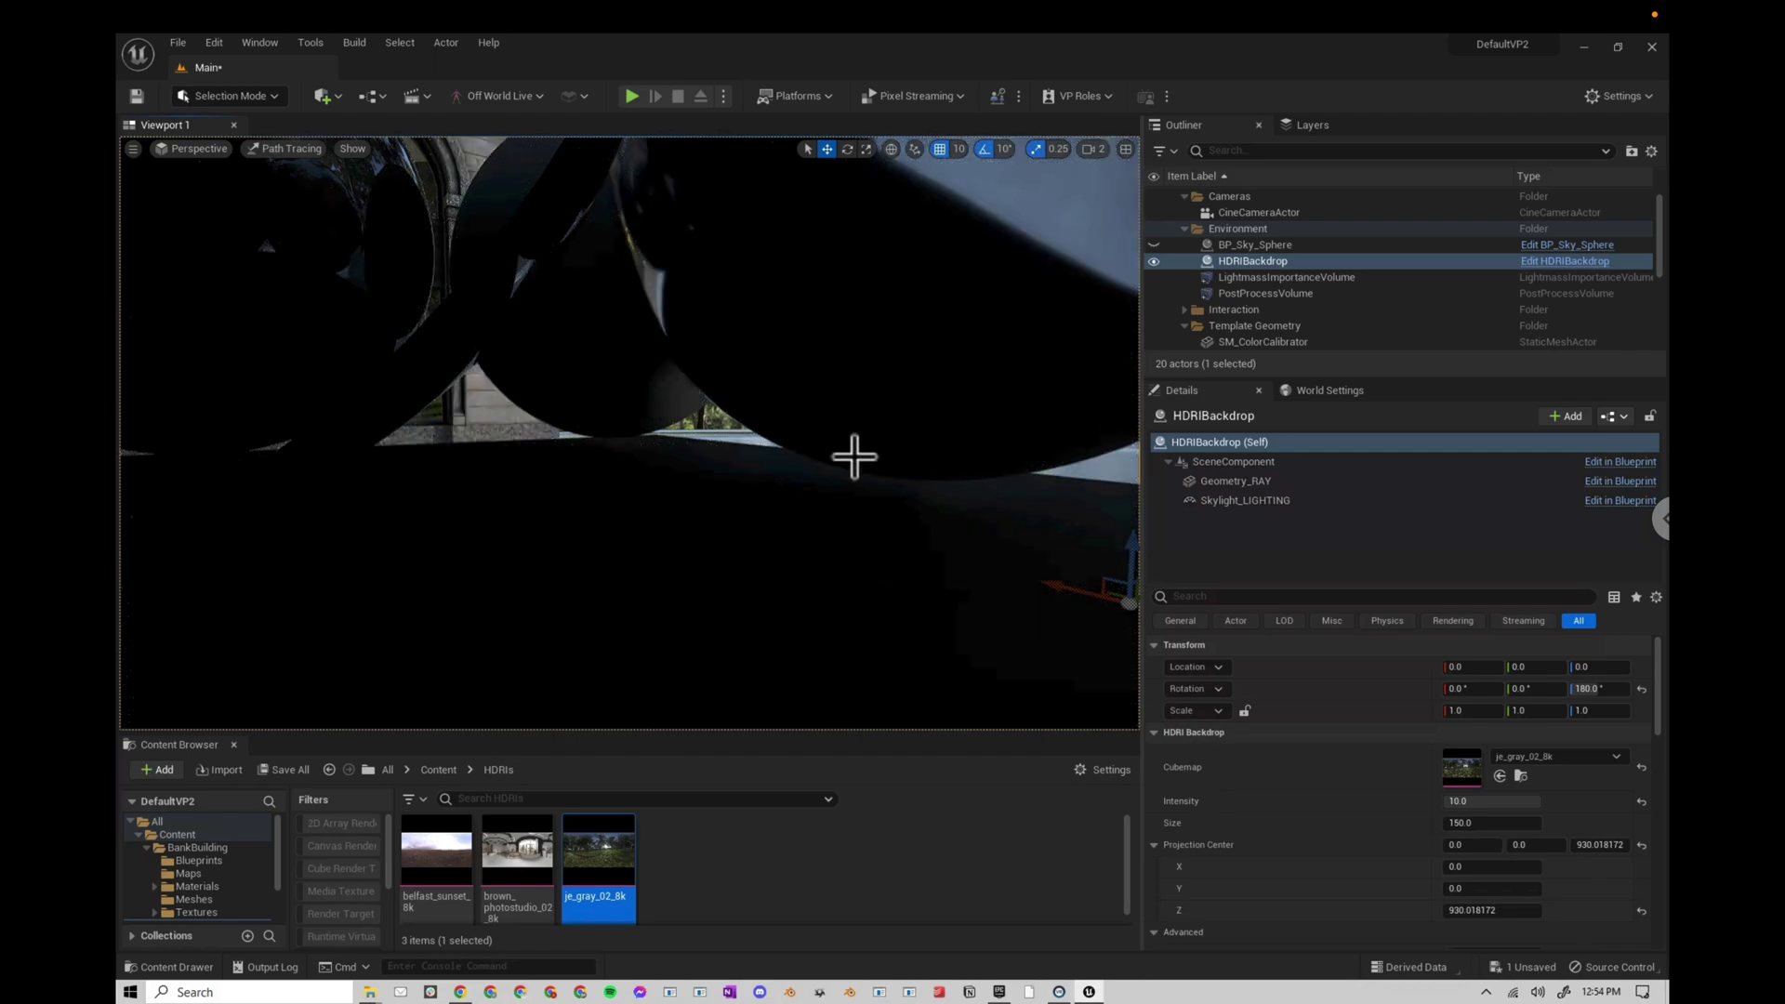
scroll(727, 541, down, 4)
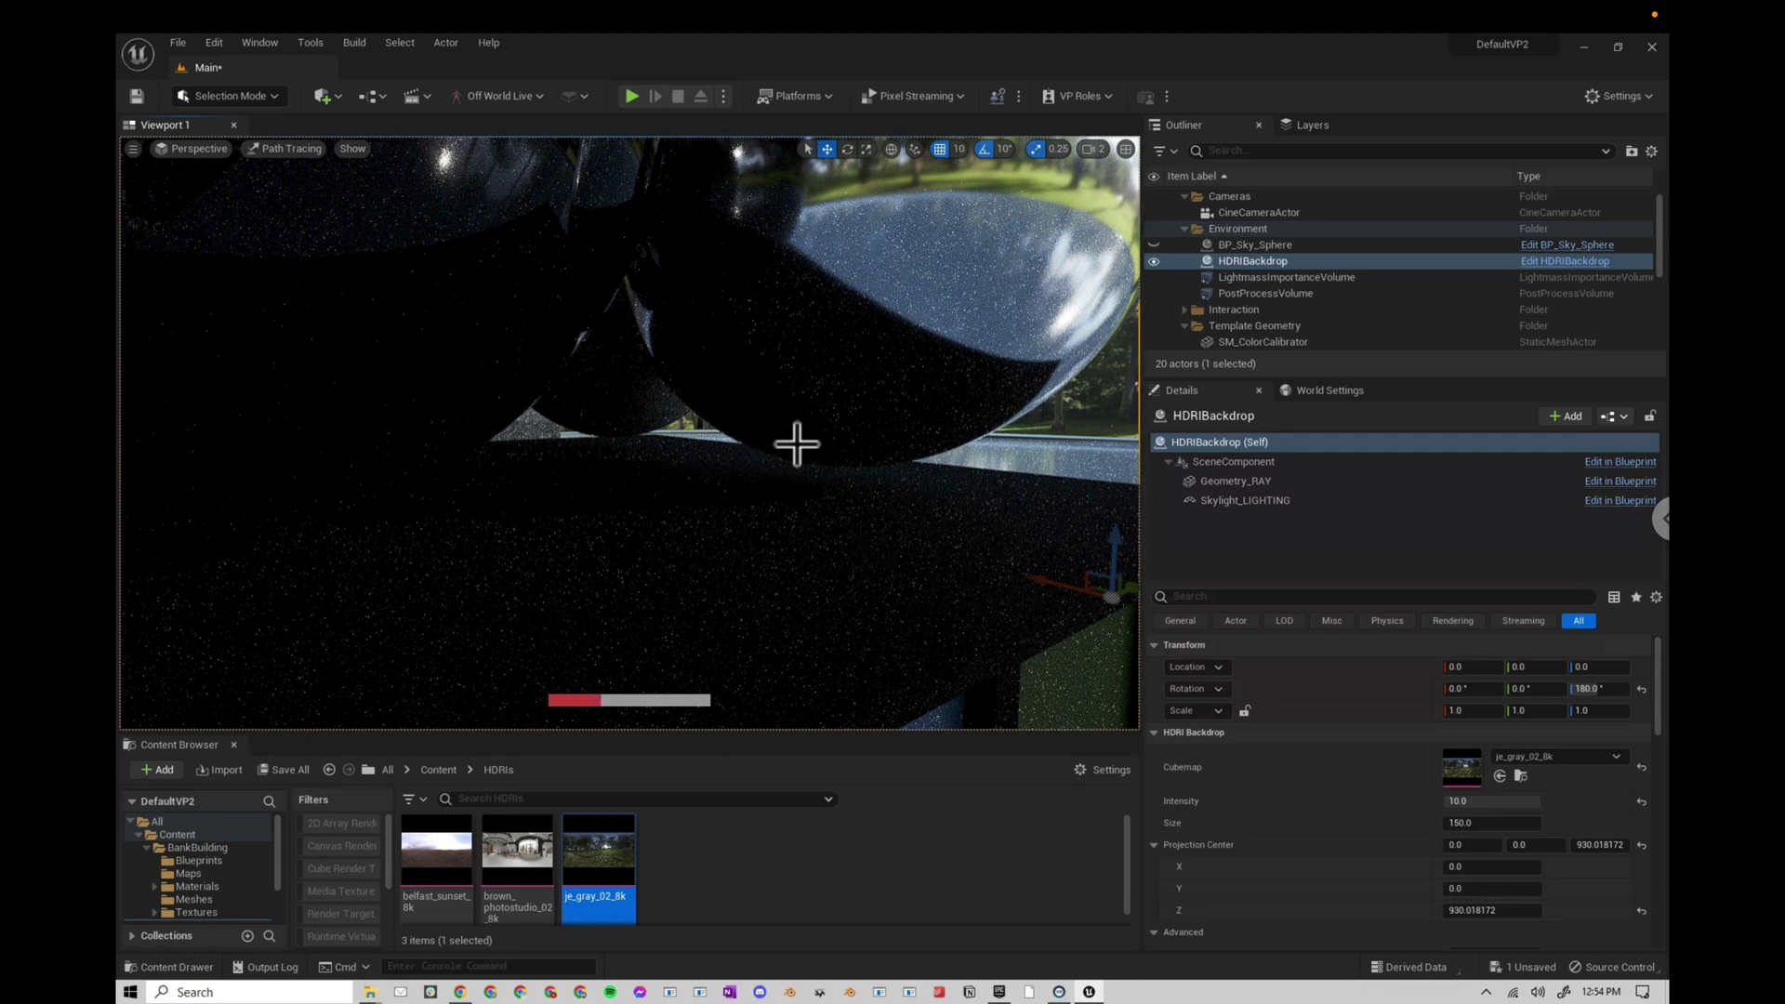
click(1265, 293)
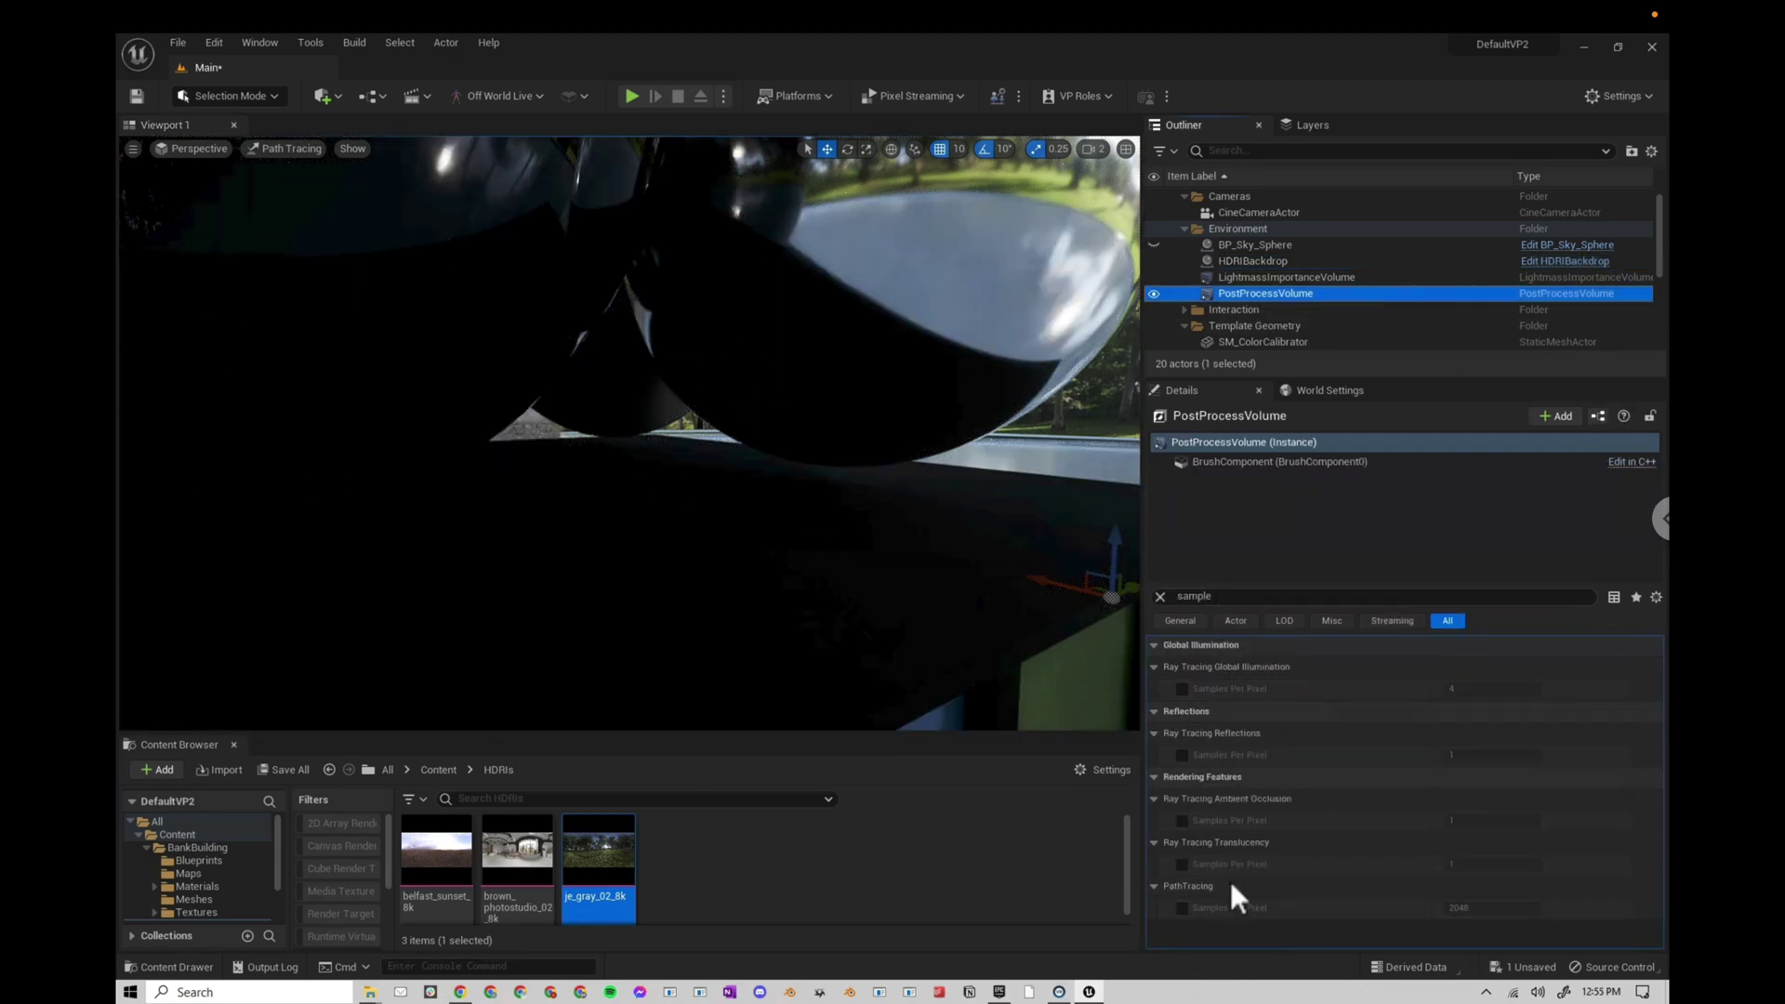
click(1181, 907)
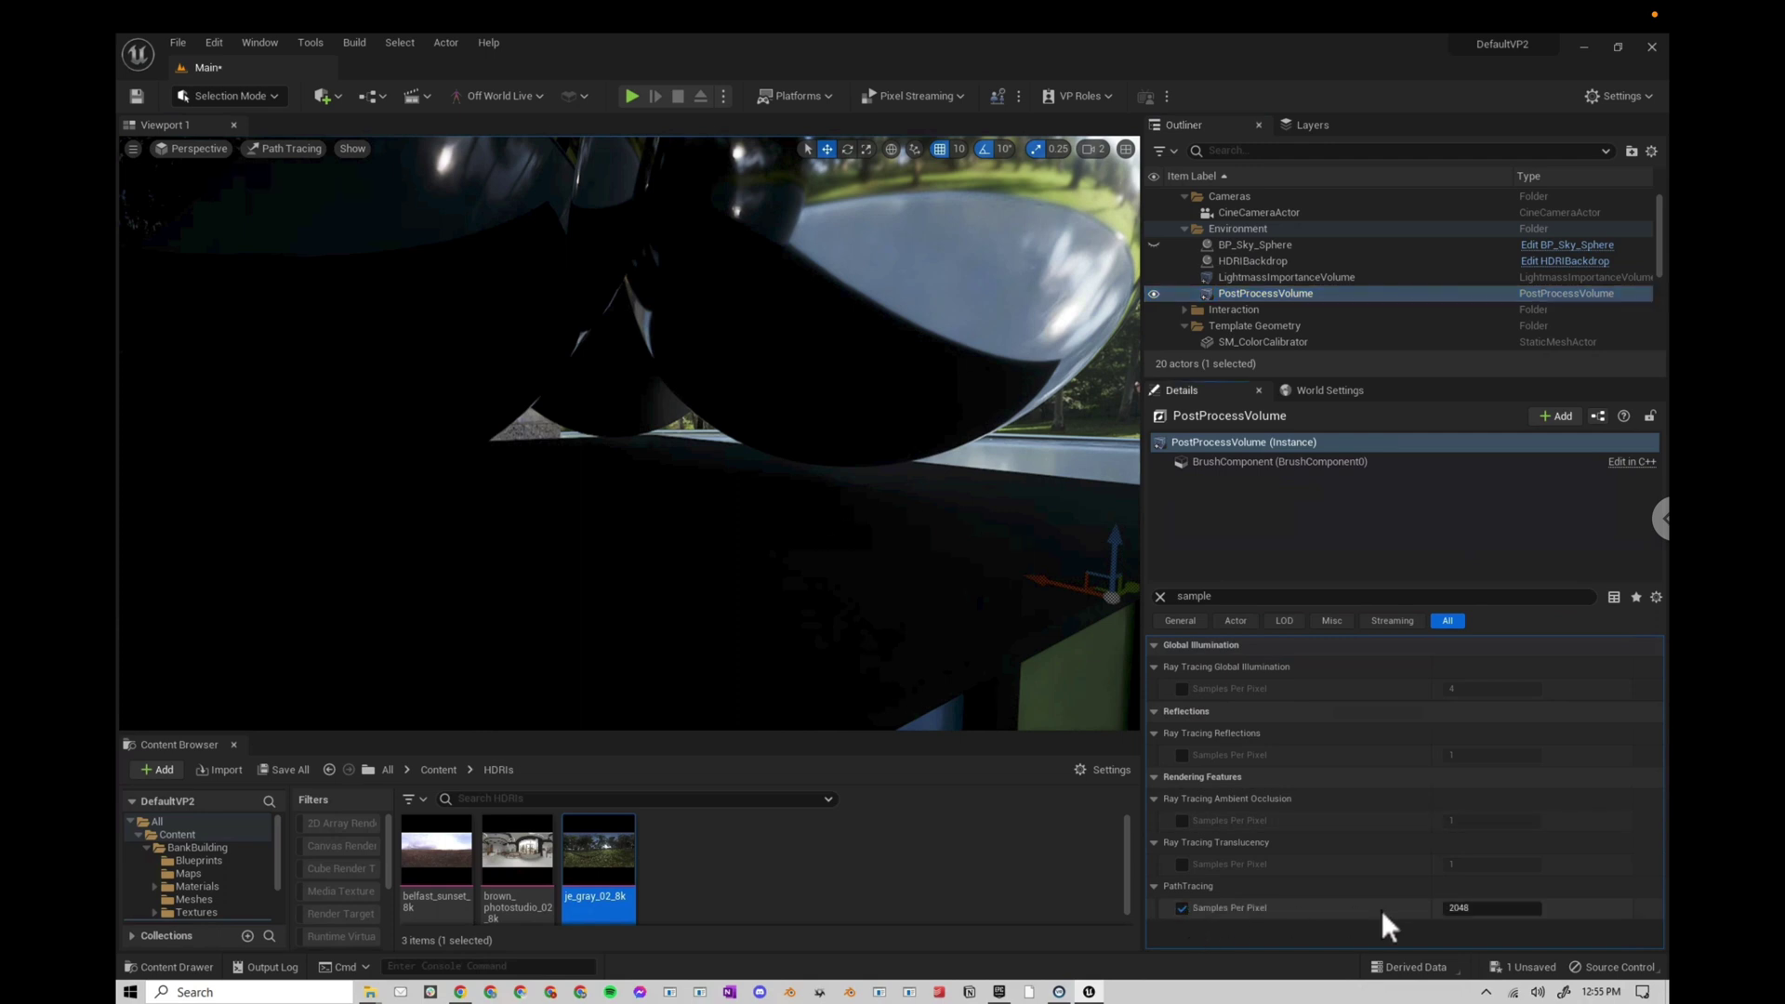
click(1452, 909)
text(10)
key(Return)
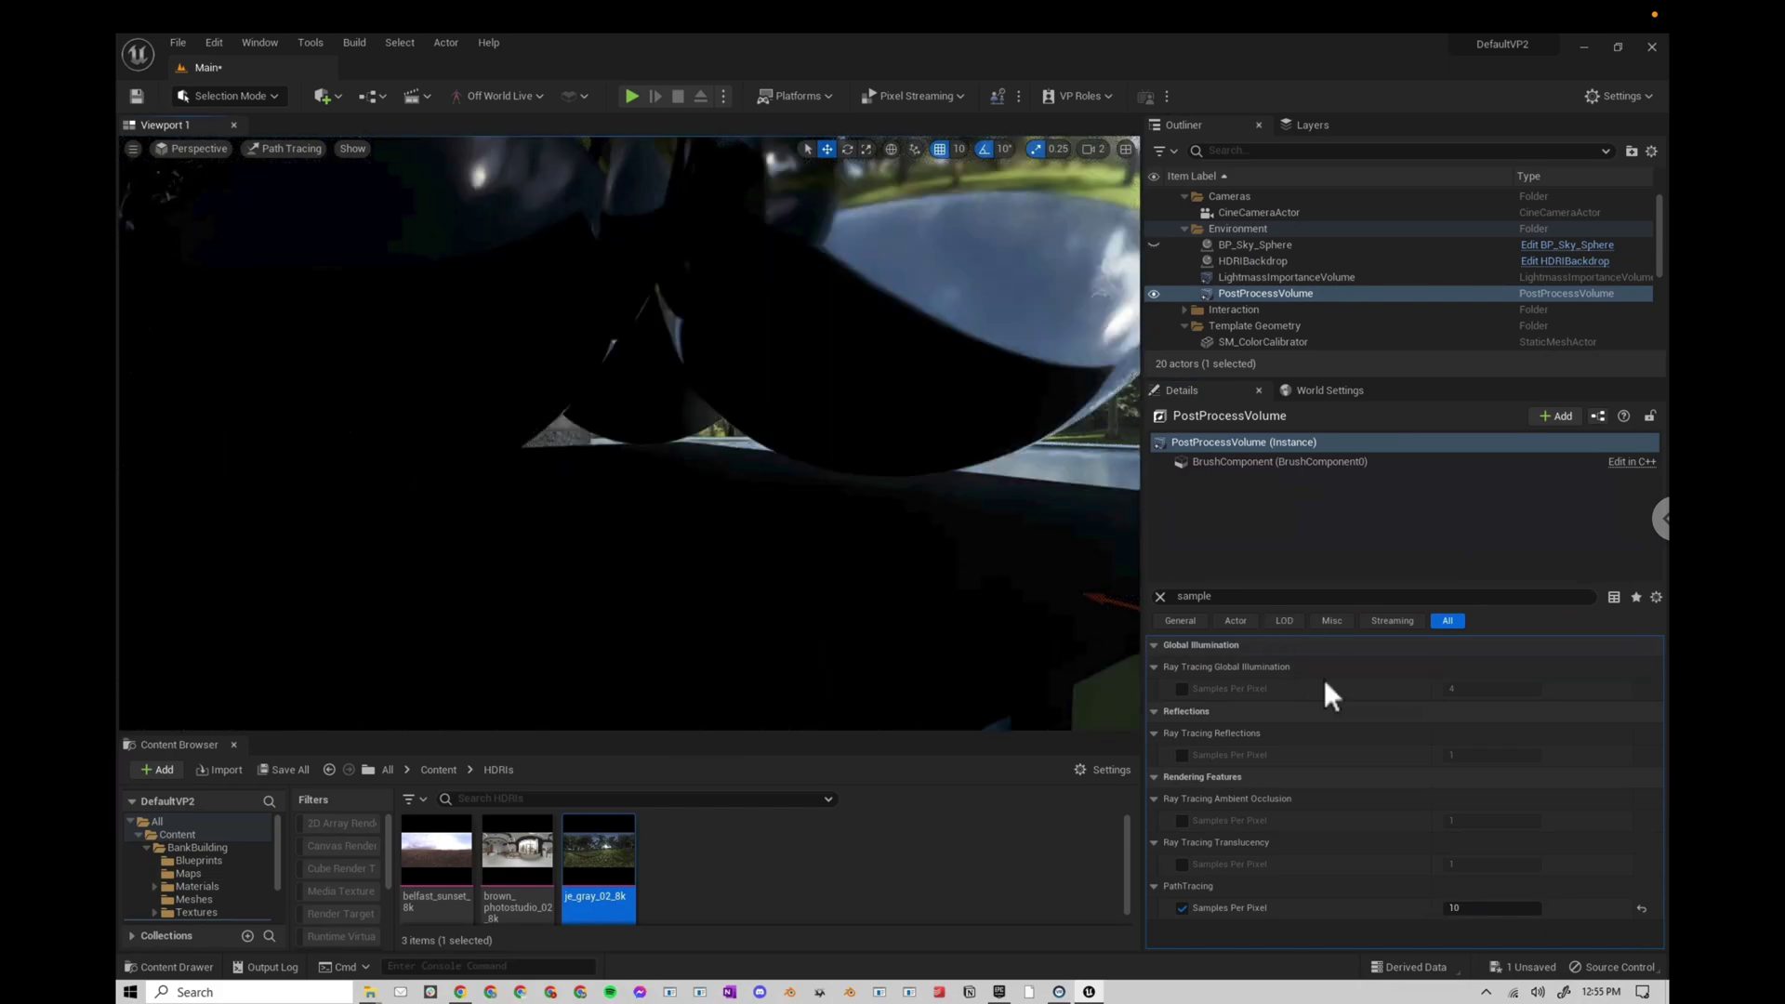
- Filter the PostProcessVolume's properties by "den", override the path tracing Denoiser to off and inspect the noise on the spheres
double_click(1199, 596)
text(den)
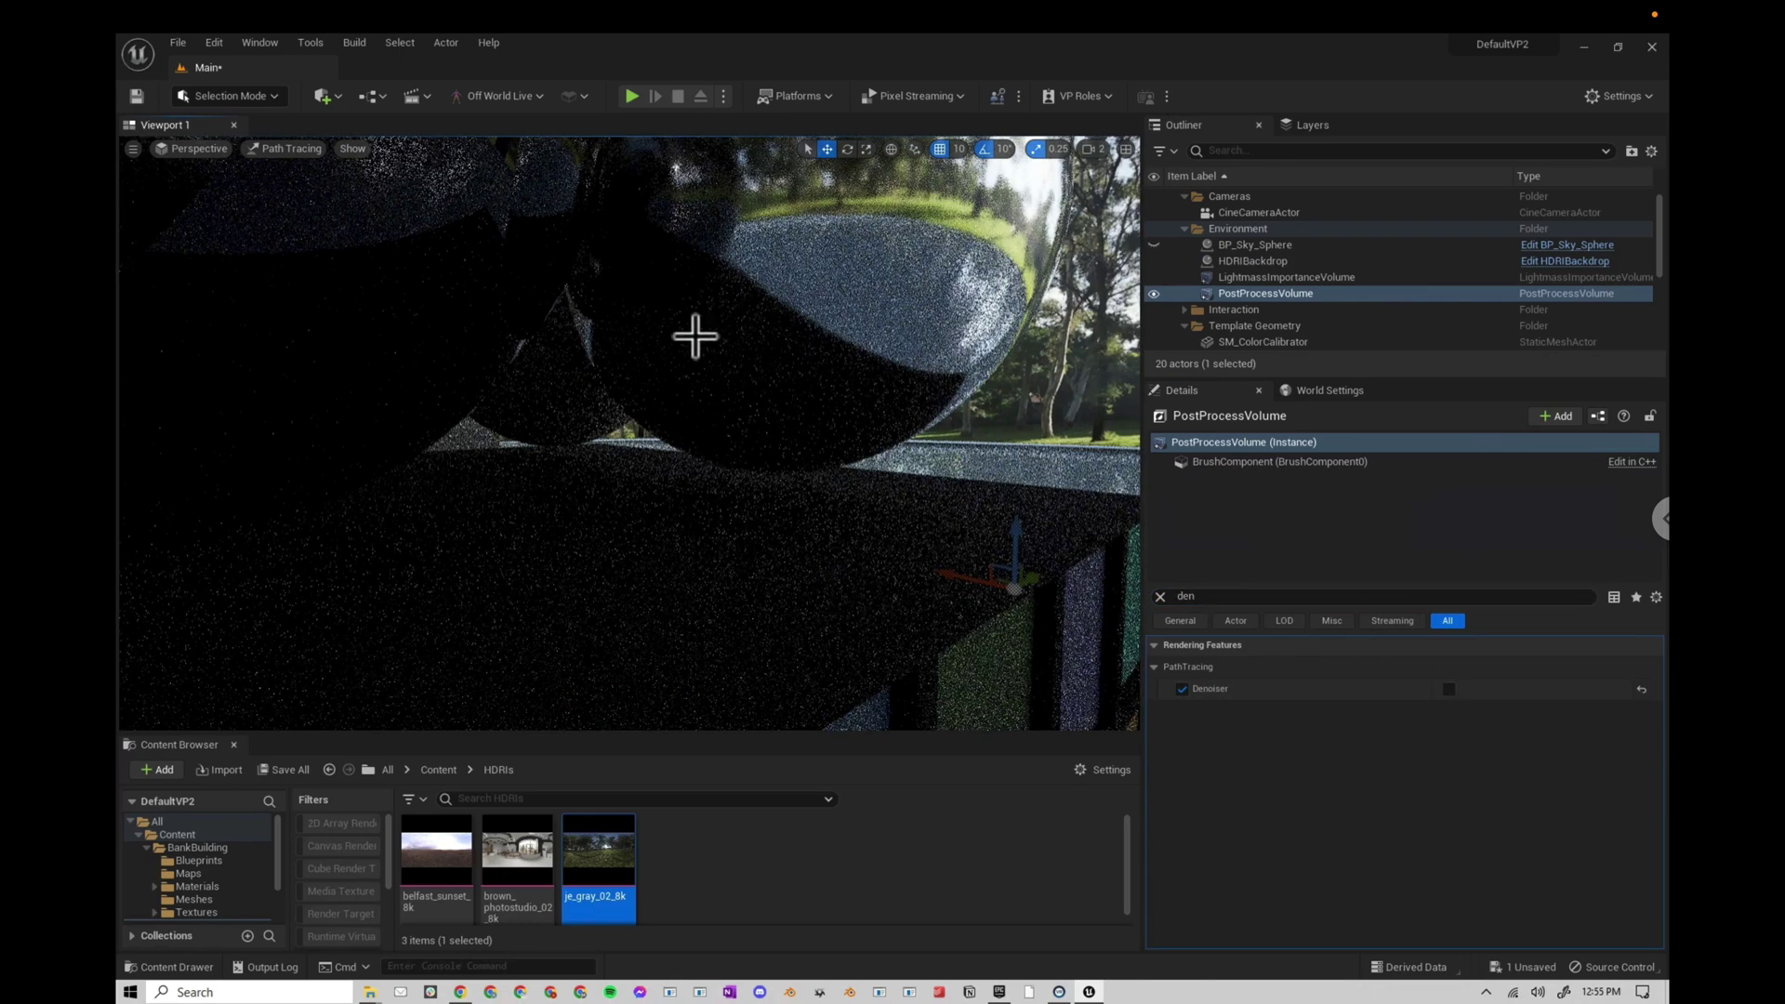
key(e)
mouse_move(587, 391)
right_down()
mouse_move(693, 471)
mouse_move(753, 570)
mouse_move(865, 546)
right_up()
key(e)
key(q)
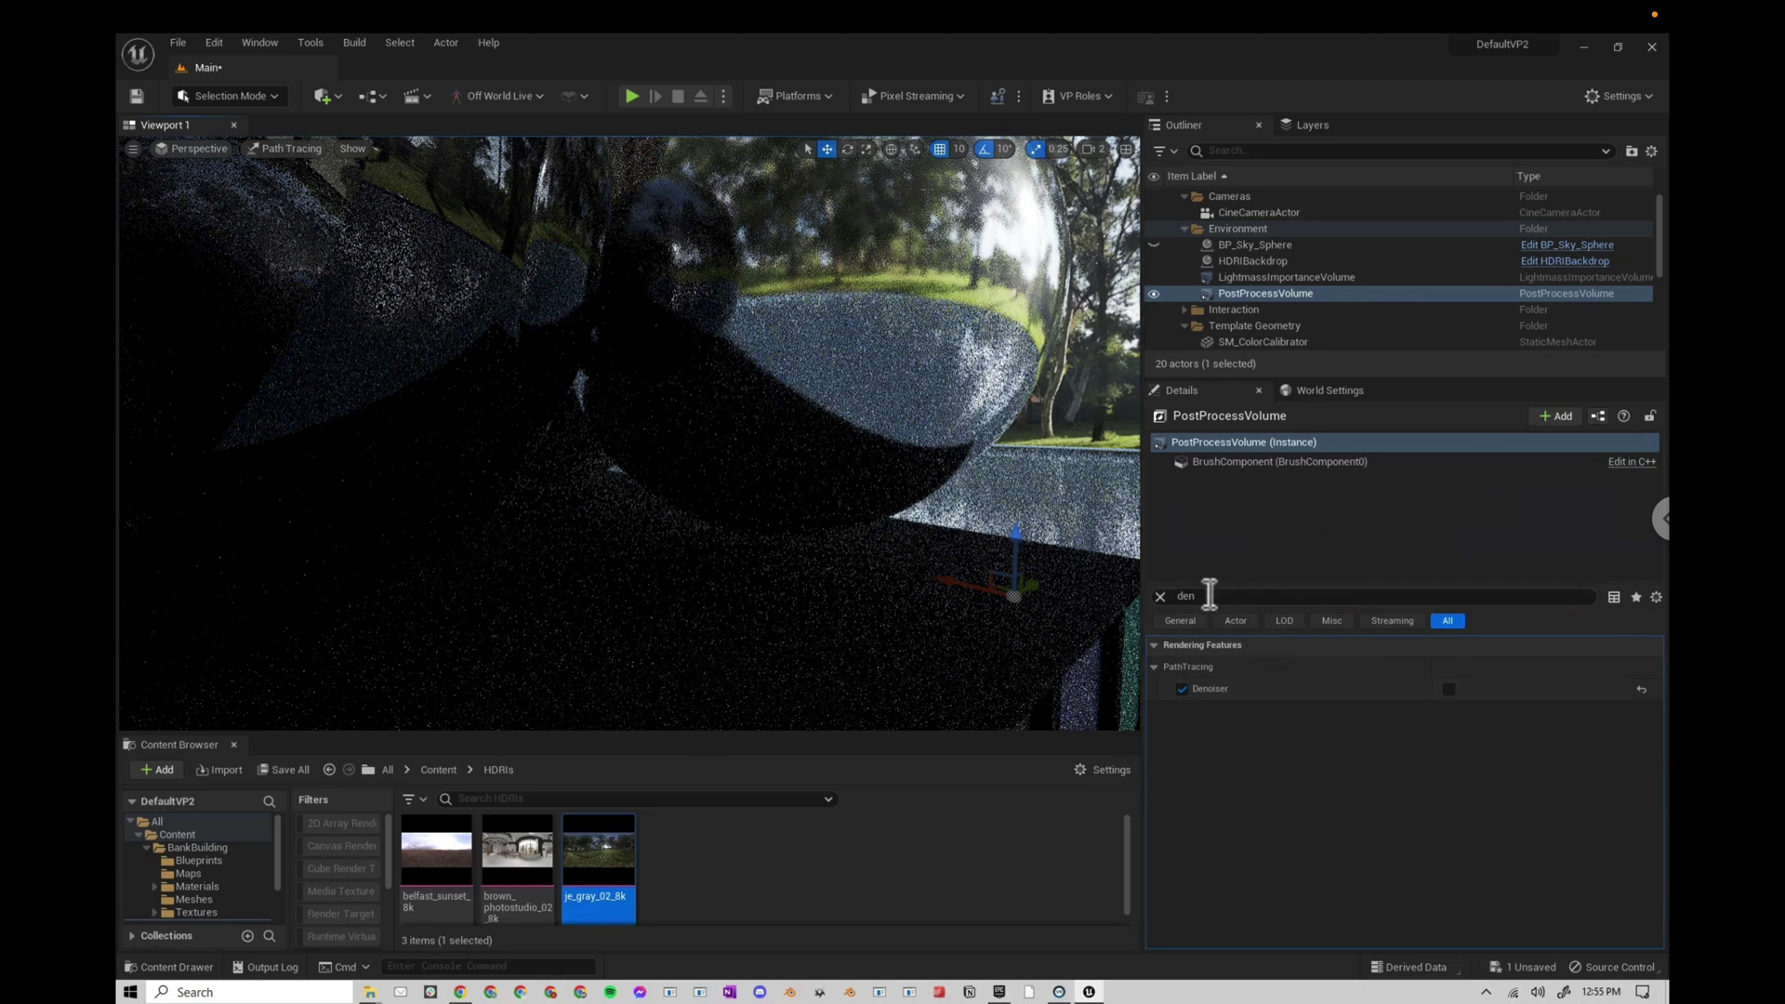
- Enable the PostProcessVolume's Max Path Exposure override, test values of 1, 0.5 and 0.1, and reset it to its default
click(1161, 598)
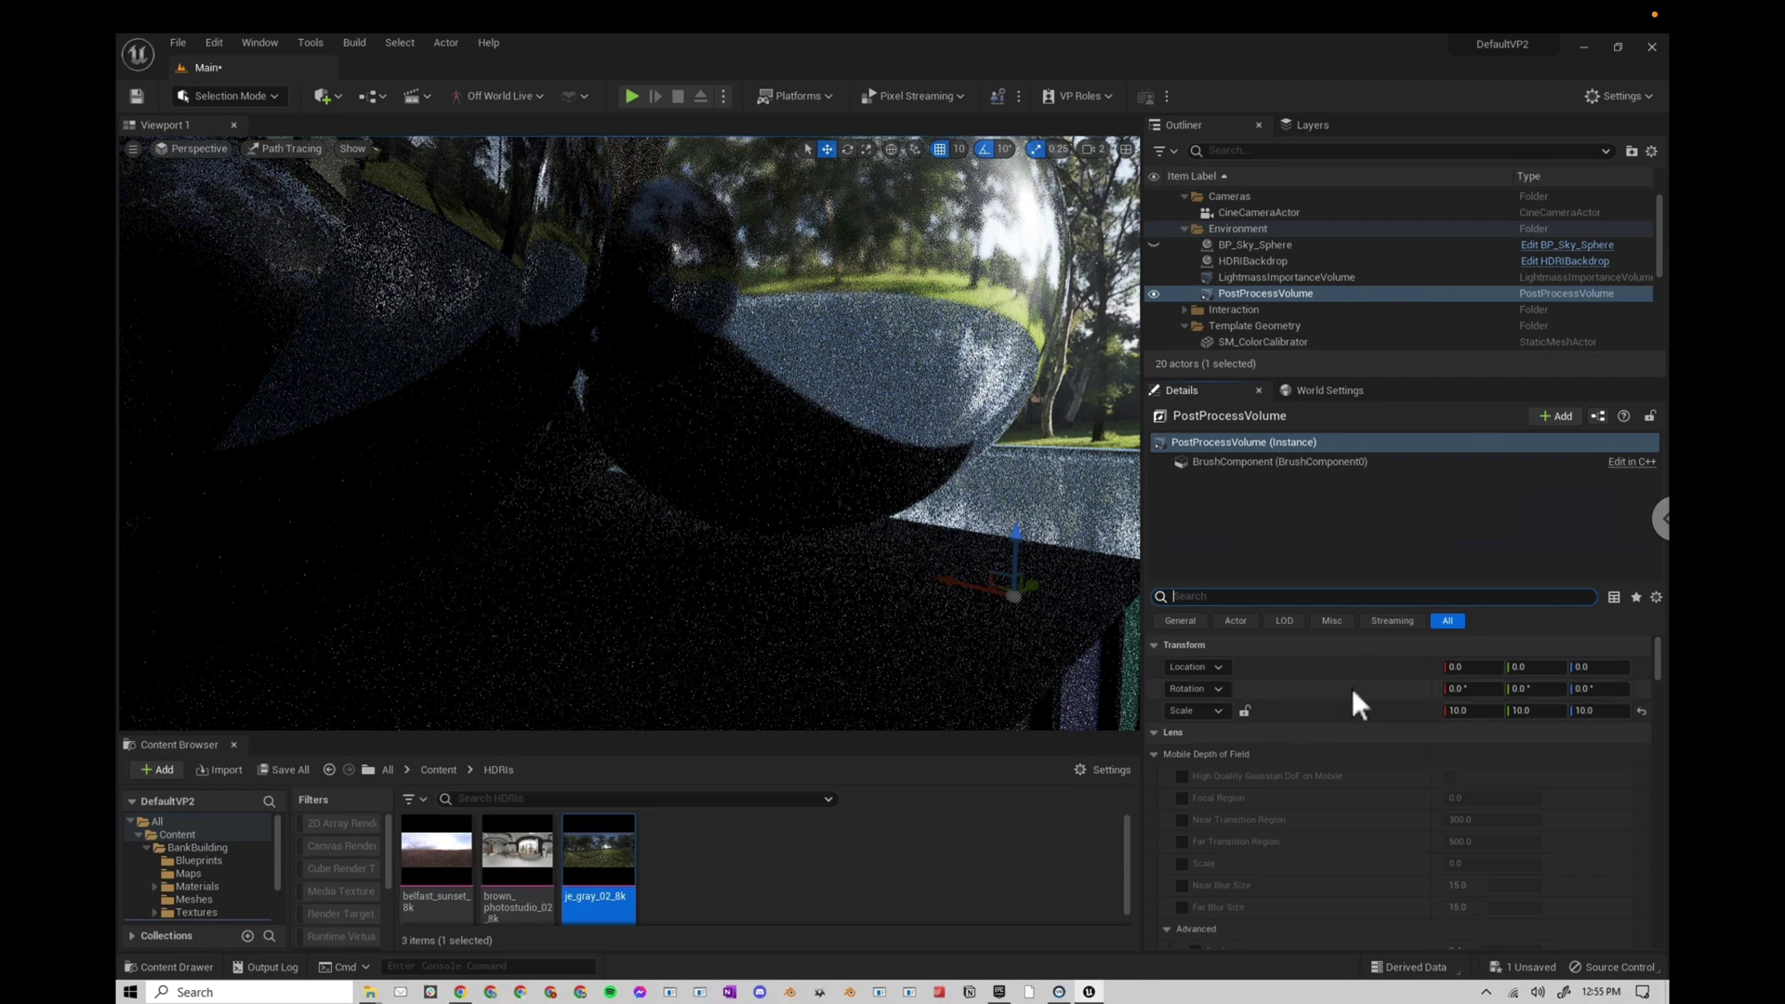
click(1231, 294)
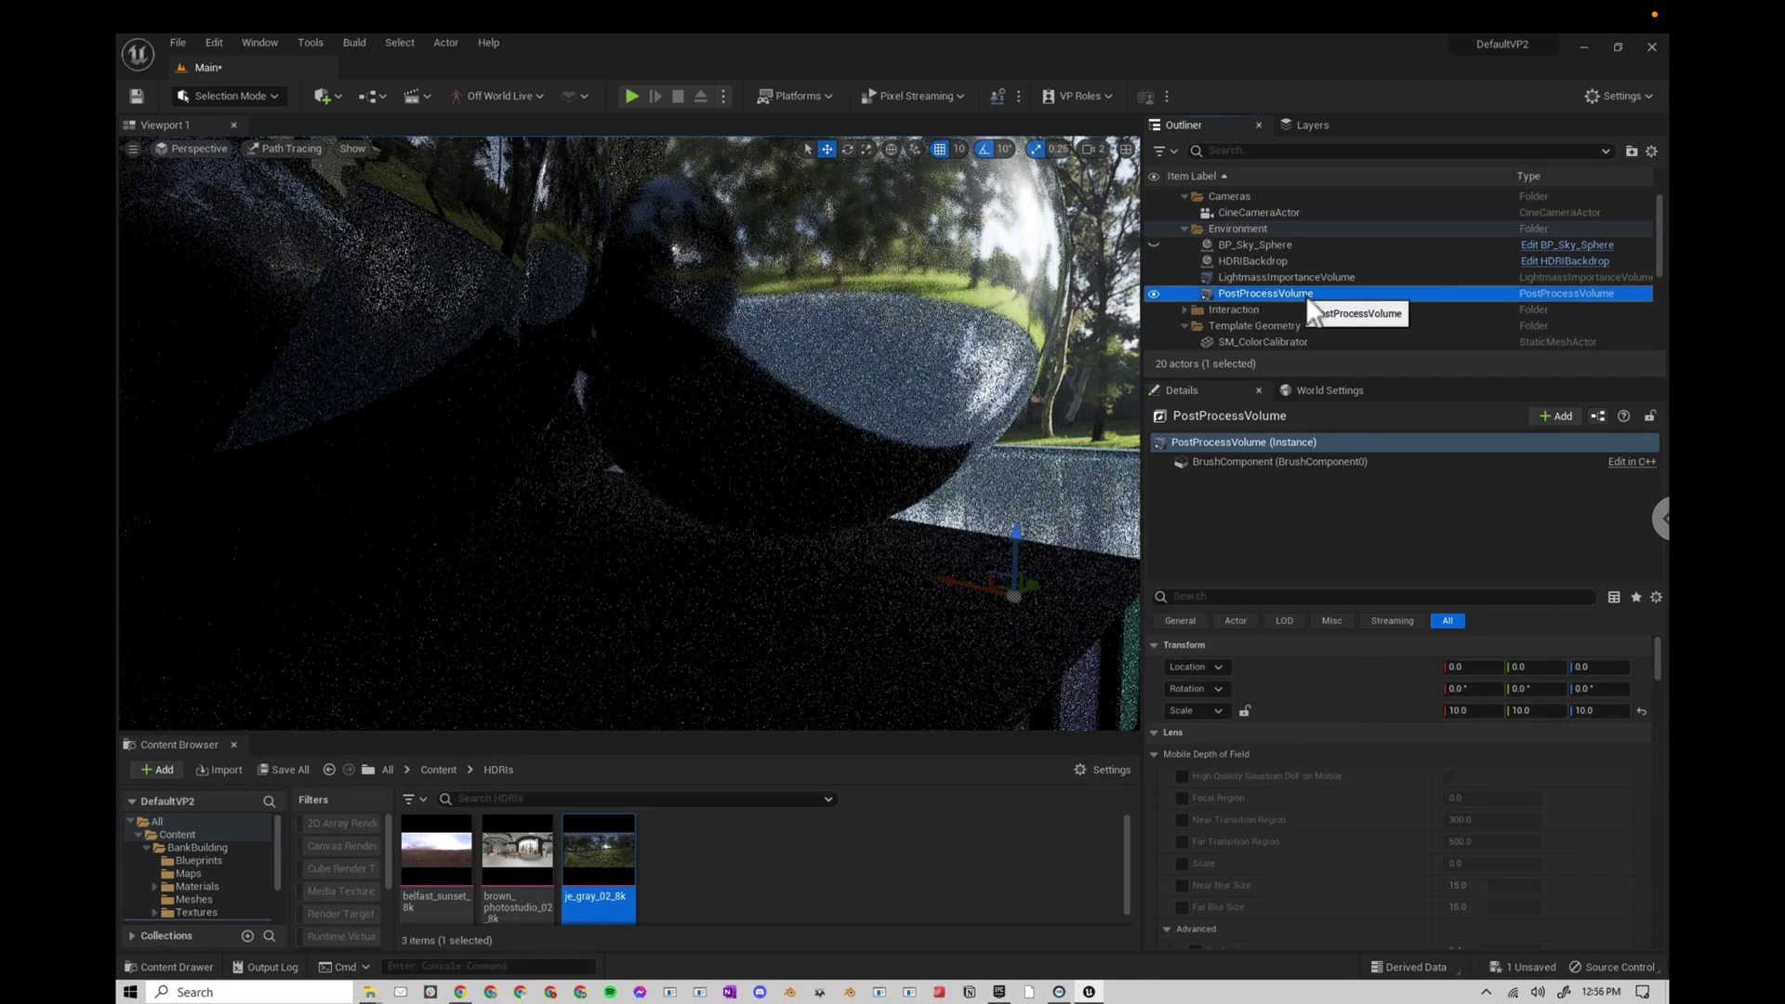
click(1189, 597)
text(max path exp)
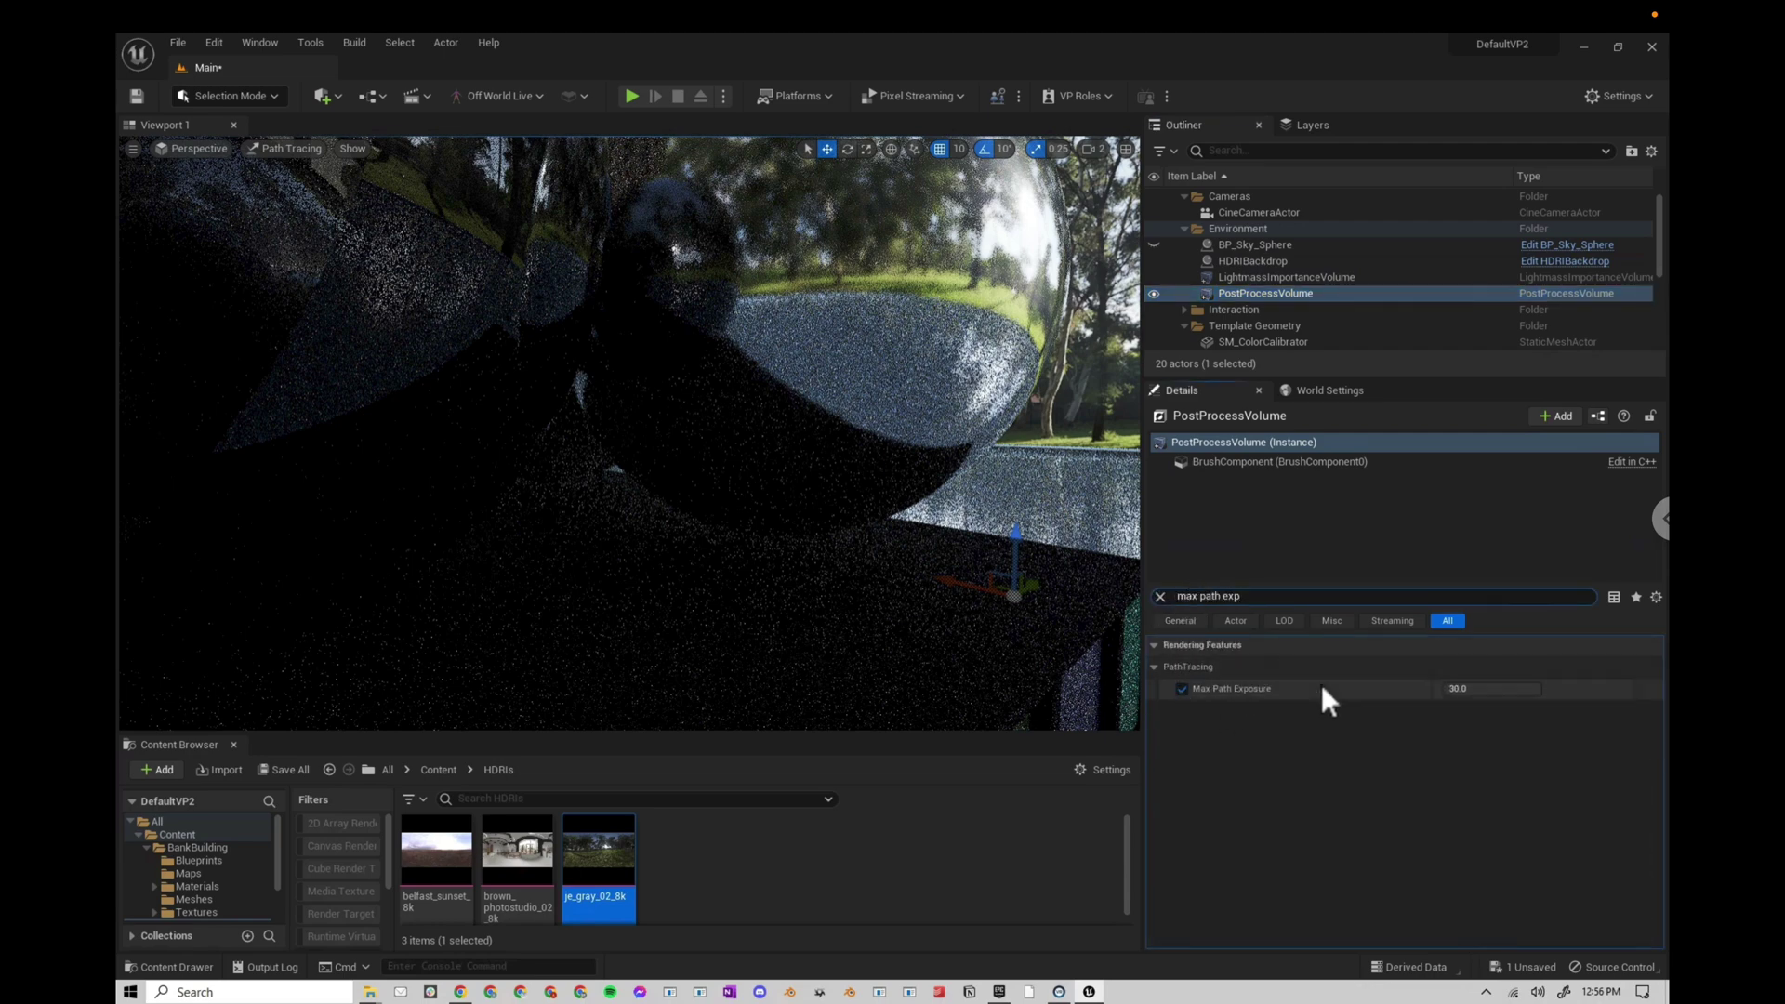
click(1474, 689)
key(Return)
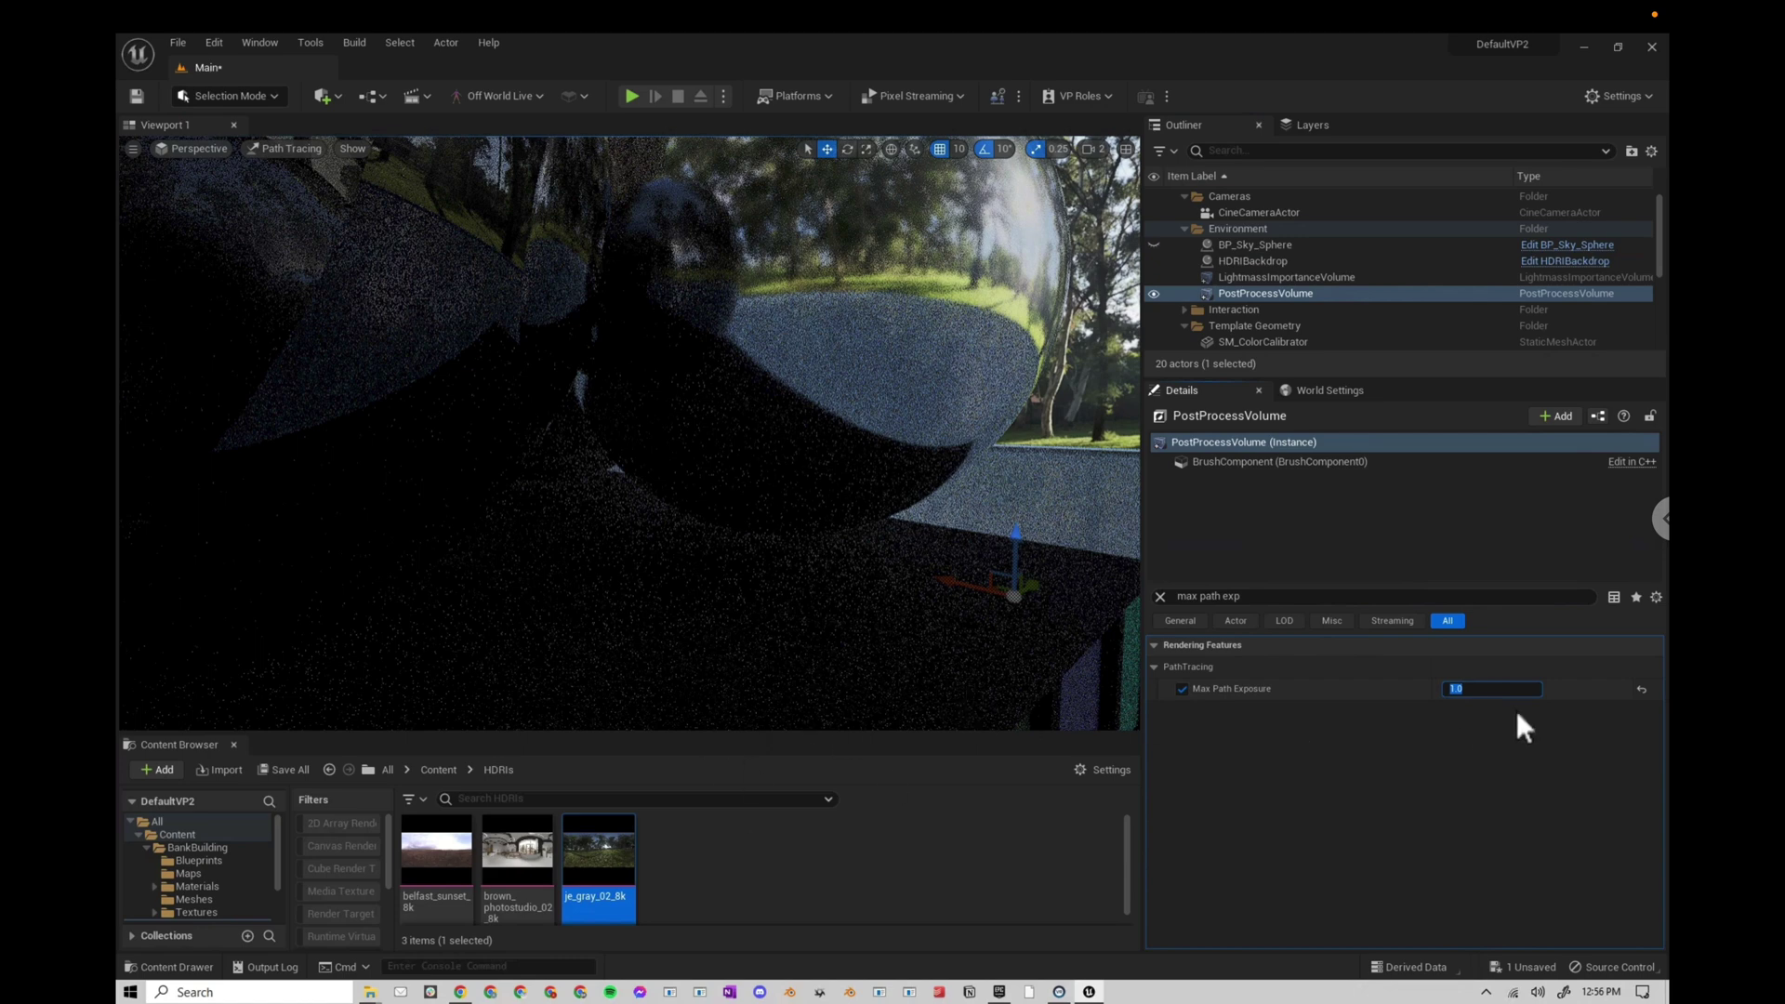
text(.5)
key(Return)
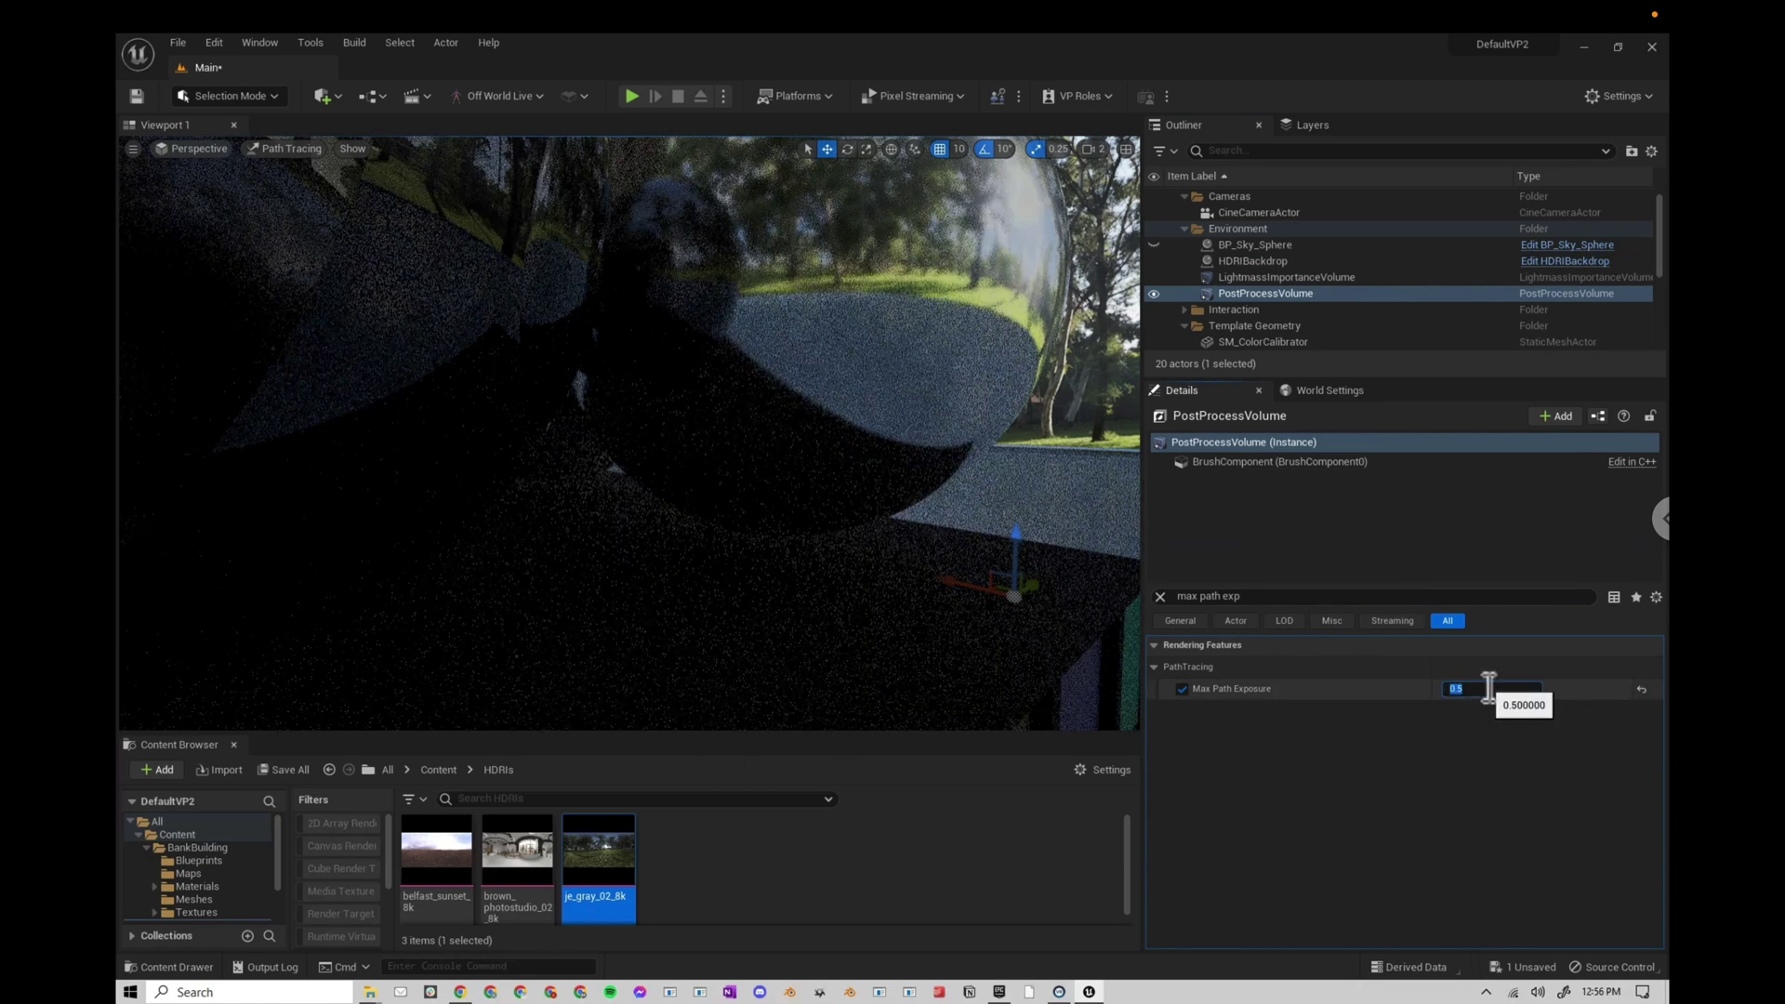
text(0.1)
key(Return)
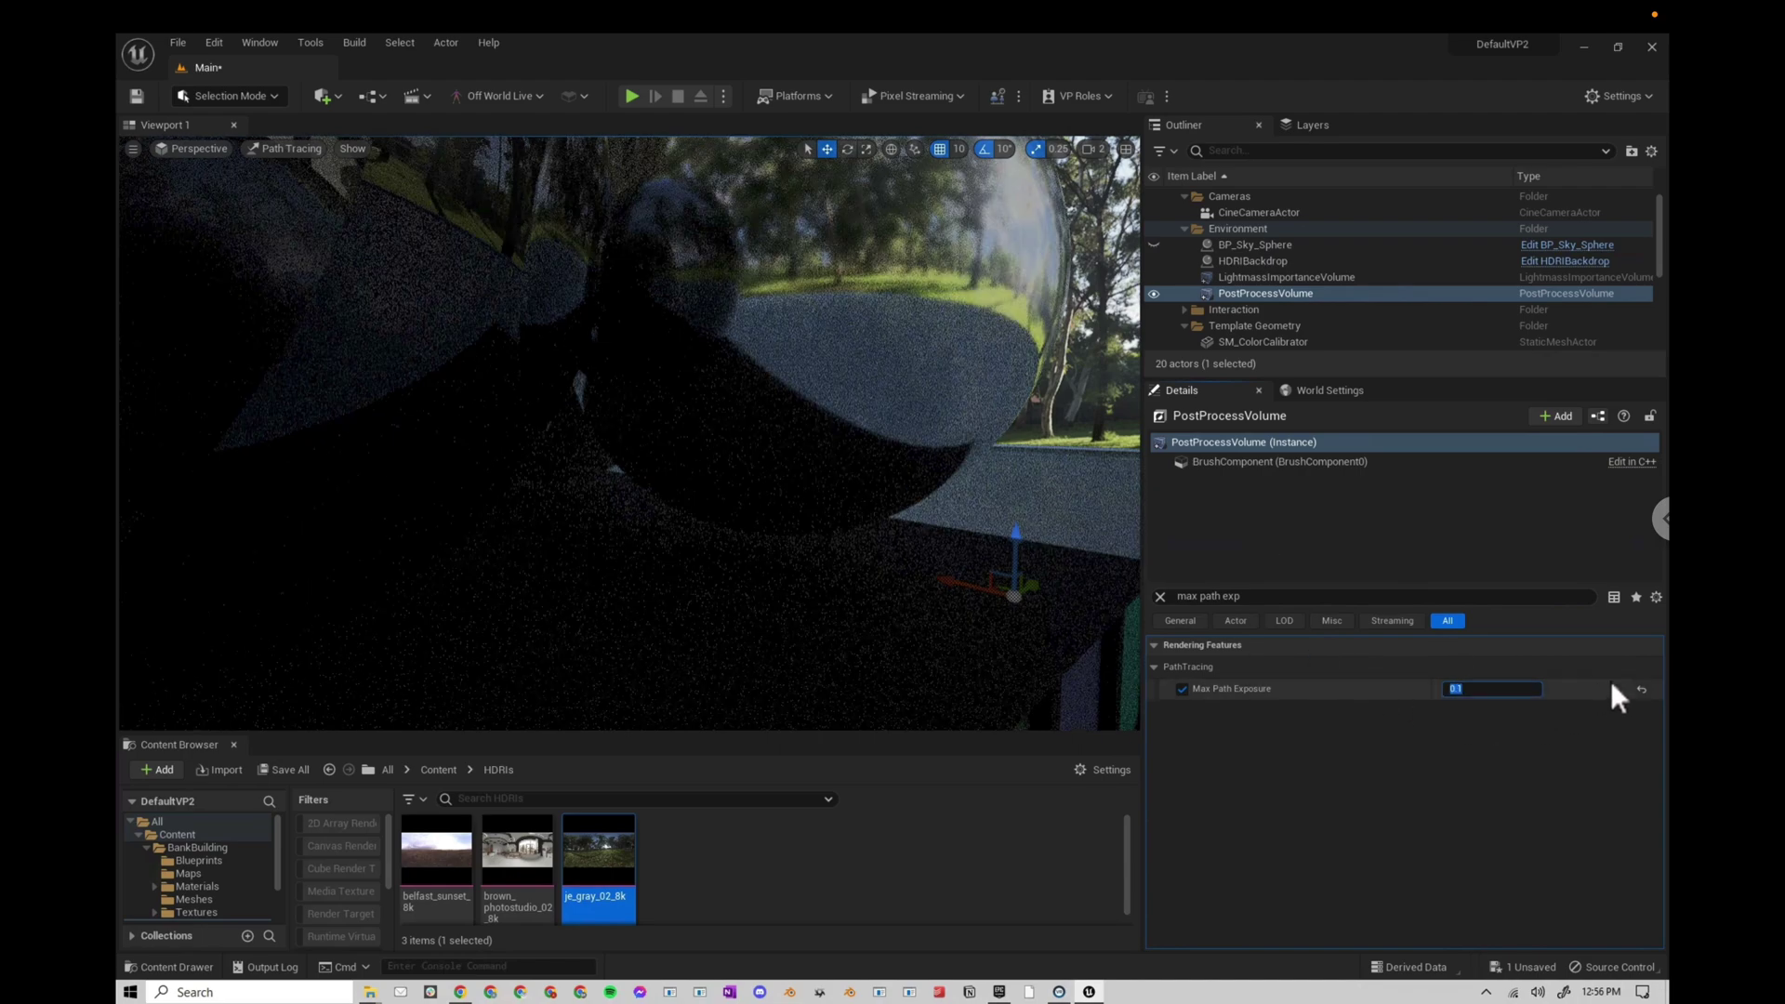
click(1642, 689)
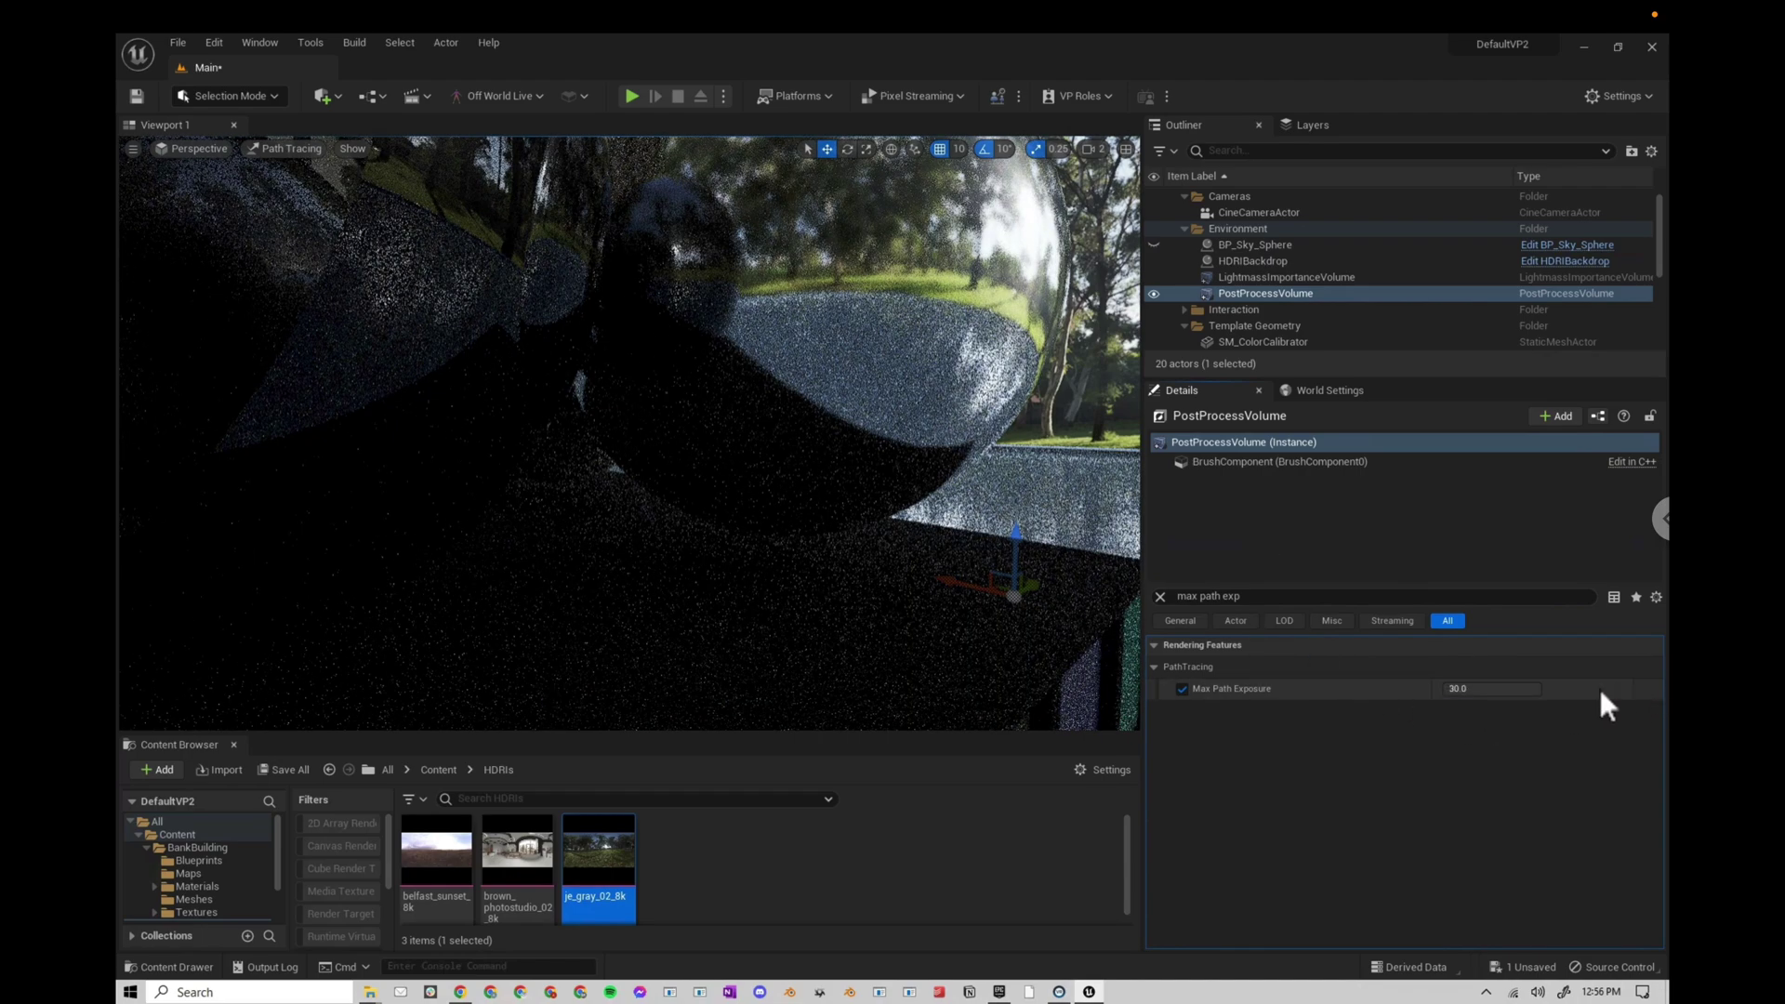
- Compare the path-traced noise with Max Path Exposure set to 1, 2 and 3
click(1511, 689)
text(1)
key(Return)
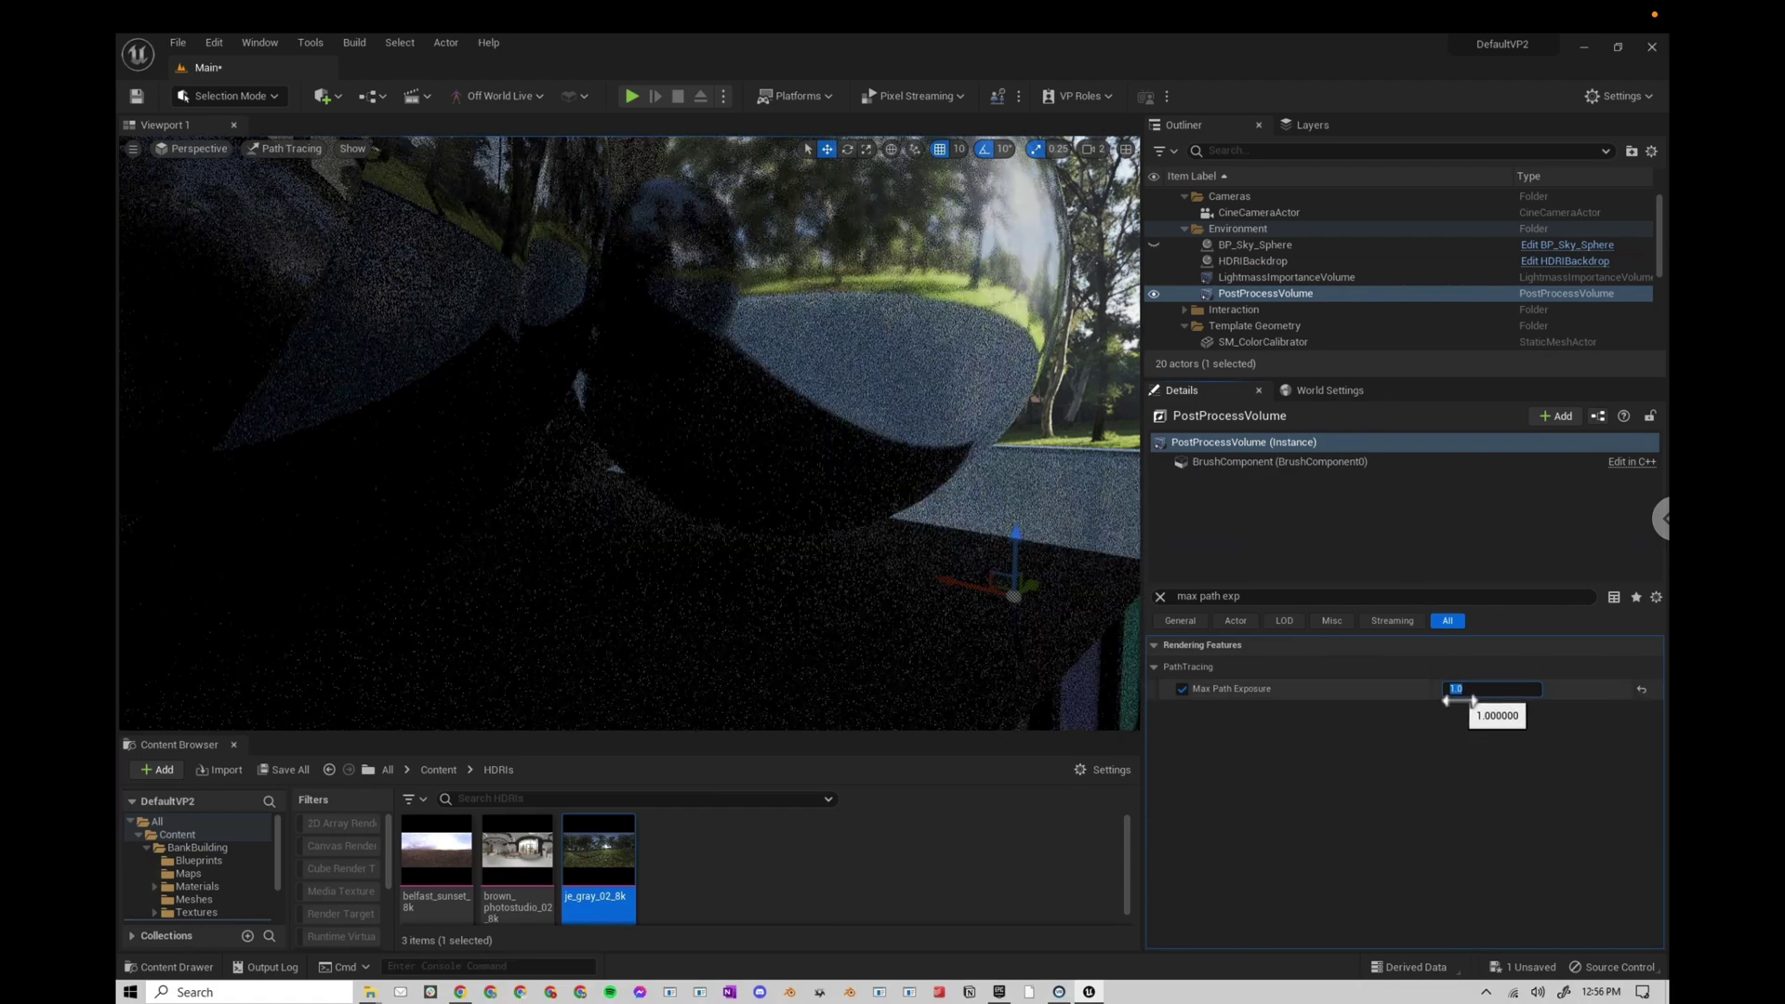
text(2)
key(Return)
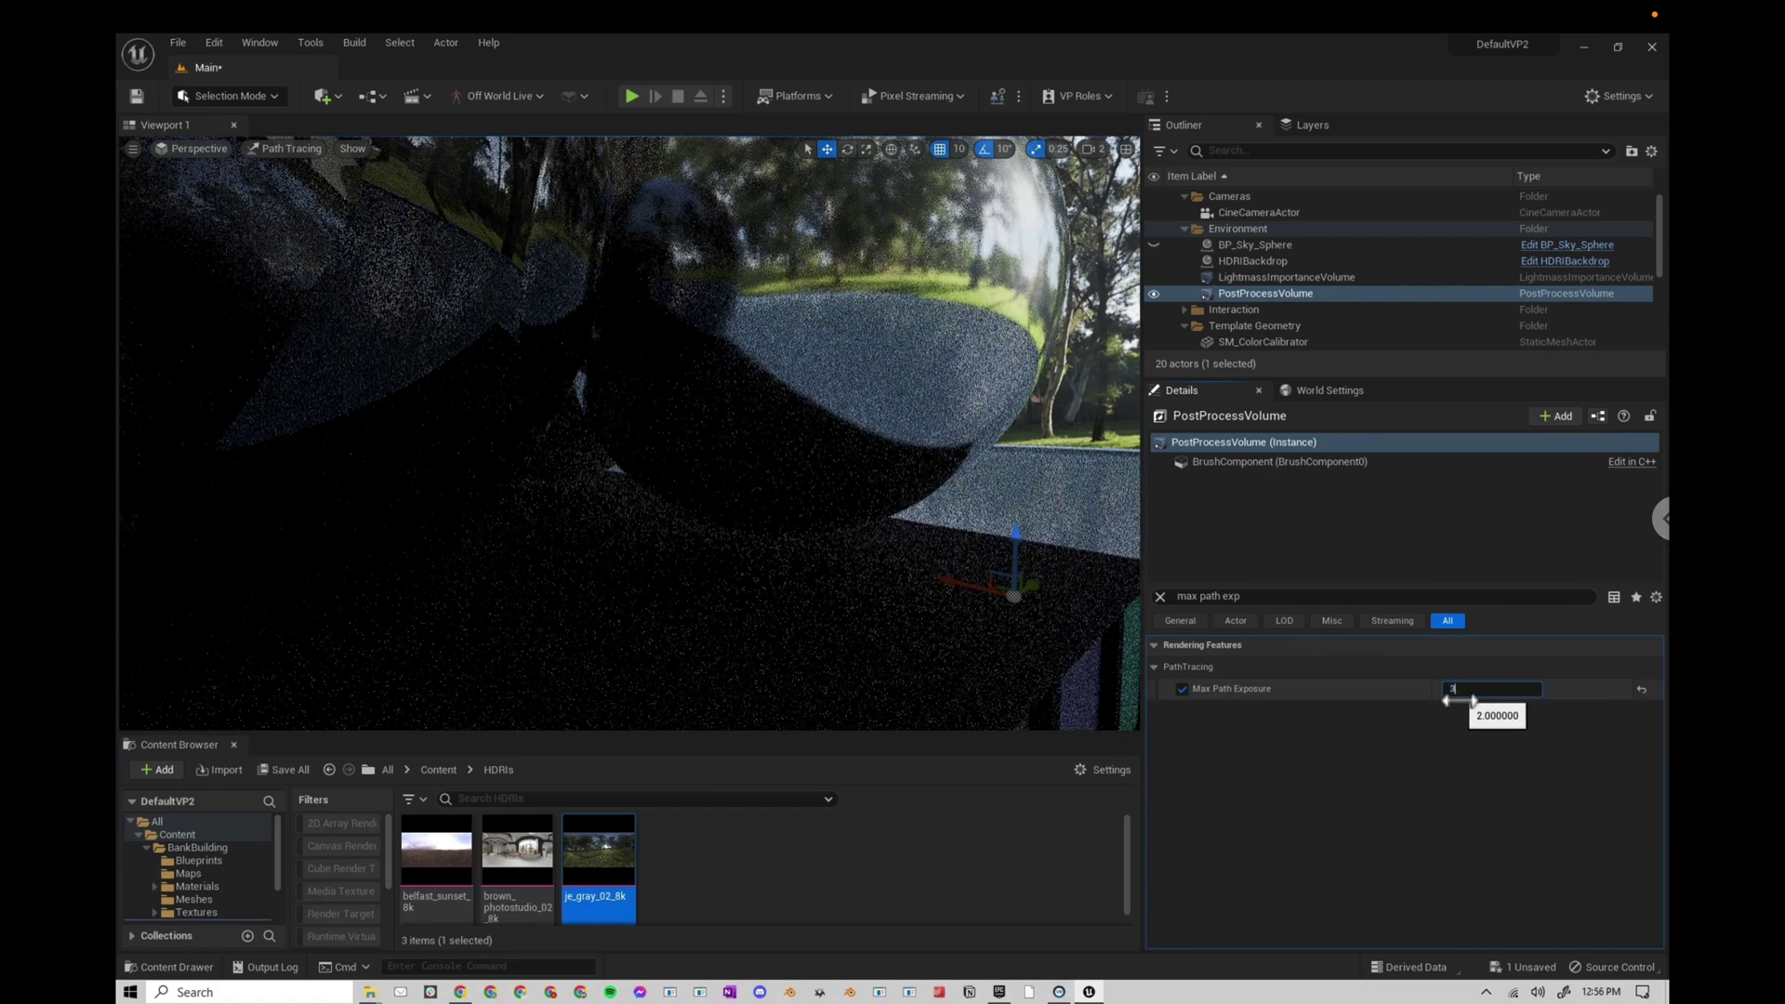
text(3)
key(Return)
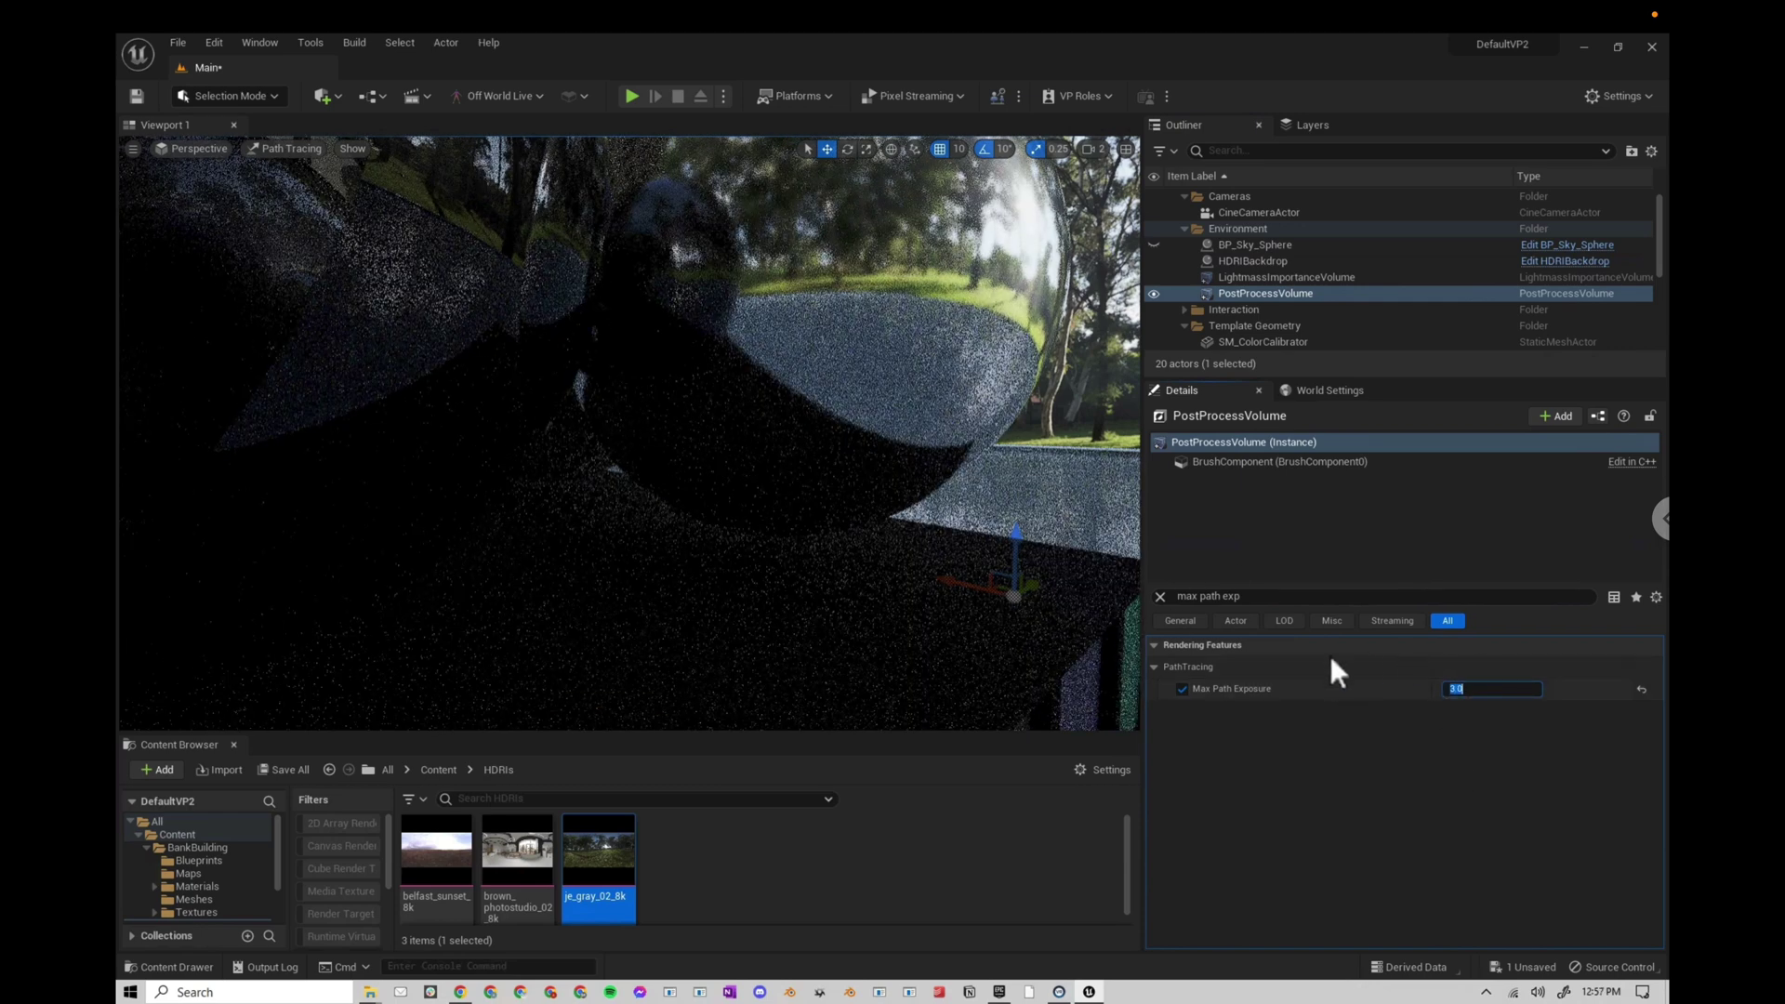
- Filter the PostProcessVolume's properties by "sample" and set the path tracing Samples Per Pixel to 100
click(1235, 596)
text(sample)
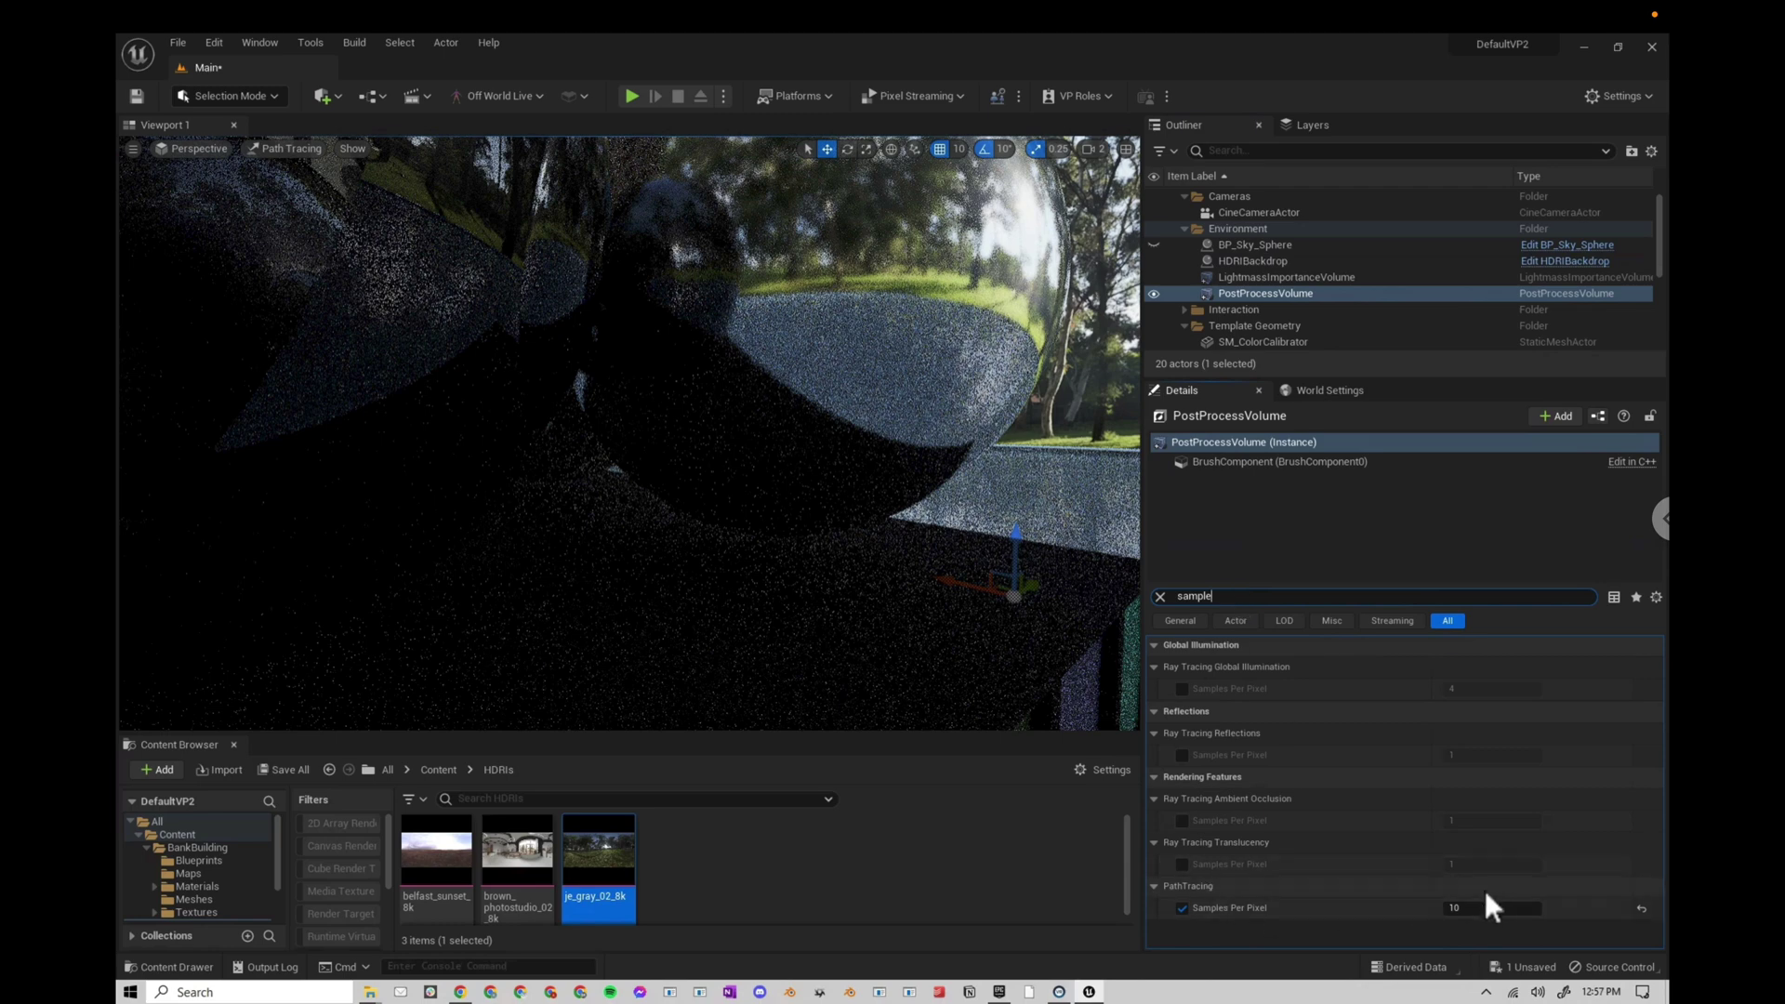
text(0)
key(Return)
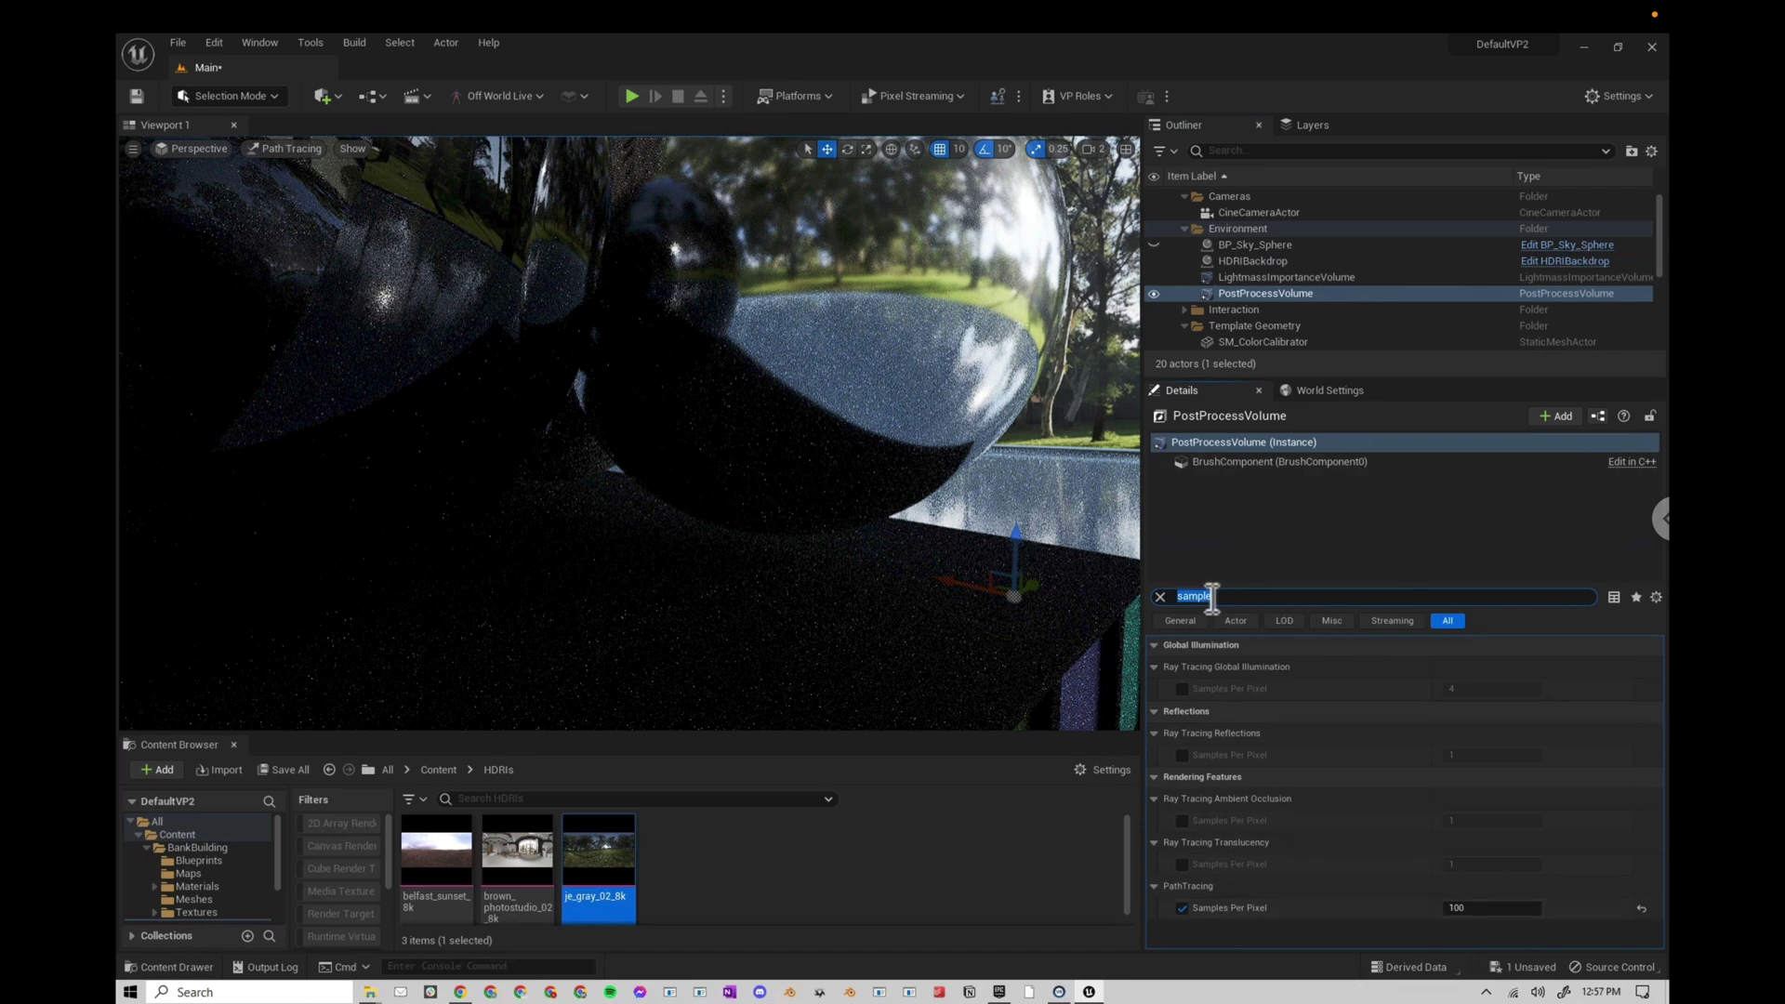
- Toggle the Max Path Exposure override off and on, try a value of 1, and set it to 3
text(path)
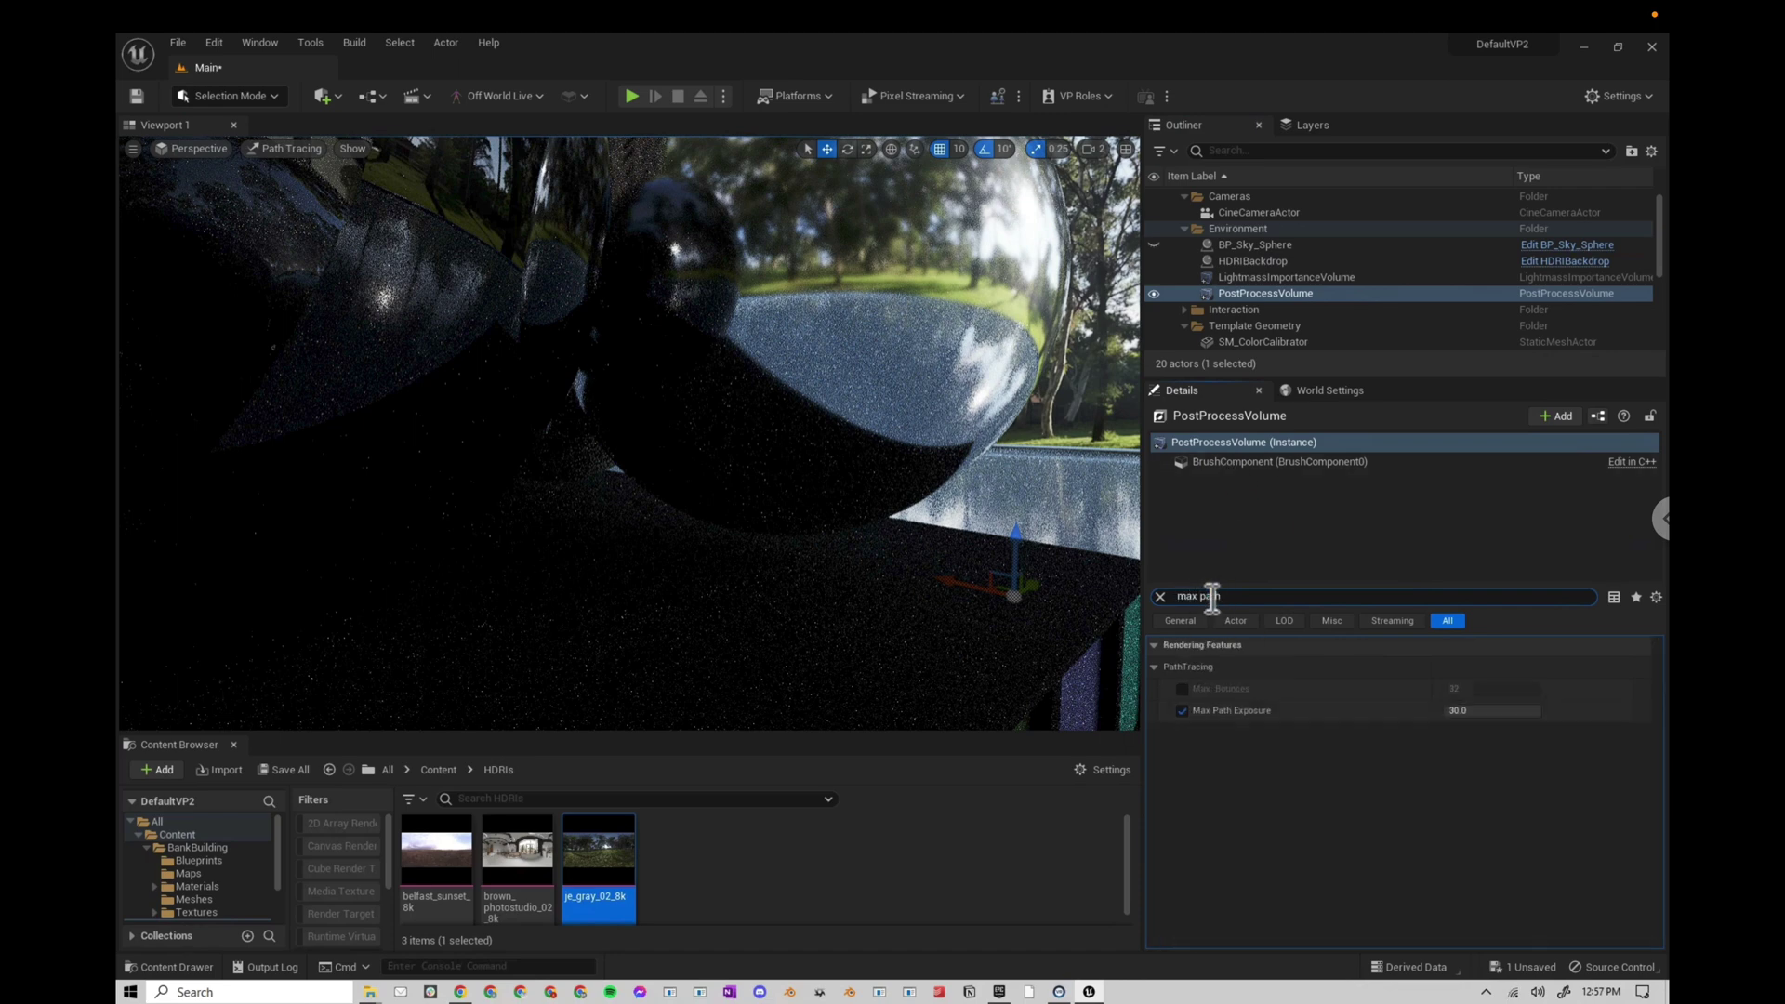
click(1182, 711)
click(1183, 712)
click(1498, 711)
text(1)
key(Return)
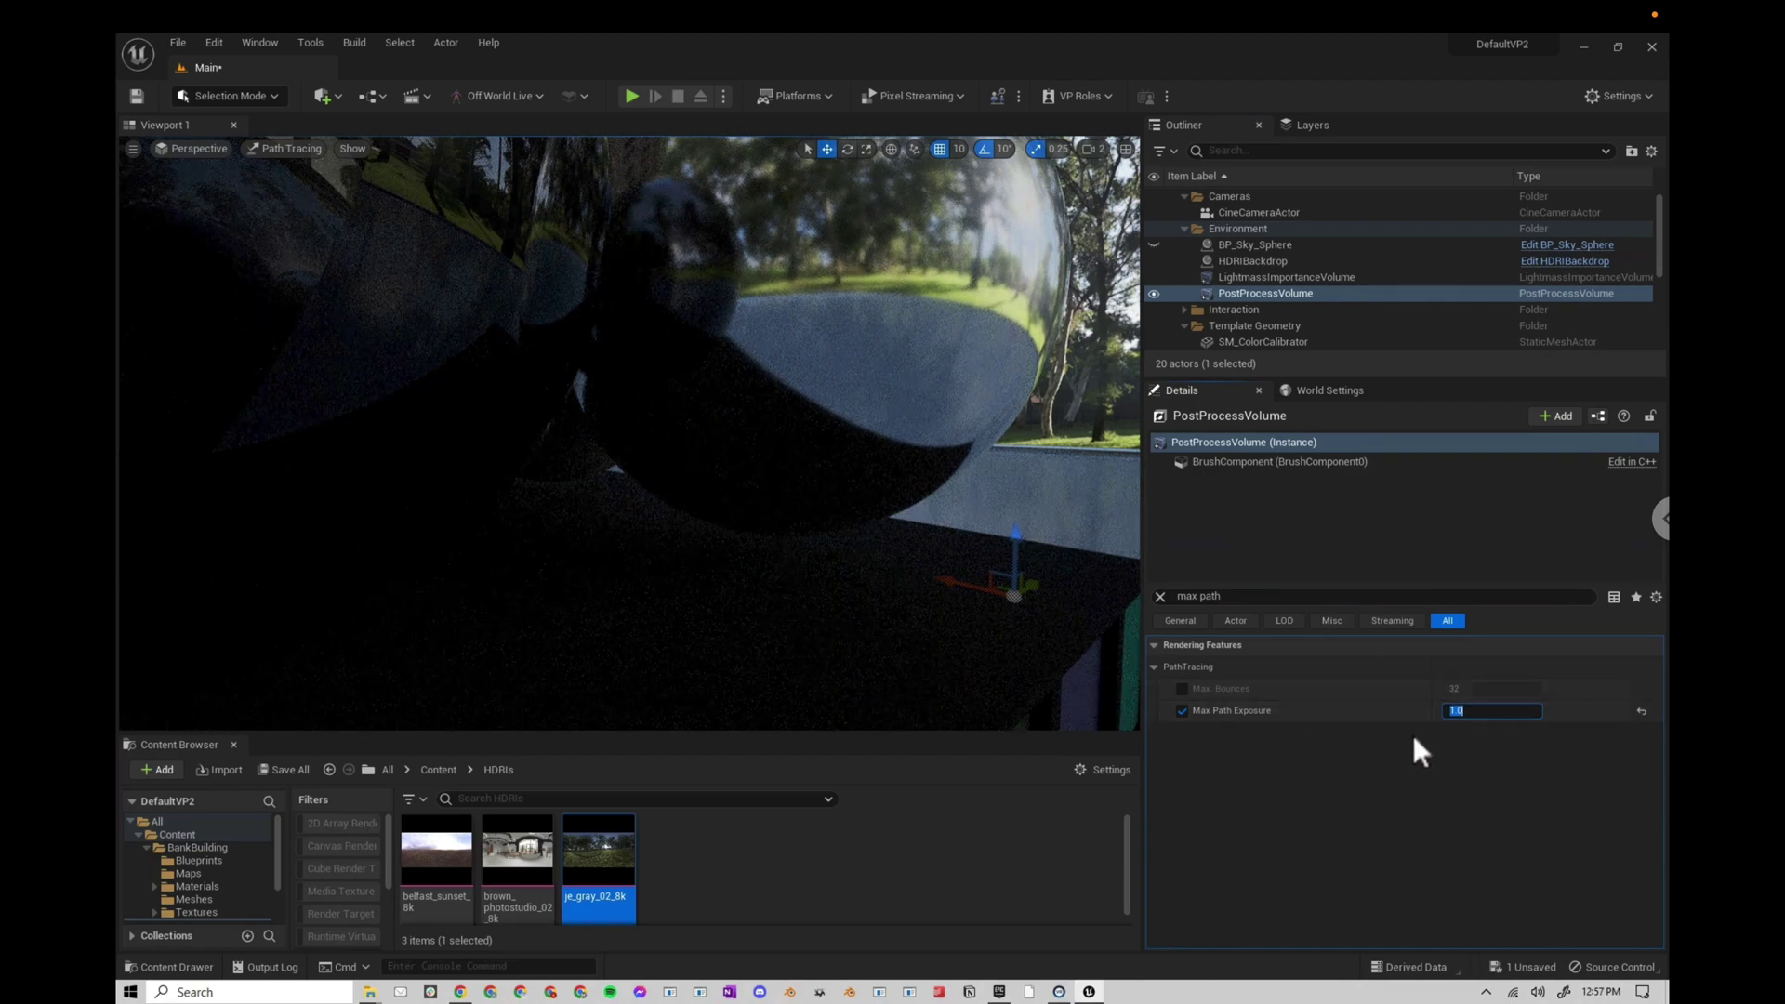
text(3)
key(Return)
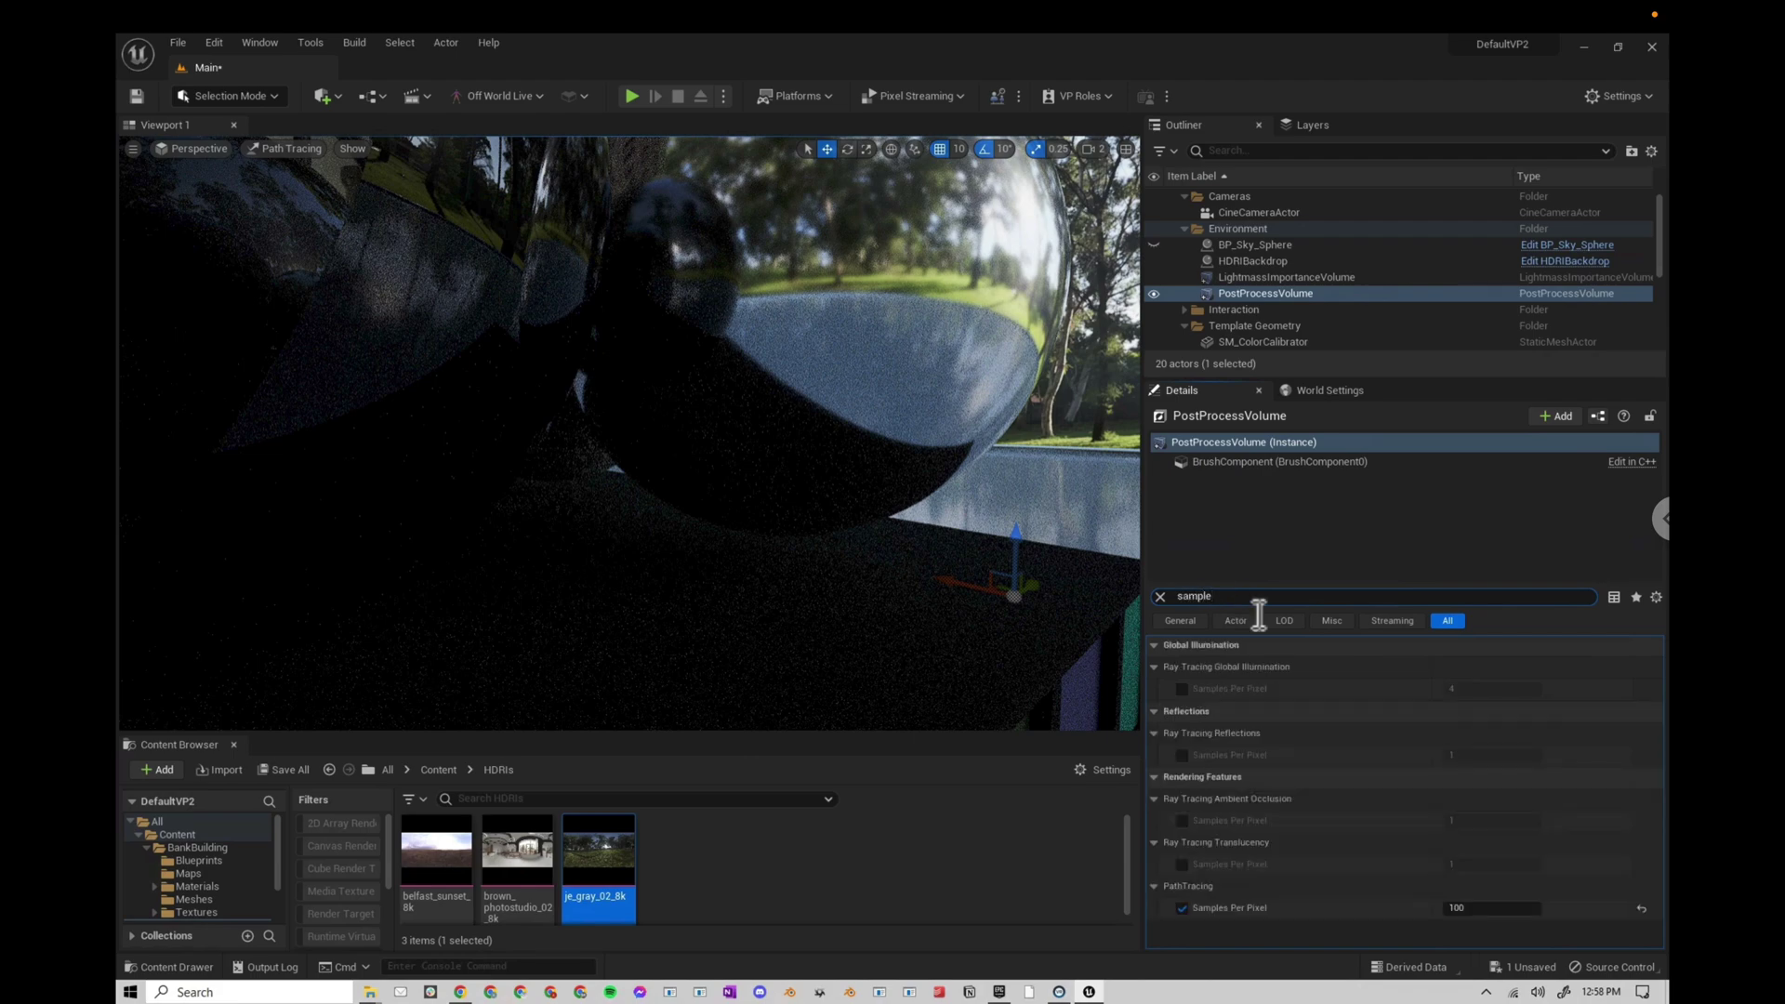
- Set the PostProcessVolume's path tracing Samples Per Pixel to 1000 and check the render from farther away
click(1508, 911)
text(1000)
key(Return)
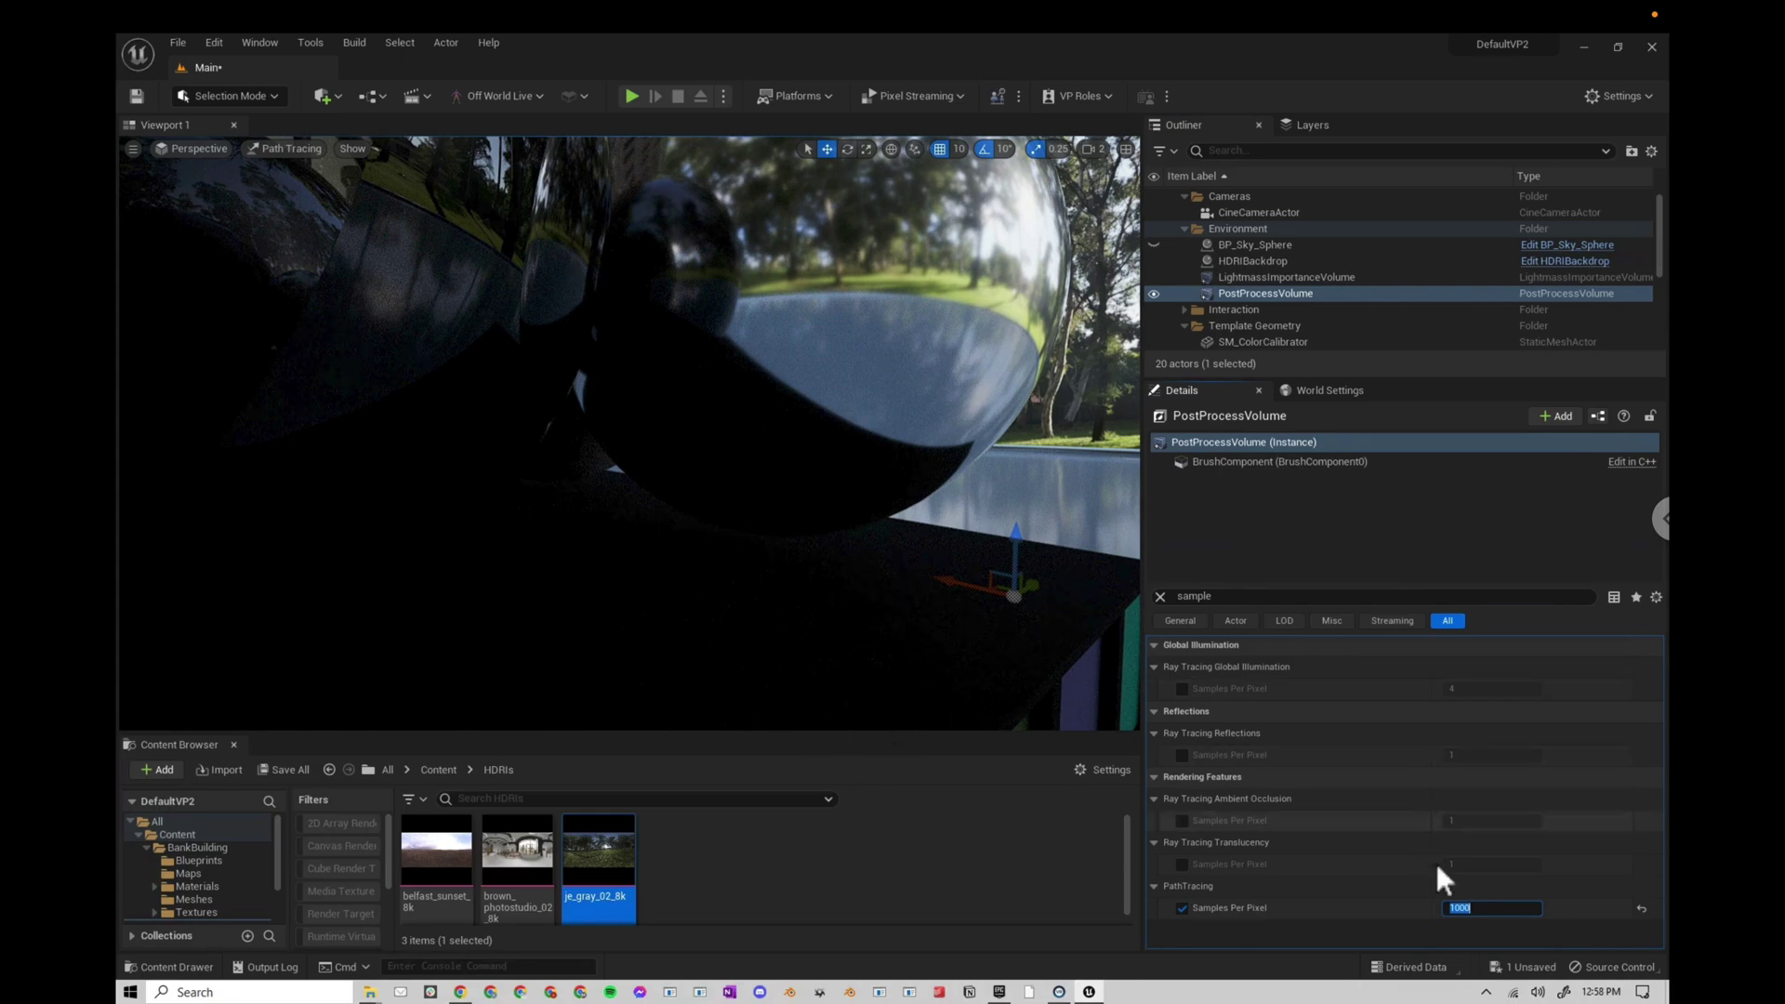
key(Return)
scroll(699, 554, down, 5)
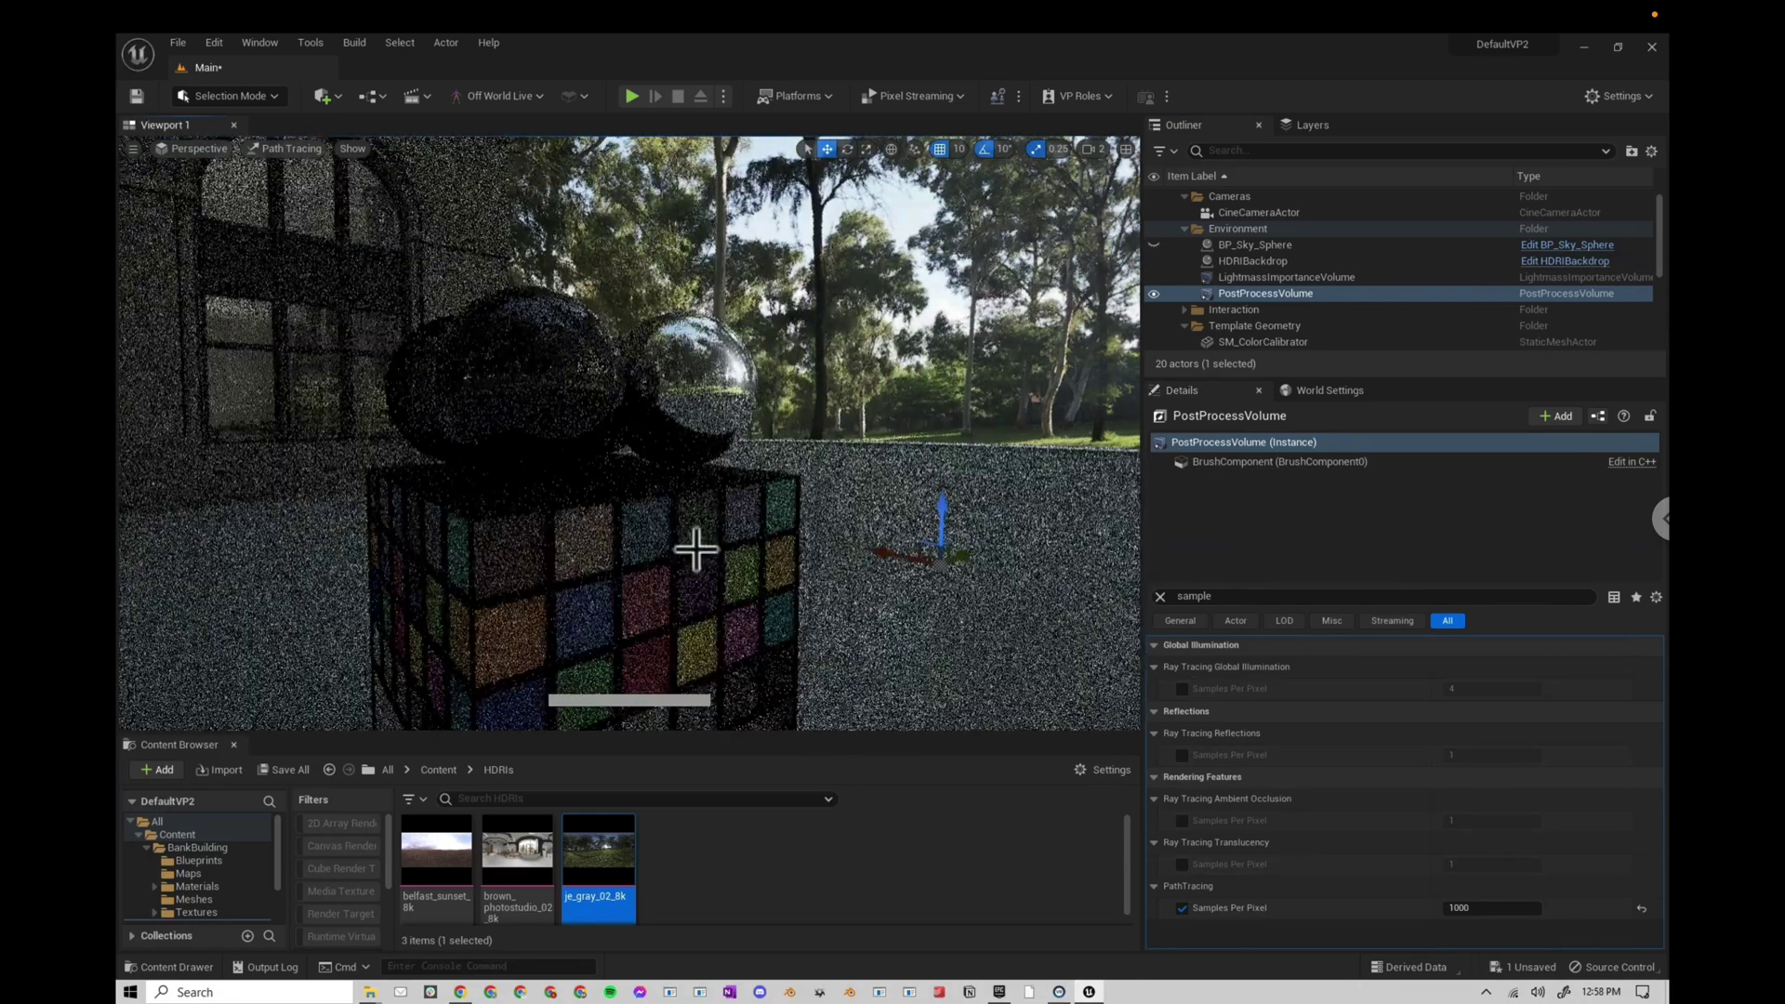